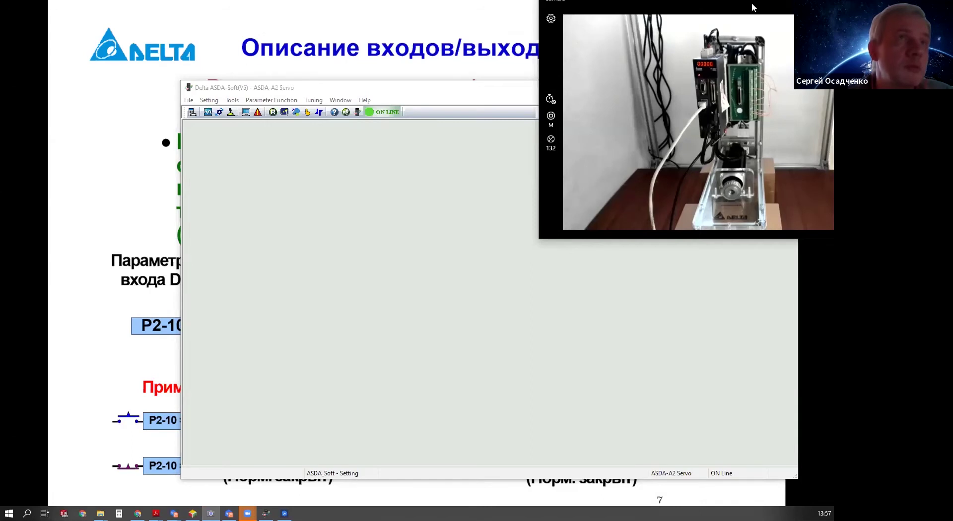
Step: Enlarge the live camera view of the servo drive stand to fill the screen
{"action": "left_click", "coordinate": [787, 44]}
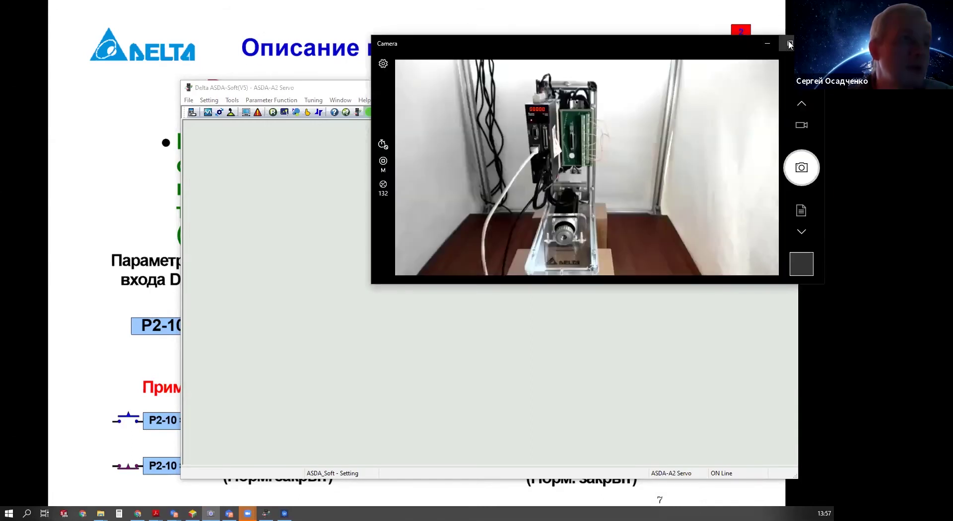
{"action": "left_click", "coordinate": [790, 44]}
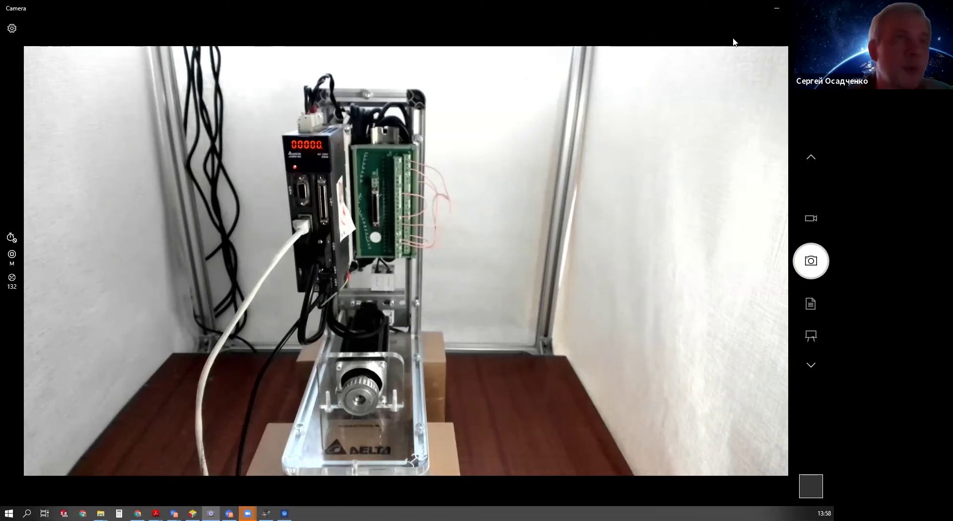
Step: Switch back to ASDA-Soft from the Camera app and close its on-line session
{"action": "key", "text": "alt+Tab"}
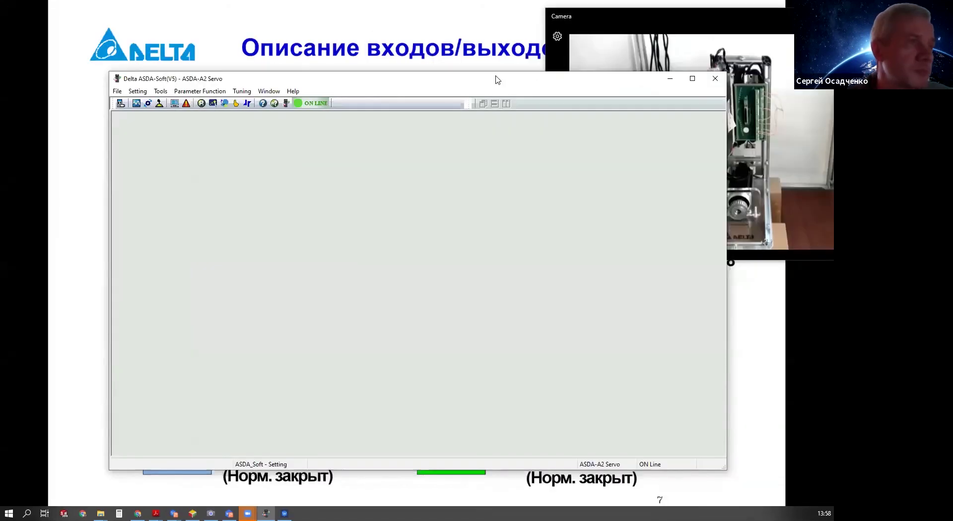
{"action": "left_click_drag", "start_coordinate": [495, 79], "coordinate": [579, 87]}
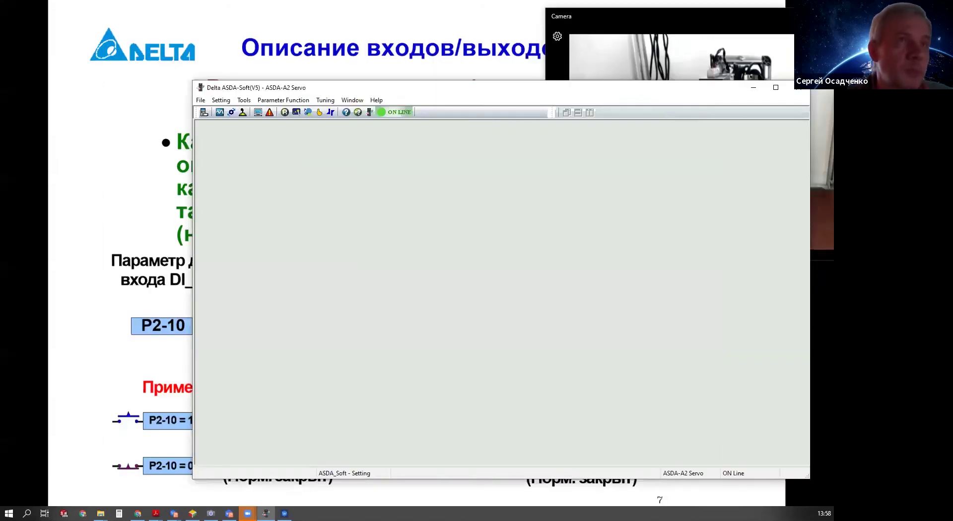
{"action": "left_click", "coordinate": [799, 89]}
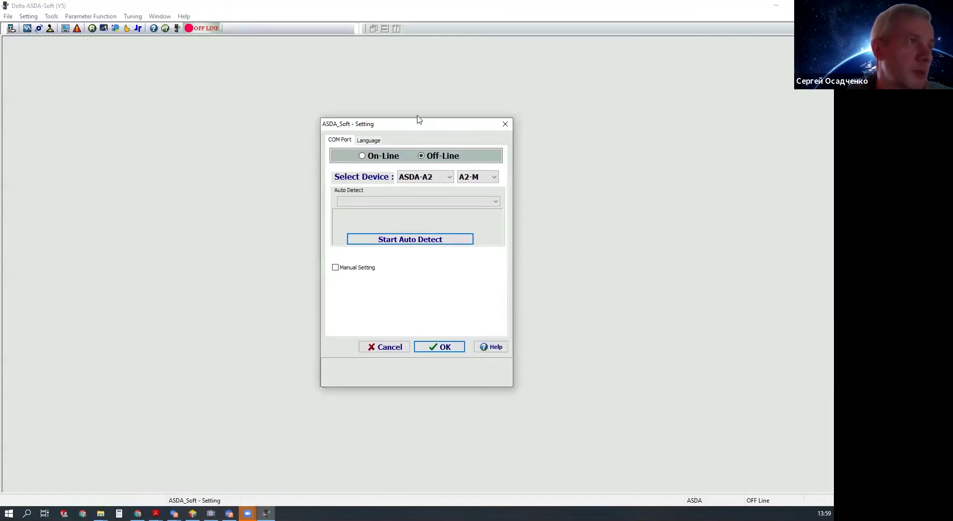
Step: Start an Off-Line session for the ASDA-A2 device, model A2-M
{"action": "left_click_drag", "start_coordinate": [418, 120], "coordinate": [412, 118]}
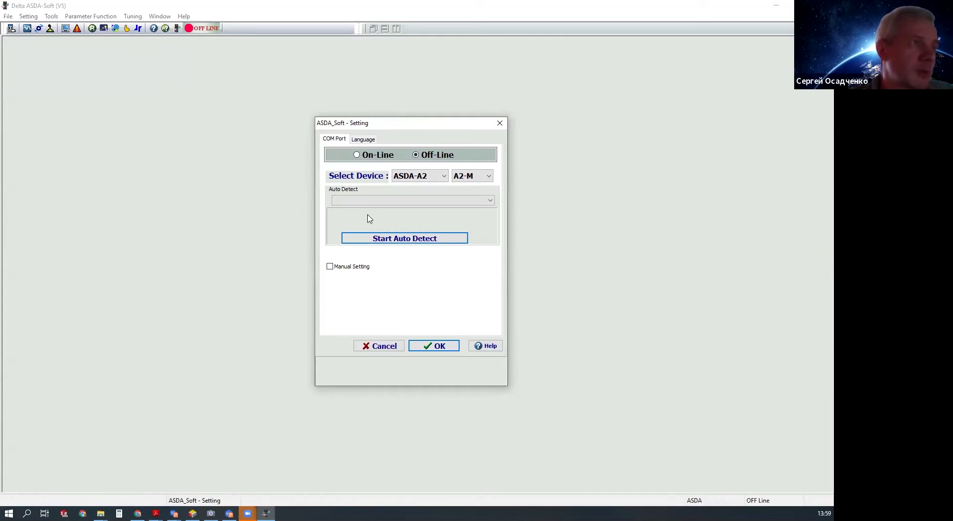
{"action": "left_click", "coordinate": [430, 344]}
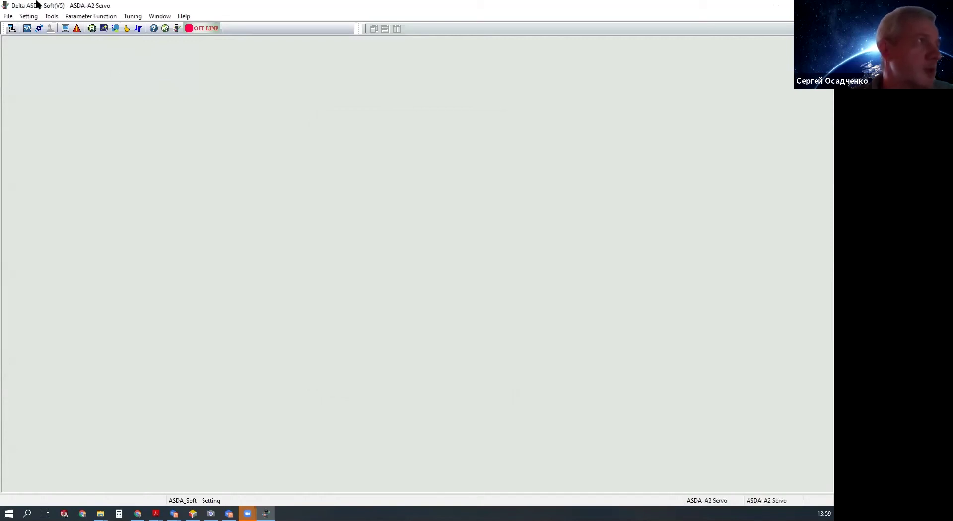
Step: Look through the P1, P2 and P7 parameter groups in an enlarged Parameter Editor, and close the editor
{"action": "left_click", "coordinate": [92, 29]}
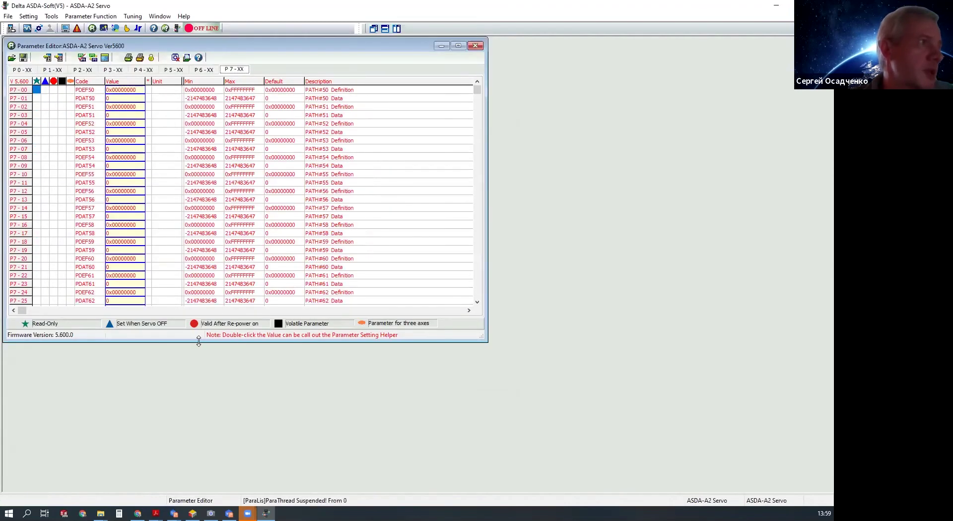
{"action": "left_click_drag", "start_coordinate": [199, 342], "coordinate": [199, 420]}
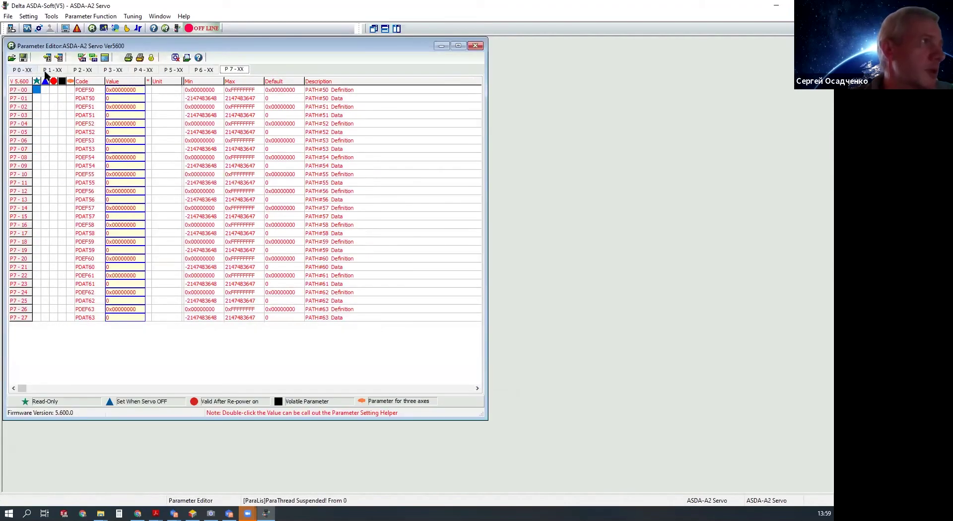
{"action": "left_click", "coordinate": [47, 73]}
{"action": "left_click", "coordinate": [80, 73]}
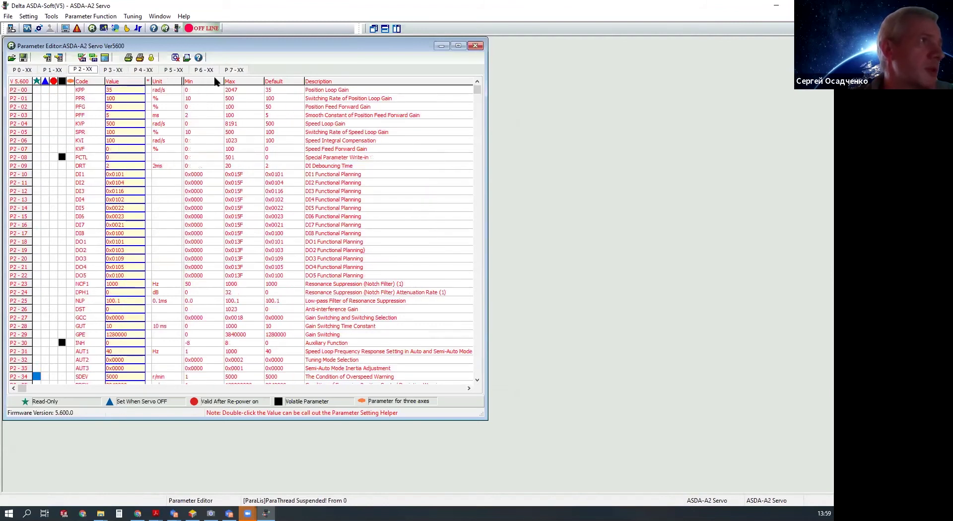
{"action": "left_click", "coordinate": [234, 70]}
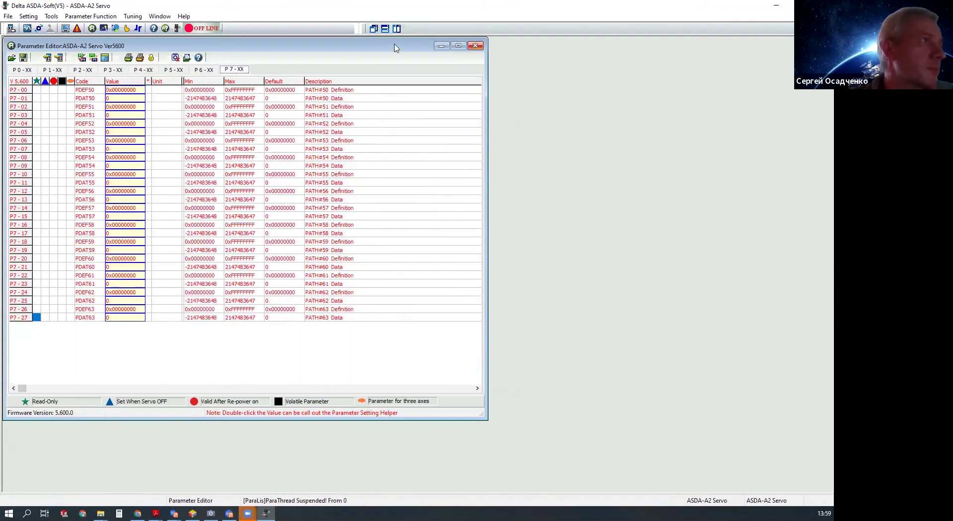
{"action": "left_click", "coordinate": [476, 46]}
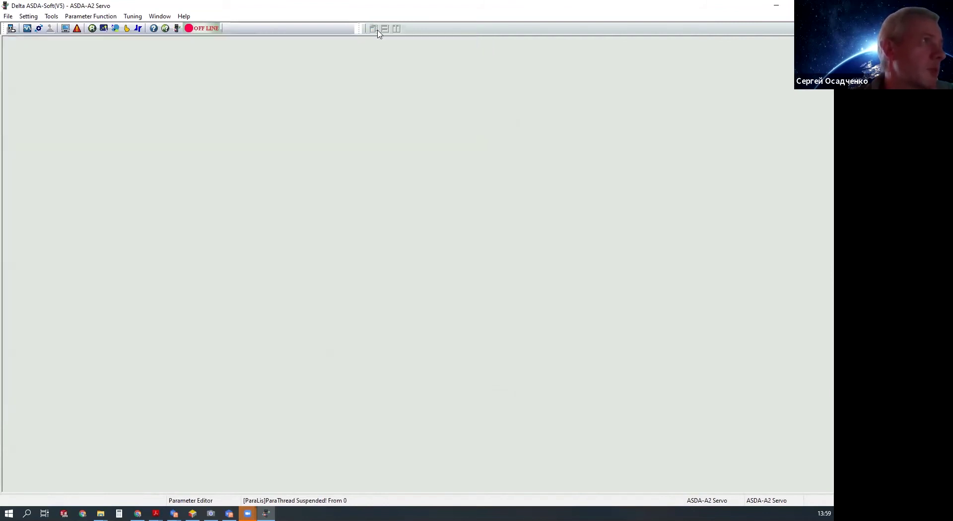
Step: Preview the Rotary Shear - W/O Sealing Zone method in the E-CAM Editor, and close the editor
{"action": "left_click", "coordinate": [116, 28]}
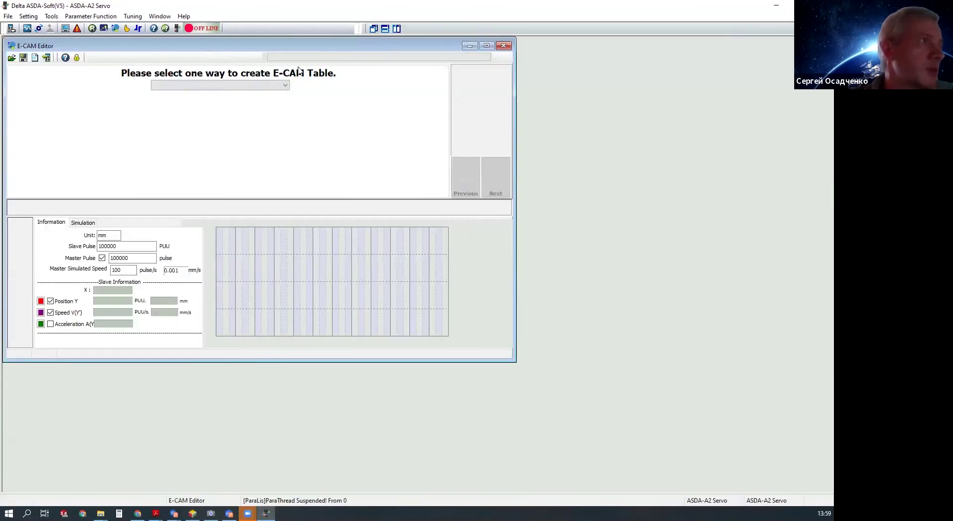
{"action": "left_click", "coordinate": [396, 112]}
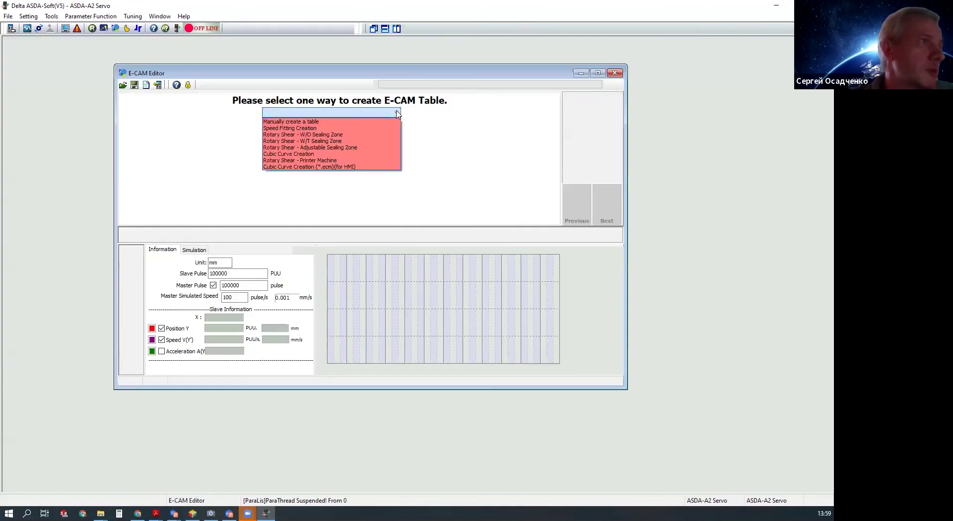
{"action": "left_click", "coordinate": [281, 134]}
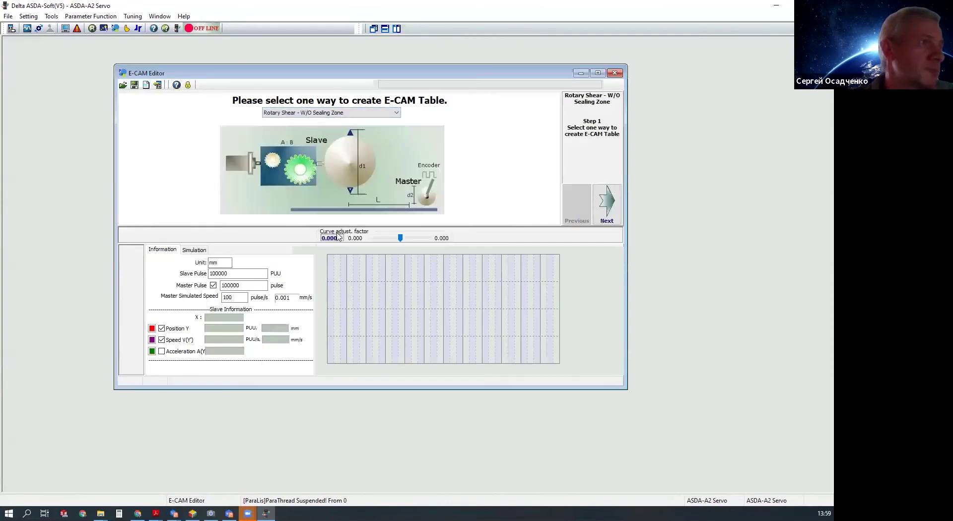
{"action": "left_click", "coordinate": [614, 73]}
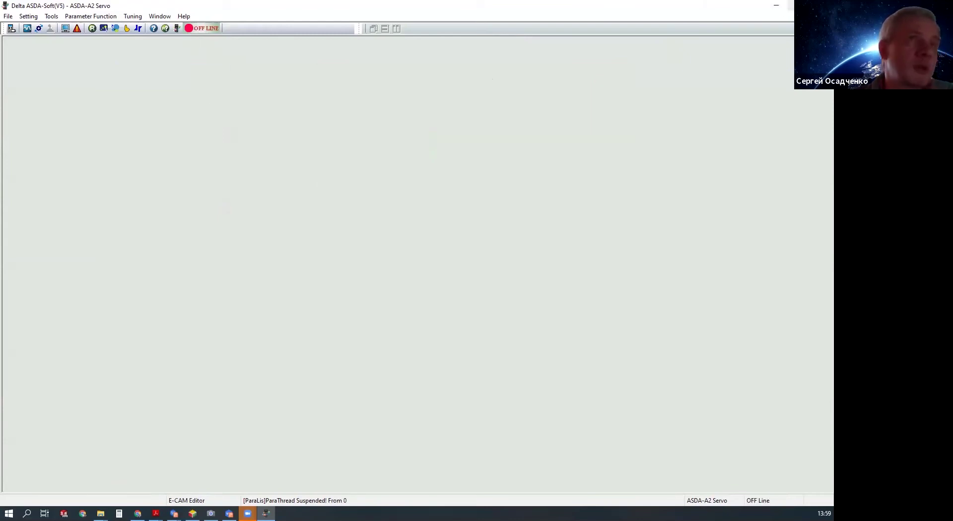
Step: Restart ASDA-Soft and select On-Line mode in its connection settings
{"action": "key", "text": "alt+F4"}
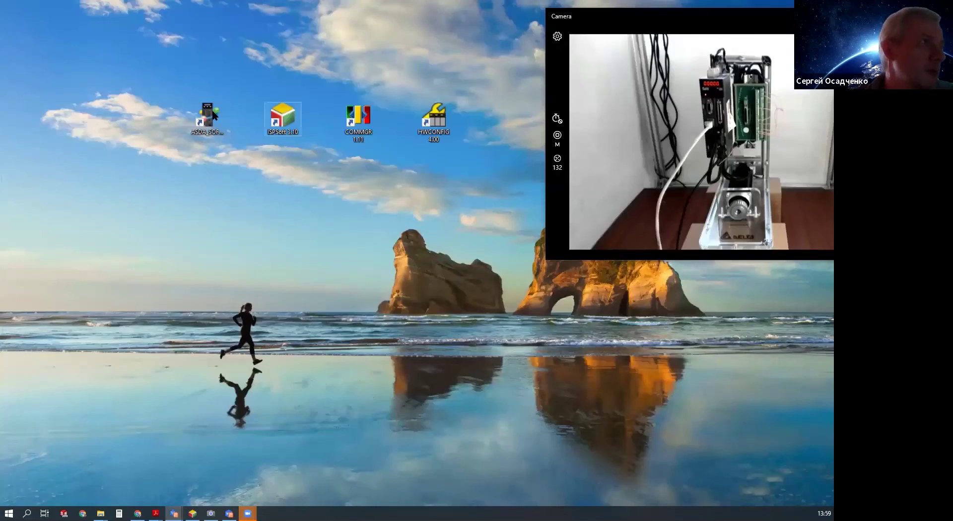
{"action": "double_click", "coordinate": [207, 118]}
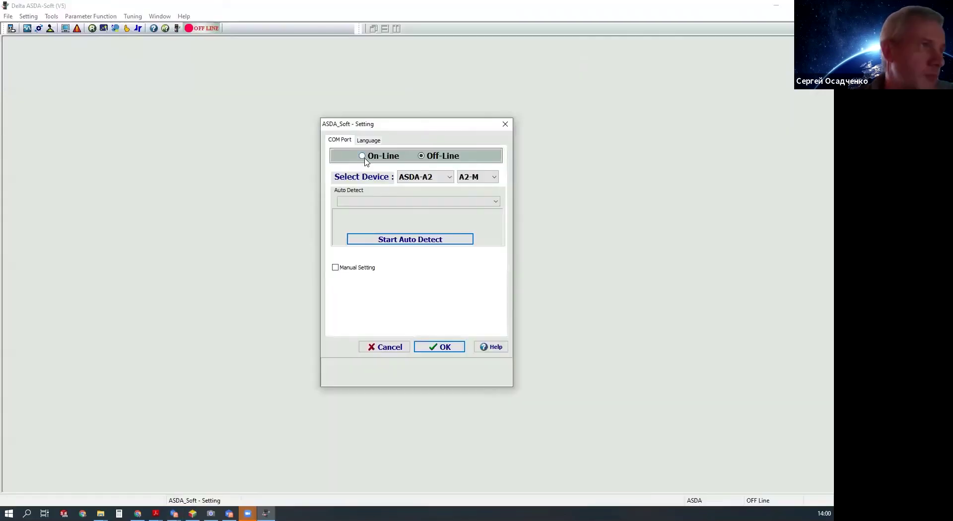
{"action": "left_click", "coordinate": [364, 158]}
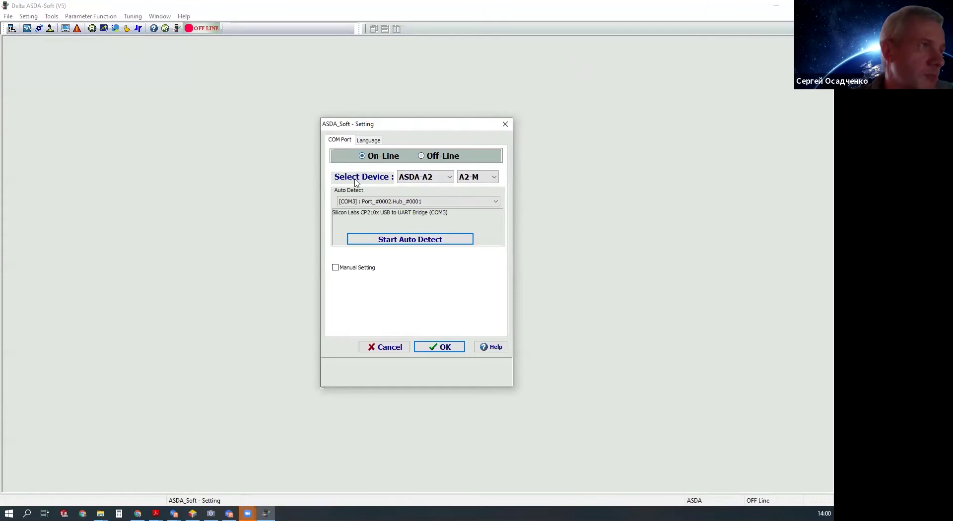
Step: Examine the selectable device series, A2 models and auto-detect ports, keeping ASDA-A2, A2-M and COM3
{"action": "left_click", "coordinate": [450, 177]}
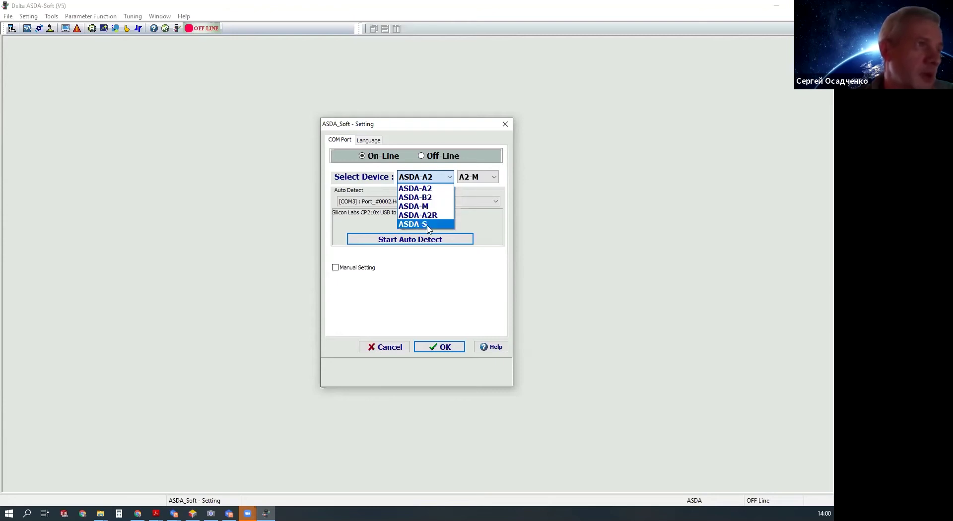
{"action": "left_click", "coordinate": [433, 171]}
{"action": "left_click", "coordinate": [479, 178]}
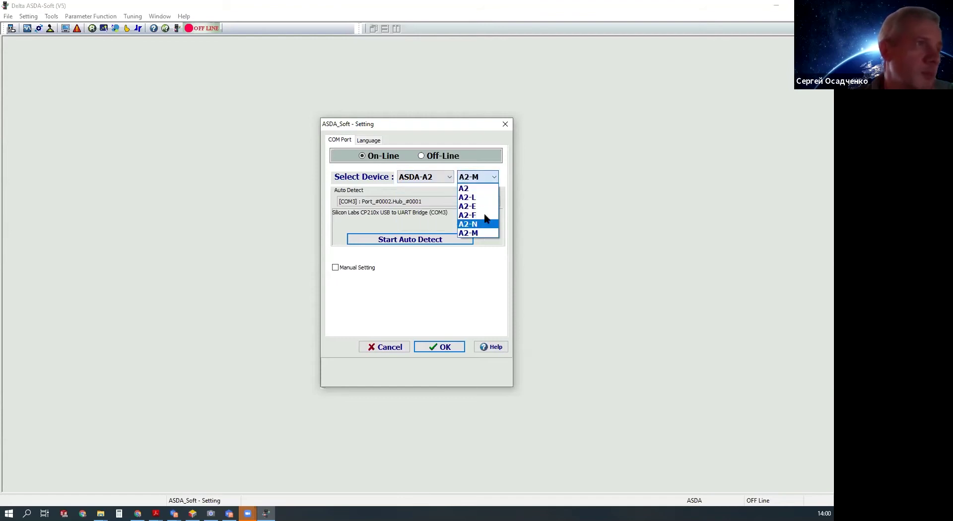
{"action": "left_click", "coordinate": [478, 170]}
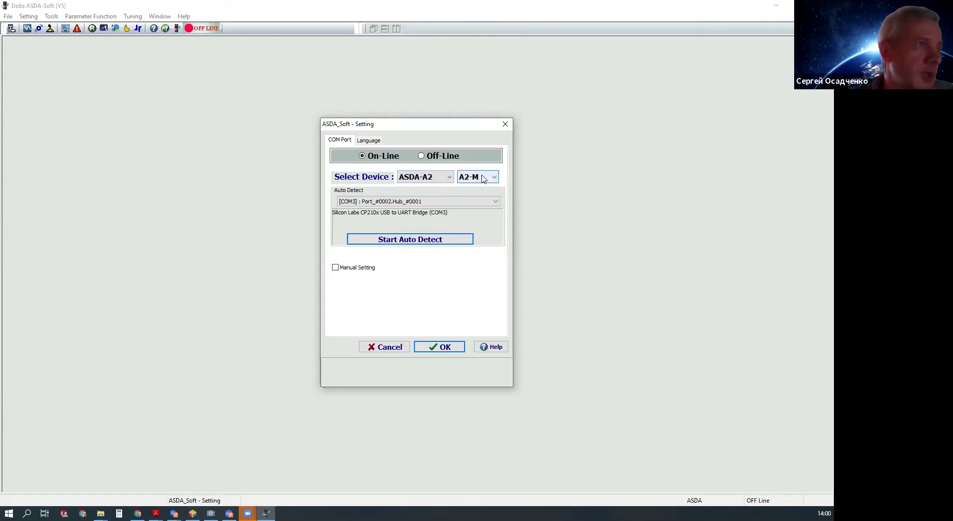
{"action": "left_click", "coordinate": [483, 179]}
{"action": "left_click", "coordinate": [485, 177]}
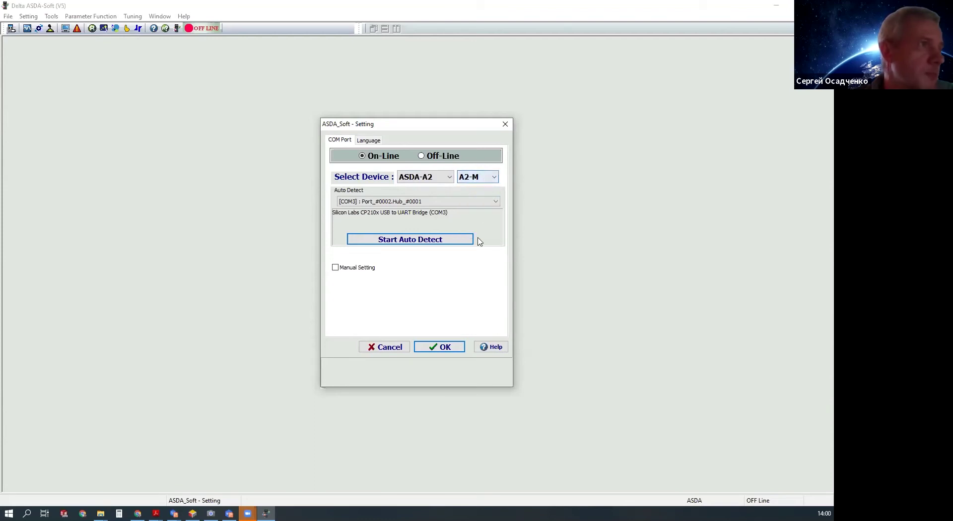
{"action": "left_click", "coordinate": [370, 201]}
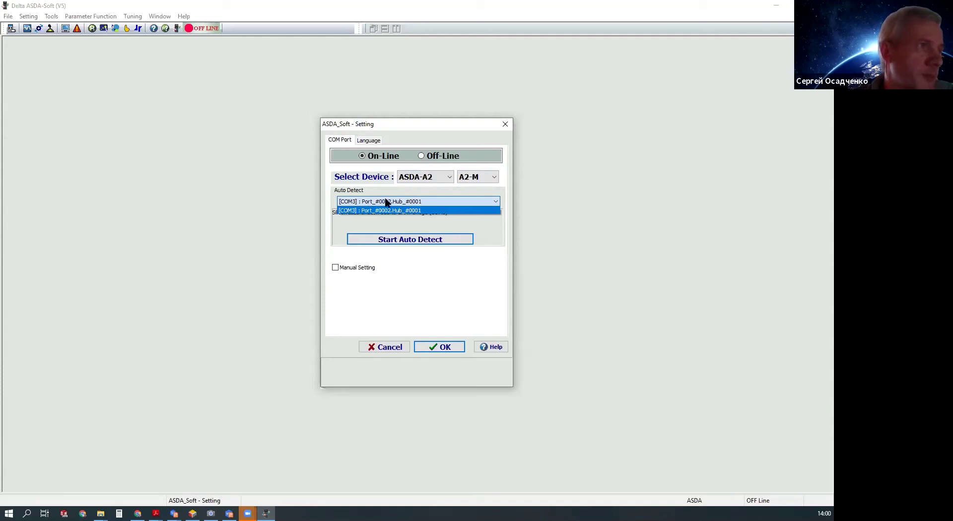
{"action": "left_click", "coordinate": [418, 221]}
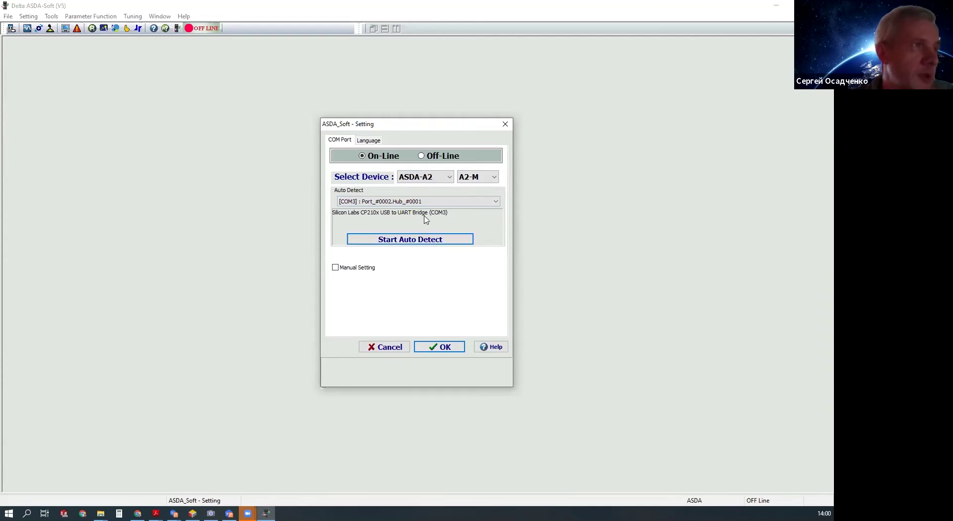
Step: Enable manual communication setting and select the CN3 port connector
{"action": "left_click", "coordinate": [335, 267]}
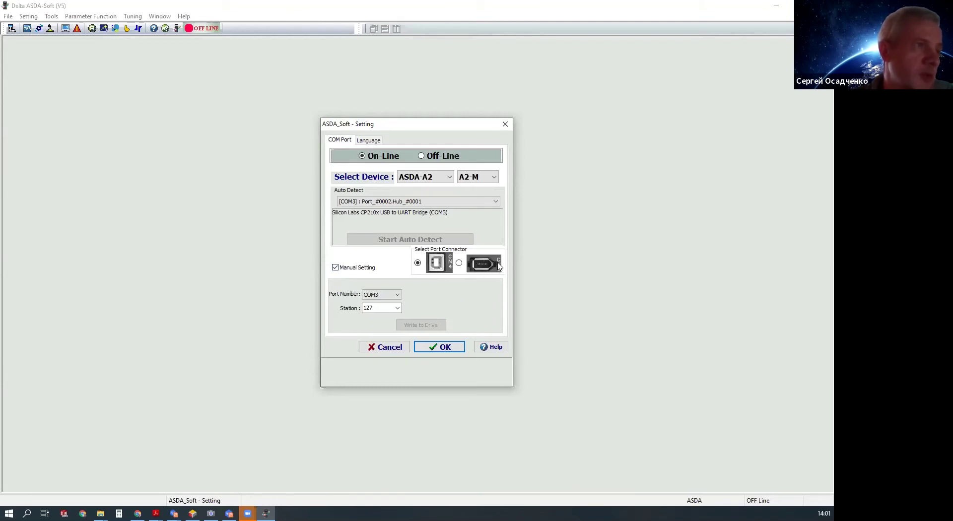
{"action": "left_click", "coordinate": [461, 264]}
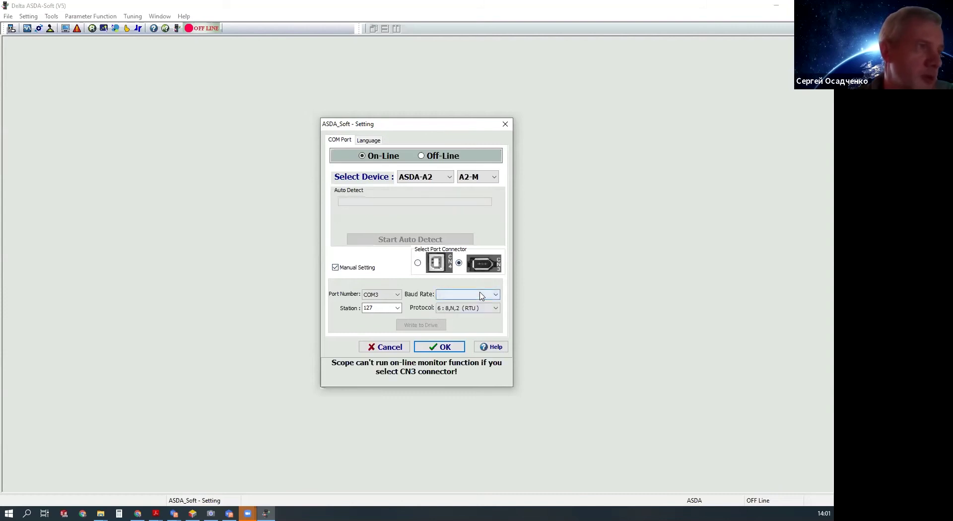
Step: Check the port number and station choices for the CN3 connection, keeping COM3 and station 127
{"action": "left_click", "coordinate": [397, 295]}
{"action": "left_click", "coordinate": [378, 306]}
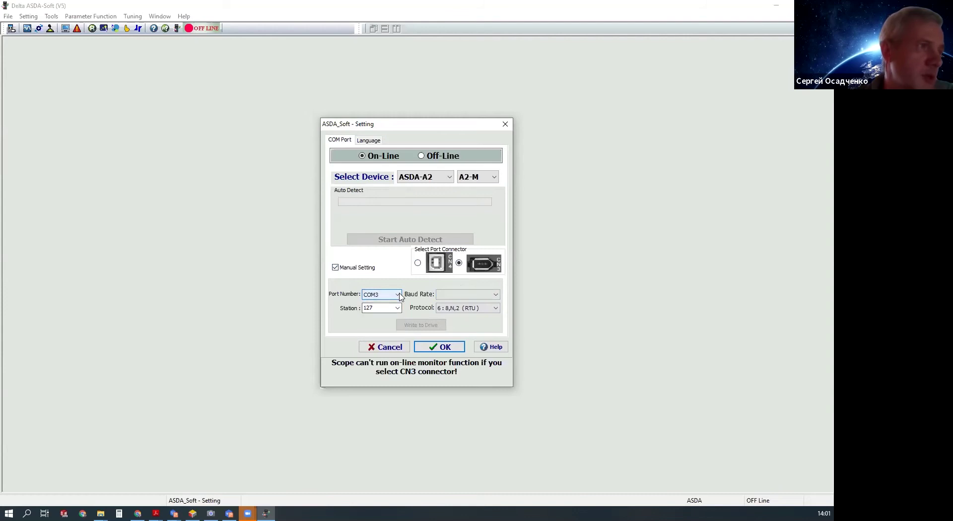
{"action": "left_click", "coordinate": [401, 295]}
{"action": "left_click", "coordinate": [395, 295]}
{"action": "left_click", "coordinate": [387, 295]}
{"action": "left_click", "coordinate": [382, 295]}
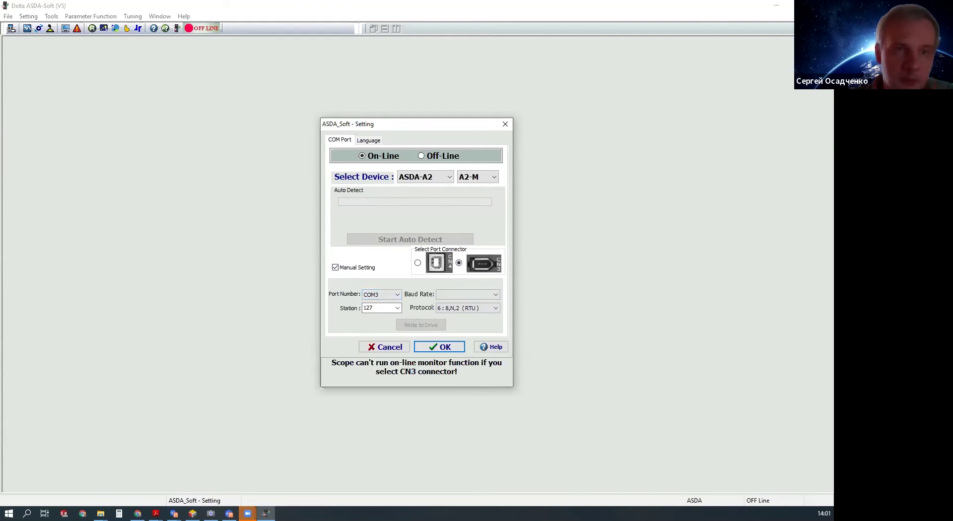
{"action": "key", "text": "alt+Tab"}
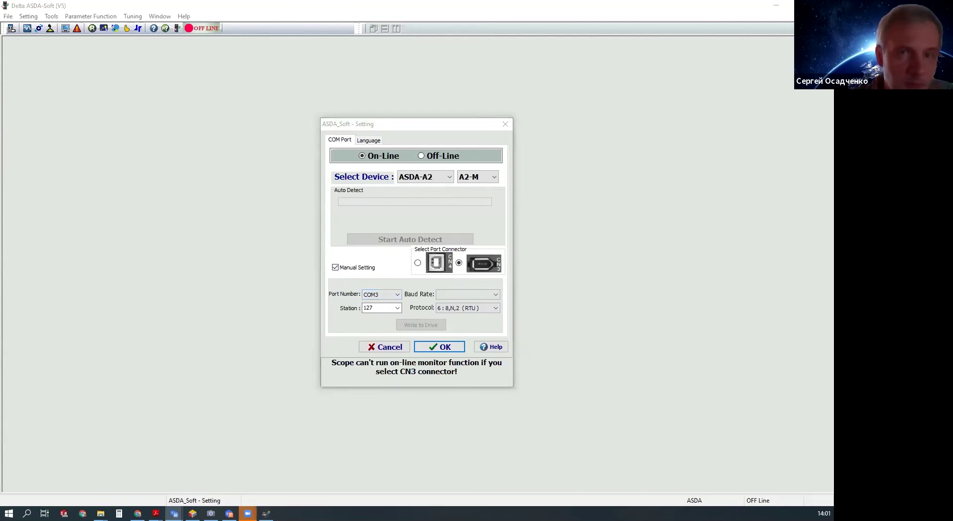
{"action": "left_click", "coordinate": [618, 206]}
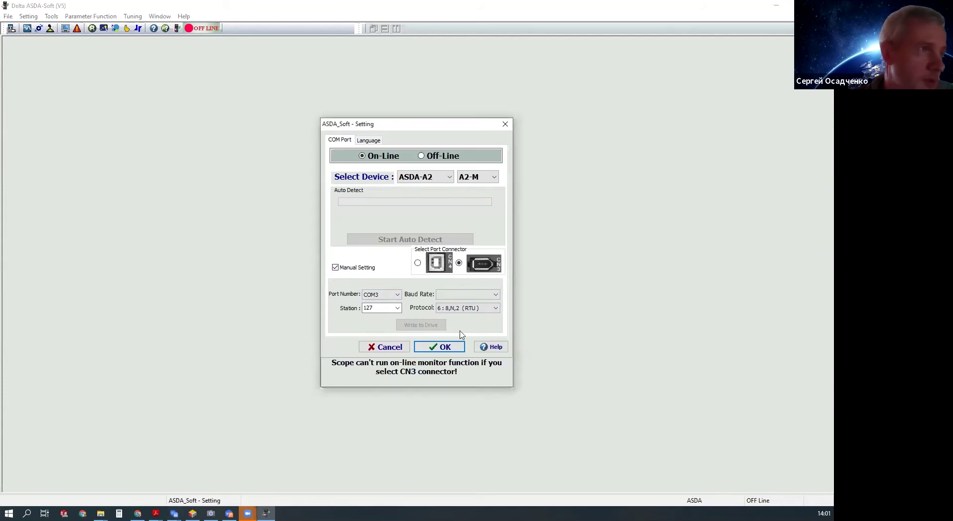
{"action": "left_click", "coordinate": [398, 308]}
{"action": "left_click", "coordinate": [398, 308]}
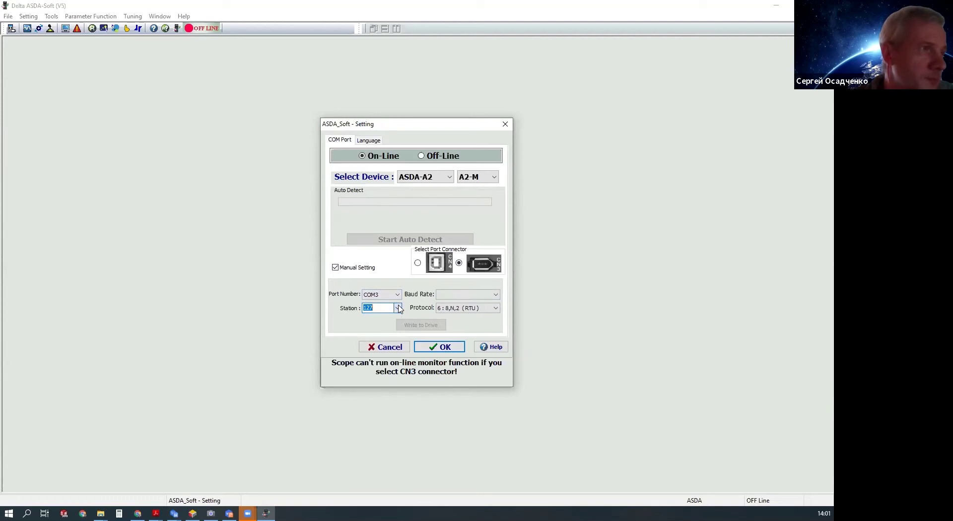
Step: Review the available baud rates and set the CN3 connection's rate to 3 : 38400
{"action": "left_click", "coordinate": [452, 293]}
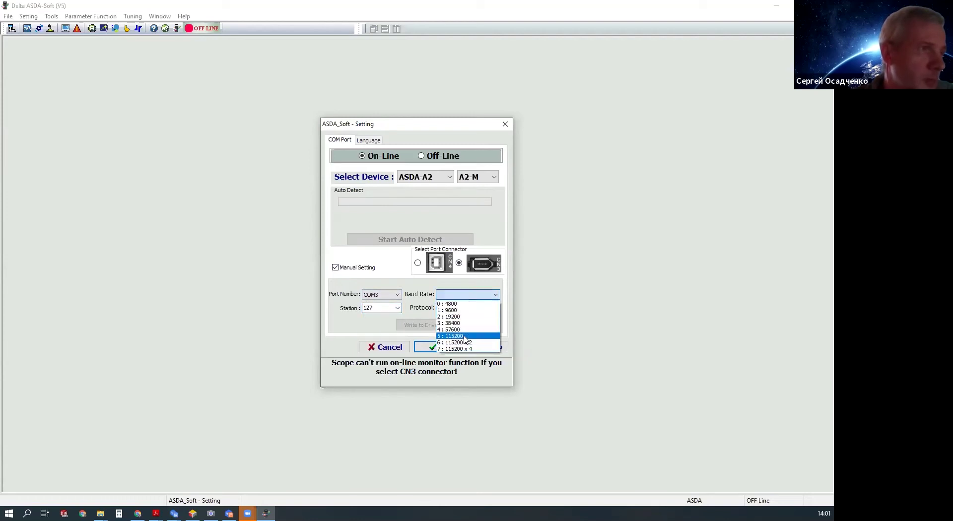
{"action": "left_click", "coordinate": [430, 305]}
{"action": "left_click", "coordinate": [497, 296]}
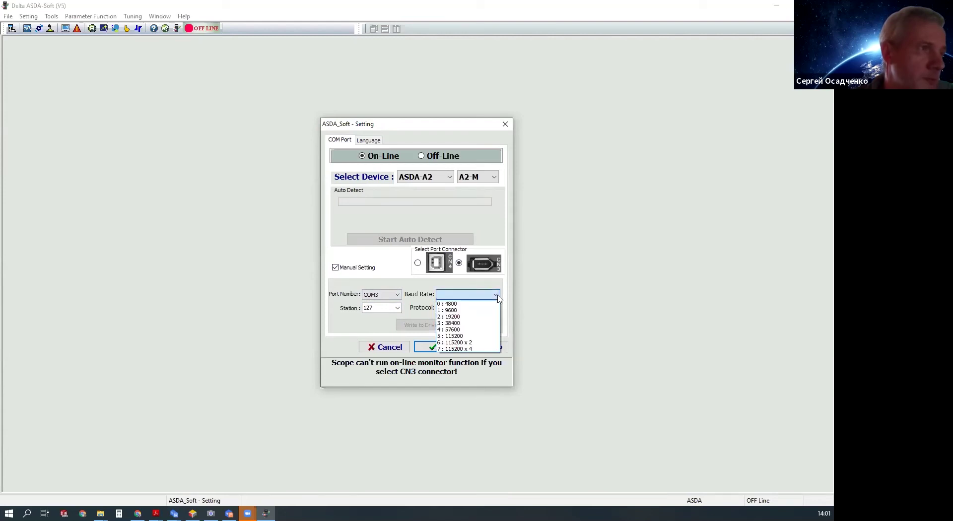
{"action": "left_click", "coordinate": [477, 325]}
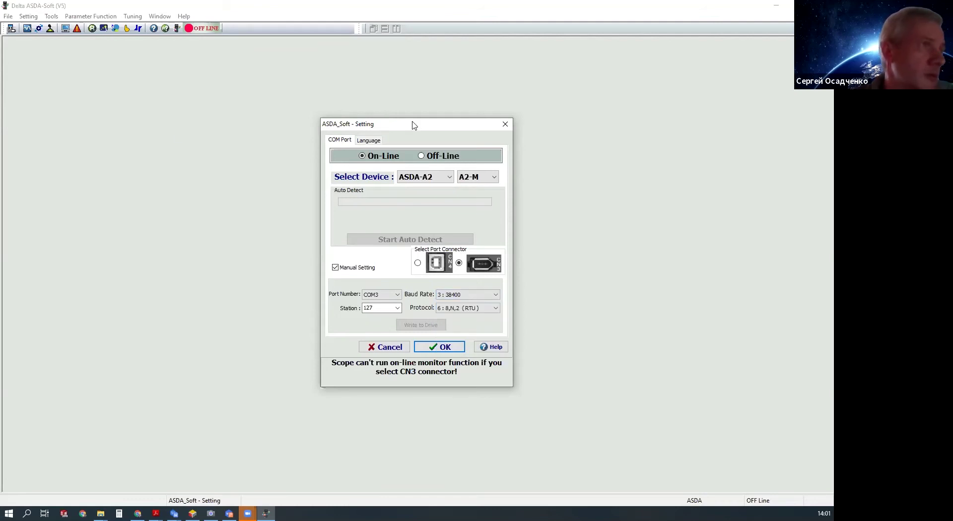
Step: Reposition the Setting dialog and compare manual with auto-detect setup, leaving Manual Setting disabled and COM3 selected for auto detect
{"action": "left_click_drag", "start_coordinate": [476, 127], "coordinate": [478, 81]}
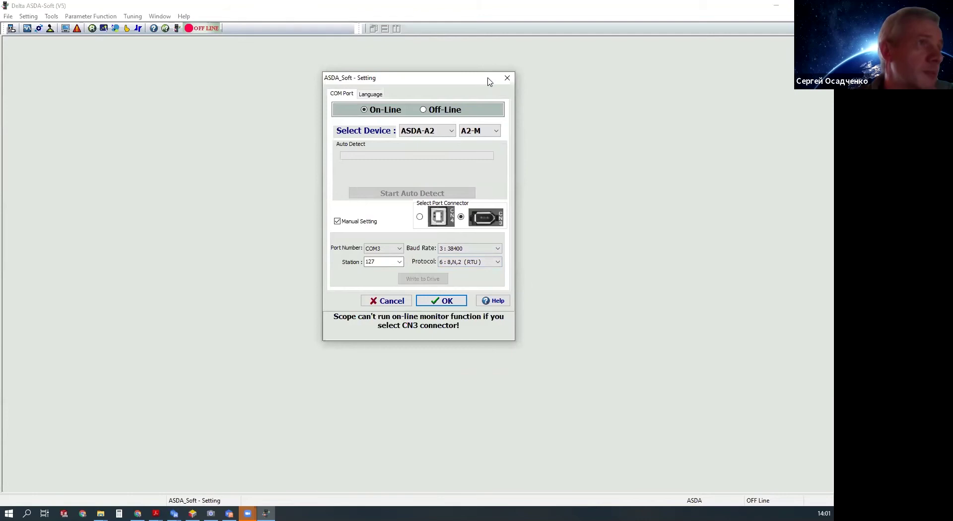
{"action": "left_click_drag", "start_coordinate": [487, 78], "coordinate": [551, 77]}
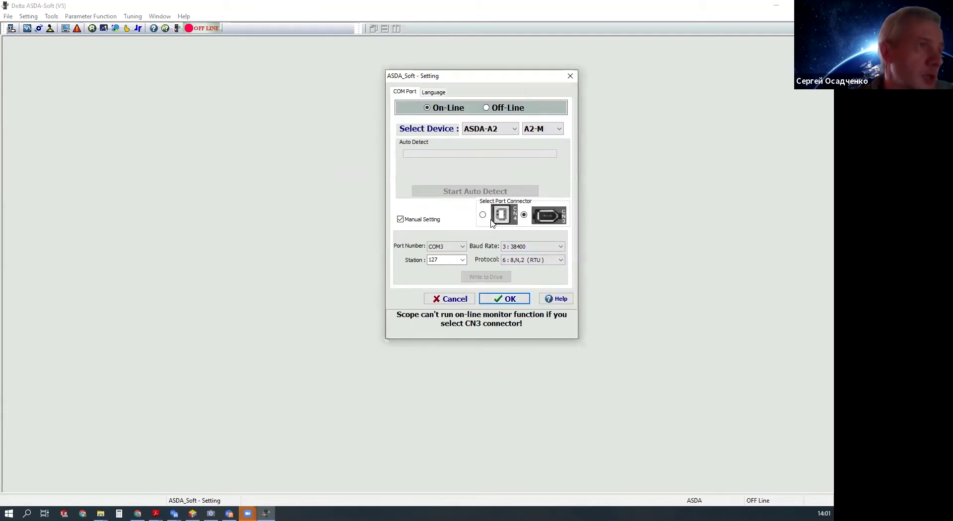
{"action": "left_click", "coordinate": [402, 219]}
{"action": "left_click", "coordinate": [459, 155]}
{"action": "left_click", "coordinate": [458, 163]}
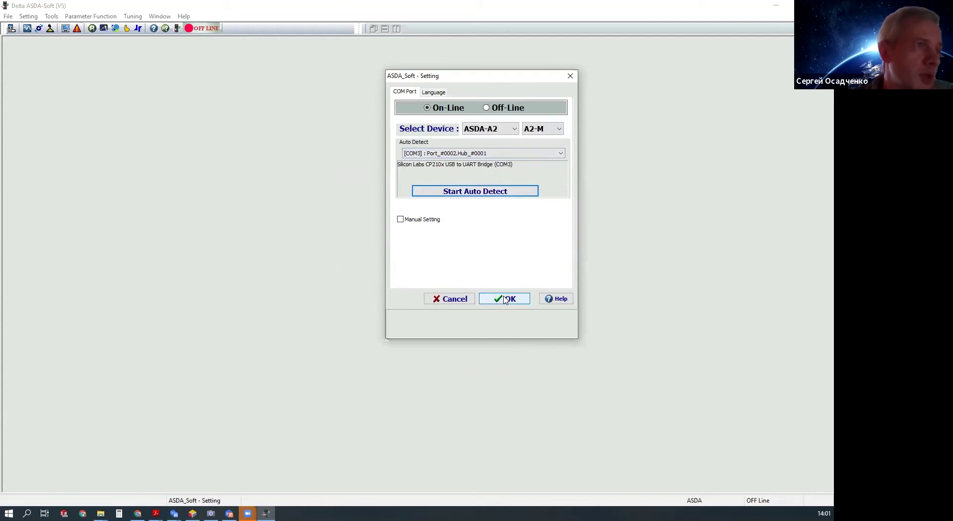
{"action": "left_click", "coordinate": [400, 219]}
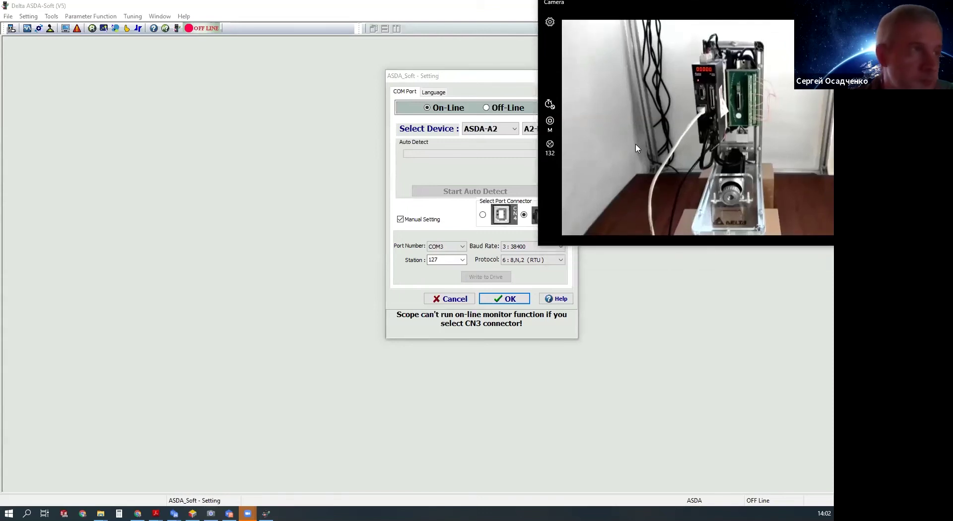
{"action": "left_click", "coordinate": [654, 324]}
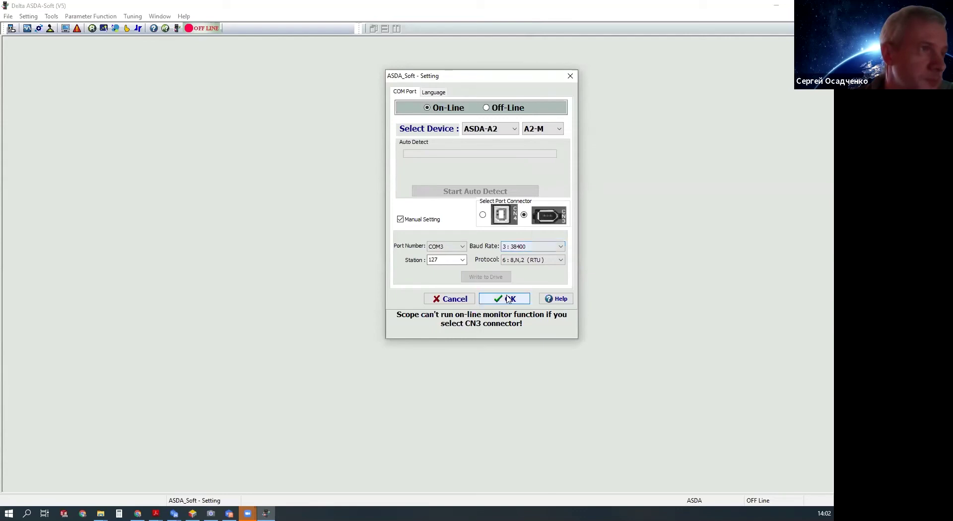
{"action": "left_click", "coordinate": [406, 220]}
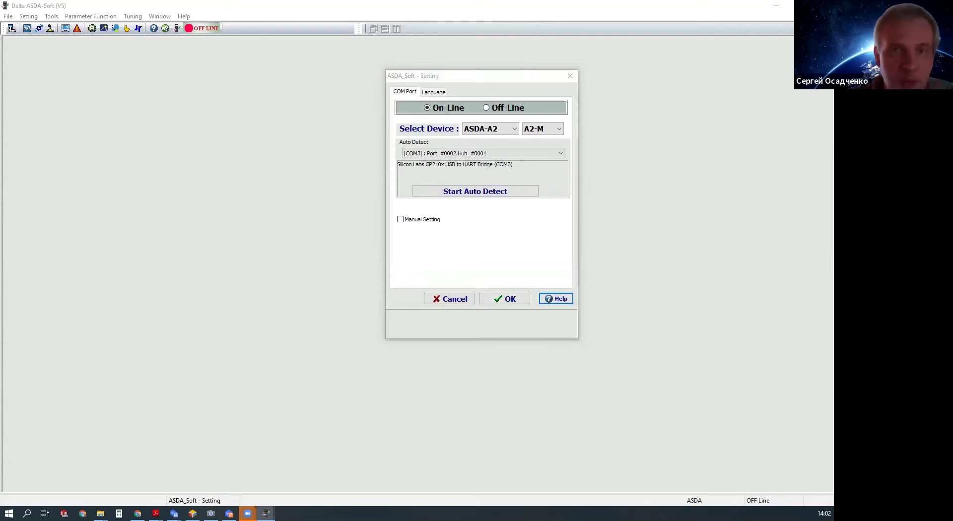
Step: Examine the COM Port Setting page of the software manual through its On-Line Setting instructions, and close the manual
{"action": "left_click_drag", "start_coordinate": [680, 143], "coordinate": [510, 73]}
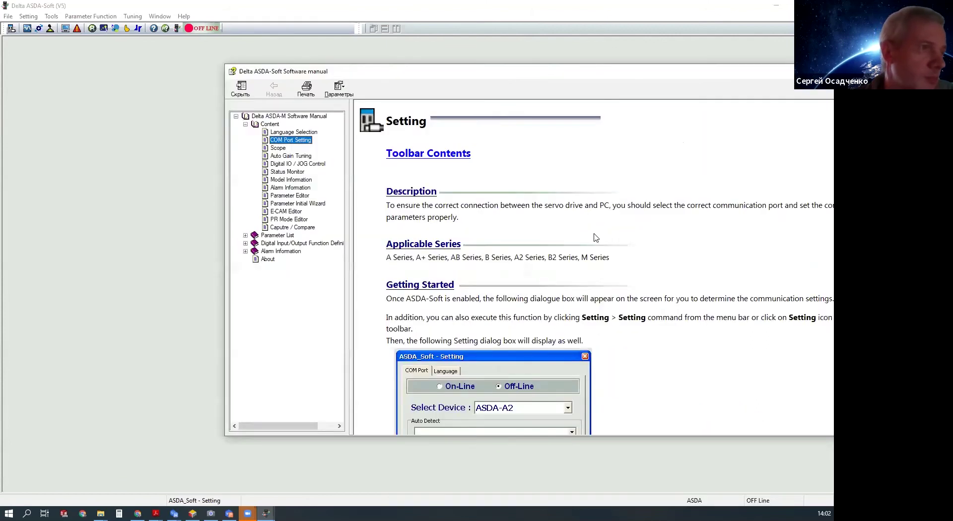
{"action": "scroll", "coordinate": [596, 238], "scroll_direction": "down", "scroll_amount": 5}
{"action": "scroll", "coordinate": [596, 238], "scroll_direction": "down", "scroll_amount": 10}
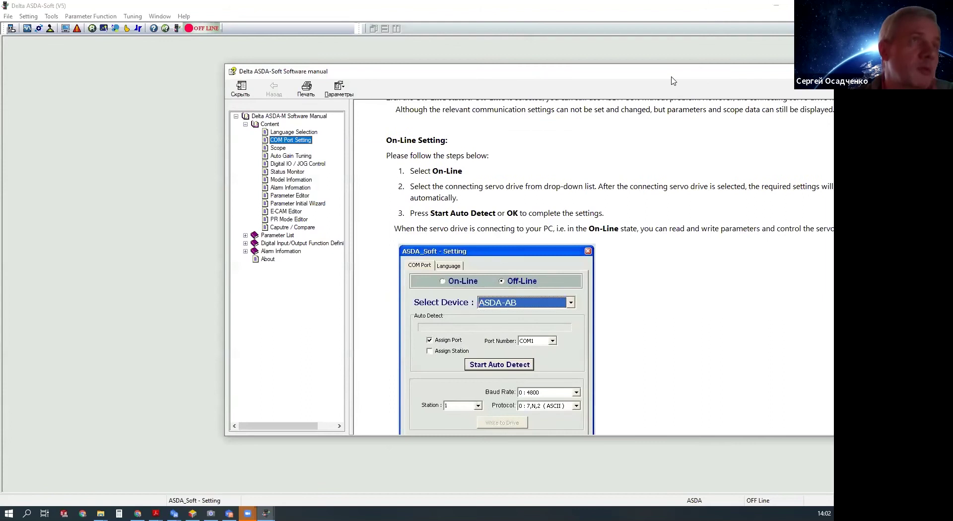
{"action": "left_click_drag", "start_coordinate": [671, 75], "coordinate": [707, 150]}
{"action": "key", "text": "alt+F4"}
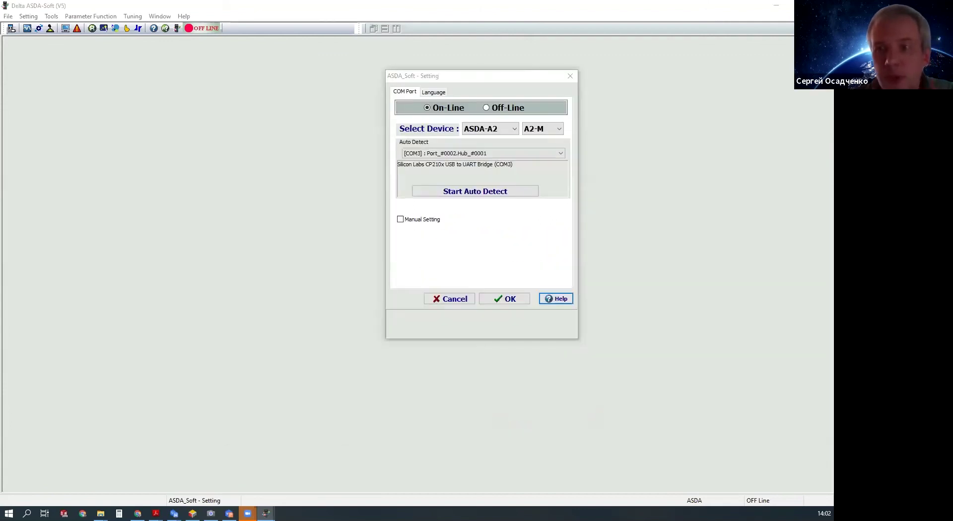
Step: Connect to the ASDA-A2 drive on-line and read its parameters into the Parameter Editor
{"action": "left_click", "coordinate": [503, 299]}
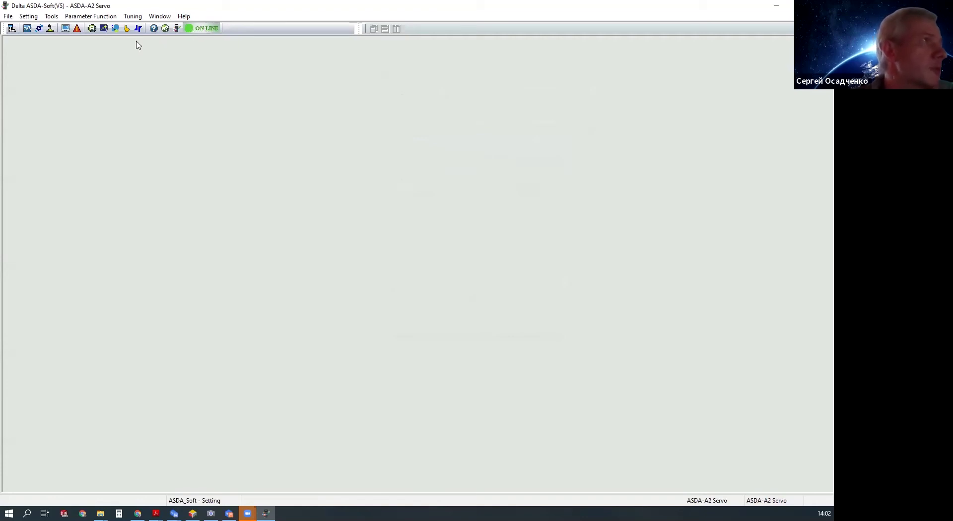
{"action": "left_click", "coordinate": [92, 29]}
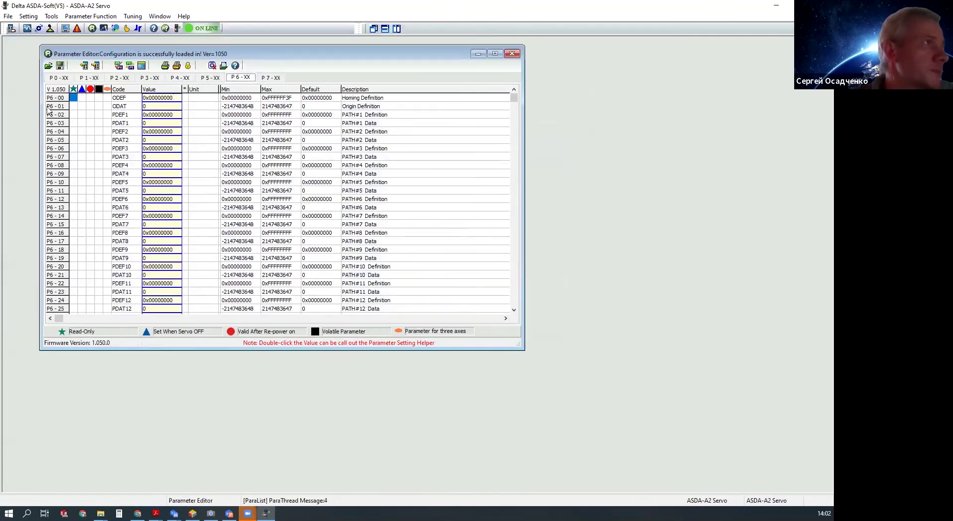
{"action": "left_click", "coordinate": [83, 66]}
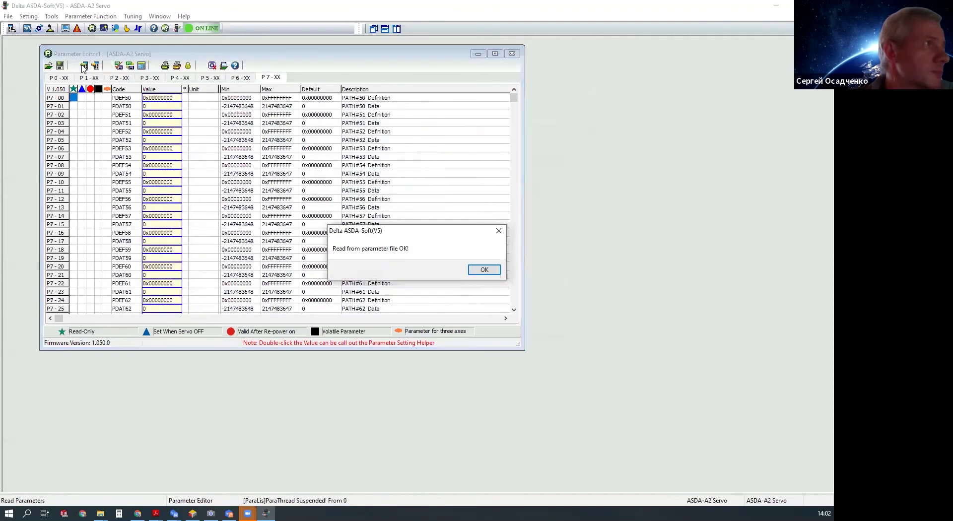
{"action": "left_click", "coordinate": [484, 270]}
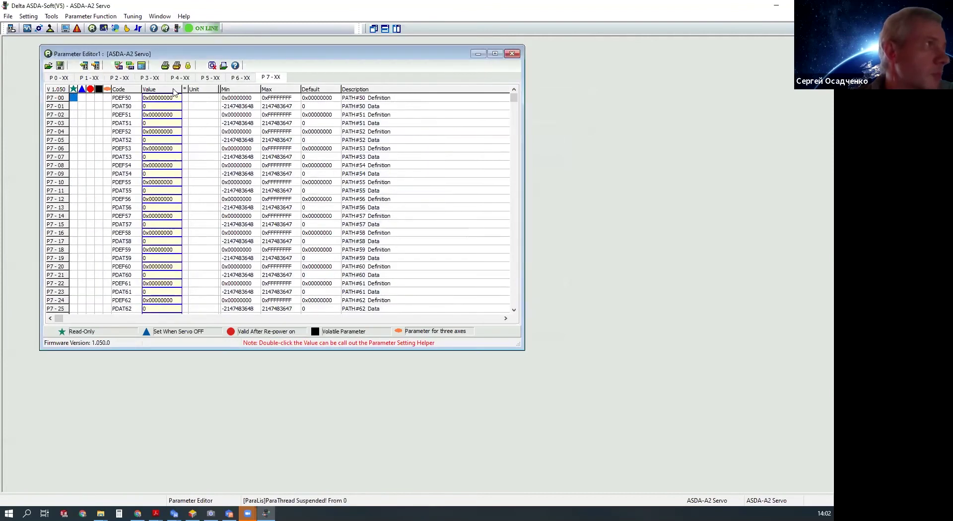
Step: Examine the P3 communication parameters, checking address P3-00 and the baud rate settings of Transmission Speed P3-01 in the Parameter Setting Helper
{"action": "left_click", "coordinate": [151, 78]}
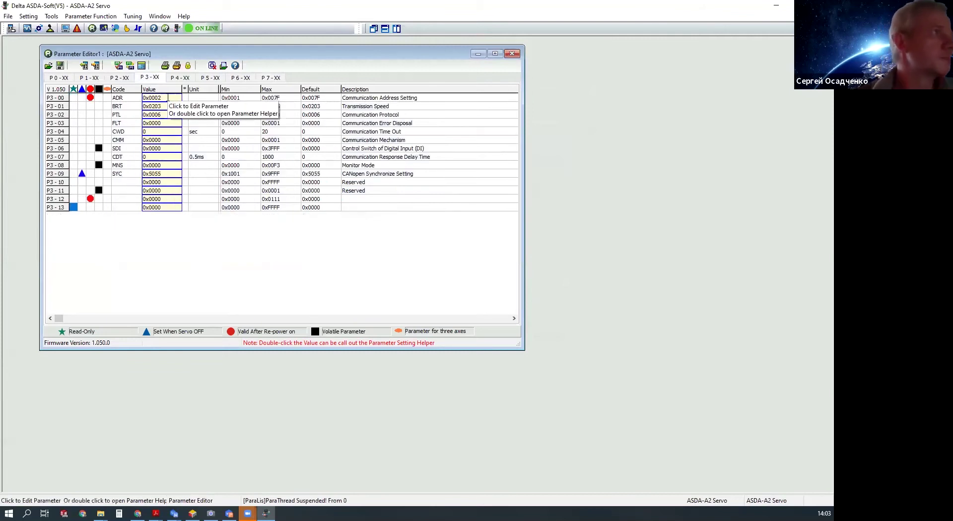
{"action": "left_click", "coordinate": [166, 98]}
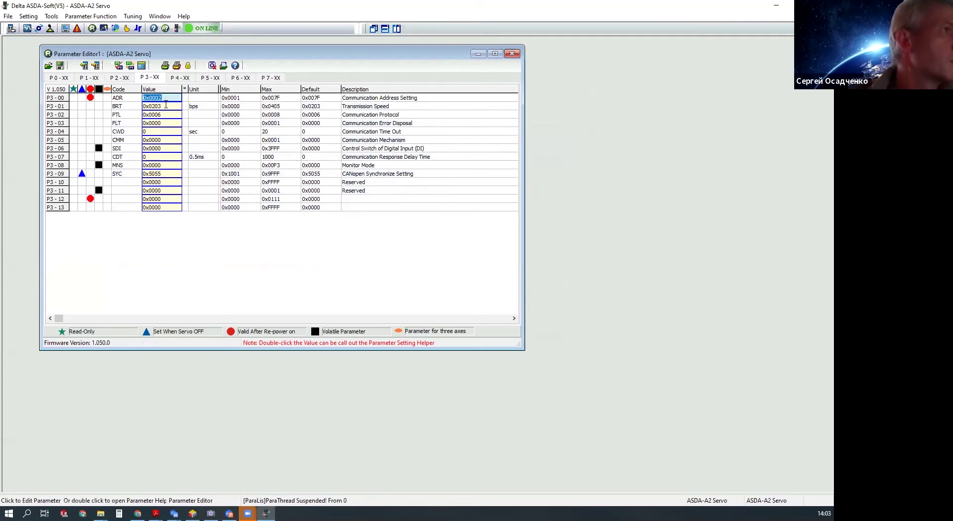
{"action": "left_click", "coordinate": [166, 107]}
{"action": "double_click", "coordinate": [166, 106]}
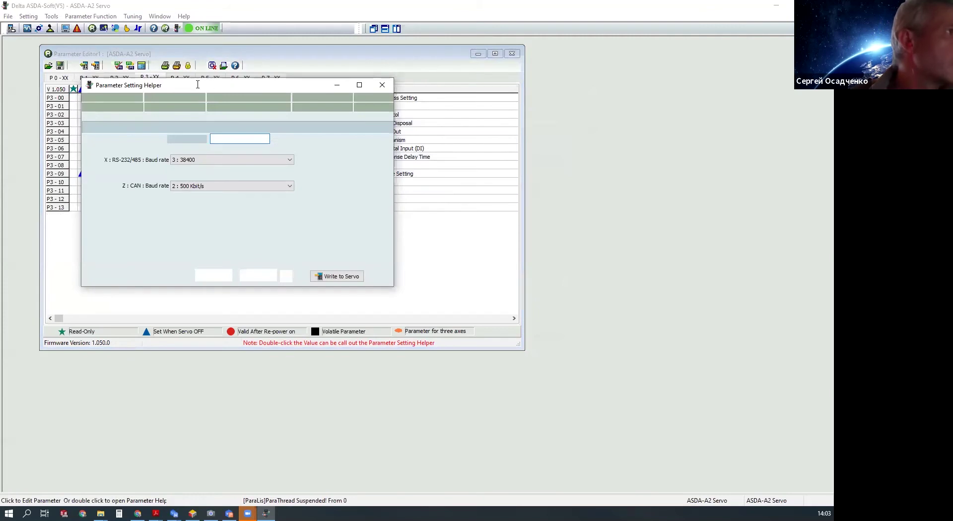
{"action": "left_click_drag", "start_coordinate": [186, 85], "coordinate": [272, 132]}
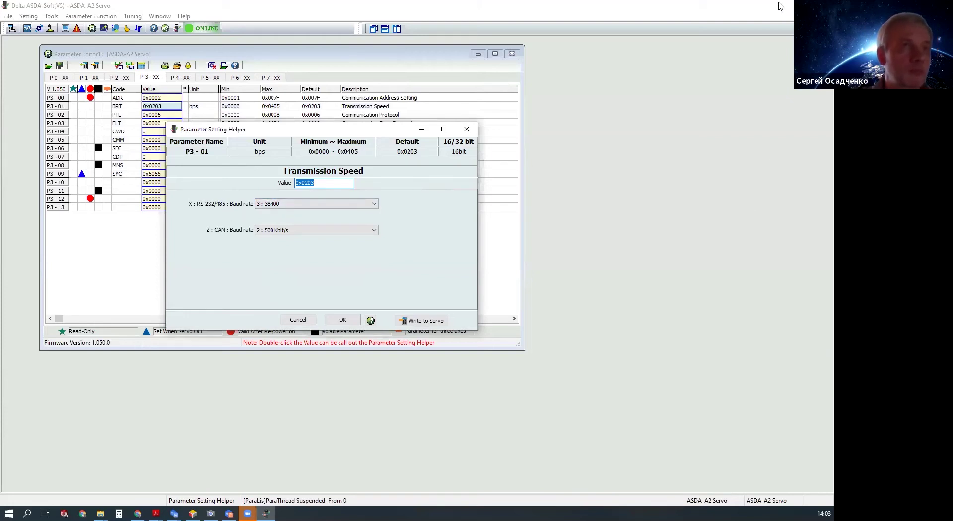
{"action": "left_click", "coordinate": [466, 129]}
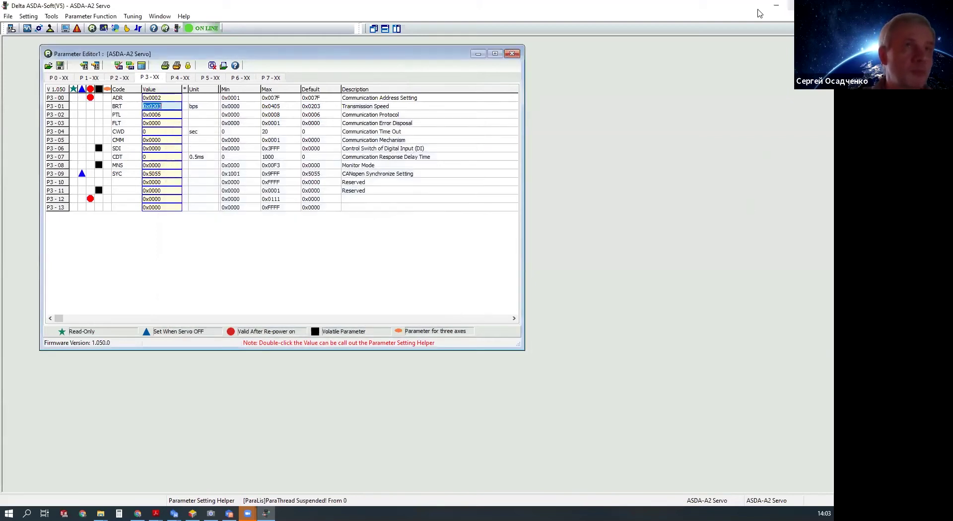
Step: Switch to the Camera app, examine the servo drive's display in an enlarged view, and return to ASDA-Soft
{"action": "left_click", "coordinate": [776, 5]}
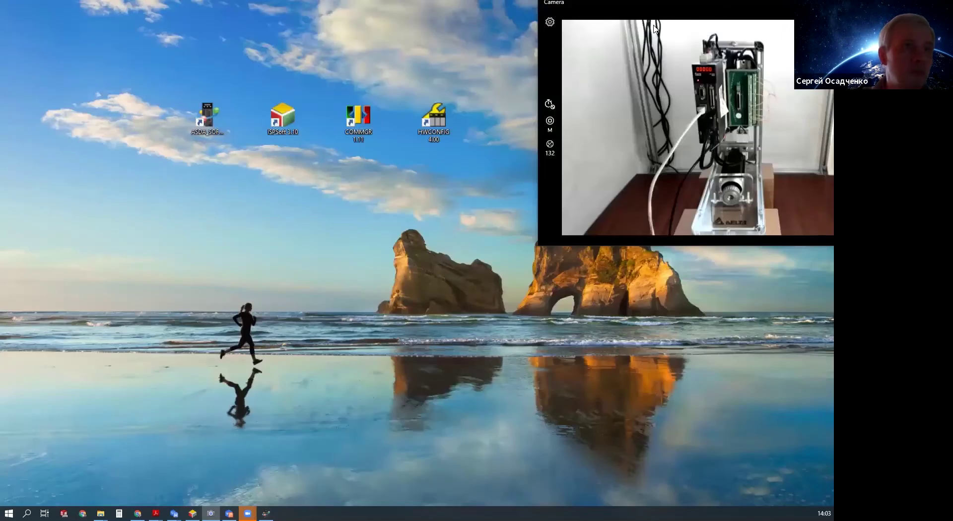
{"action": "left_click_drag", "start_coordinate": [723, 5], "coordinate": [458, 83]}
{"action": "left_click", "coordinate": [692, 87]}
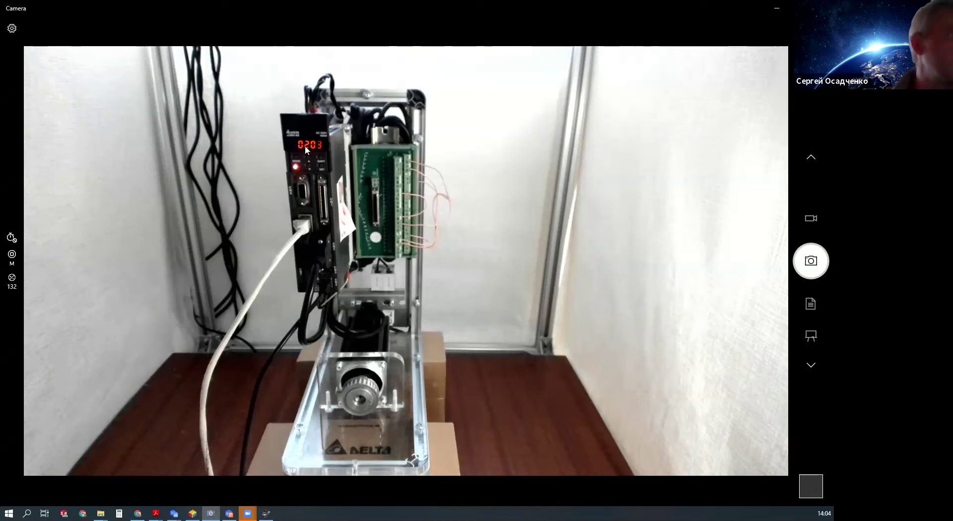
{"action": "left_click", "coordinate": [792, 8]}
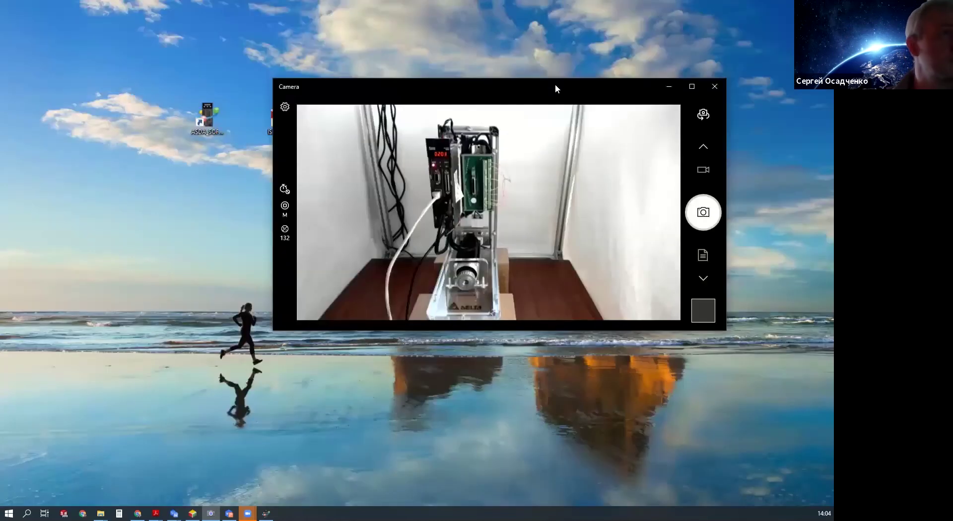
{"action": "left_click_drag", "start_coordinate": [555, 85], "coordinate": [815, 14]}
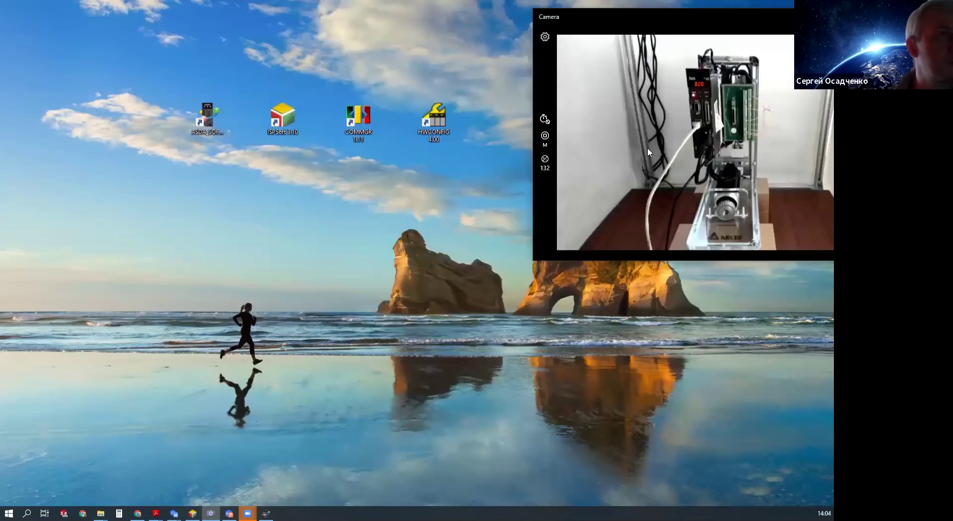
{"action": "key", "text": "alt+Tab"}
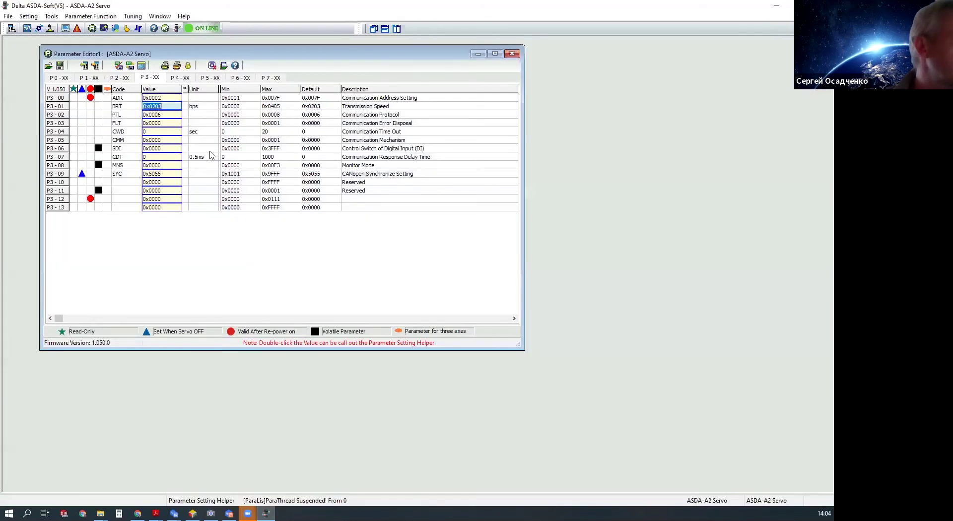
Step: Try setting the RS-232/485 baud rate of Transmission Speed P3-01 to 4 : 57600, and discard the change
{"action": "double_click", "coordinate": [167, 105]}
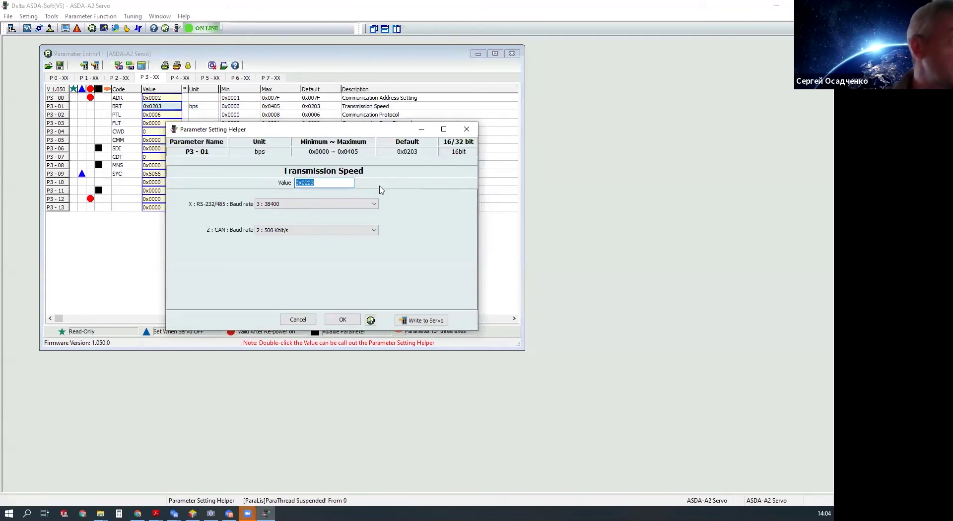
{"action": "left_click", "coordinate": [375, 207]}
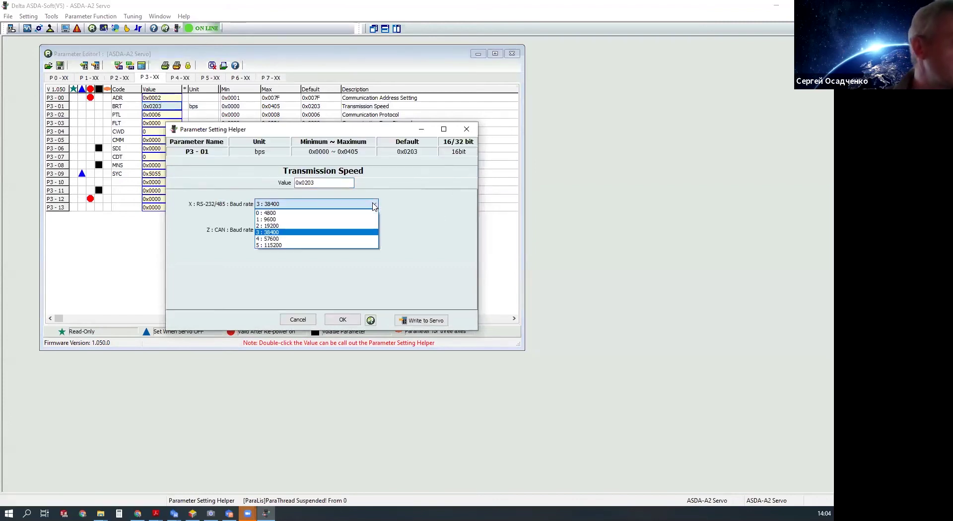
{"action": "left_click", "coordinate": [287, 243]}
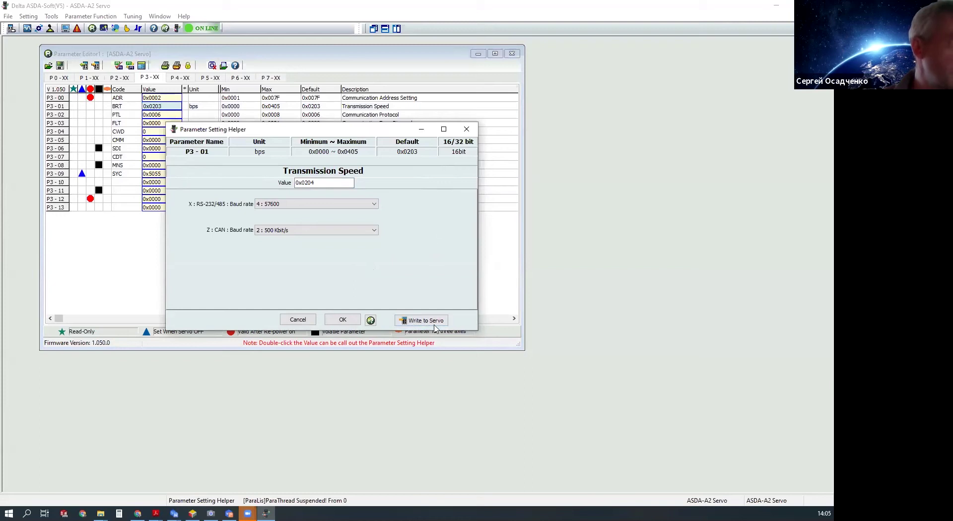
{"action": "left_click", "coordinate": [466, 129]}
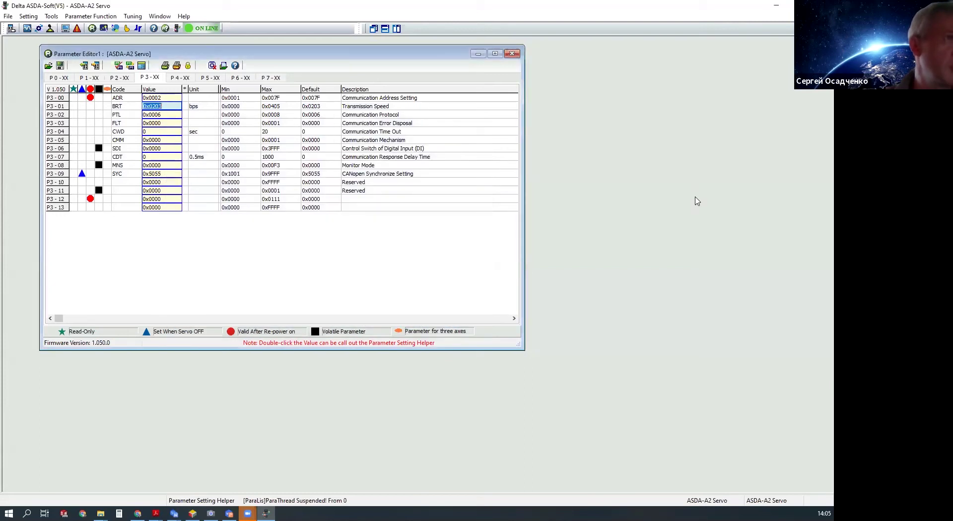
{"action": "left_click_drag", "start_coordinate": [386, 53], "coordinate": [399, 65]}
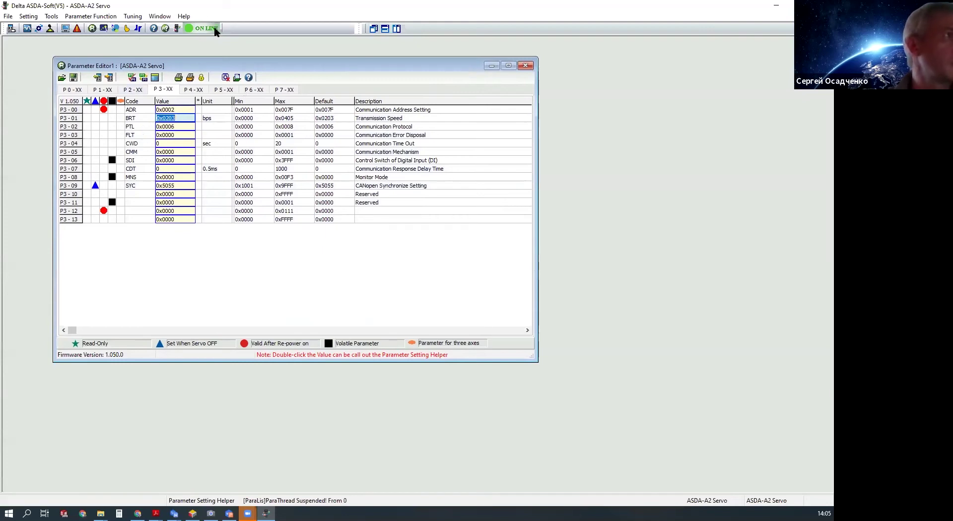
{"action": "left_click_drag", "start_coordinate": [396, 67], "coordinate": [432, 81]}
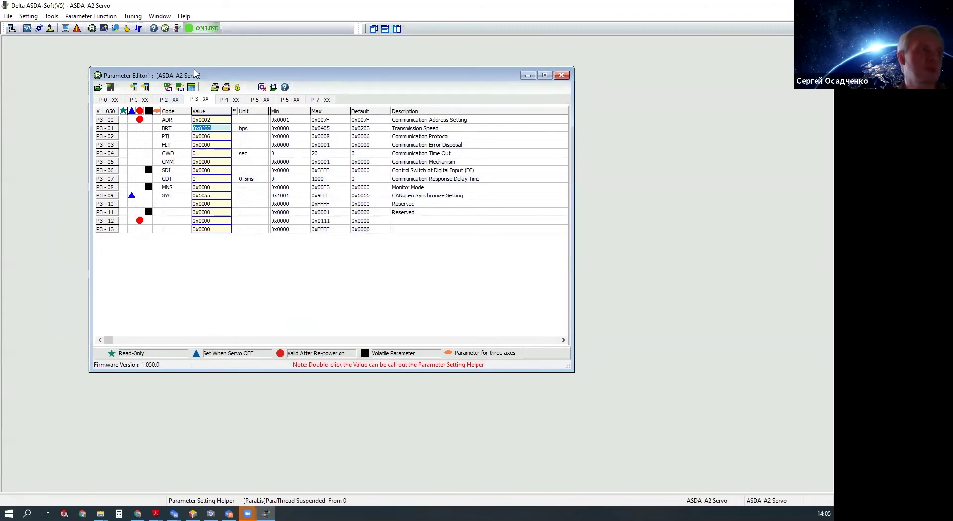
{"action": "left_click_drag", "start_coordinate": [194, 74], "coordinate": [172, 70]}
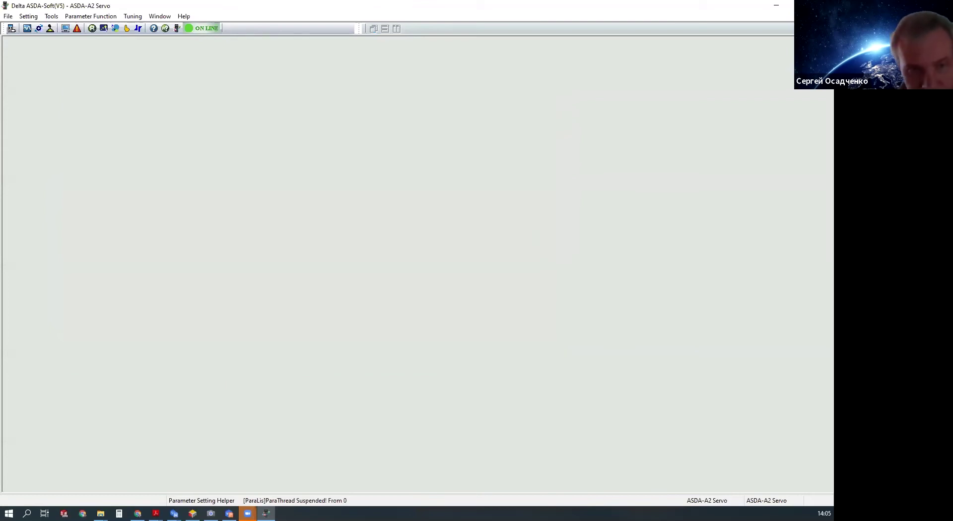
Step: Shrink the ASDA-Soft window and place it beside the camera view, and reopen the Parameter Editor with the drive's parameters
{"action": "left_click", "coordinate": [792, 7]}
{"action": "left_click_drag", "start_coordinate": [466, 72], "coordinate": [455, 68]}
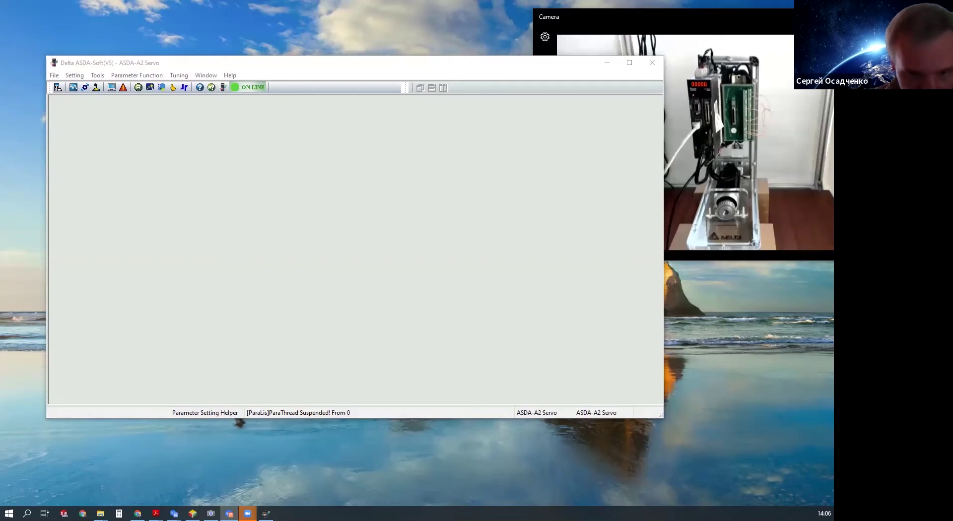
{"action": "key", "text": "alt+Tab"}
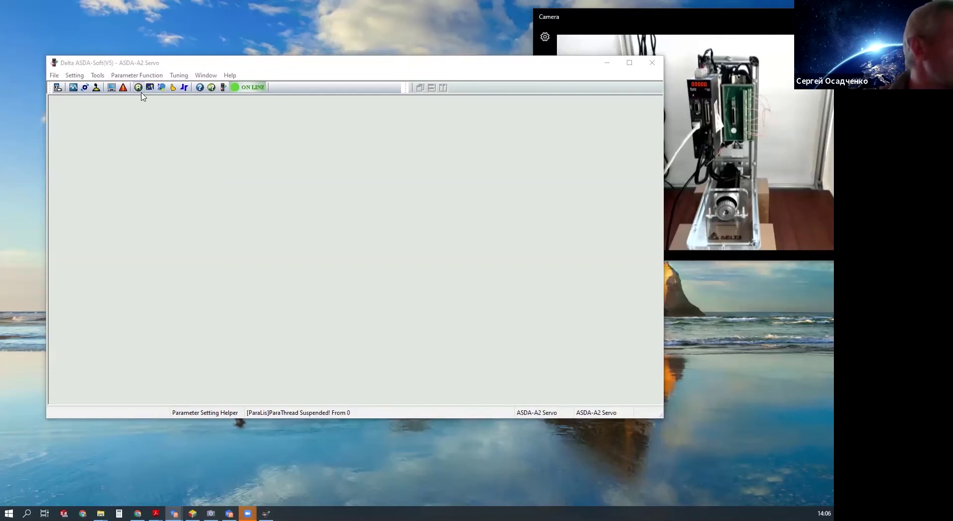
{"action": "left_click_drag", "start_coordinate": [182, 65], "coordinate": [151, 48]}
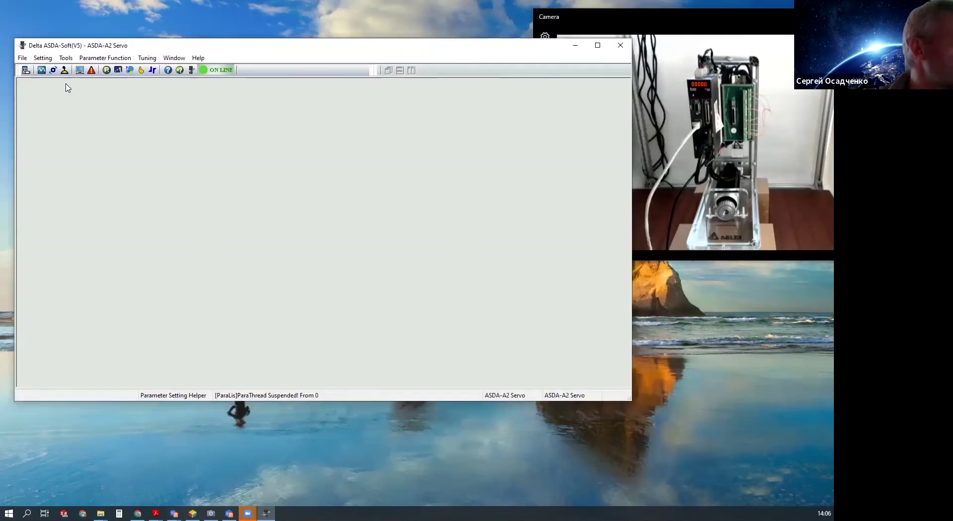
{"action": "left_click", "coordinate": [106, 70]}
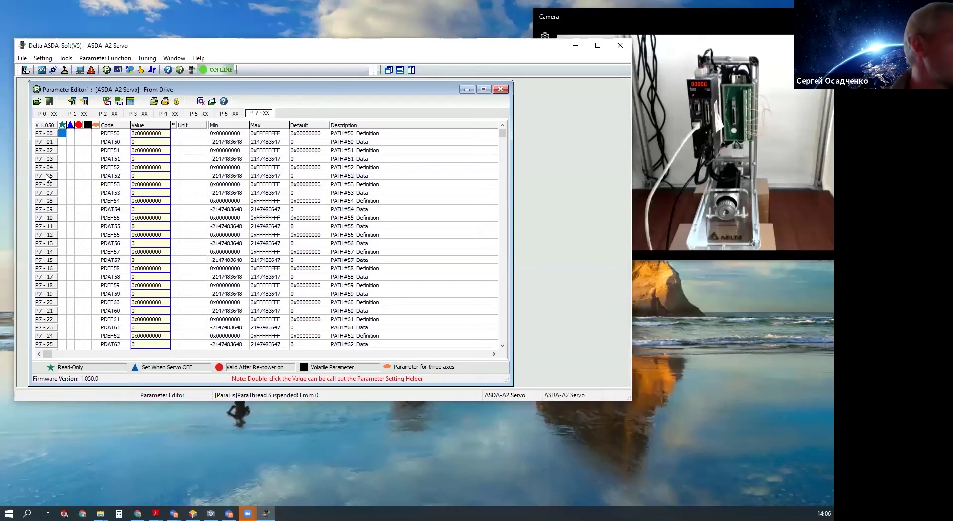
{"action": "mouse_move", "coordinate": [113, 44]}
{"action": "left_mouse_down"}
{"action": "mouse_move", "coordinate": [107, 35]}
{"action": "mouse_move", "coordinate": [122, 38]}
{"action": "left_mouse_up"}
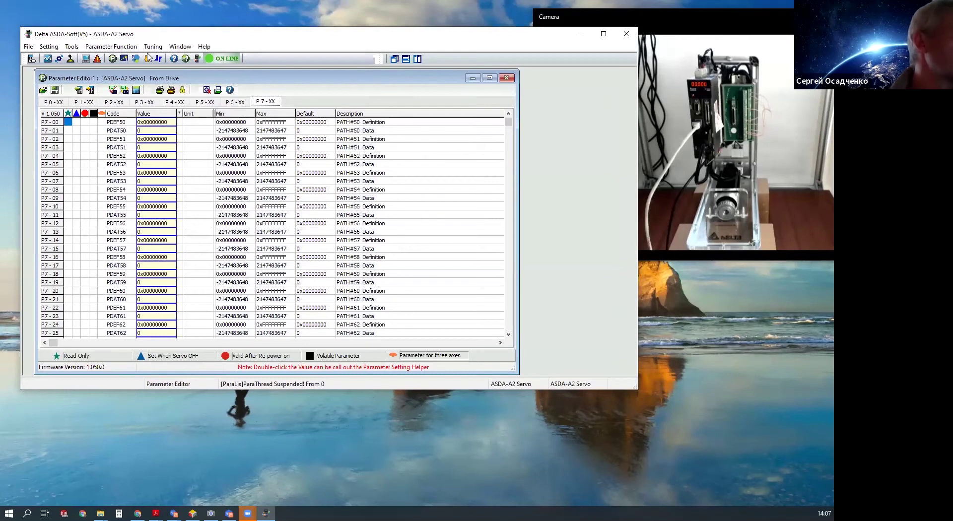
Step: Open the Parameter Initial Wizard in an enlarged window and check the control modes available for P1-01
{"action": "left_click", "coordinate": [122, 70]}
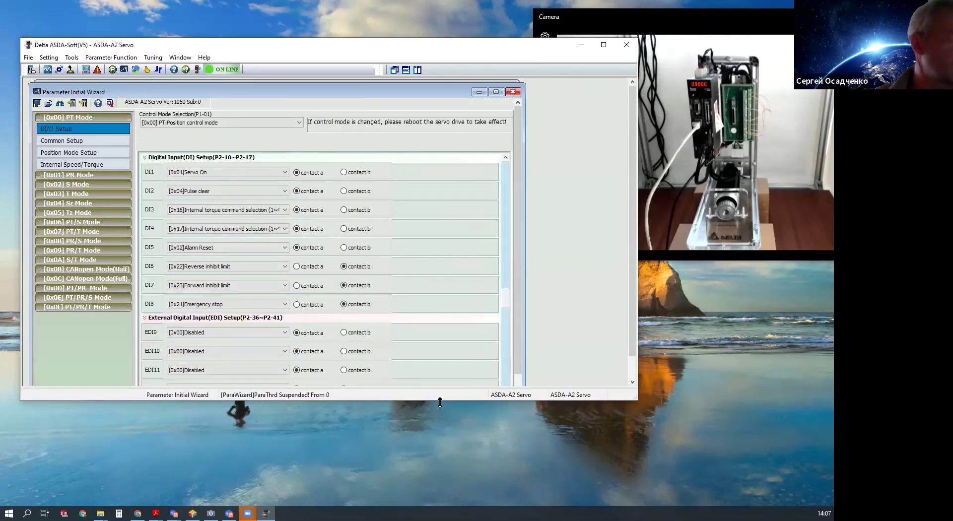
{"action": "left_click_drag", "start_coordinate": [439, 403], "coordinate": [441, 460]}
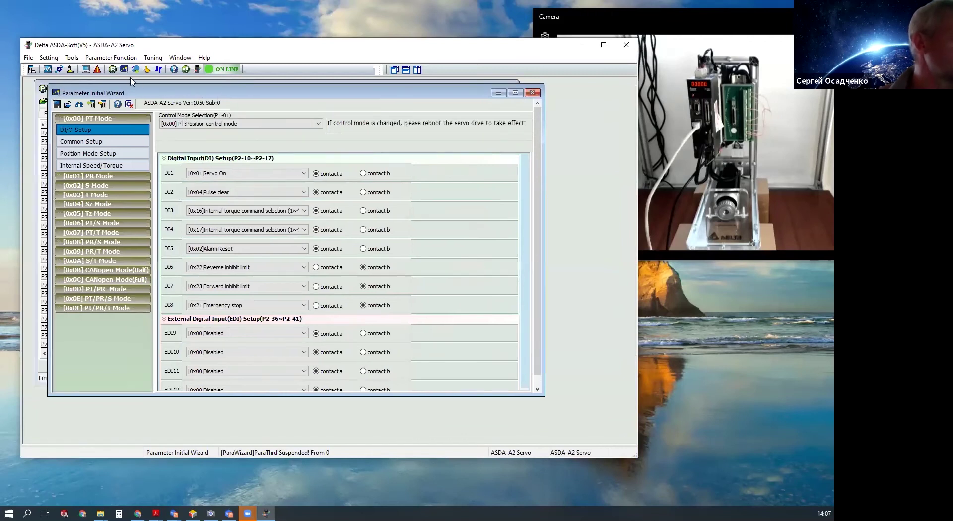
{"action": "left_click", "coordinate": [237, 123]}
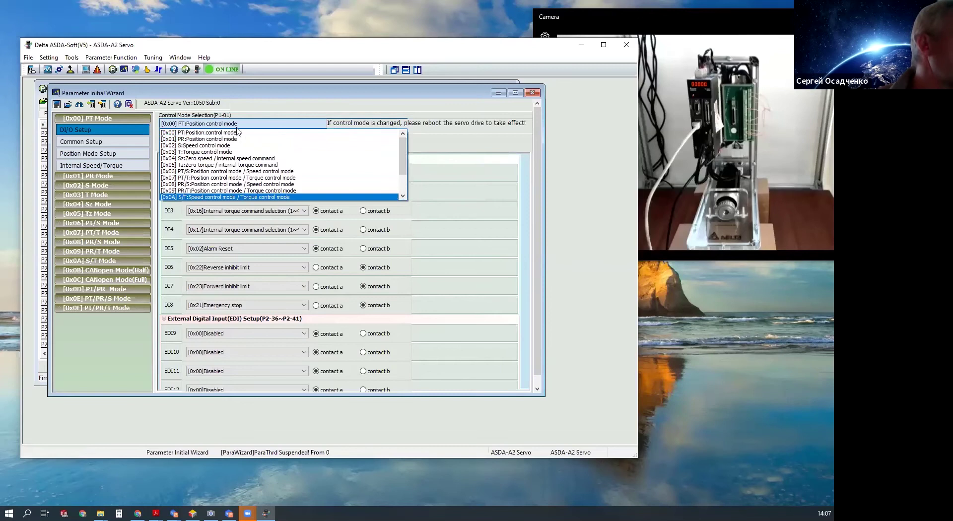
{"action": "left_click", "coordinate": [258, 104]}
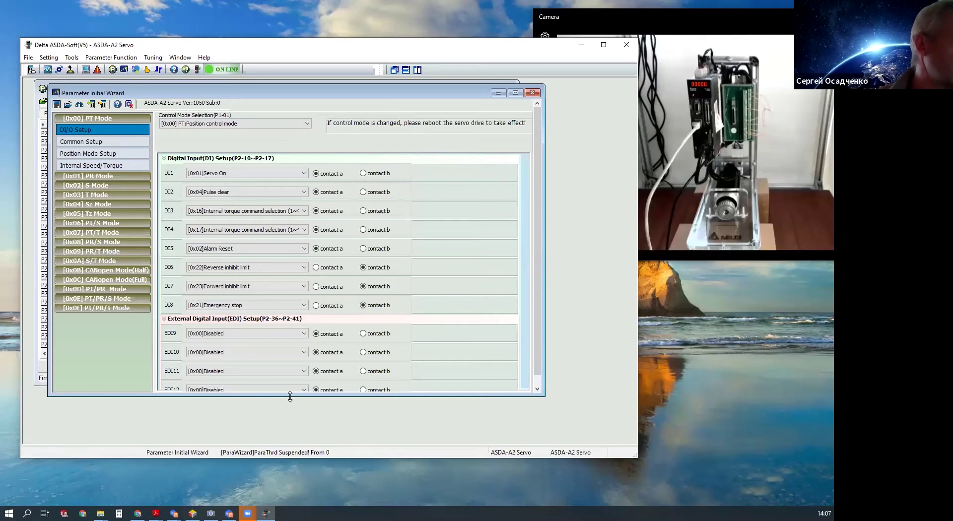
{"action": "left_click_drag", "start_coordinate": [290, 397], "coordinate": [295, 435]}
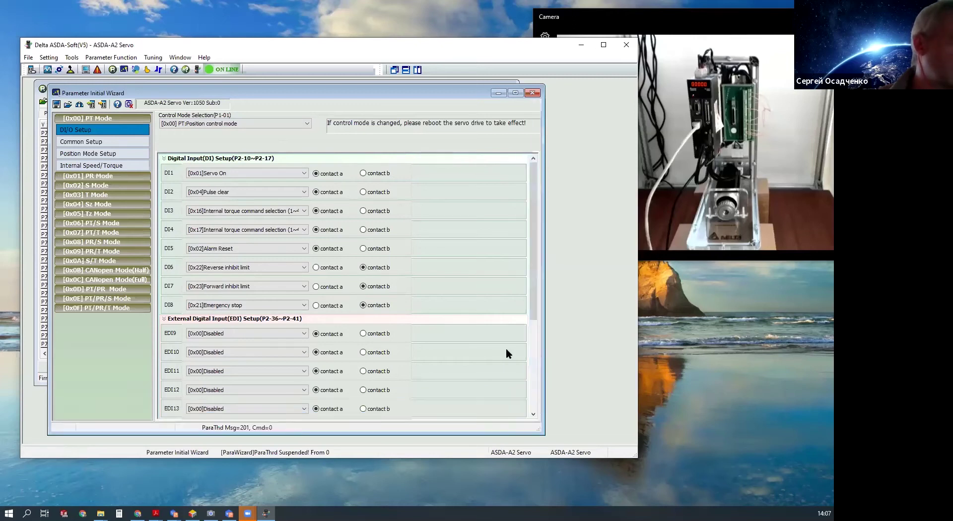
Step: Maximize the Parameter Initial Wizard and review the digital input and output assignments in the DI/O Setup of PT Mode
{"action": "scroll", "coordinate": [540, 268], "scroll_direction": "down", "scroll_amount": 2}
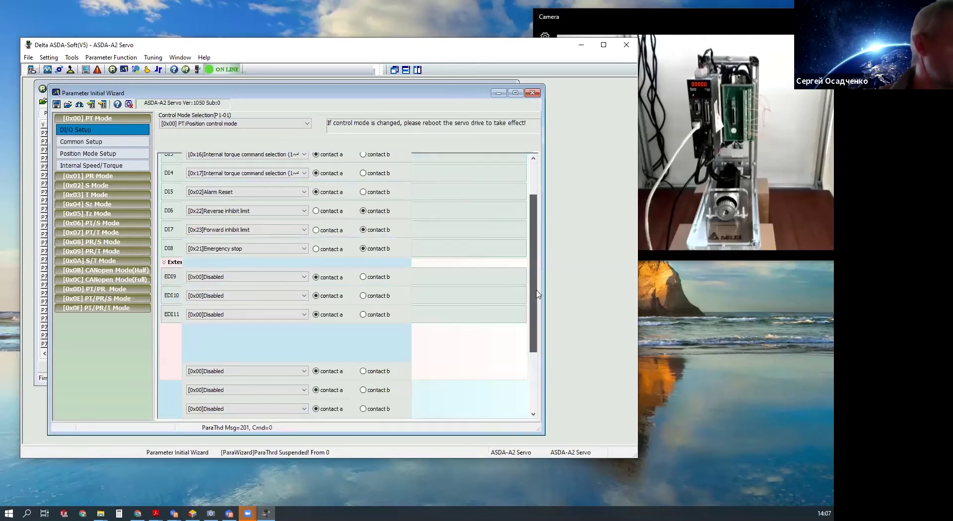
{"action": "scroll", "coordinate": [540, 268], "scroll_direction": "up", "scroll_amount": 3}
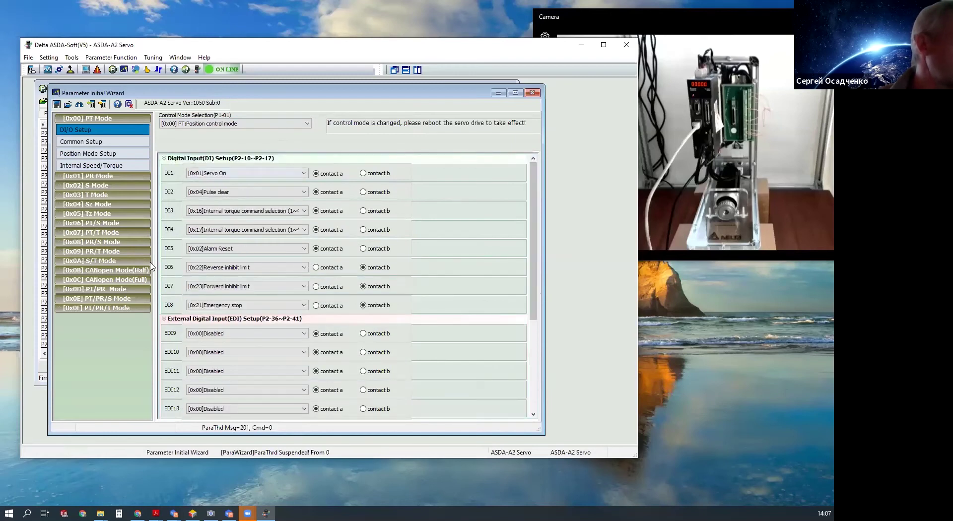
{"action": "left_click_drag", "start_coordinate": [532, 222], "coordinate": [532, 276]}
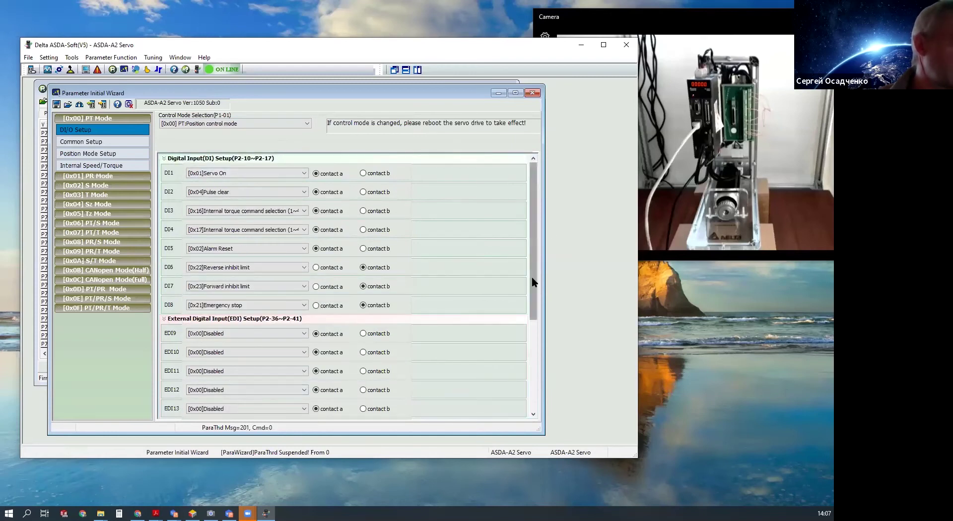
{"action": "left_click", "coordinate": [515, 92]}
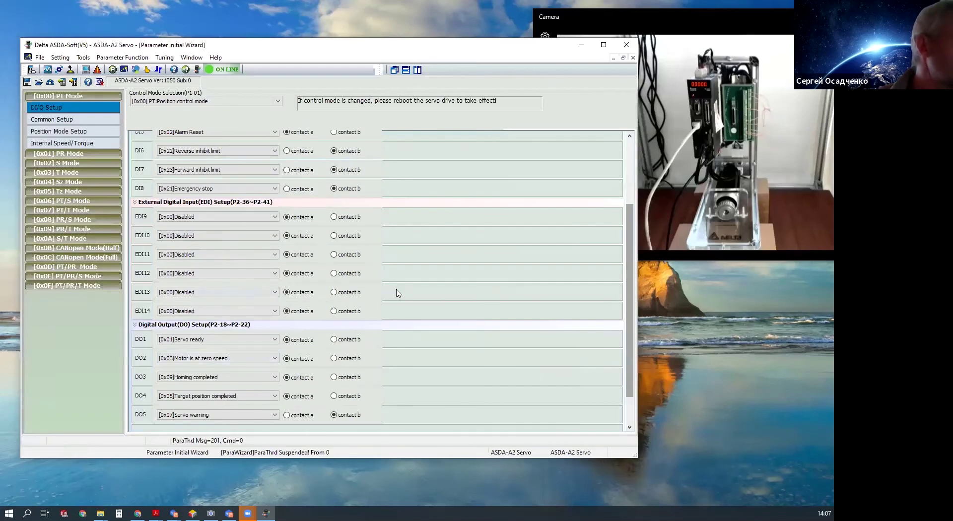
{"action": "scroll", "coordinate": [635, 172], "scroll_direction": "up", "scroll_amount": 3}
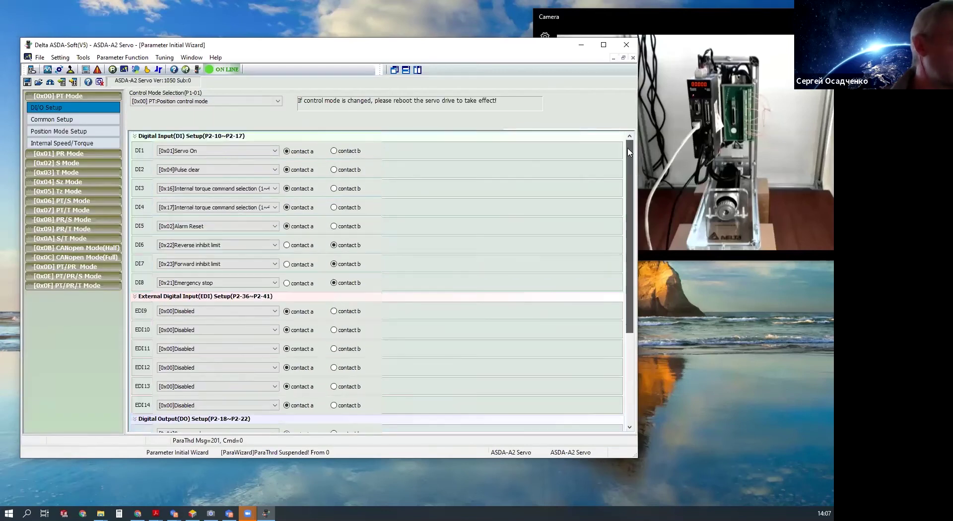
Step: Check the functions available for digital input DI5, and set DI8 to [0x00]Disabled
{"action": "left_click", "coordinate": [272, 229]}
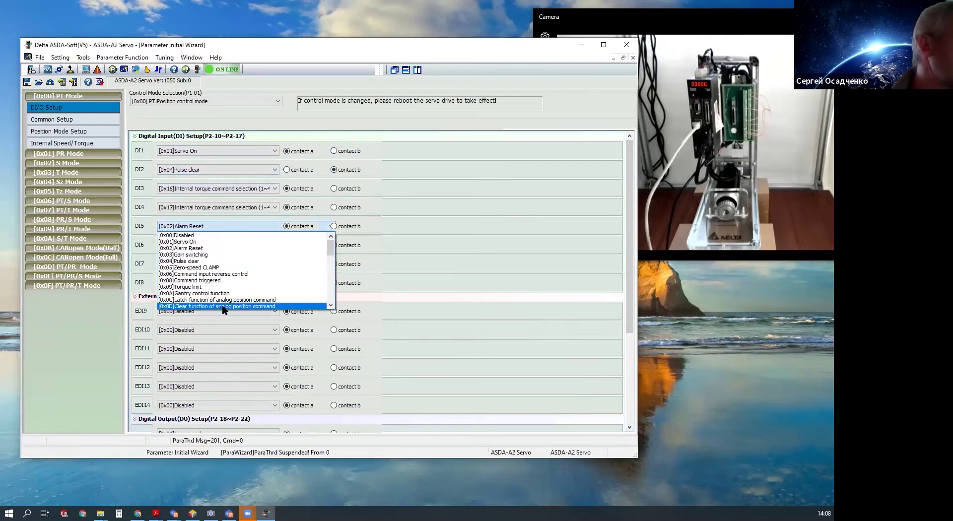
{"action": "left_click", "coordinate": [228, 215]}
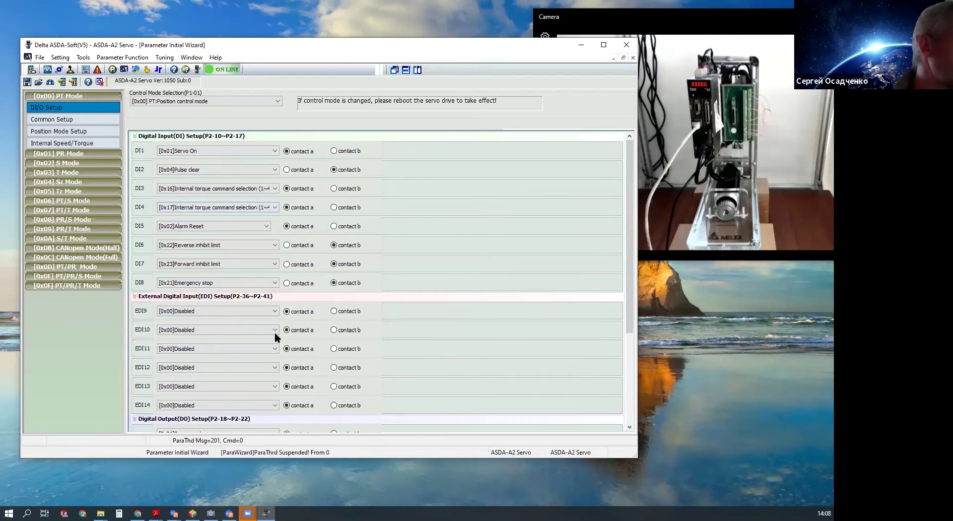
{"action": "left_click", "coordinate": [274, 283]}
{"action": "scroll", "coordinate": [229, 315], "scroll_direction": "up", "scroll_amount": 8}
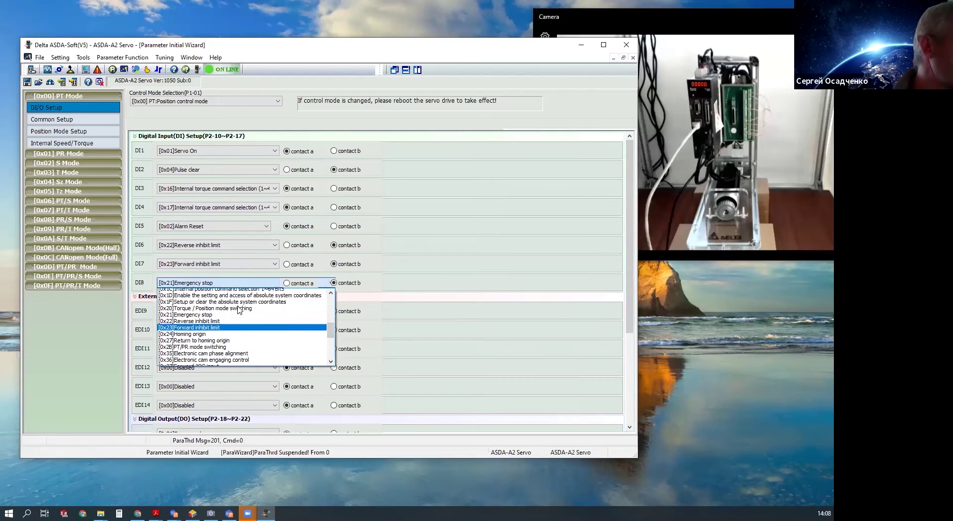
{"action": "left_click", "coordinate": [204, 292]}
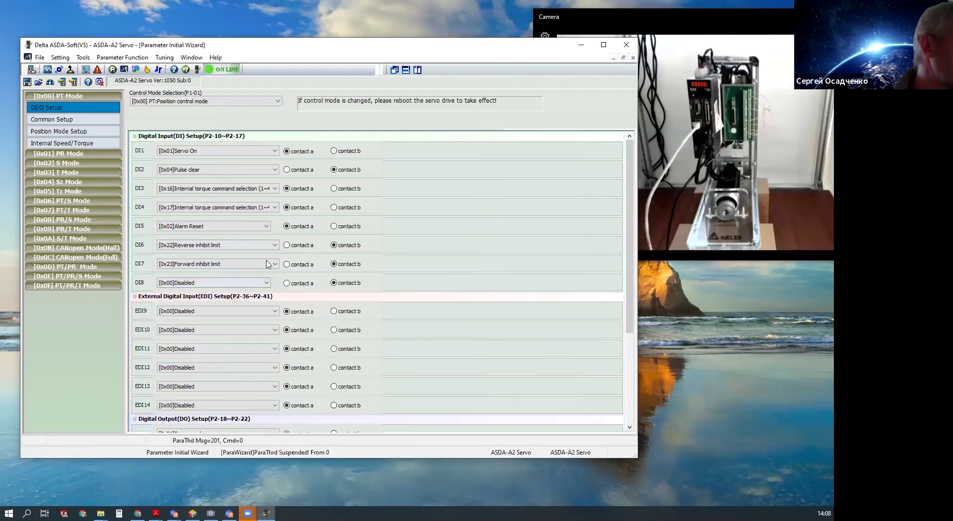
Step: Set digital input DI6 to [0x00]Disabled with contact a, and set DI7 to [0x00]Disabled
{"action": "left_click", "coordinate": [268, 245]}
{"action": "scroll", "coordinate": [243, 277], "scroll_direction": "up", "scroll_amount": 10}
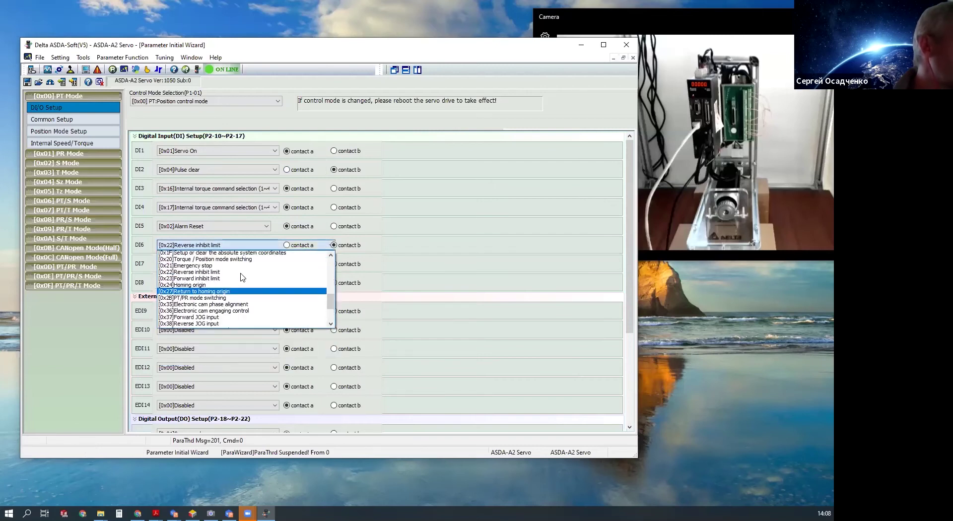
{"action": "left_click", "coordinate": [209, 254]}
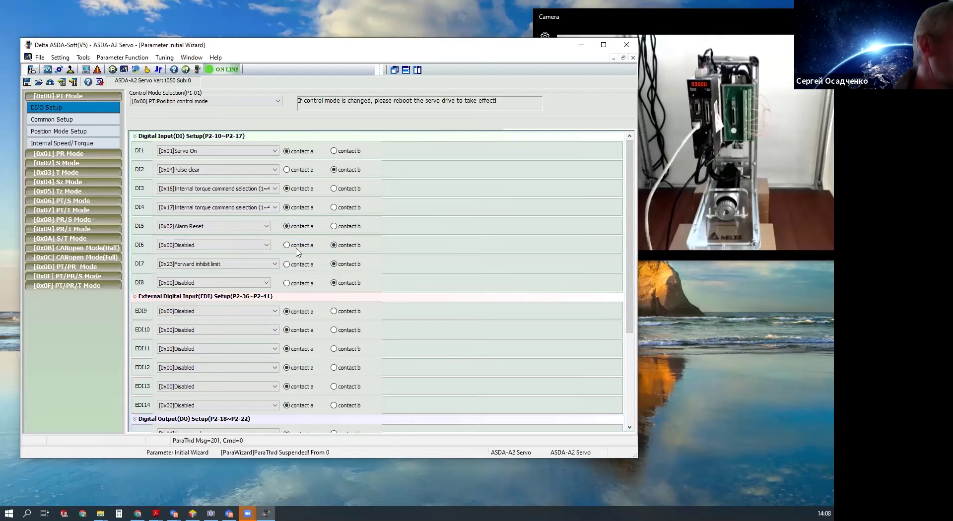
{"action": "left_click", "coordinate": [287, 246]}
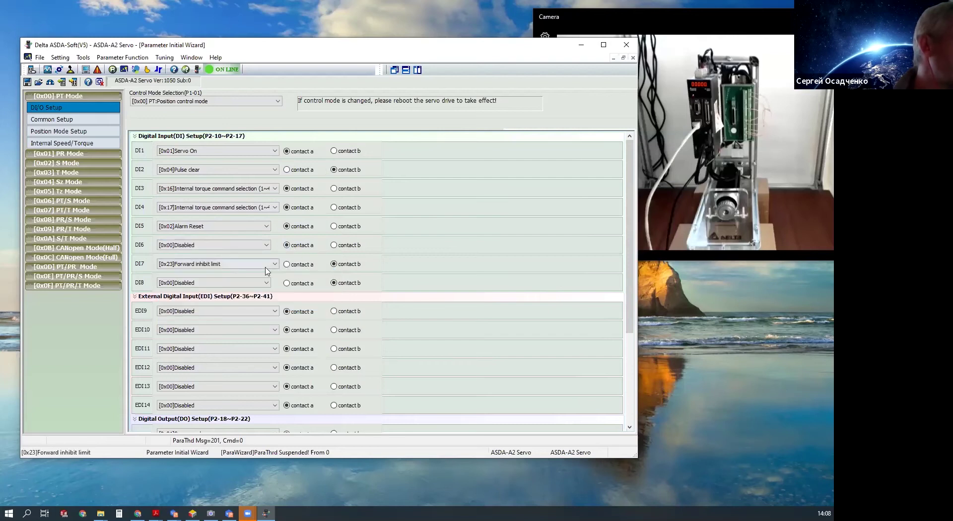
{"action": "left_click", "coordinate": [274, 264]}
{"action": "scroll", "coordinate": [236, 298], "scroll_direction": "up", "scroll_amount": 10}
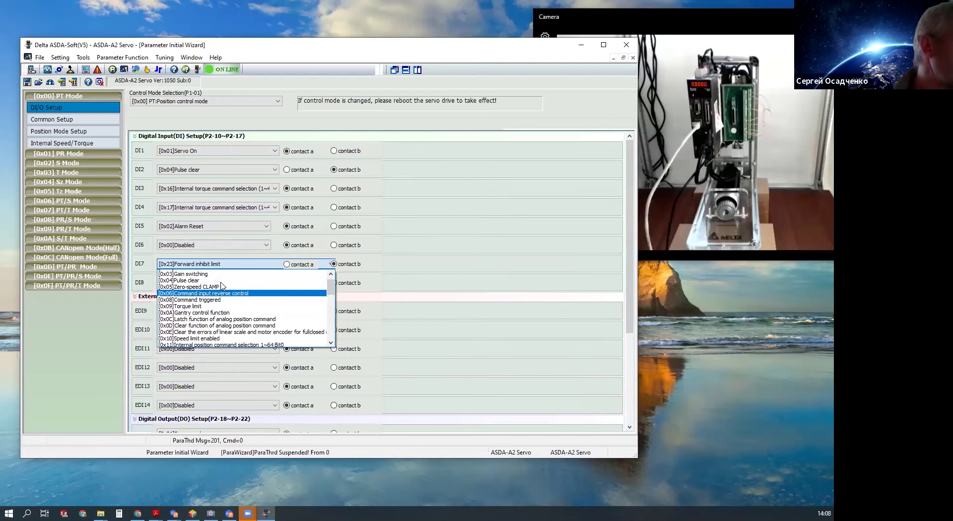
{"action": "left_click", "coordinate": [199, 273]}
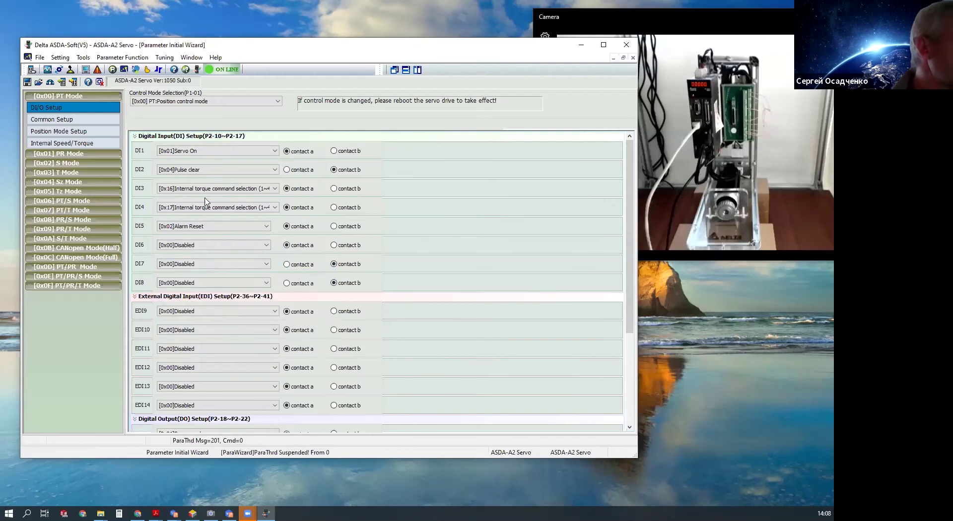
Step: Set digital input DI2 to [0x00]Disabled, and check the function selection of DI3
{"action": "left_click", "coordinate": [268, 170]}
{"action": "scroll", "coordinate": [193, 198], "scroll_direction": "up", "scroll_amount": 2}
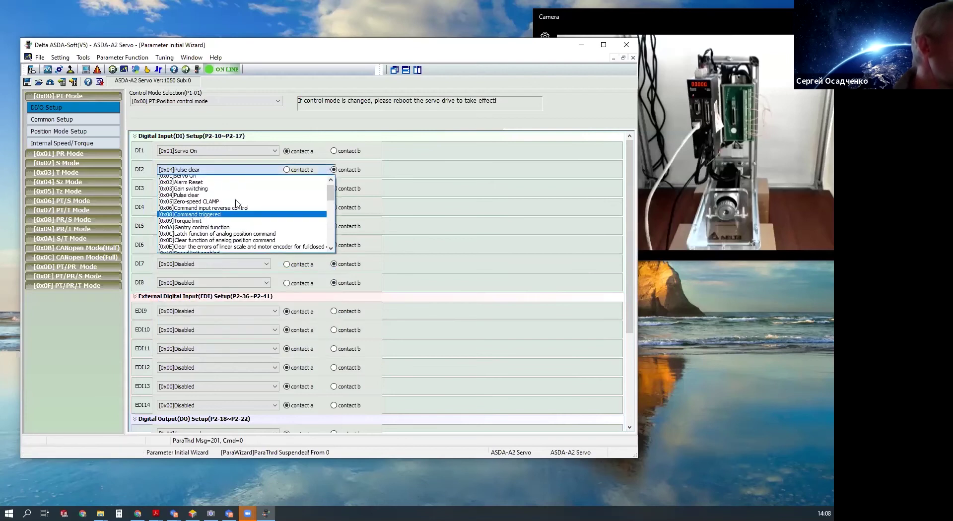
{"action": "left_click", "coordinate": [181, 178]}
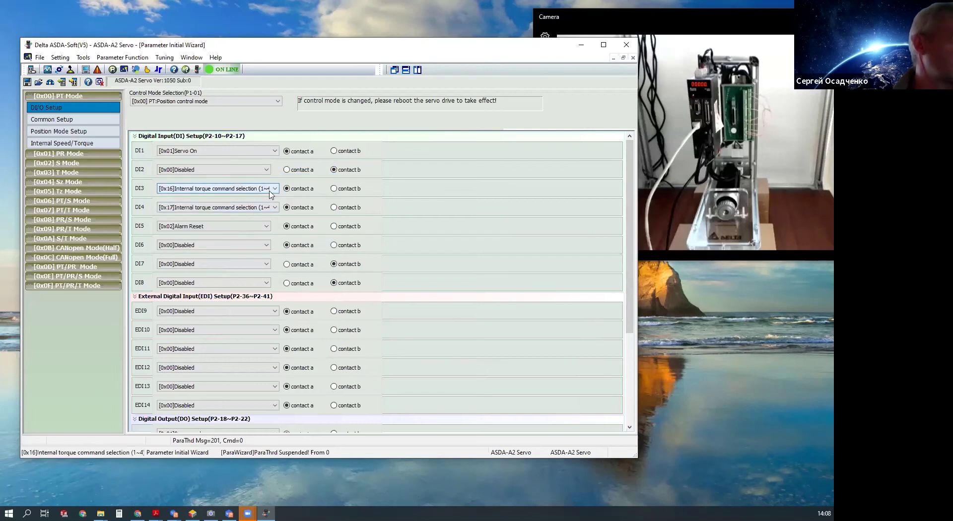
{"action": "left_click", "coordinate": [273, 189]}
{"action": "left_click", "coordinate": [239, 185]}
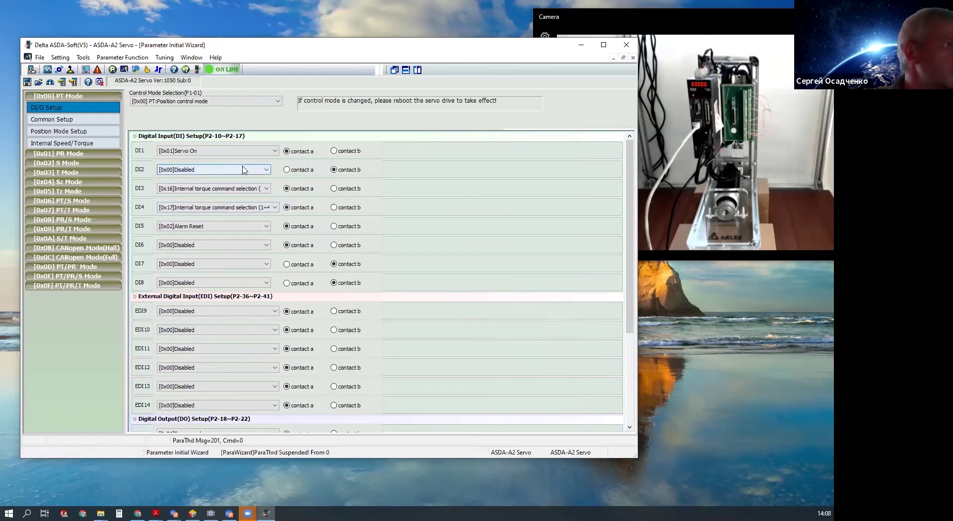
Step: Examine the list of functions available for digital output DO1 in the Digital Output (DO) Setup, leaving its assignment as it is
{"action": "left_click_drag", "start_coordinate": [630, 239], "coordinate": [643, 359]}
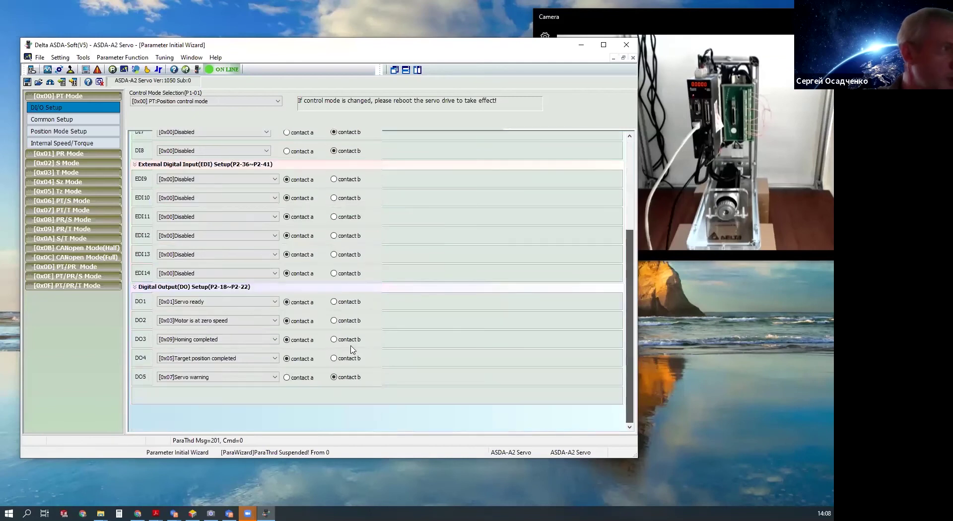
{"action": "left_click", "coordinate": [275, 304]}
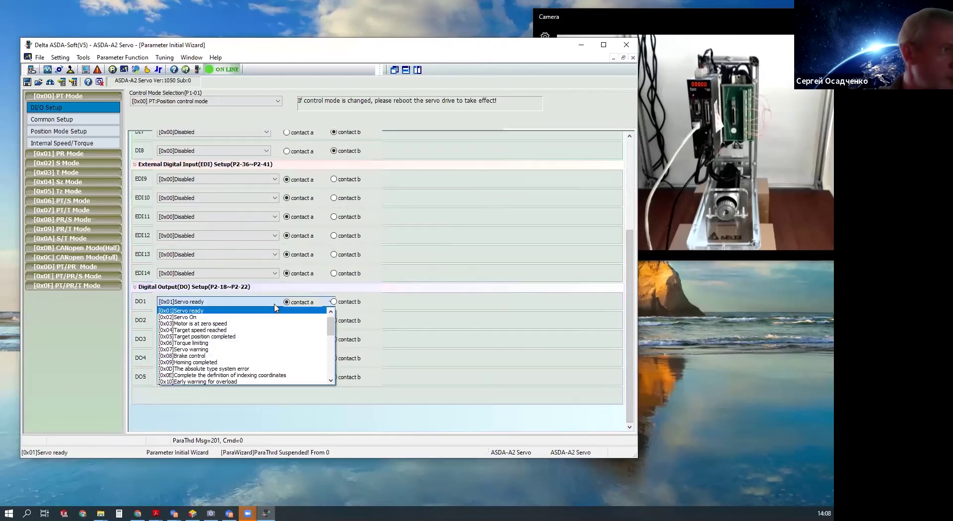
{"action": "left_click_drag", "start_coordinate": [331, 326], "coordinate": [337, 379]}
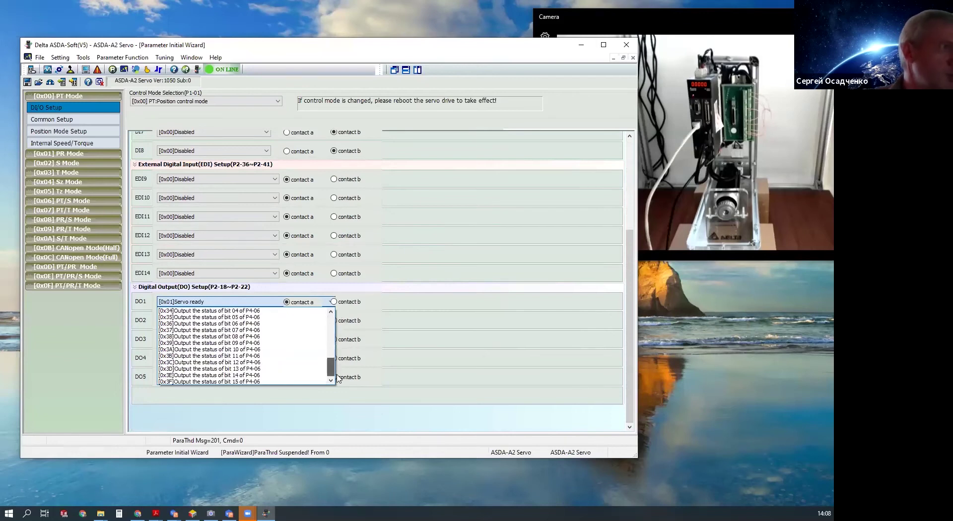
{"action": "scroll", "coordinate": [338, 367], "scroll_direction": "up", "scroll_amount": 12}
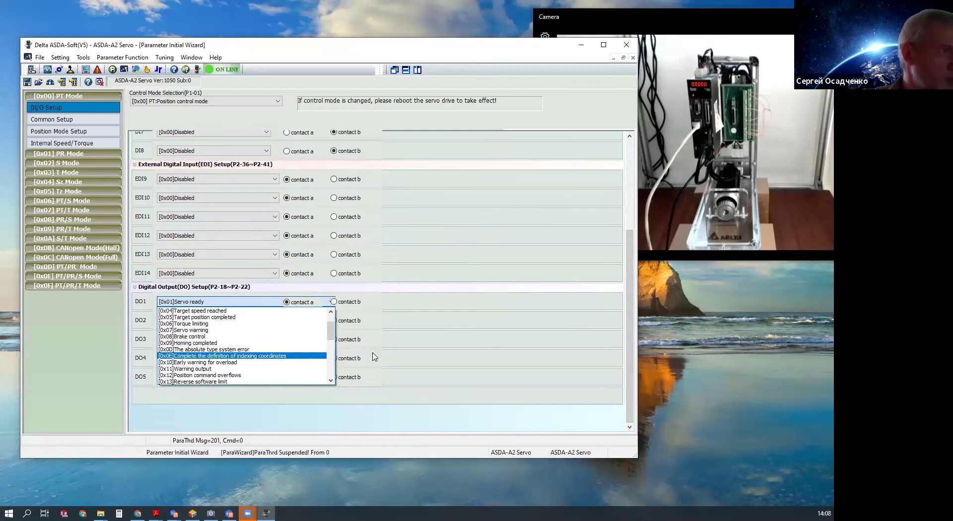
{"action": "left_click", "coordinate": [426, 292]}
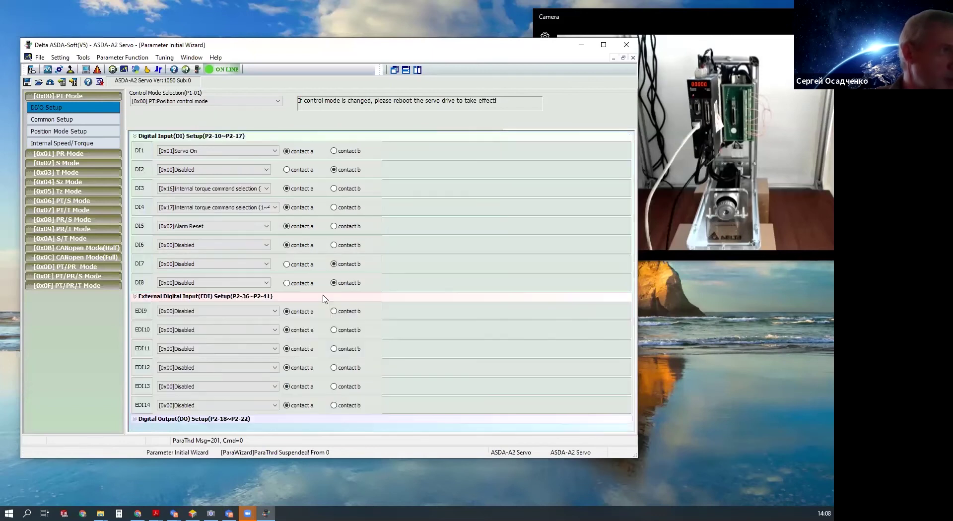
{"action": "left_click", "coordinate": [278, 310]}
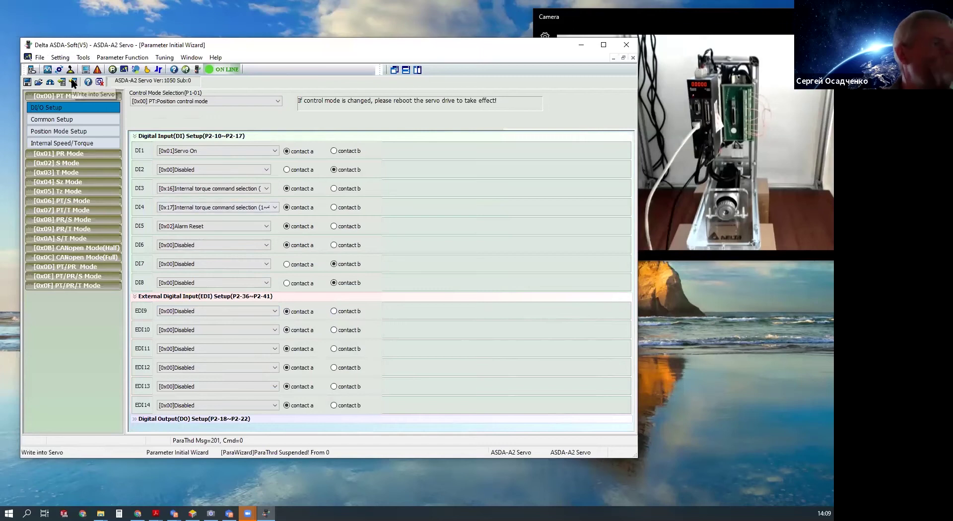
Step: Examine the Common Setup, Position Mode Setup and Internal Speed/Torque pages of PT Mode
{"action": "left_click", "coordinate": [104, 119]}
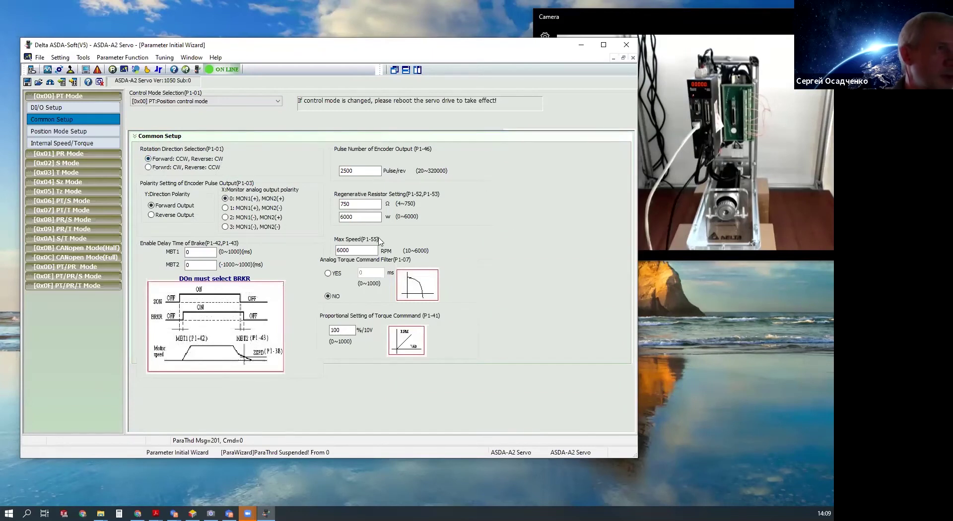
{"action": "left_click", "coordinate": [62, 133]}
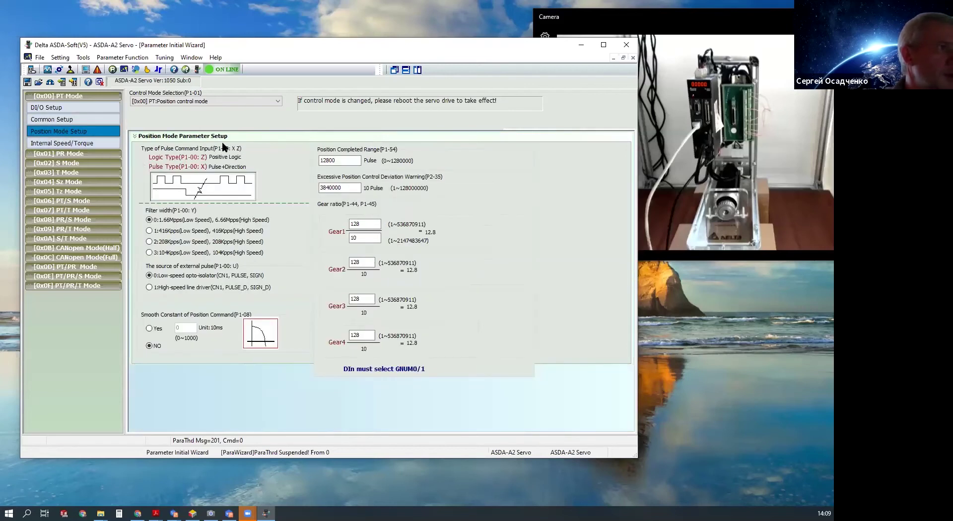
{"action": "left_click", "coordinate": [76, 144]}
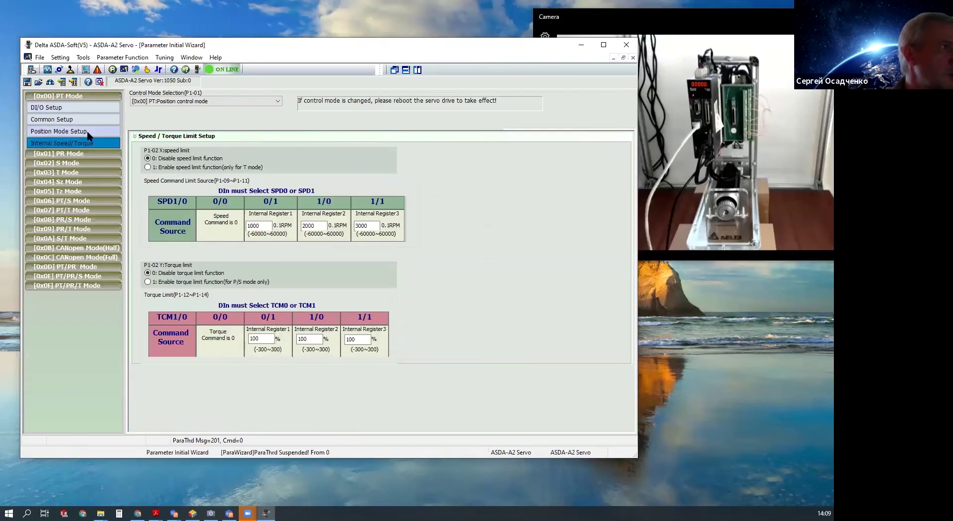
{"action": "left_click", "coordinate": [75, 83]}
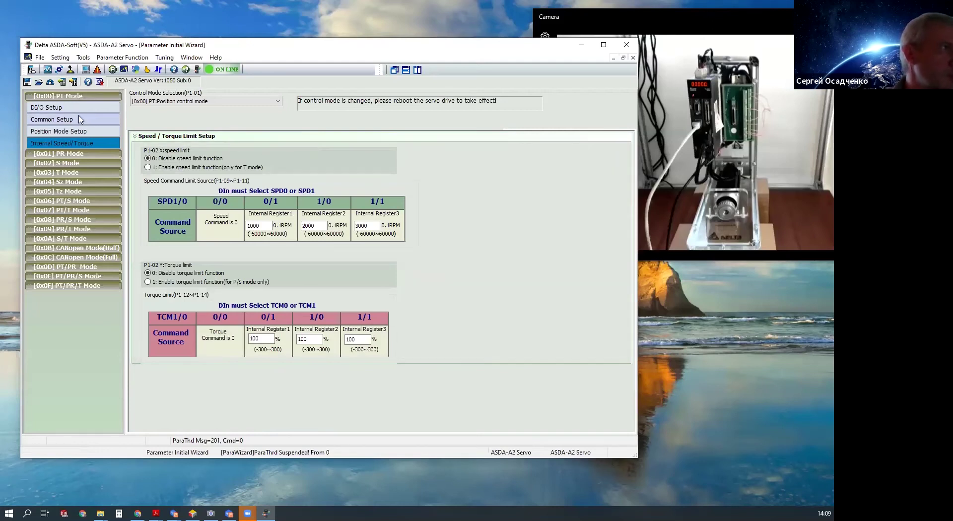
Step: Return to the DI/O Setup page of PT Mode, and switch to the presentation slide describing the drive's inputs and outputs
{"action": "left_click", "coordinate": [52, 119]}
{"action": "left_click", "coordinate": [46, 107]}
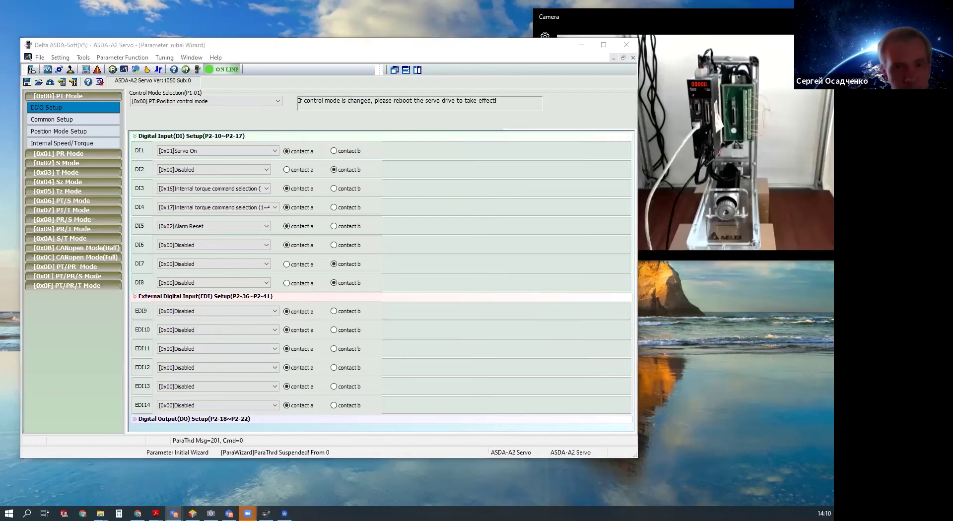
{"action": "key", "text": "alt+Tab"}
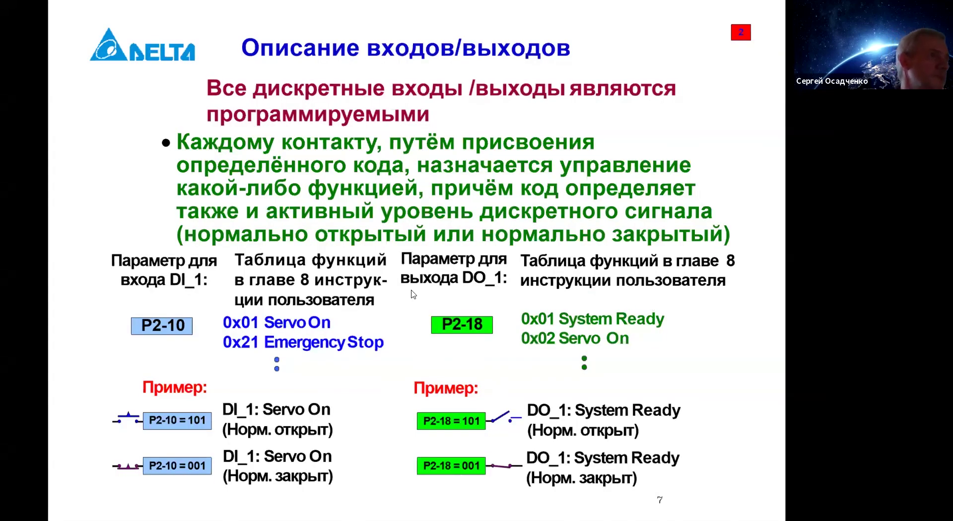
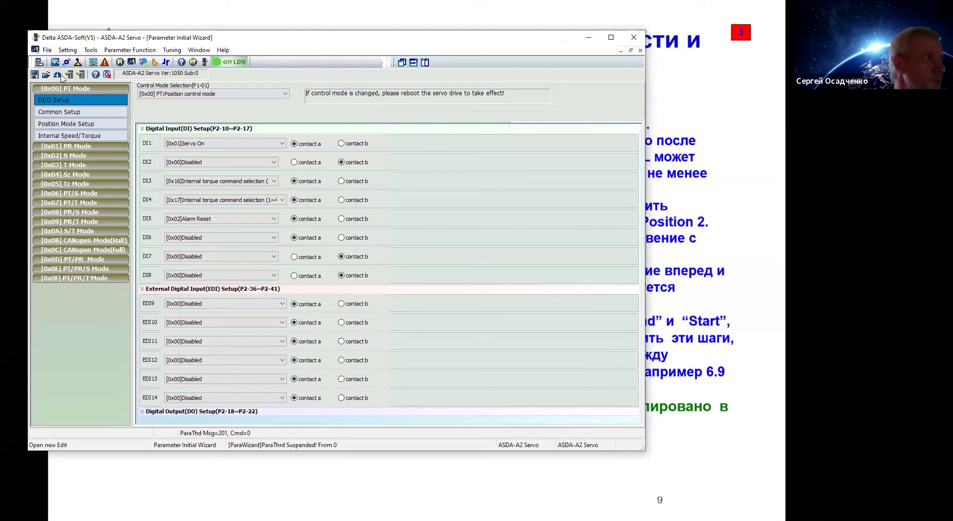
Step: Check the list of control modes in Control Mode Selection (P1-01), and set digital input DI3 to [0x00]Disabled
{"action": "left_click", "coordinate": [204, 95]}
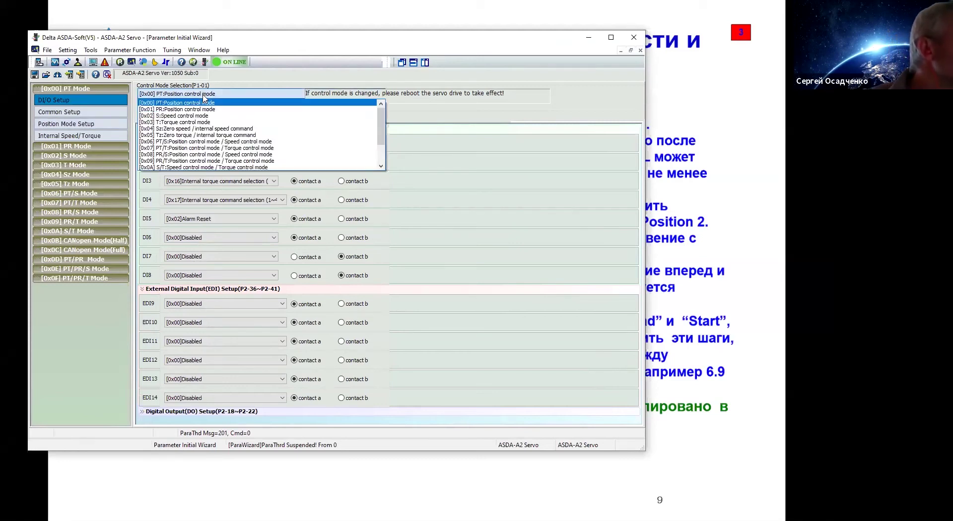
{"action": "left_click", "coordinate": [204, 95]}
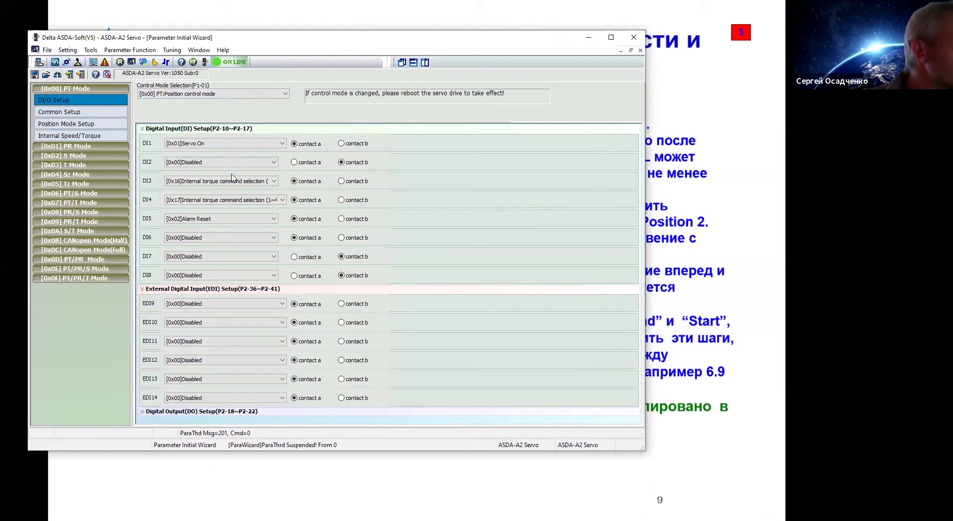
{"action": "left_click", "coordinate": [275, 184]}
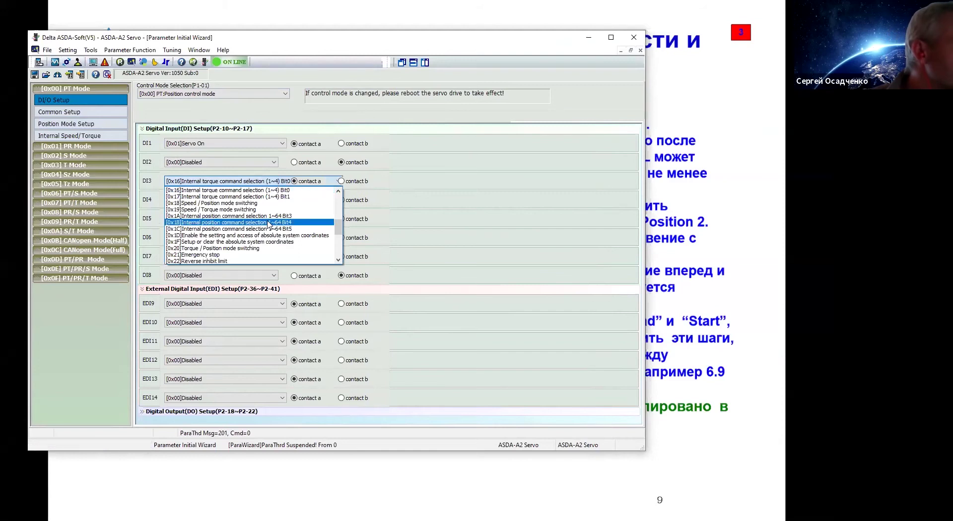
{"action": "scroll", "coordinate": [274, 213], "scroll_direction": "up", "scroll_amount": 6}
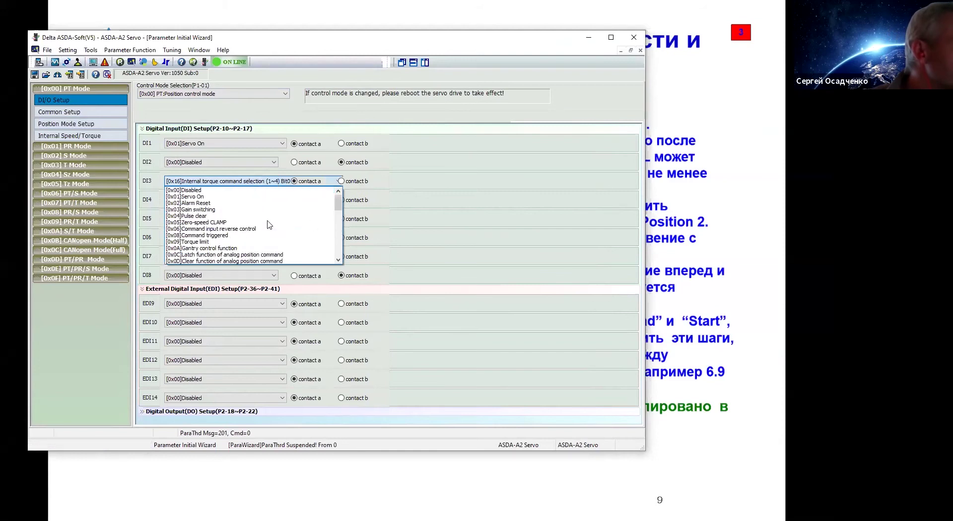
{"action": "left_click", "coordinate": [224, 192]}
Step: Set digital input DI4 to [0x00]Disabled, and check the function selection of DI8
{"action": "left_click", "coordinate": [269, 202]}
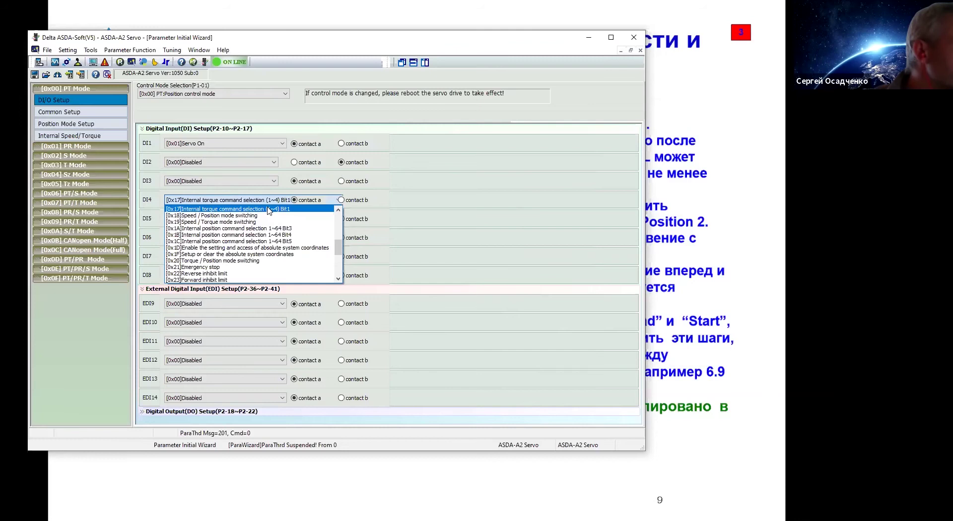
{"action": "left_click", "coordinate": [268, 210]}
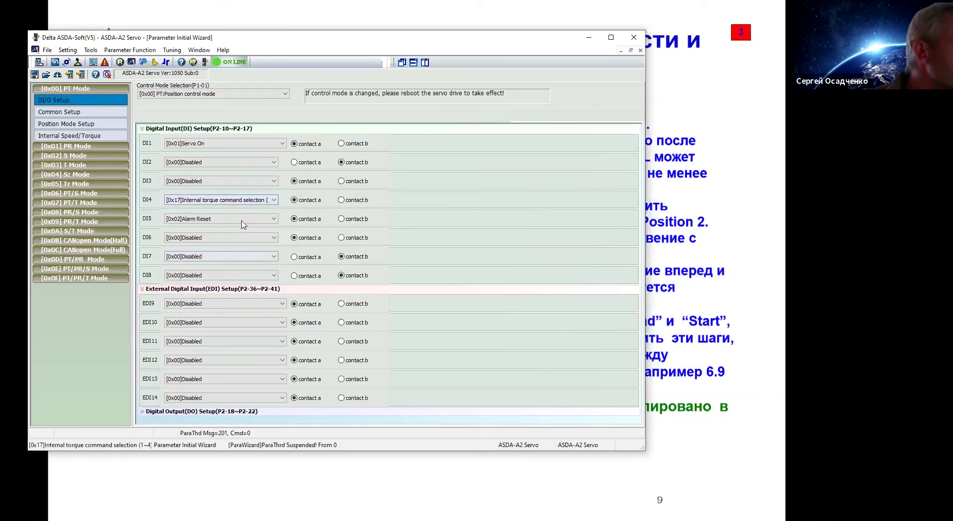
{"action": "left_click", "coordinate": [243, 200]}
{"action": "scroll", "coordinate": [243, 223], "scroll_direction": "up", "scroll_amount": 5}
{"action": "left_click", "coordinate": [218, 209]}
{"action": "left_click", "coordinate": [268, 276]}
{"action": "left_click", "coordinate": [294, 322]}
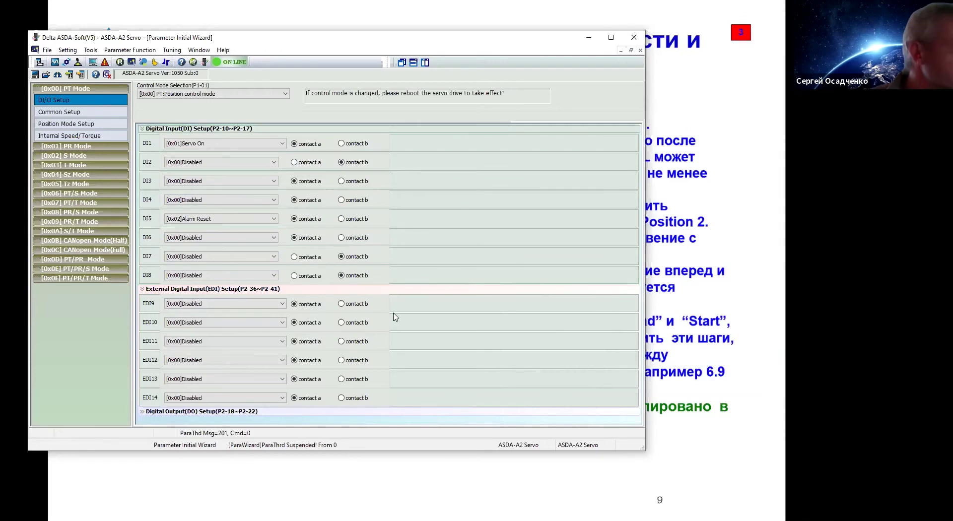
Step: Examine the Digital Output (DO) Setup and the Common Setup, Position Mode Setup and Internal Speed/Torque pages of PT Mode, returning to DI/O Setup
{"action": "left_click", "coordinate": [141, 290]}
{"action": "left_click", "coordinate": [138, 298]}
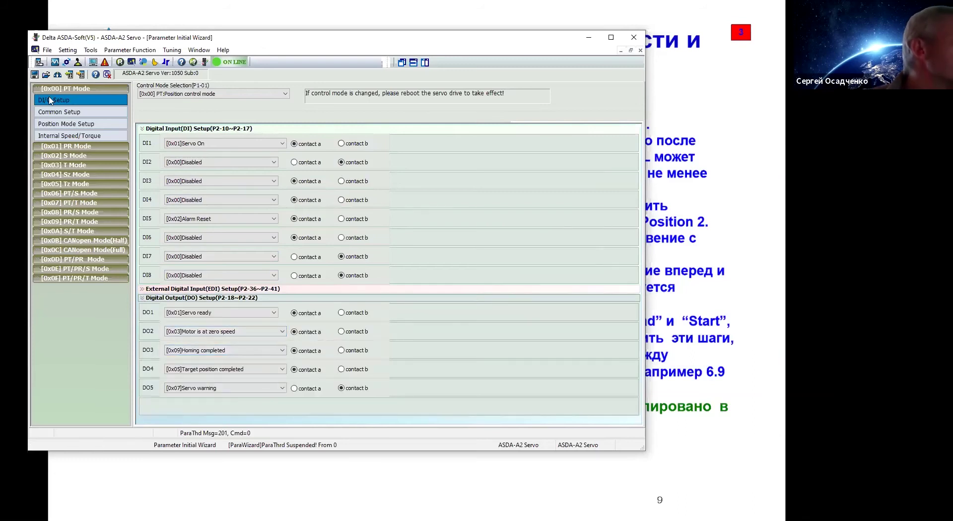
{"action": "key", "text": "Down"}
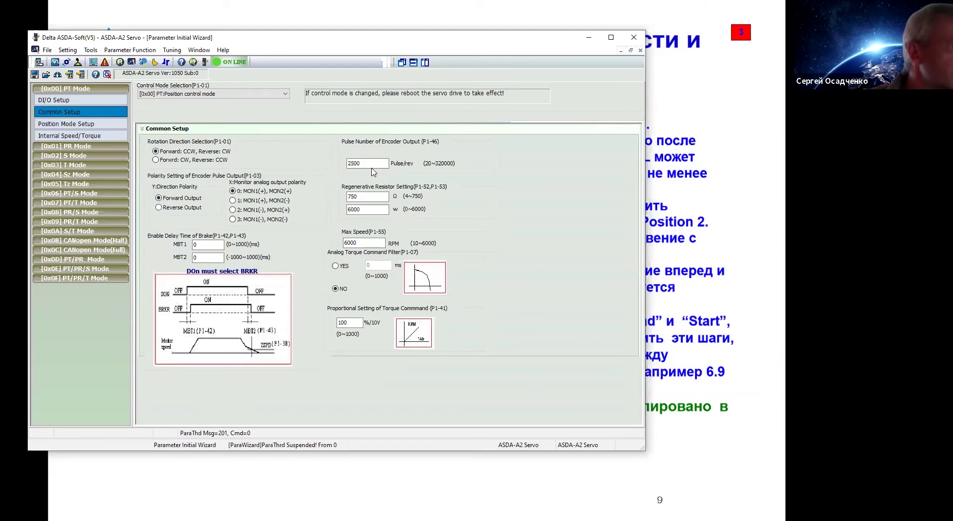
{"action": "left_click", "coordinate": [74, 127]}
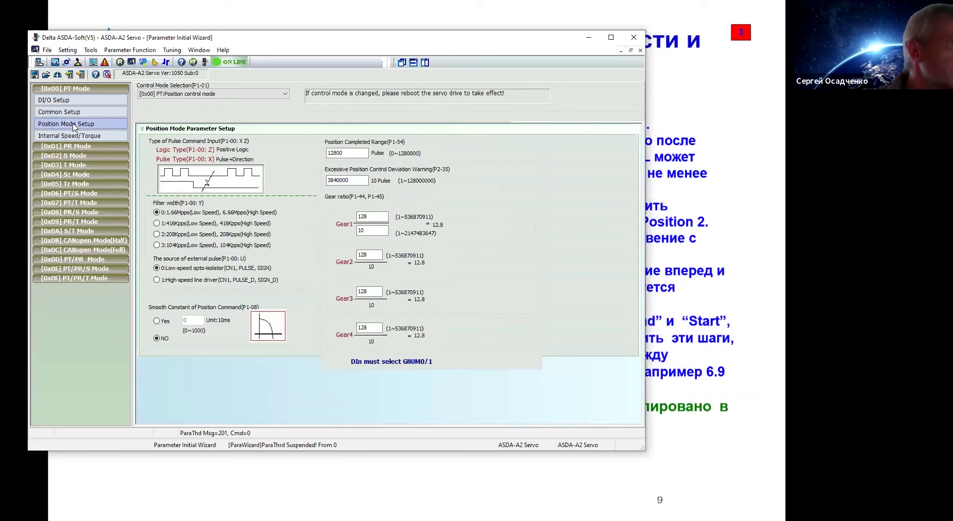
{"action": "left_click", "coordinate": [72, 134]}
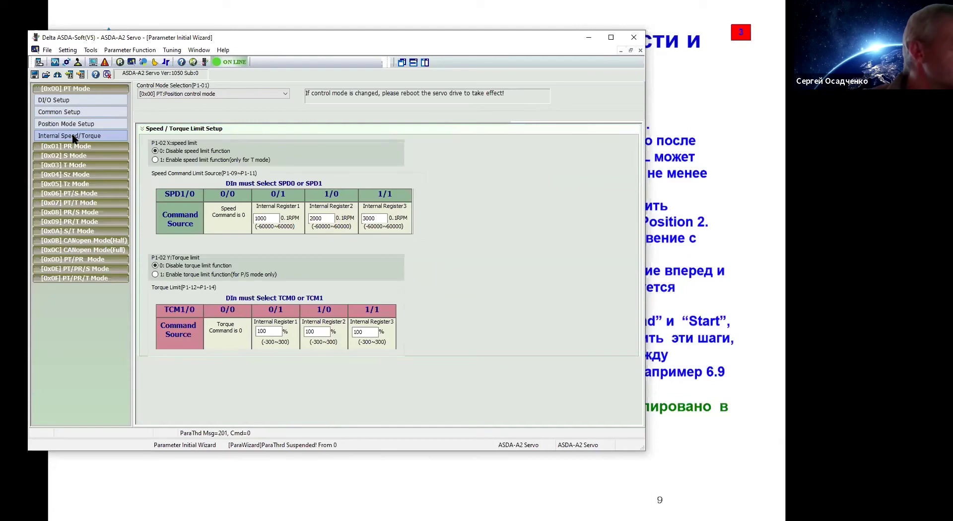
{"action": "left_click", "coordinate": [62, 102]}
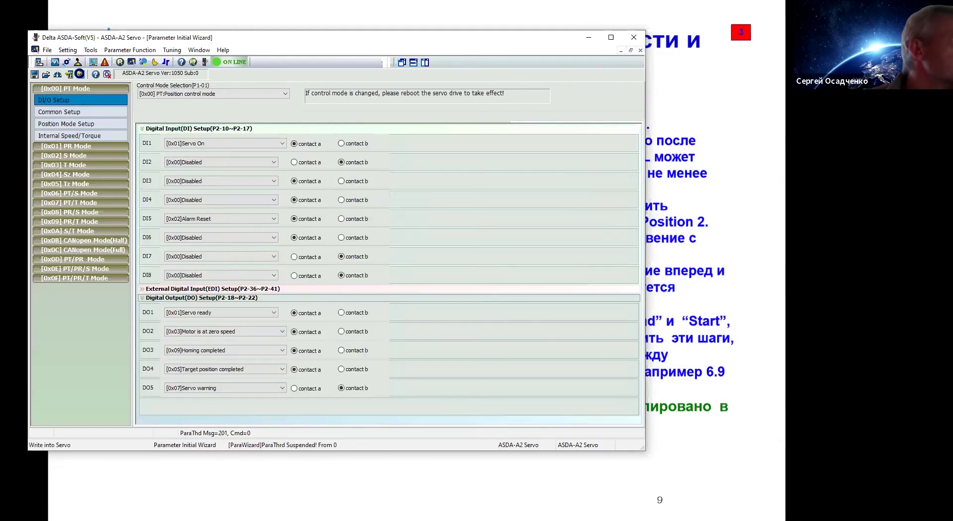
Step: Write the wizard's parameters into the servo drive, and close the write log pane
{"action": "left_click", "coordinate": [78, 62]}
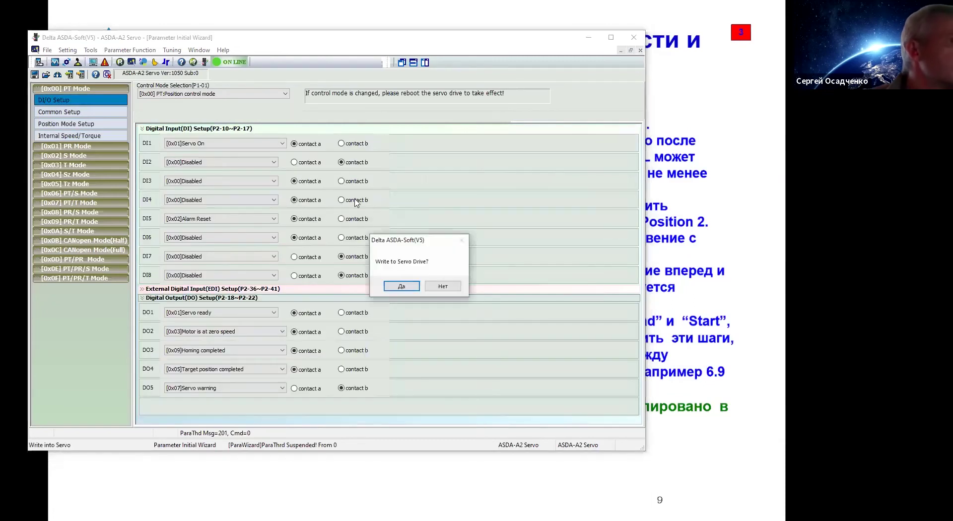
{"action": "left_click", "coordinate": [401, 286]}
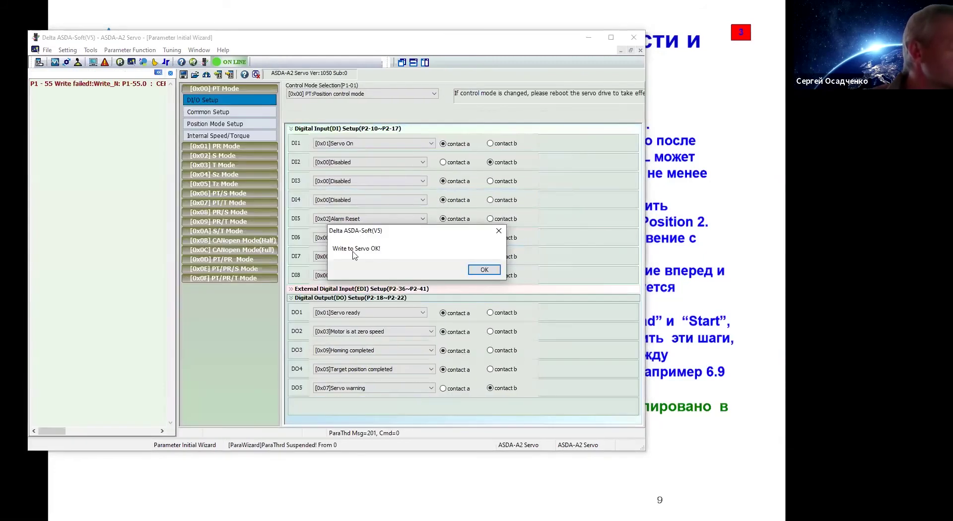
{"action": "left_click", "coordinate": [480, 270]}
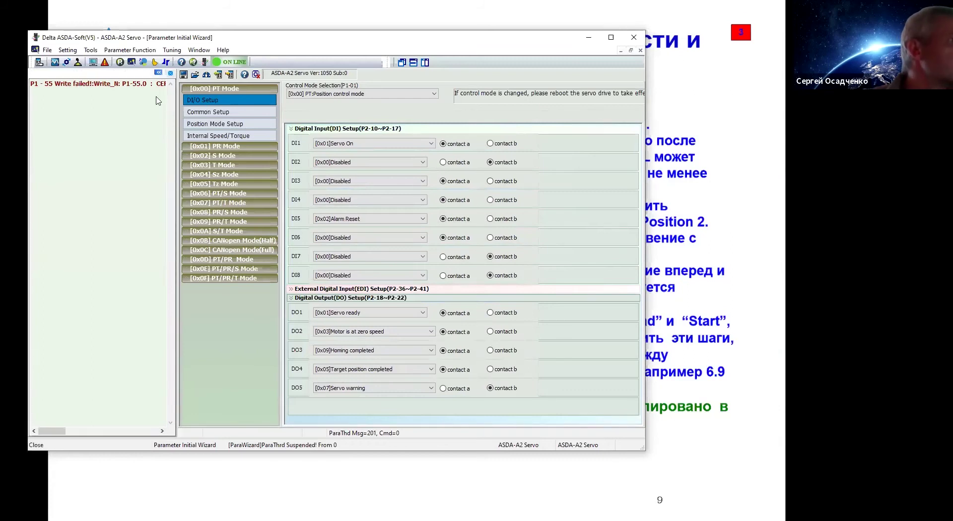
{"action": "left_click", "coordinate": [170, 73]}
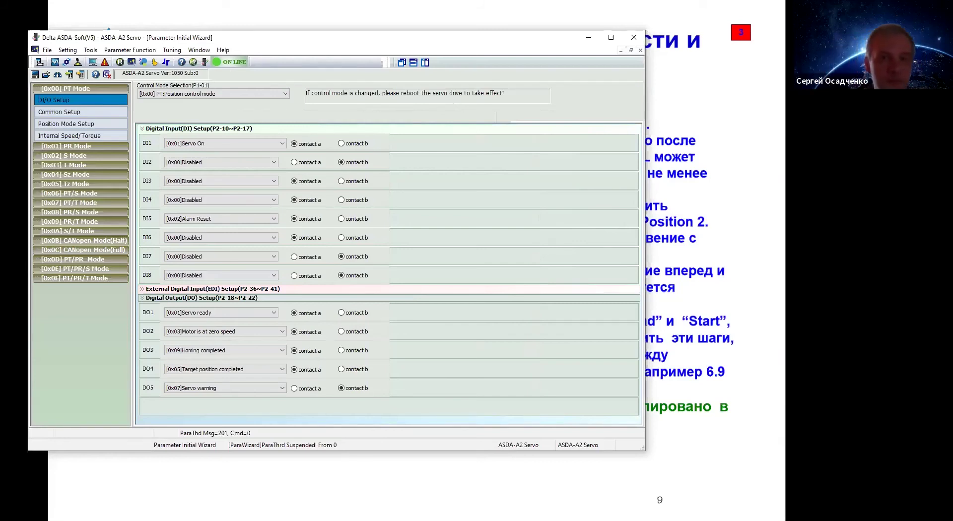
Step: Advance the presentation one slide, end the slide show, and move the ASDA-Soft window up beside the camera view of the drive
{"action": "key", "text": "Right"}
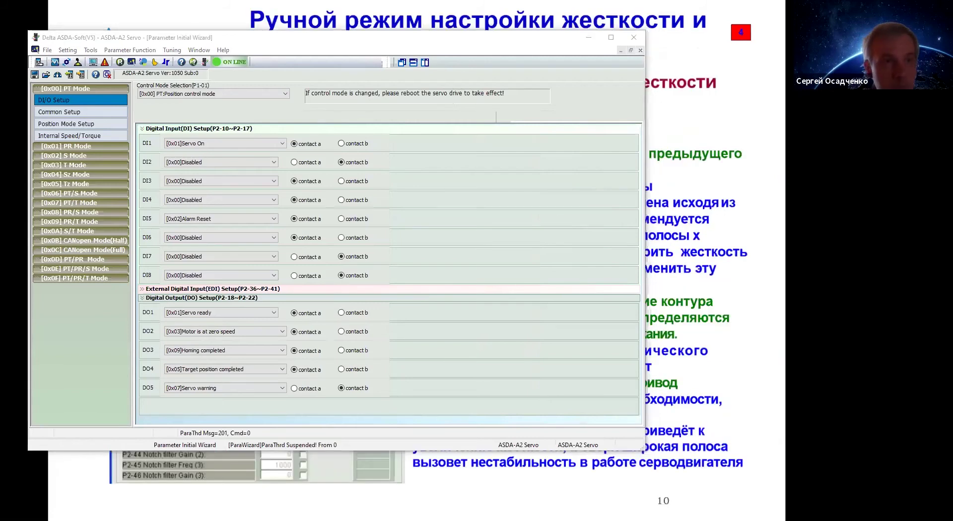
{"action": "key", "text": "Escape"}
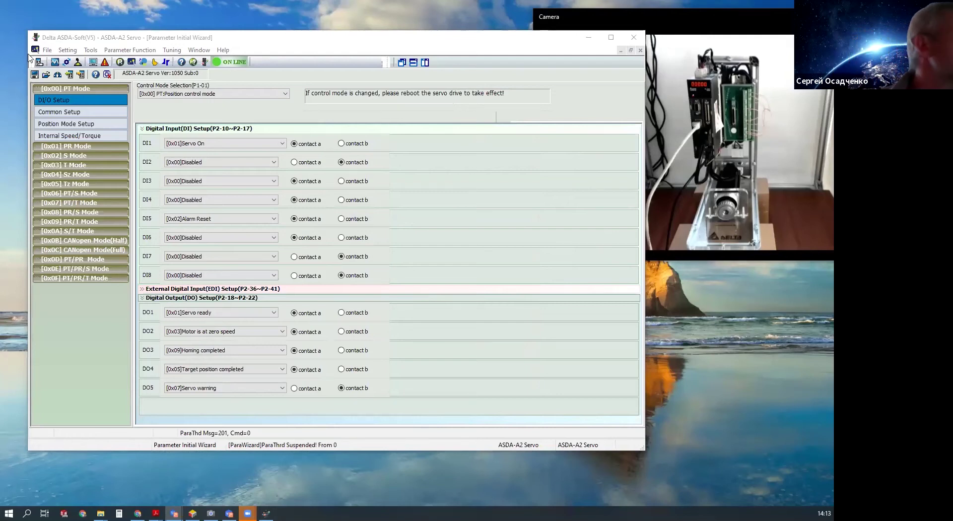
{"action": "left_click", "coordinate": [83, 36]}
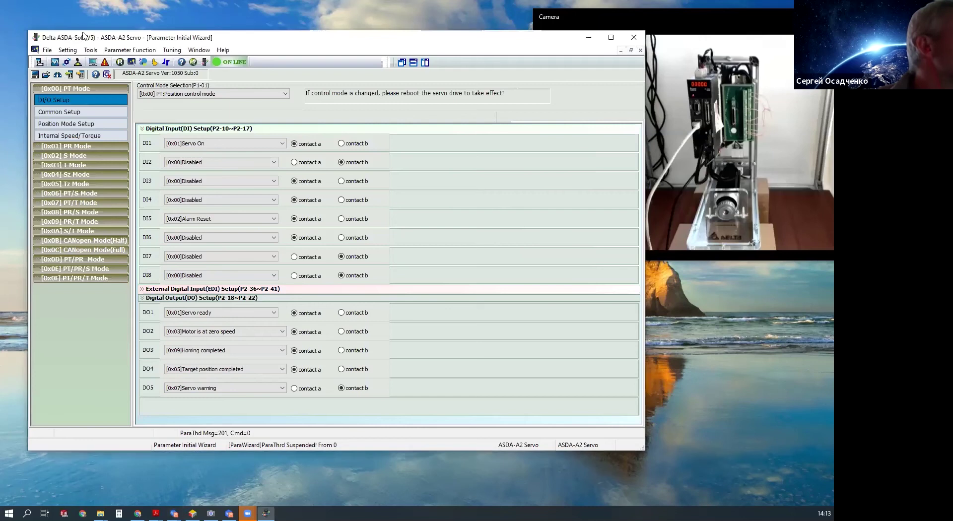
{"action": "left_click_drag", "start_coordinate": [84, 36], "coordinate": [71, 25]}
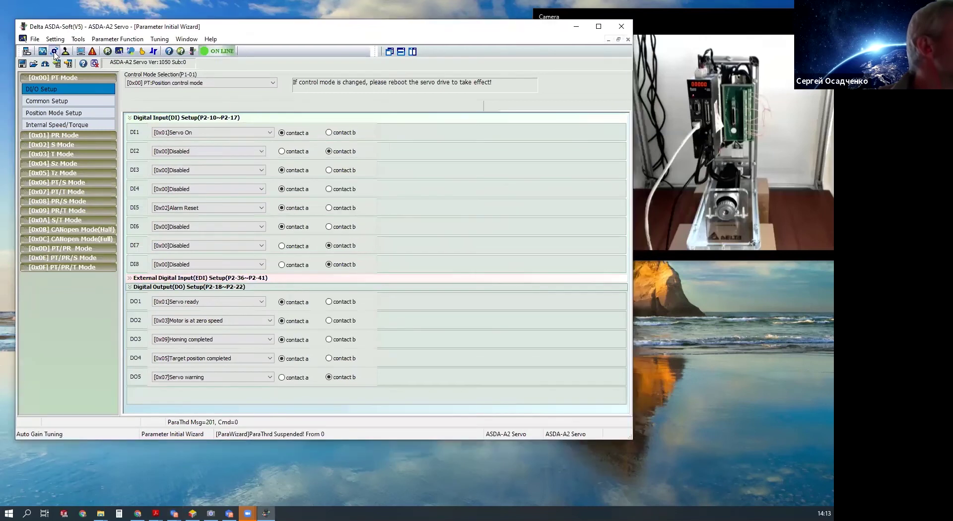
Step: Open Digital IO / Jog Control, force the servo on, and jog the motor in both directions at 100 rpm
{"action": "left_click", "coordinate": [65, 52]}
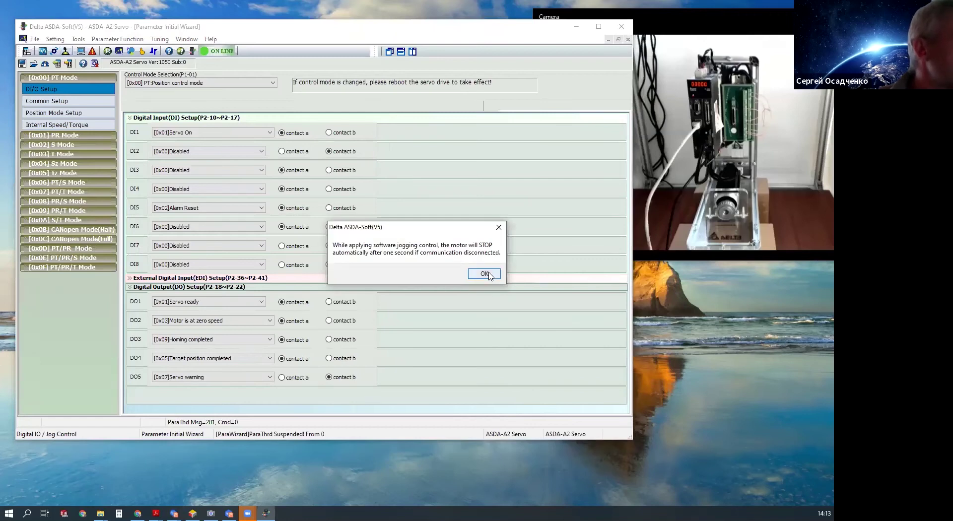
{"action": "left_click", "coordinate": [484, 274]}
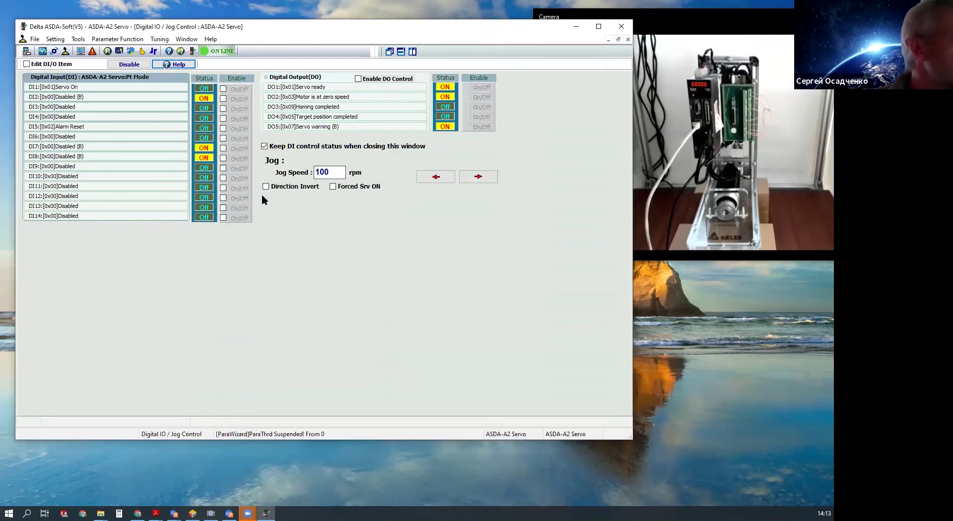
{"action": "left_click", "coordinate": [334, 187]}
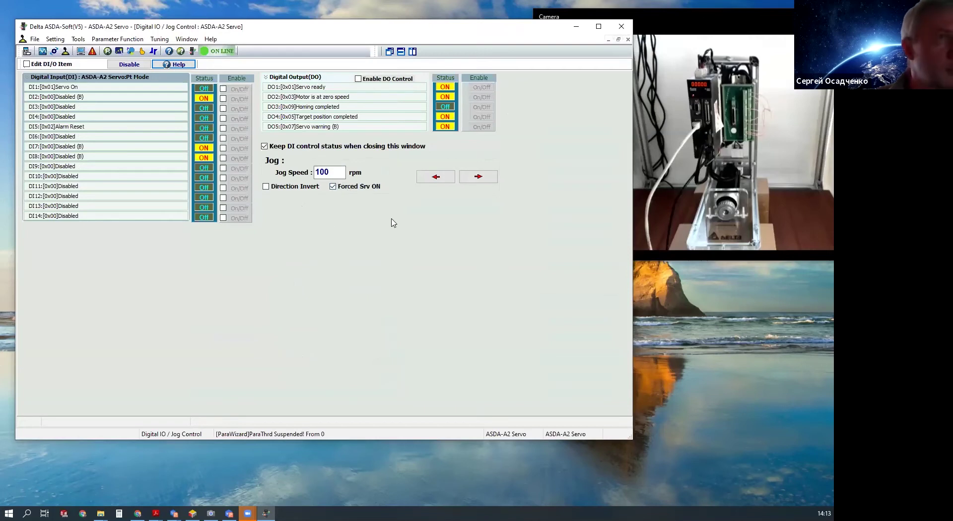
{"action": "left_click", "coordinate": [479, 178]}
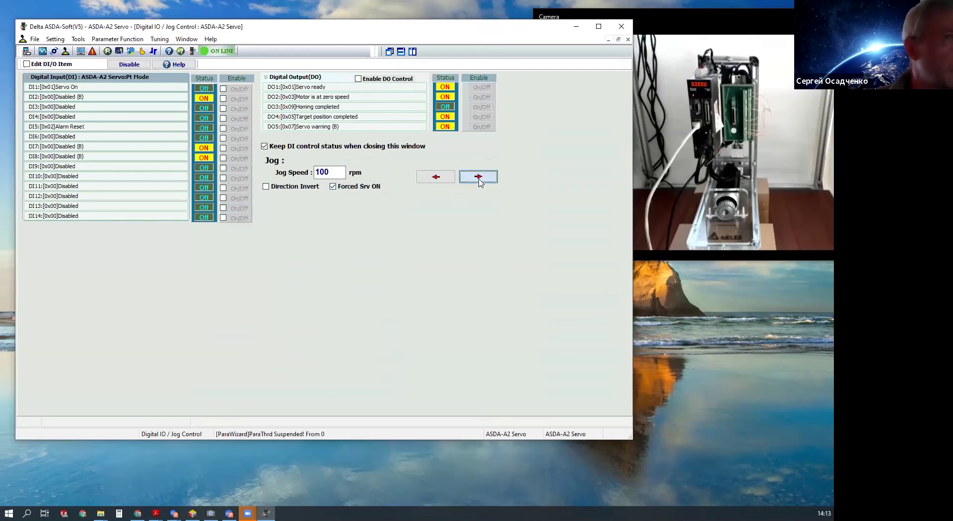
{"action": "left_click", "coordinate": [433, 182]}
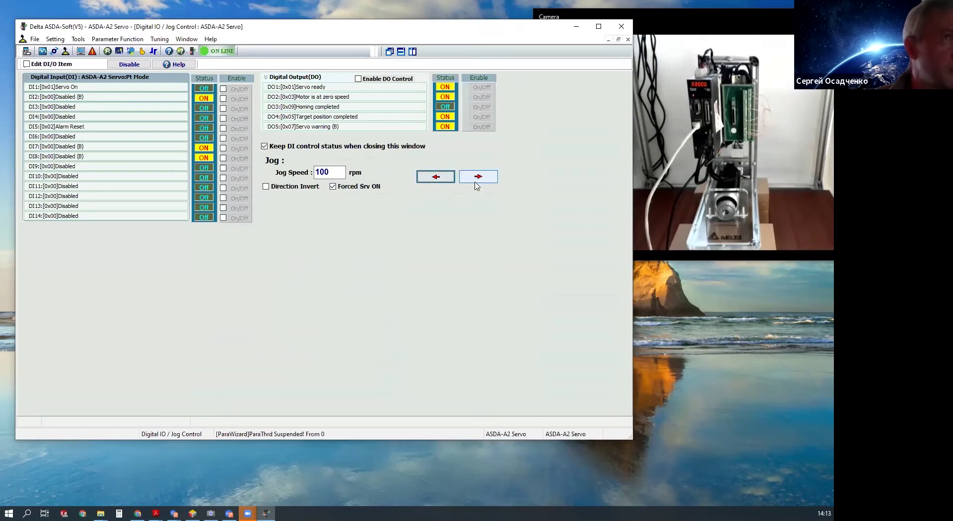
Step: Set the jog speed to 10 rpm, and jog the motor in both directions
{"action": "left_click", "coordinate": [330, 170]}
{"action": "key", "text": "BackSpace"}
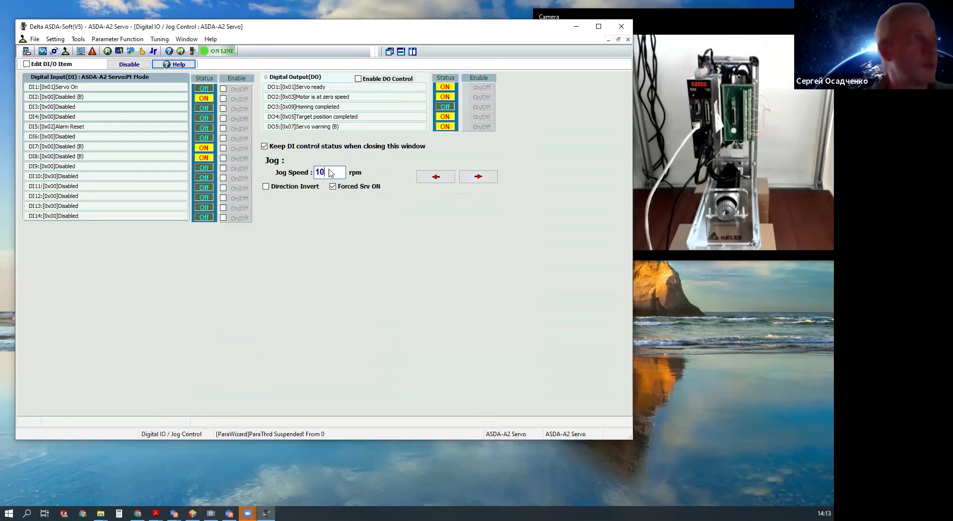
{"action": "left_click", "coordinate": [484, 176]}
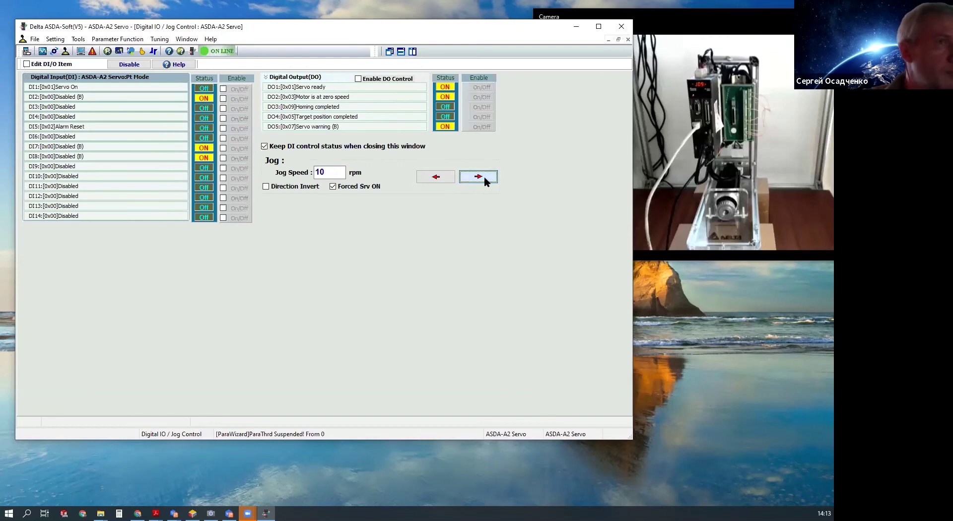
{"action": "left_click", "coordinate": [439, 178]}
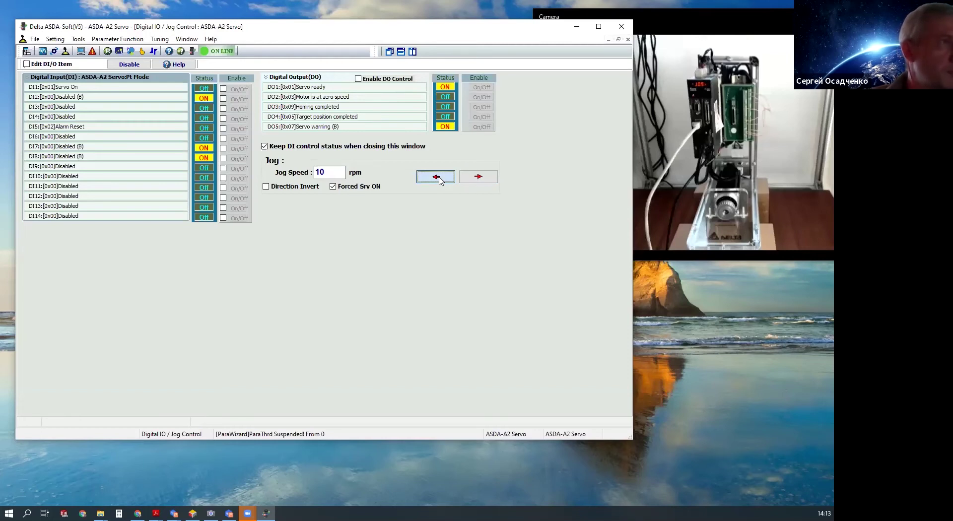
{"action": "left_click_drag", "start_coordinate": [440, 180], "coordinate": [441, 184]}
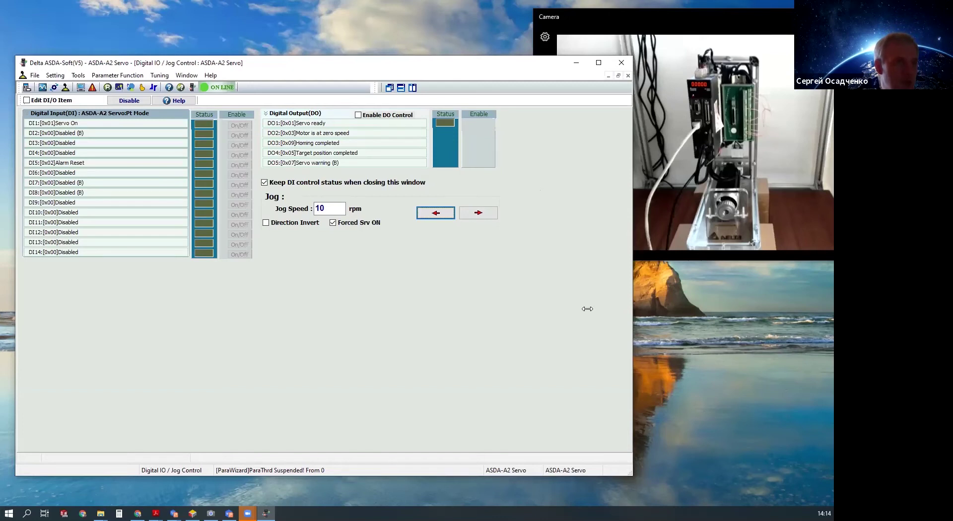
Step: Narrow the window to uncover more of the camera view, and jog the motor in both directions at a jog speed of 1000 rpm
{"action": "left_click_drag", "start_coordinate": [587, 309], "coordinate": [587, 309]}
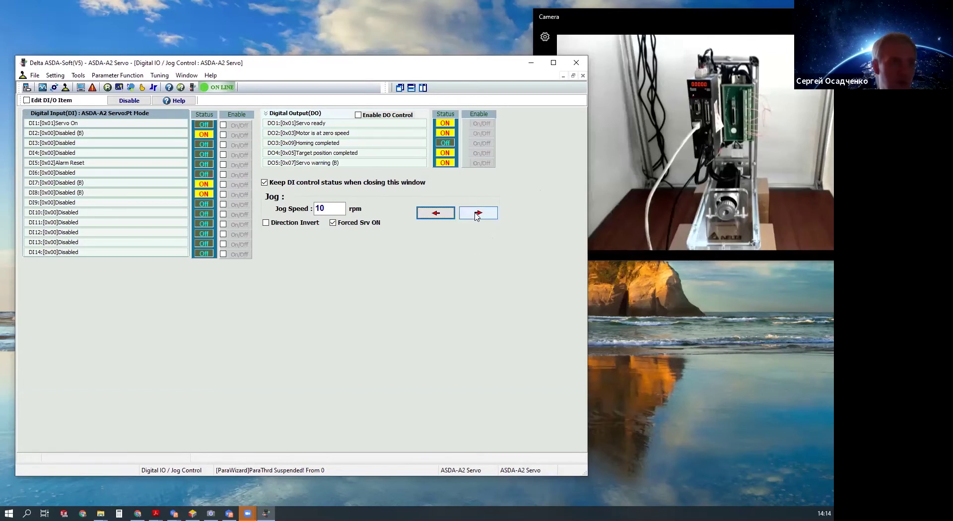
{"action": "left_click", "coordinate": [329, 207]}
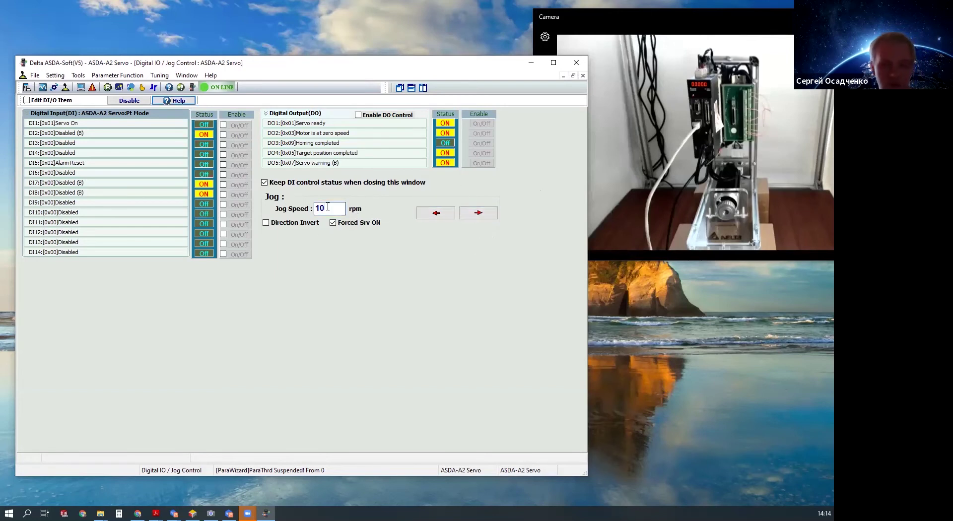
{"action": "type", "text": "00"}
{"action": "left_click", "coordinate": [471, 215]}
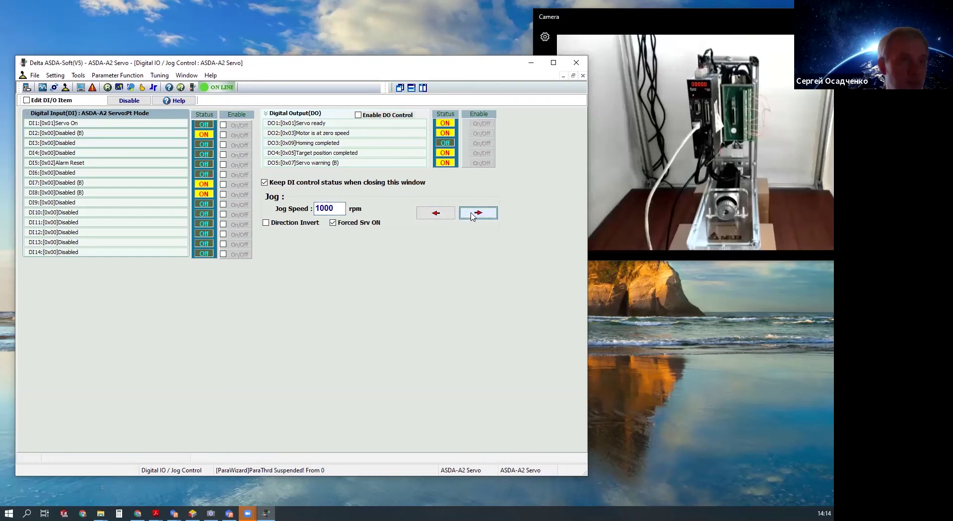
{"action": "left_click", "coordinate": [437, 214]}
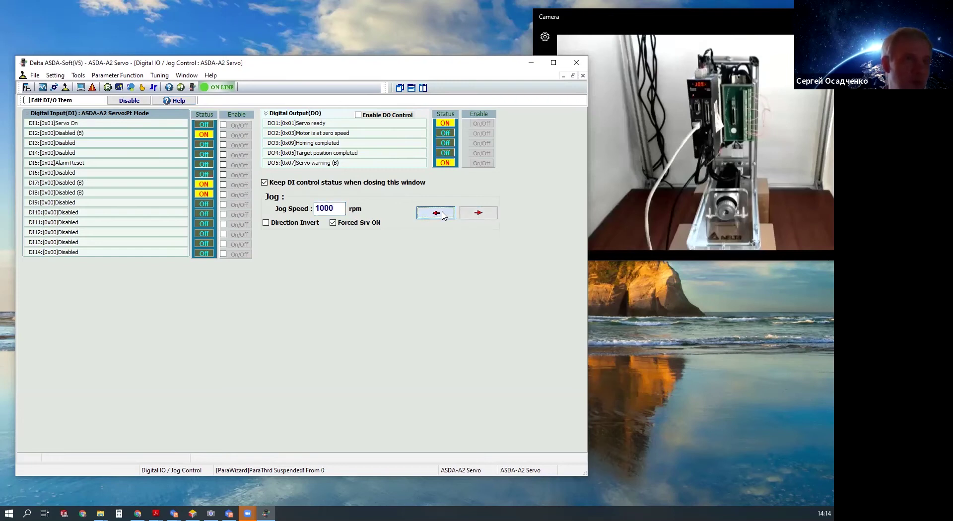
{"action": "left_click", "coordinate": [476, 216]}
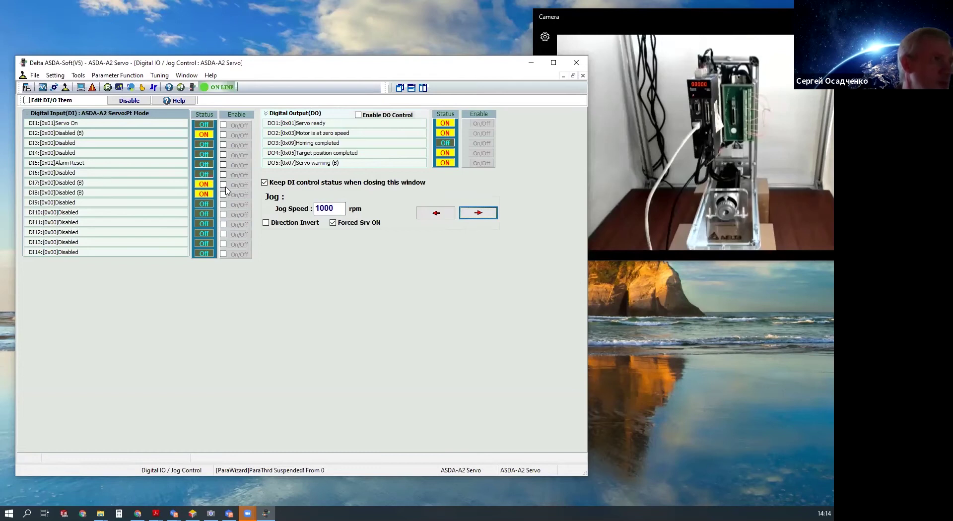
Step: Turn on Edit DI/O Item so the digital input assignments can be edited in Digital IO / Jog Control
{"action": "left_click", "coordinate": [26, 101]}
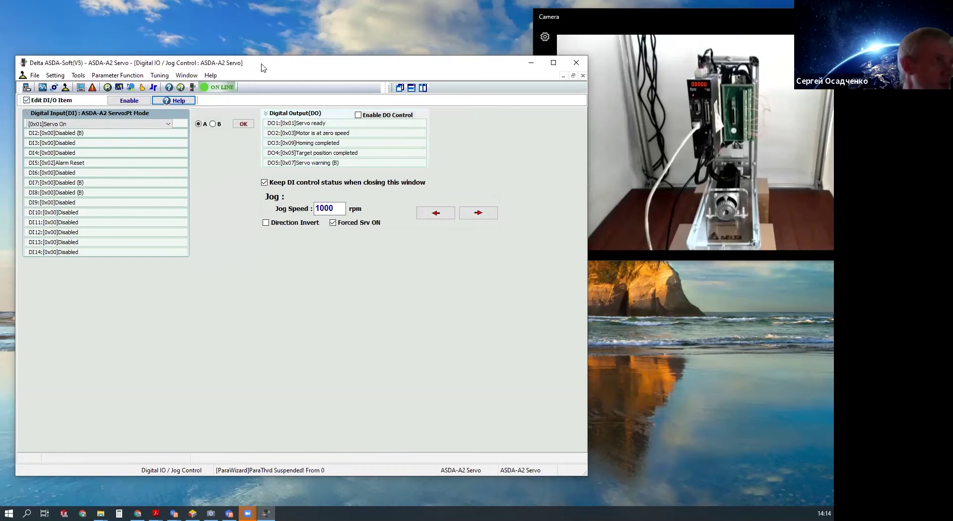
Step: Change digital input DI7, set to Disabled, to contact type A, apply it, and turn off Edit DI/O Item
{"action": "left_click_drag", "start_coordinate": [263, 62], "coordinate": [267, 49]}
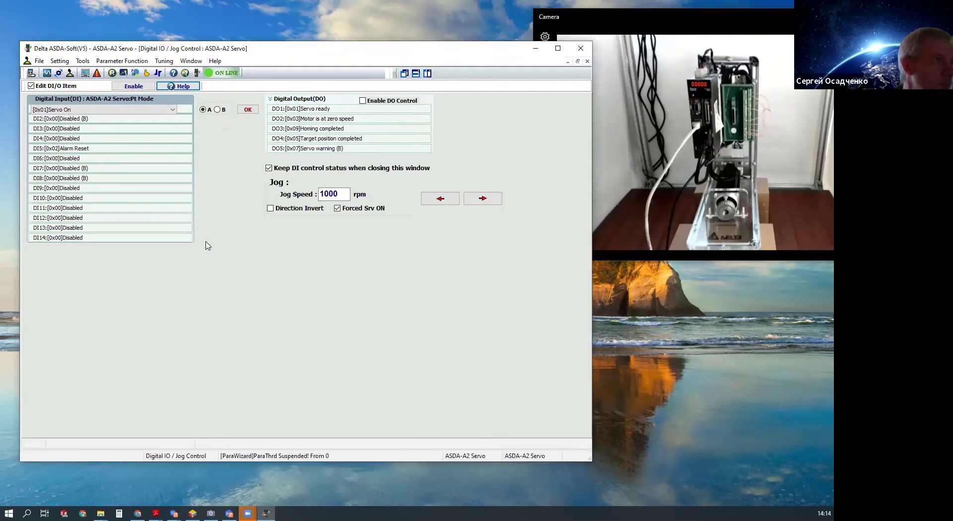
{"action": "left_click", "coordinate": [94, 119]}
{"action": "left_click", "coordinate": [94, 149]}
{"action": "left_click", "coordinate": [96, 169]}
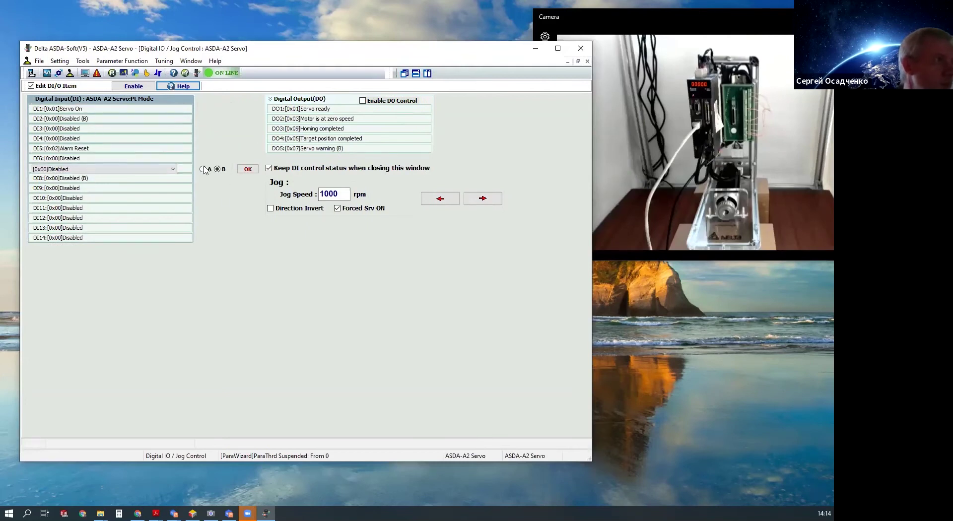
{"action": "left_click", "coordinate": [247, 170]}
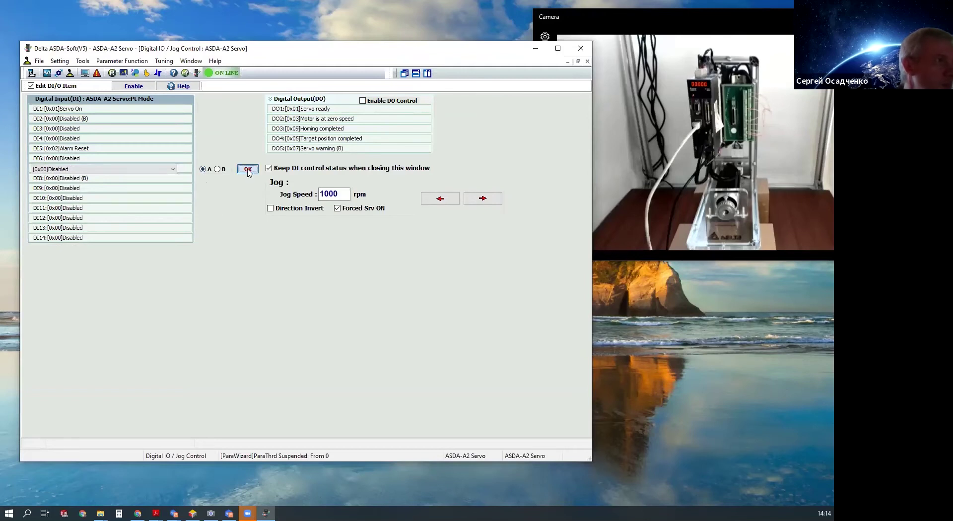
{"action": "left_click", "coordinate": [33, 86]}
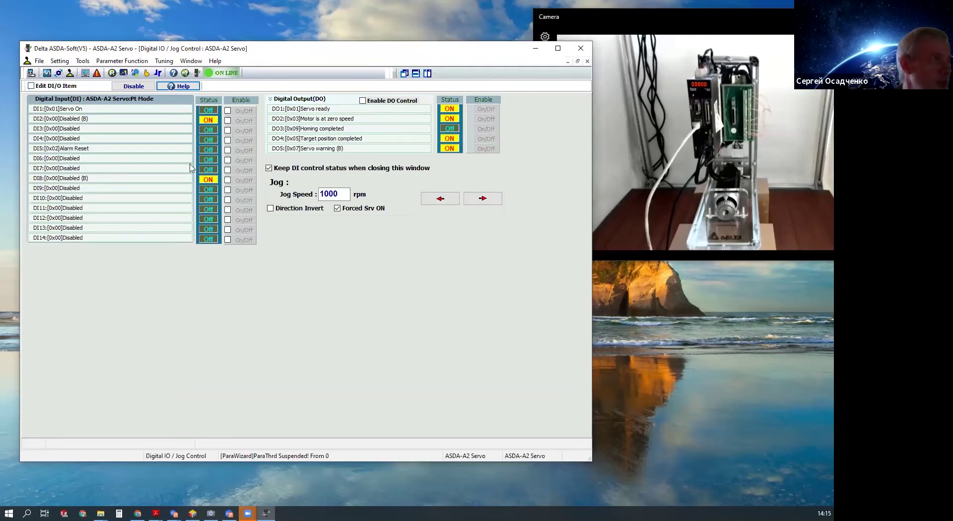
Step: Reopen digital input editing, change the disabled DI8 to contact type A, apply it, and turn editing off
{"action": "left_click", "coordinate": [33, 87]}
{"action": "left_click", "coordinate": [38, 88]}
{"action": "left_click", "coordinate": [32, 87]}
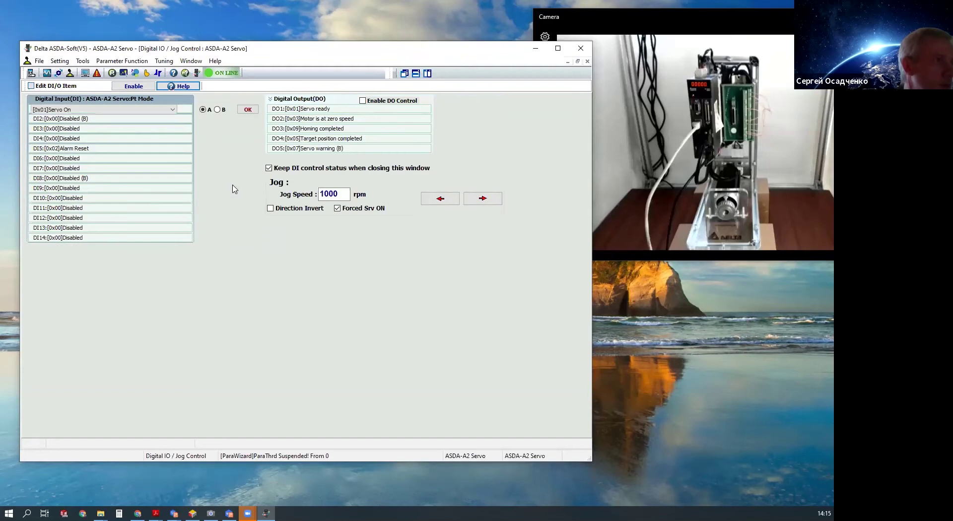
{"action": "left_click", "coordinate": [84, 178]}
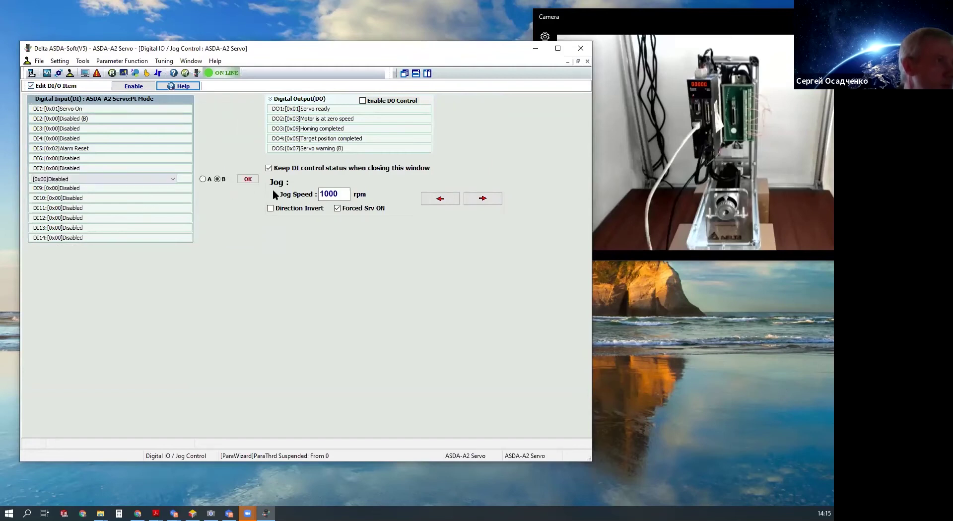
{"action": "left_click", "coordinate": [241, 180]}
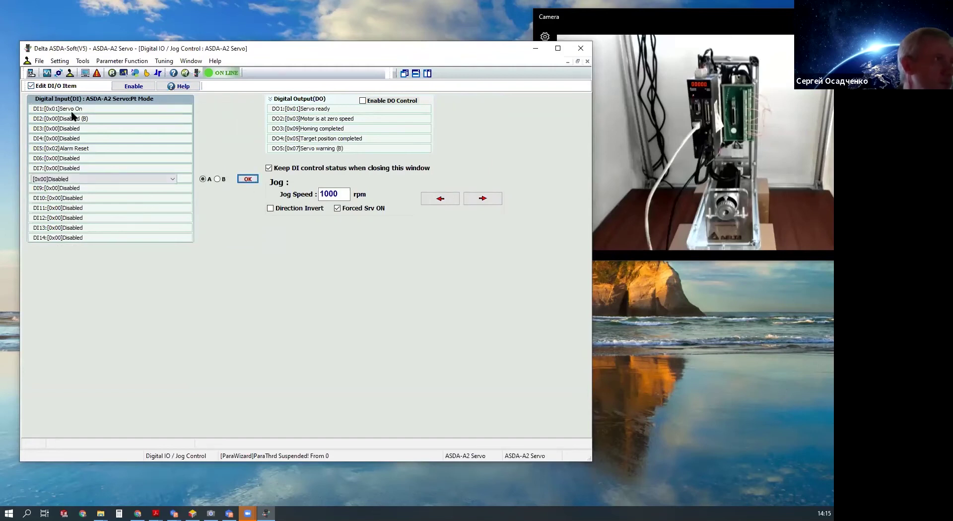
{"action": "left_click", "coordinate": [32, 87]}
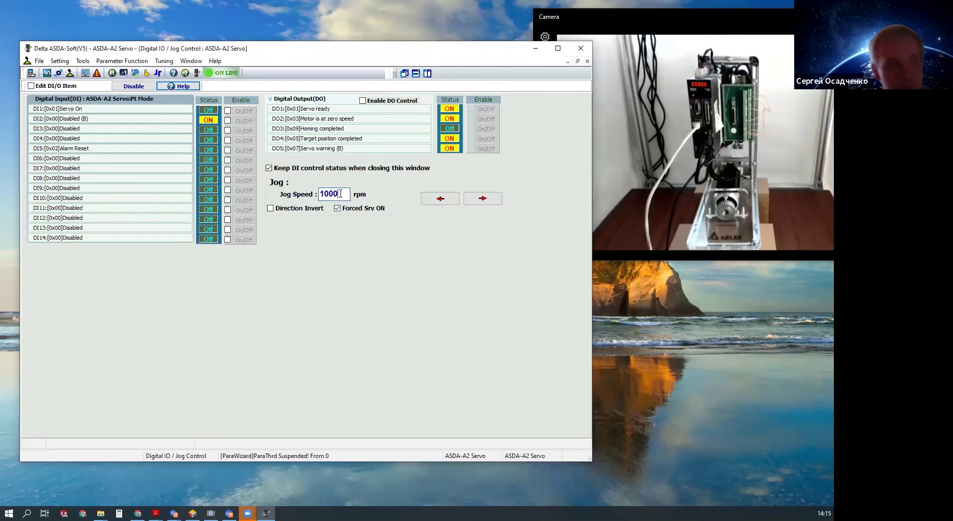
Step: Set the jog speed to 10 rpm and jog the motor repeatedly in both directions
{"action": "left_click", "coordinate": [488, 199]}
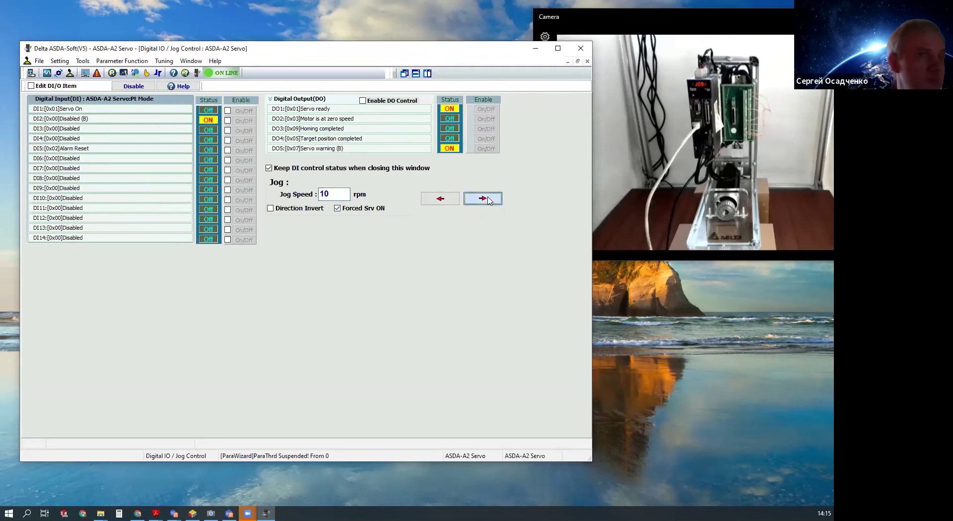
{"action": "left_click", "coordinate": [428, 203]}
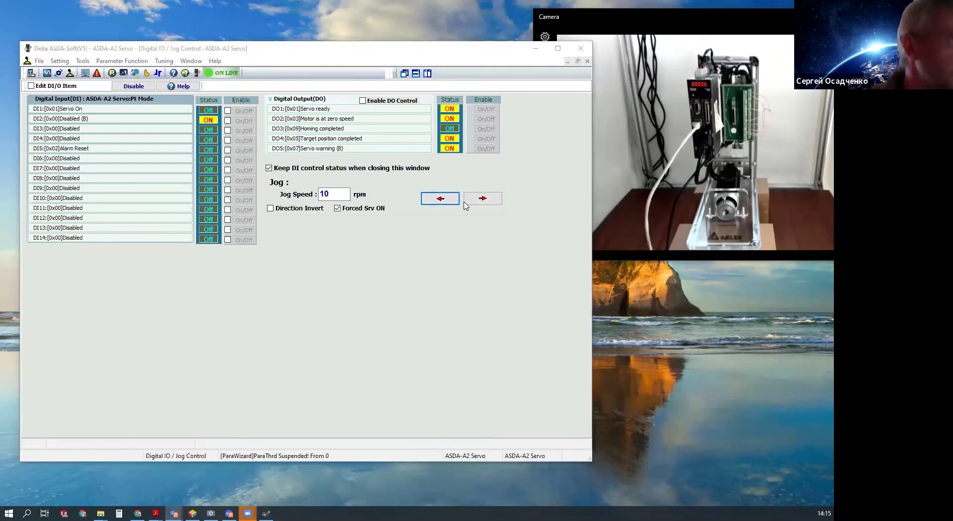
{"action": "left_click", "coordinate": [484, 199]}
{"action": "left_click", "coordinate": [440, 199]}
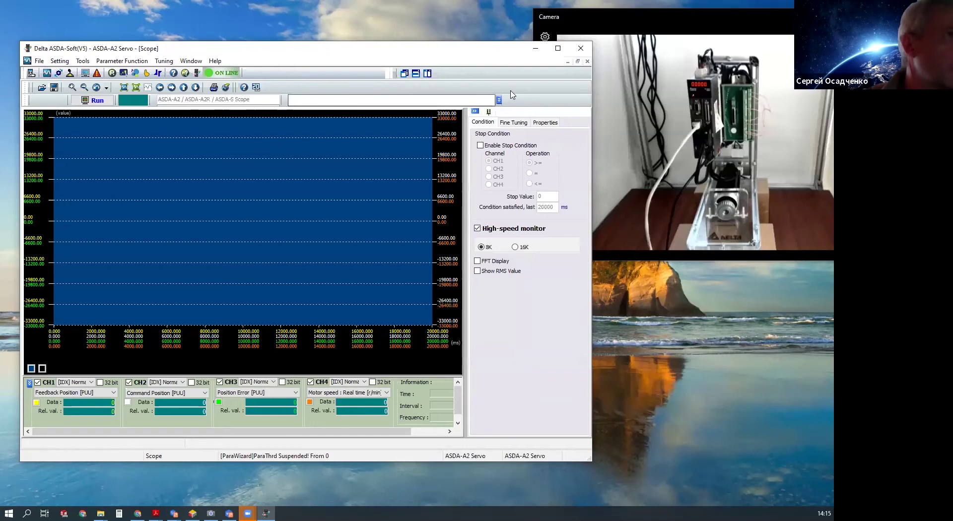
Step: Open the Scope as a floating window, maximize the main window, and arrange the Scope beside Digital IO / Jog Control
{"action": "left_click", "coordinate": [577, 61]}
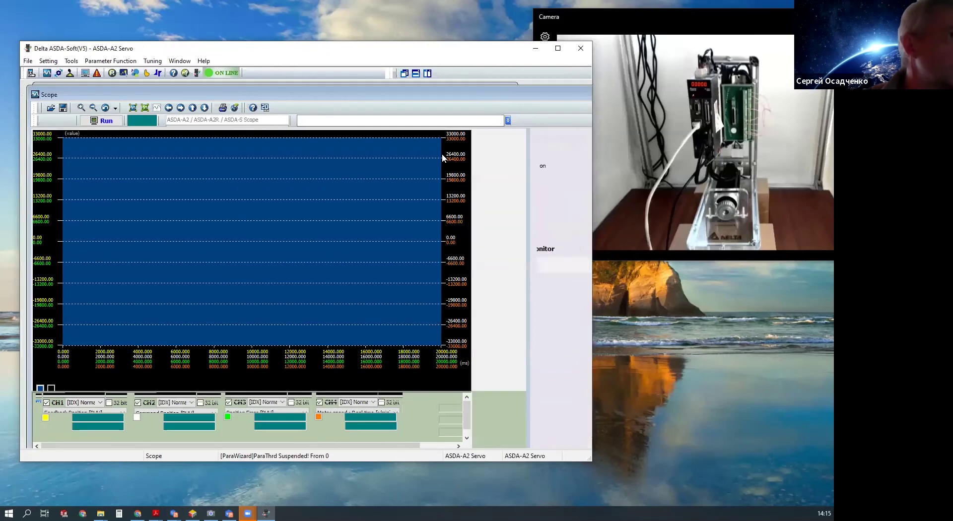
{"action": "left_click", "coordinate": [558, 48]}
{"action": "left_click_drag", "start_coordinate": [411, 55], "coordinate": [601, 100]}
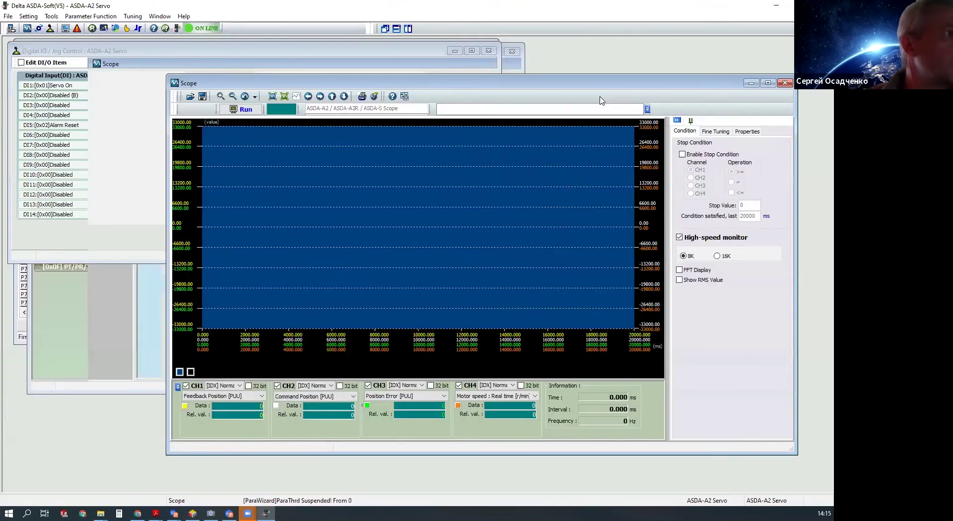
{"action": "left_click_drag", "start_coordinate": [467, 82], "coordinate": [402, 178]}
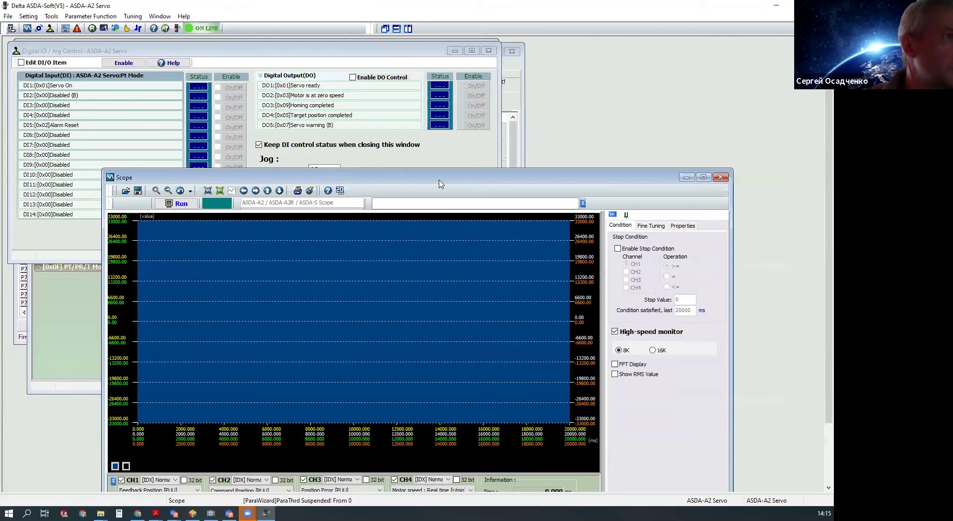
{"action": "left_click_drag", "start_coordinate": [440, 185], "coordinate": [620, 57]}
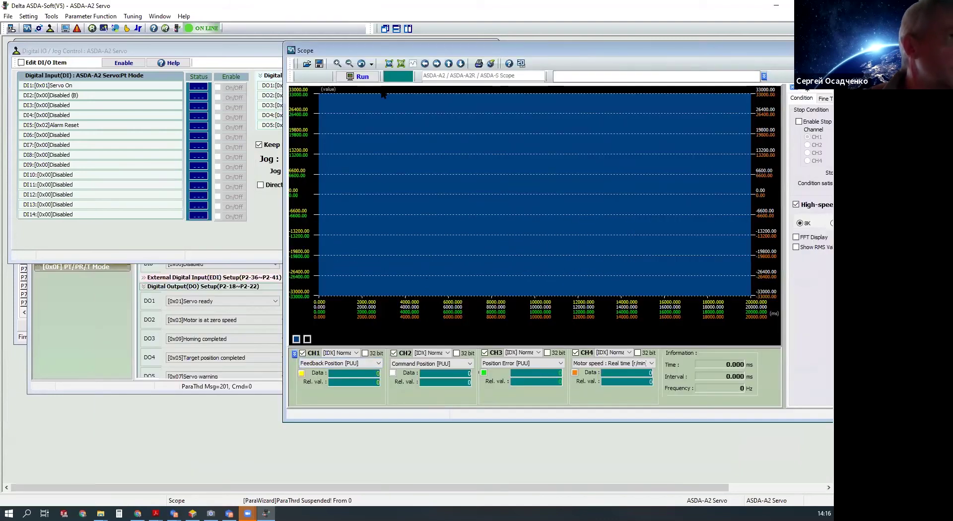
Step: Review the signals available for scope channel CH1, and set CH3 to Motor Current : Percentage [%]
{"action": "left_click", "coordinate": [379, 365]}
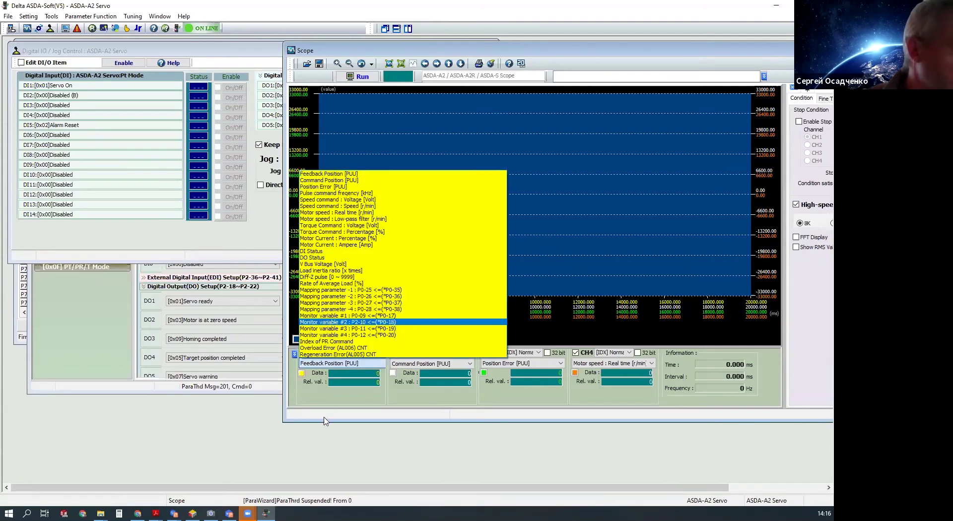
{"action": "left_click", "coordinate": [647, 399]}
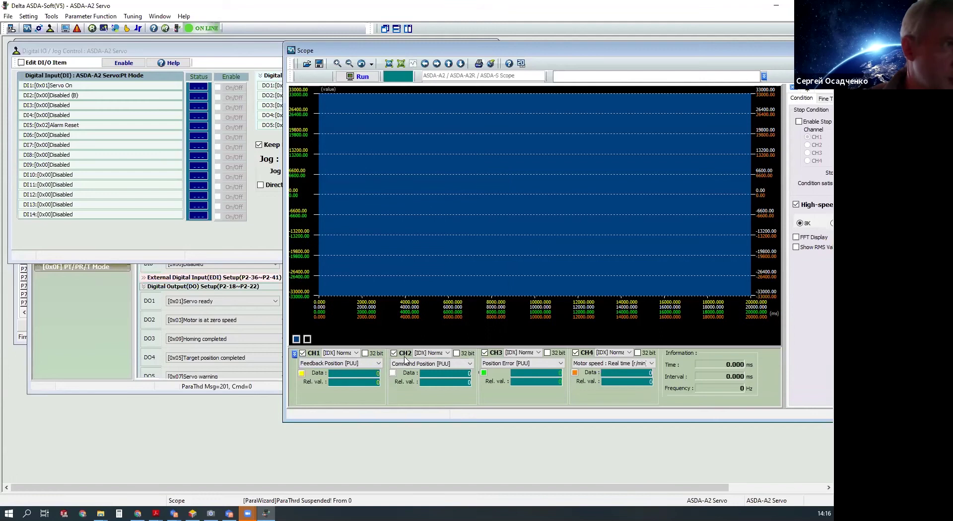
{"action": "left_click", "coordinate": [379, 367]}
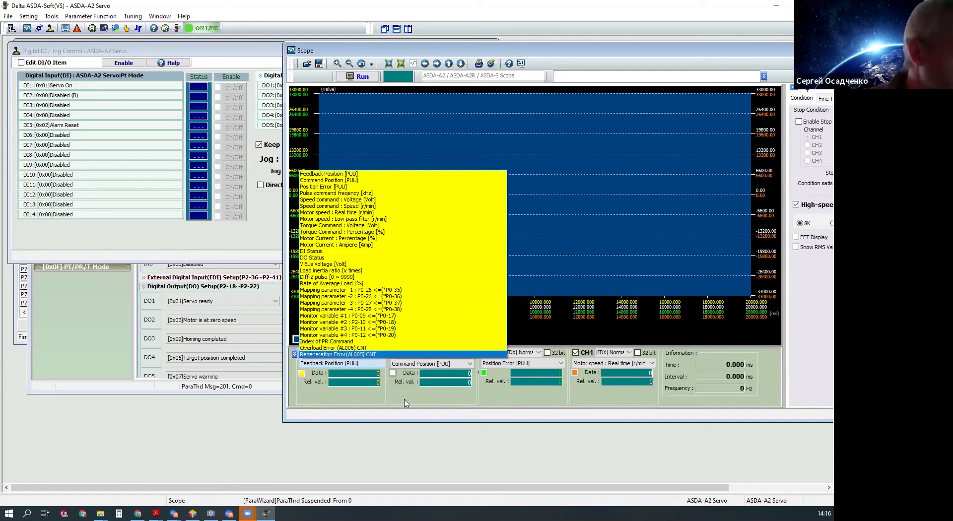
{"action": "left_click", "coordinate": [363, 364]}
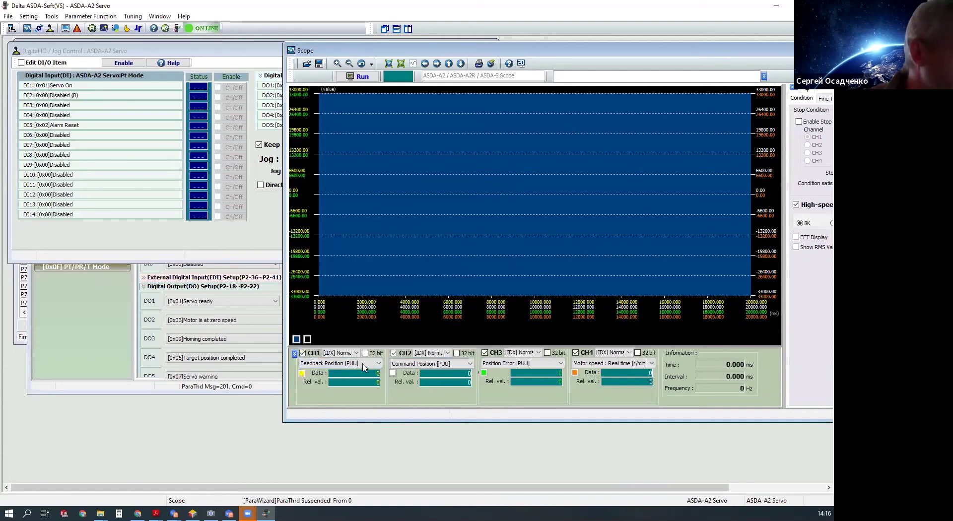
{"action": "left_click", "coordinate": [558, 365]}
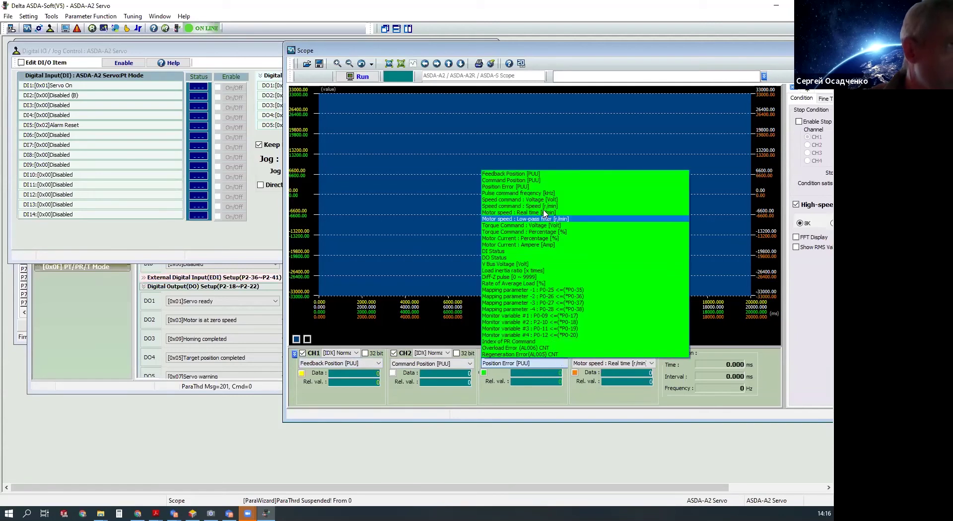
{"action": "left_click", "coordinate": [532, 239]}
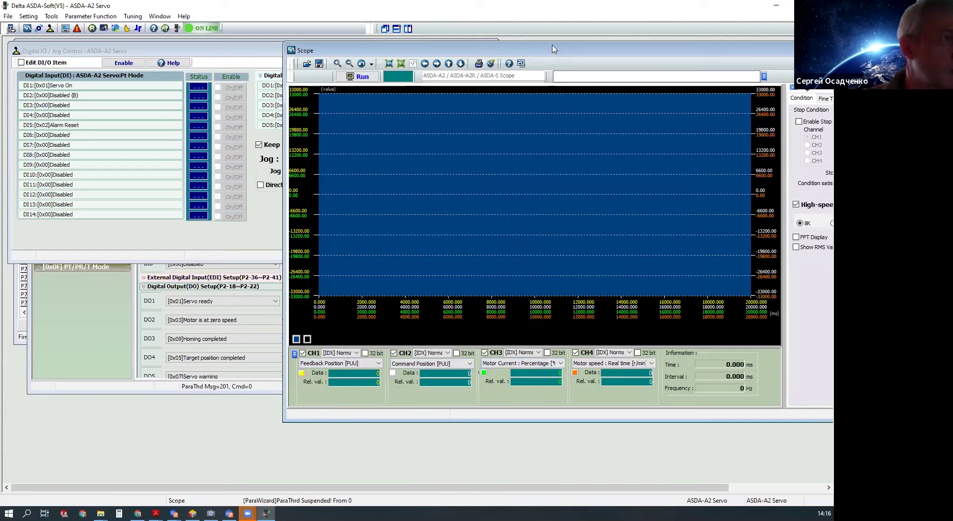
Step: Start the Scope recording and reposition its window to uncover more of Digital IO / Jog Control
{"action": "left_click_drag", "start_coordinate": [554, 49], "coordinate": [456, 35]}
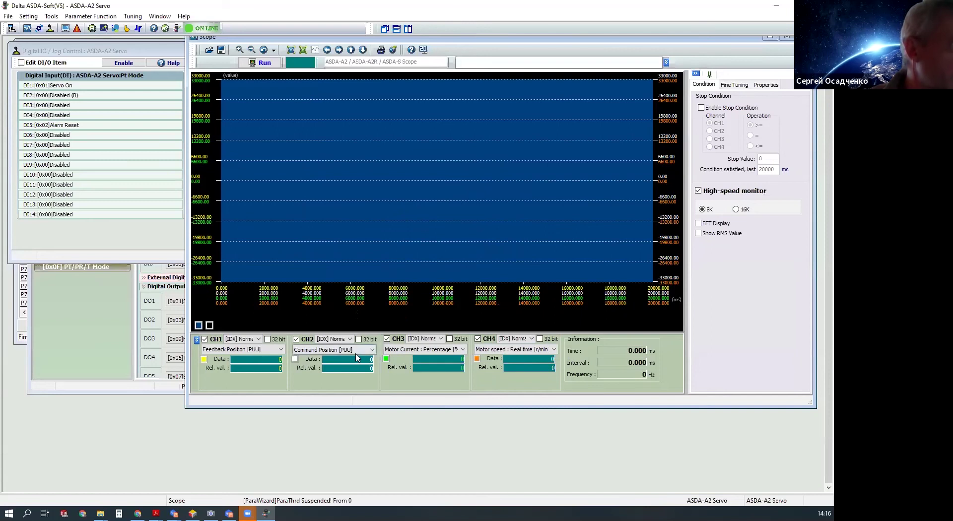
{"action": "left_click", "coordinate": [259, 63]}
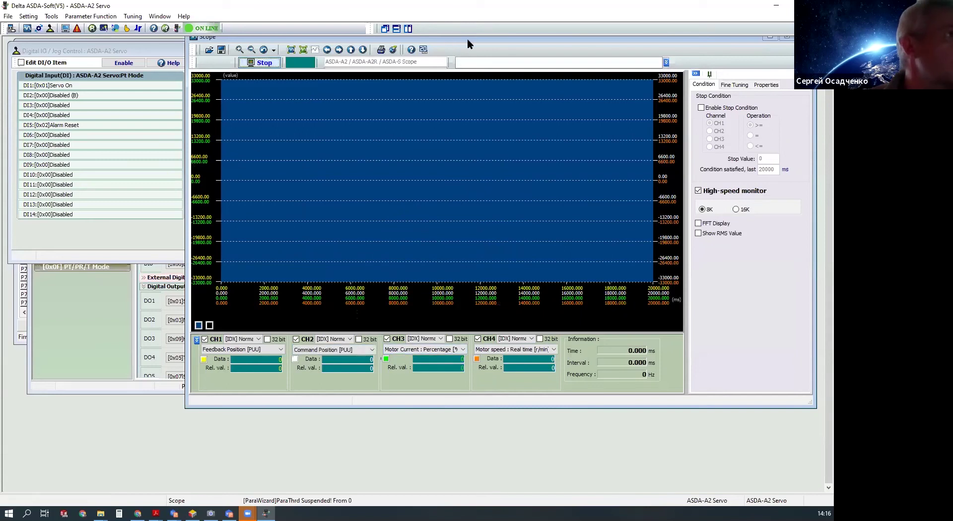
{"action": "left_click_drag", "start_coordinate": [466, 38], "coordinate": [557, 142]}
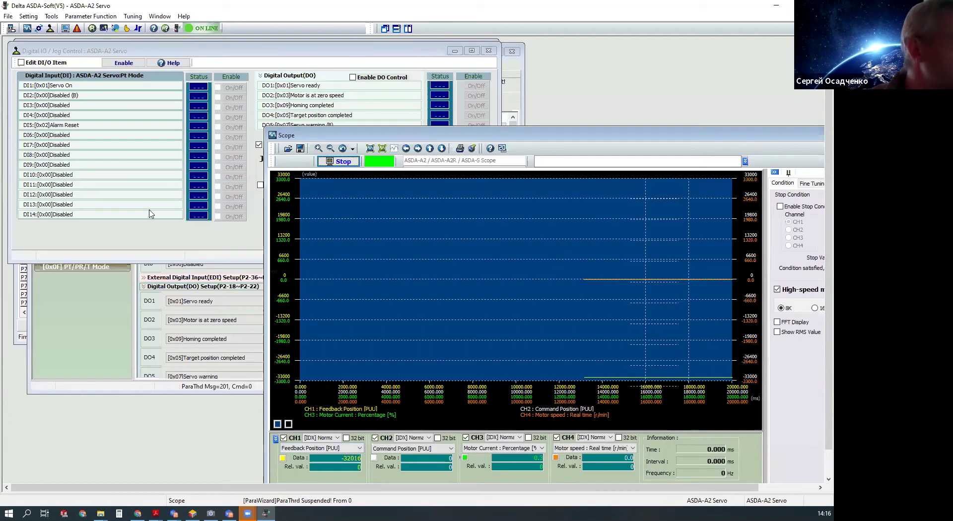
Step: Jog the motor in both directions at 10 rpm while the Scope records, and stop the recording
{"action": "left_click", "coordinate": [272, 51]}
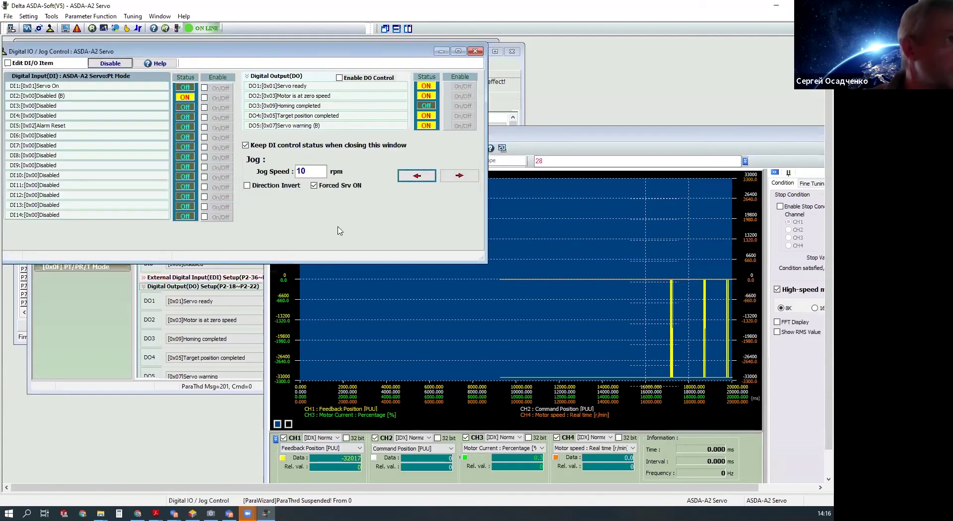
{"action": "left_click", "coordinate": [461, 176]}
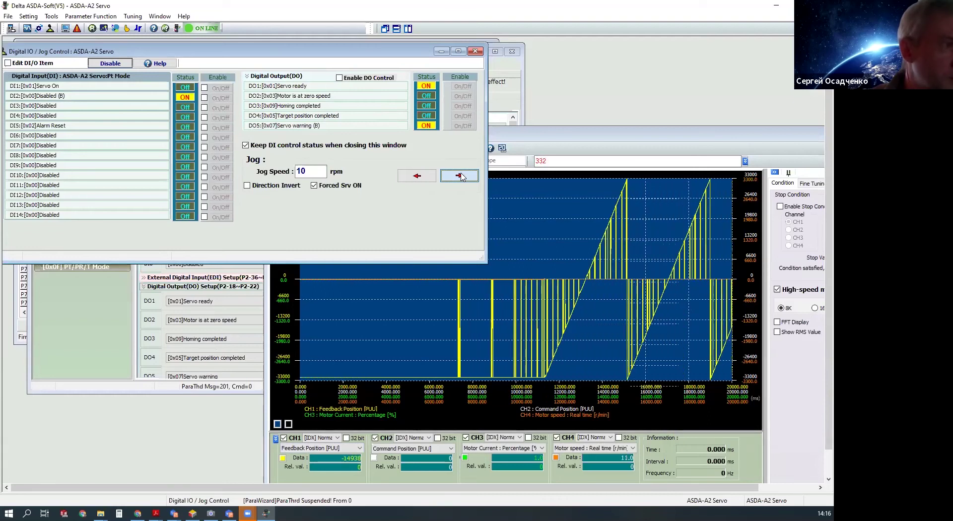
{"action": "left_click", "coordinate": [416, 176]}
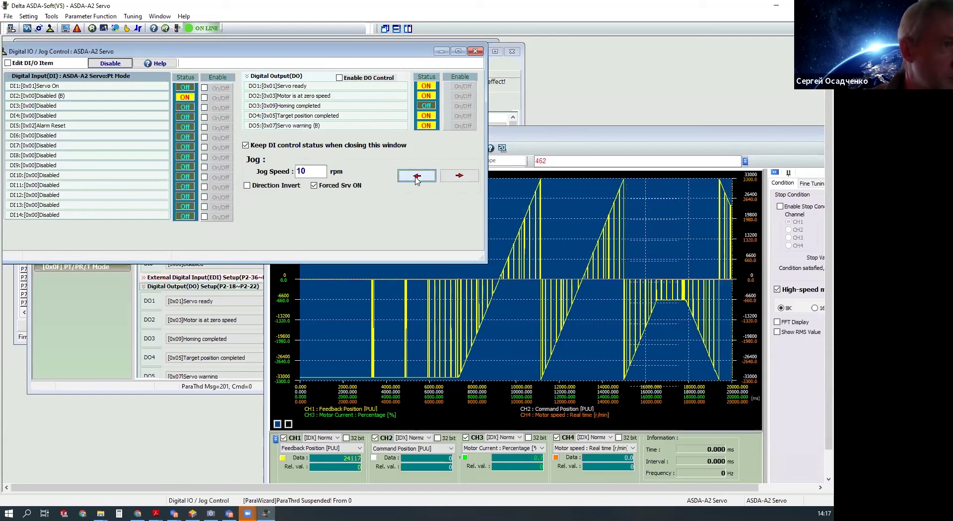
{"action": "left_click", "coordinate": [614, 138]}
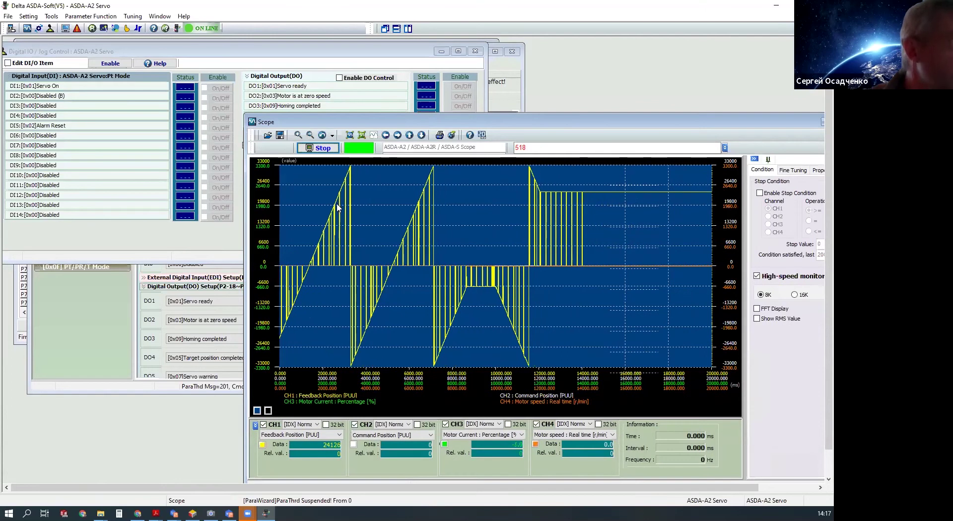
{"action": "left_click", "coordinate": [320, 149]}
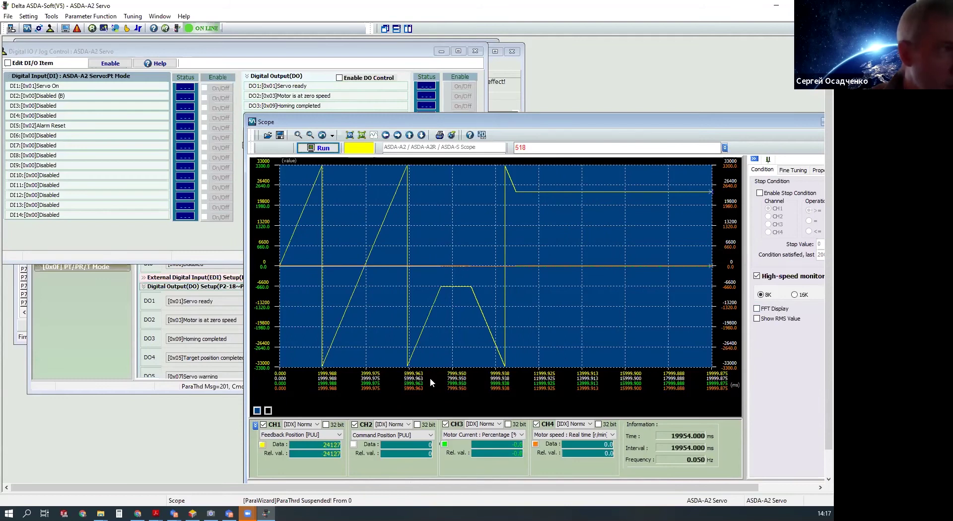
Step: Switch scope channel CH1 to 32 bit, restart the recording, and move the Scope clear of the jog controls
{"action": "left_click", "coordinate": [326, 425]}
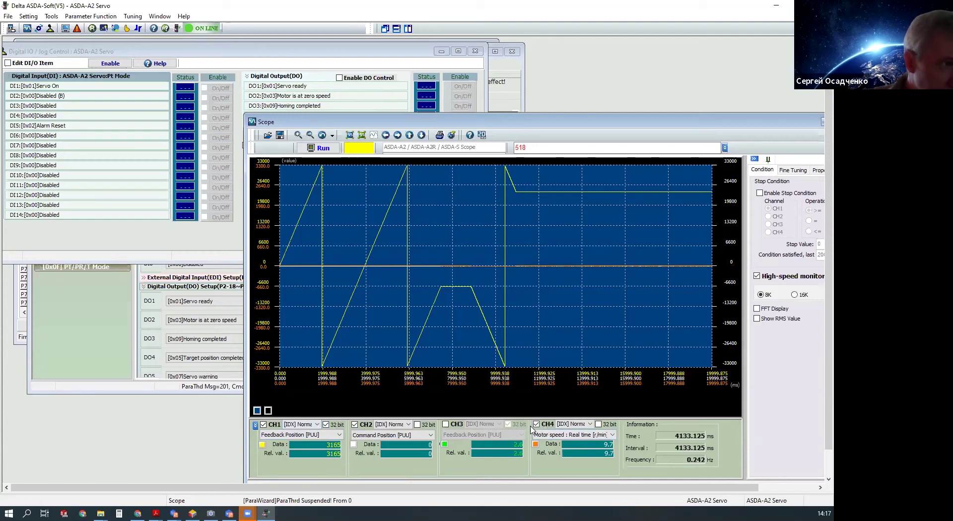
{"action": "left_click", "coordinate": [318, 148]}
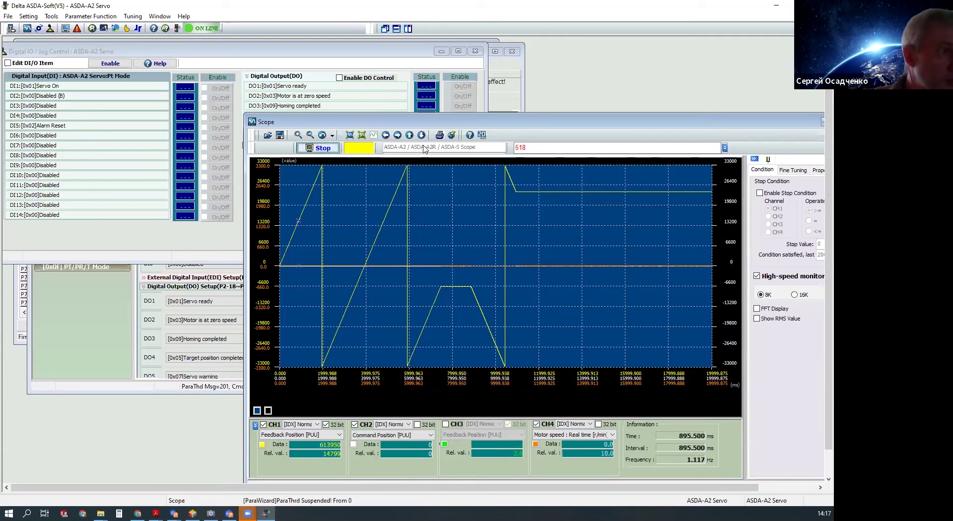
{"action": "left_click_drag", "start_coordinate": [412, 122], "coordinate": [529, 139]}
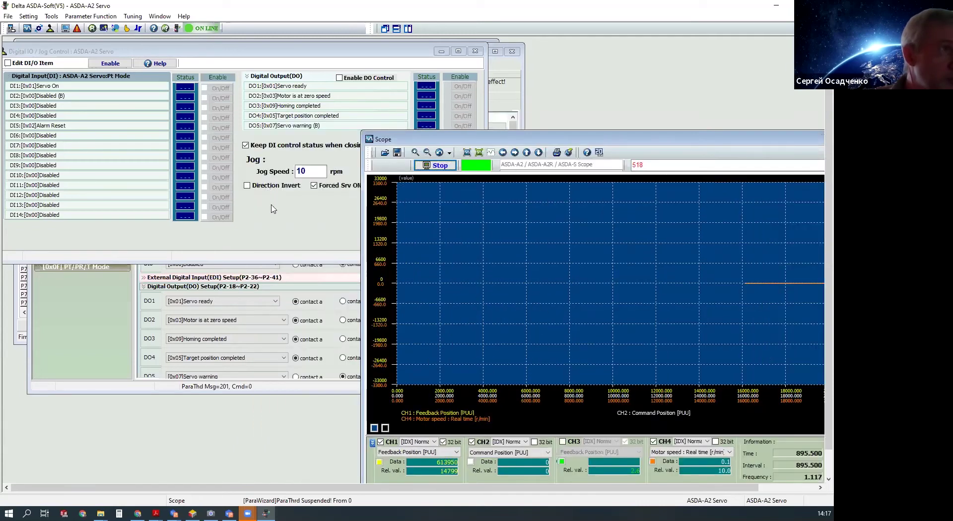
Step: Jog the motor at 10 rpm in the right-arrow direction during the 32-bit recording, and return to the Scope
{"action": "left_click", "coordinate": [285, 212]}
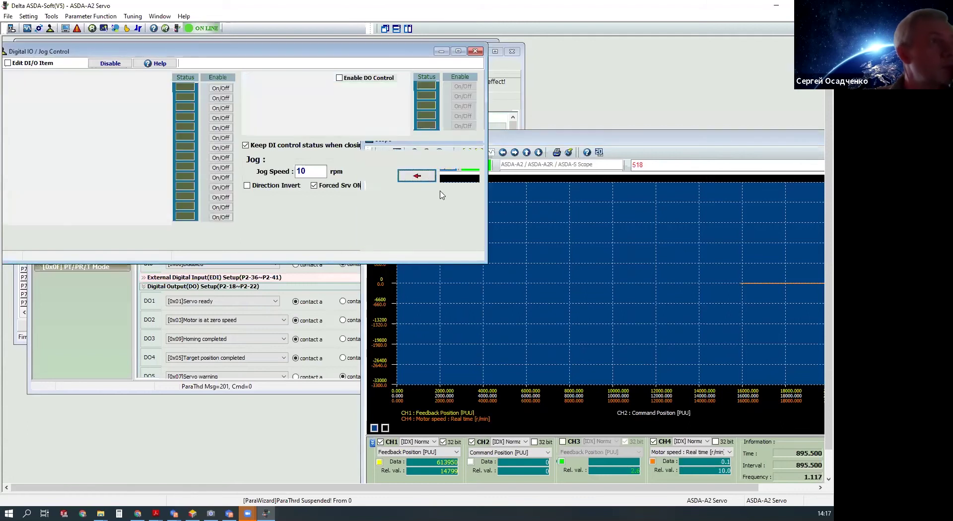
{"action": "left_click", "coordinate": [460, 176]}
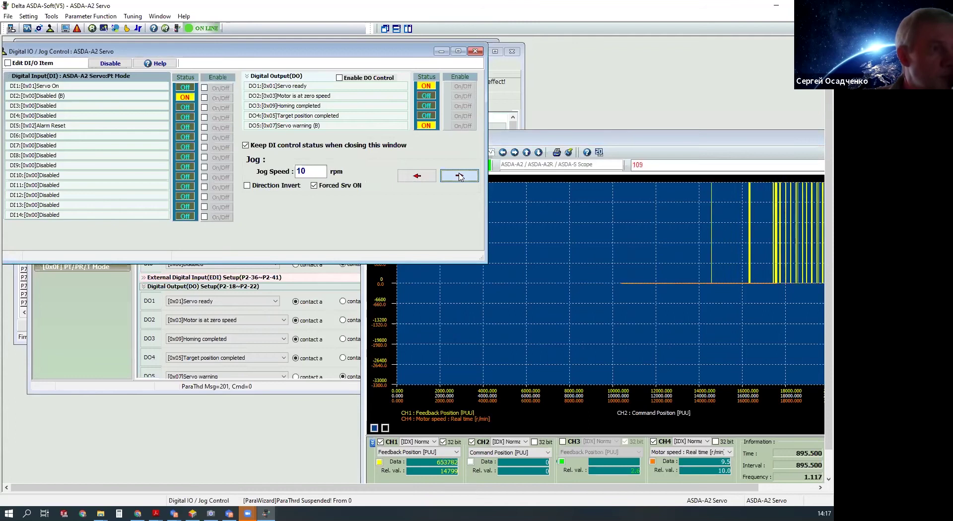
{"action": "left_click", "coordinate": [610, 141]}
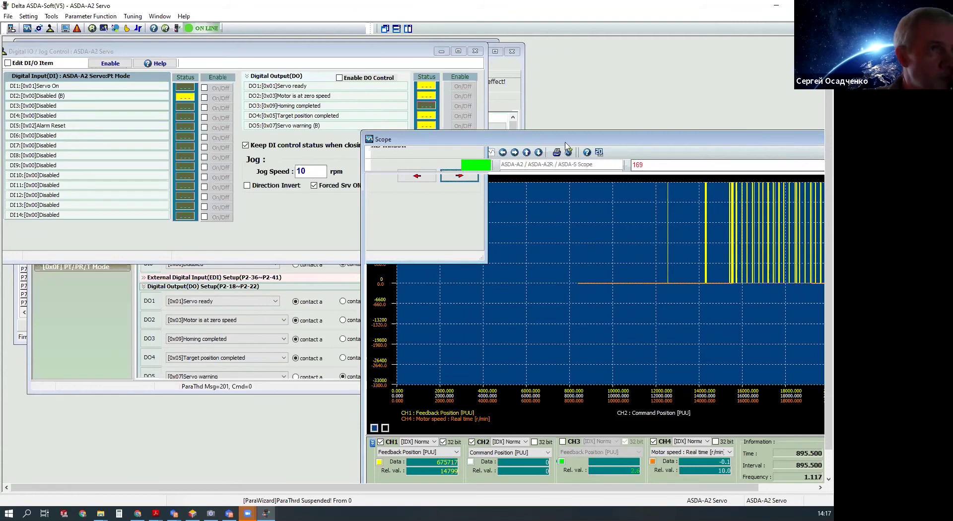
Step: Stop the recording, move the Scope to uncover its condition settings, and set the high-speed monitor to 16K
{"action": "left_click_drag", "start_coordinate": [566, 145], "coordinate": [475, 101]}
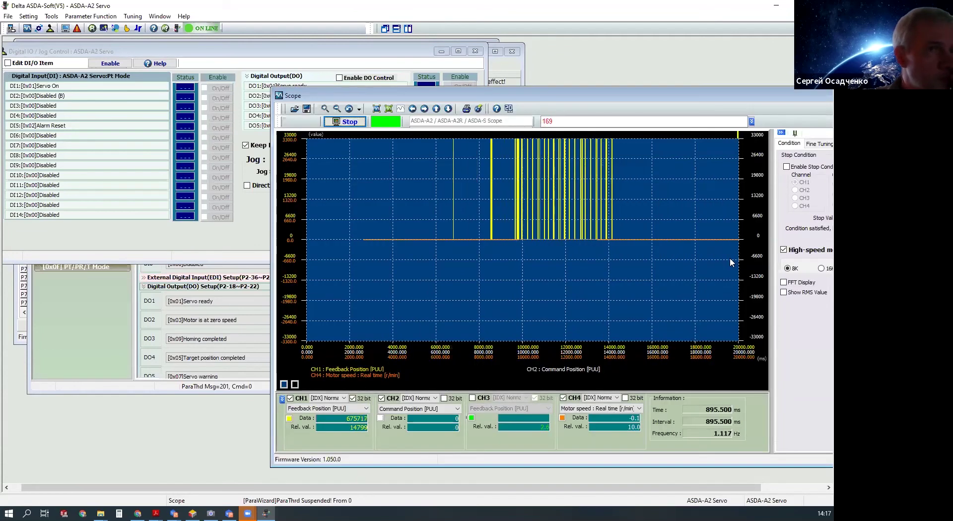
{"action": "key", "text": "space"}
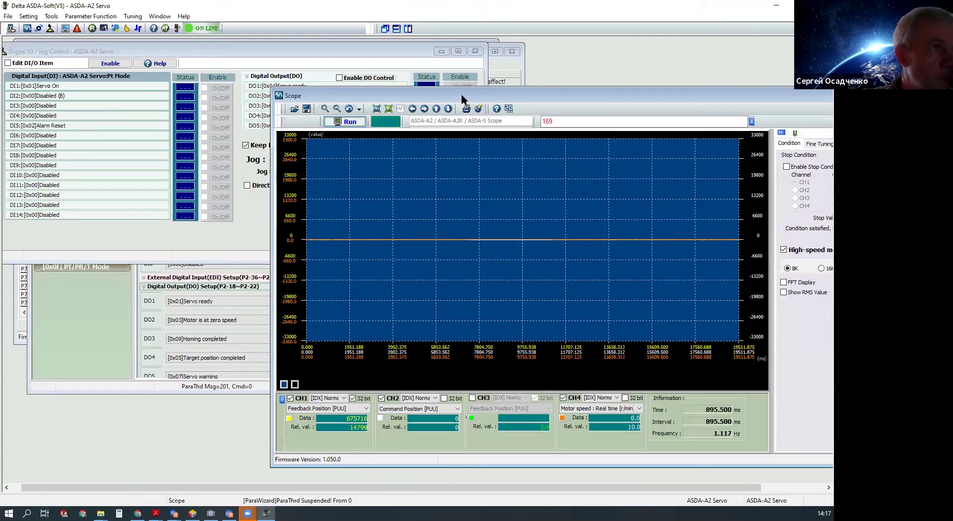
{"action": "left_click_drag", "start_coordinate": [462, 98], "coordinate": [384, 59]}
{"action": "left_click_drag", "start_coordinate": [300, 41], "coordinate": [322, 50]}
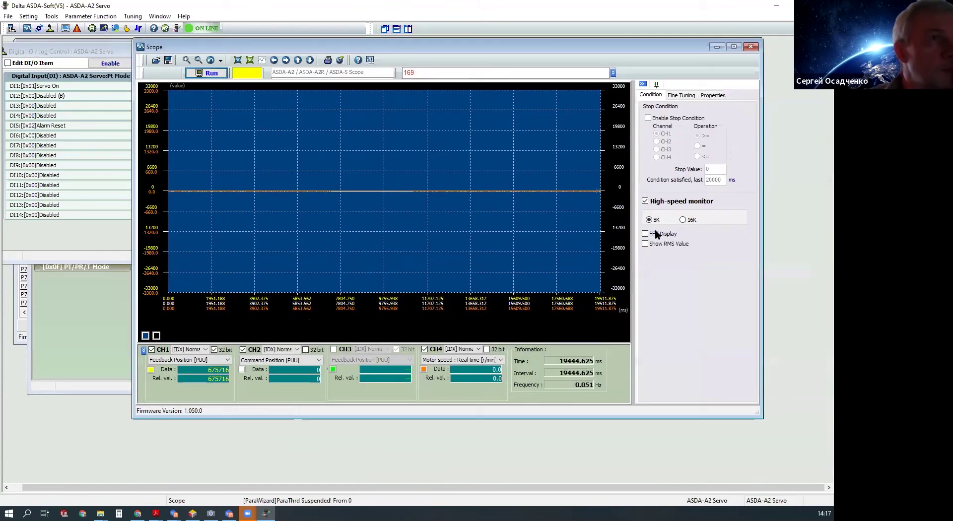
{"action": "left_click", "coordinate": [684, 220]}
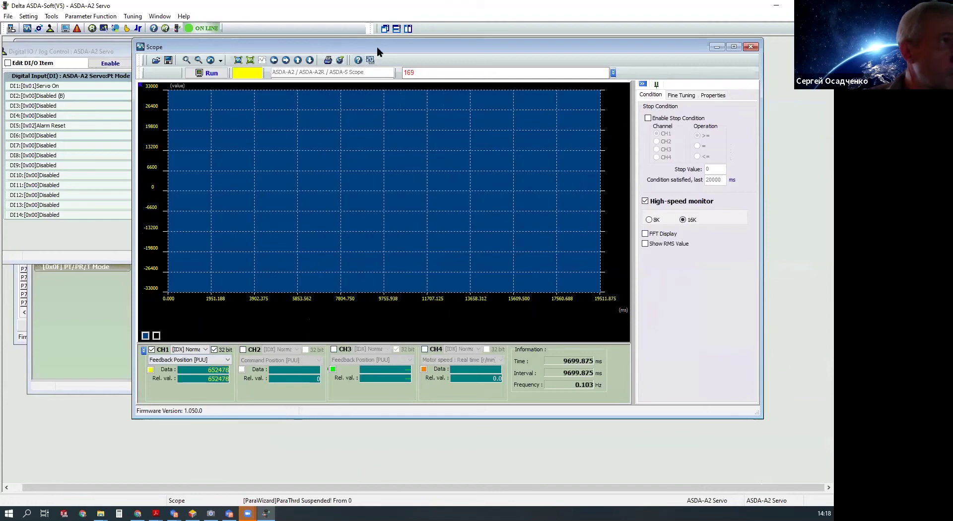
Step: Start a 16K recording of channel CH1 and move the Scope clear of the jog controls
{"action": "left_click_drag", "start_coordinate": [377, 46], "coordinate": [438, 55]}
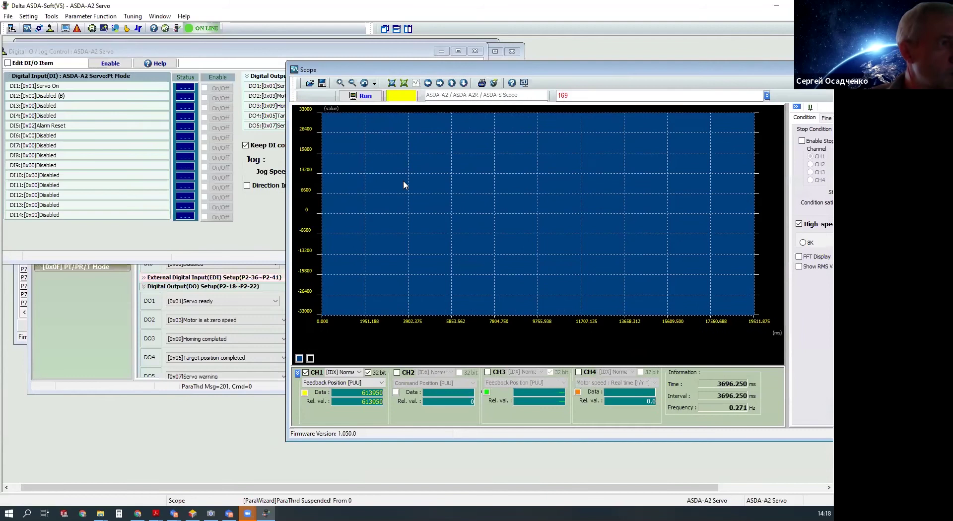
{"action": "left_click", "coordinate": [362, 96]}
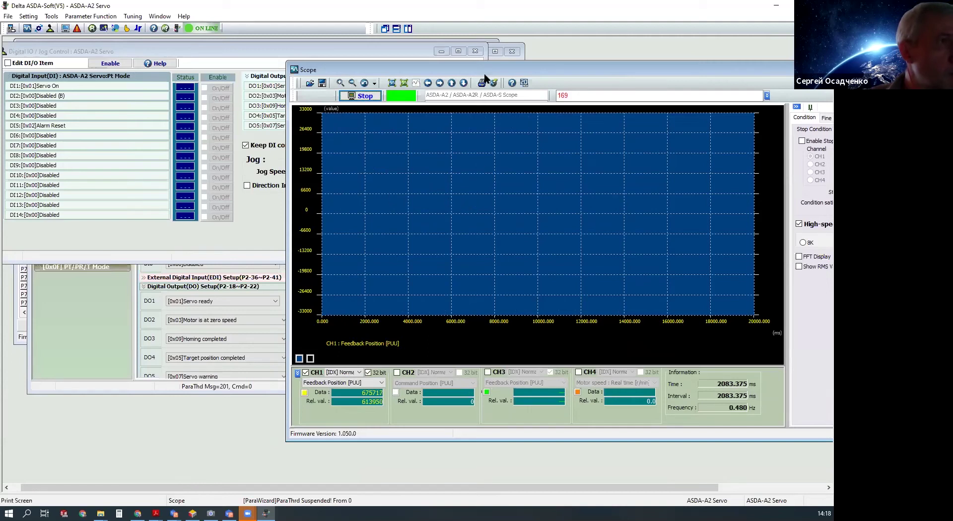
{"action": "left_click_drag", "start_coordinate": [489, 75], "coordinate": [501, 89]}
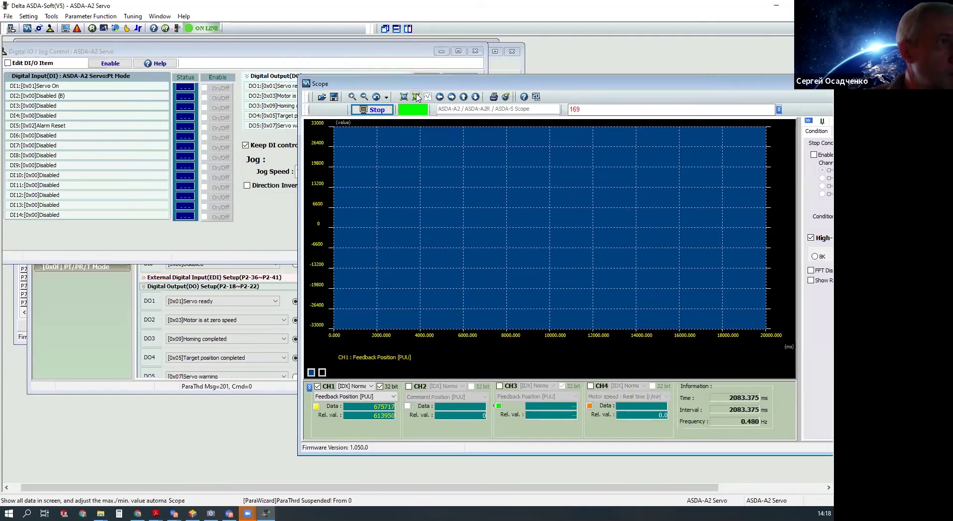
Step: Jog the motor in both directions at 10 rpm during the 16K recording, and stop the recording
{"action": "left_click", "coordinate": [305, 55]}
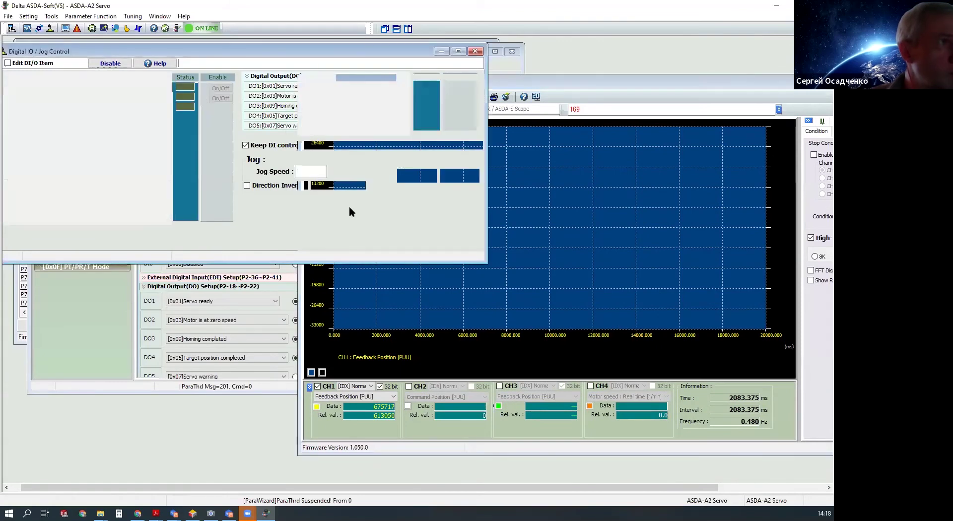
{"action": "left_click", "coordinate": [454, 178]}
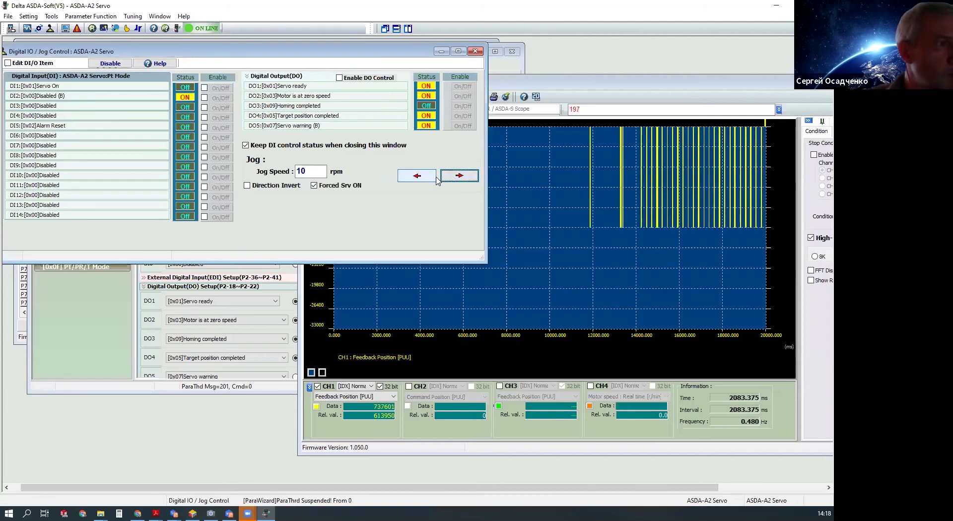
{"action": "left_click", "coordinate": [413, 178]}
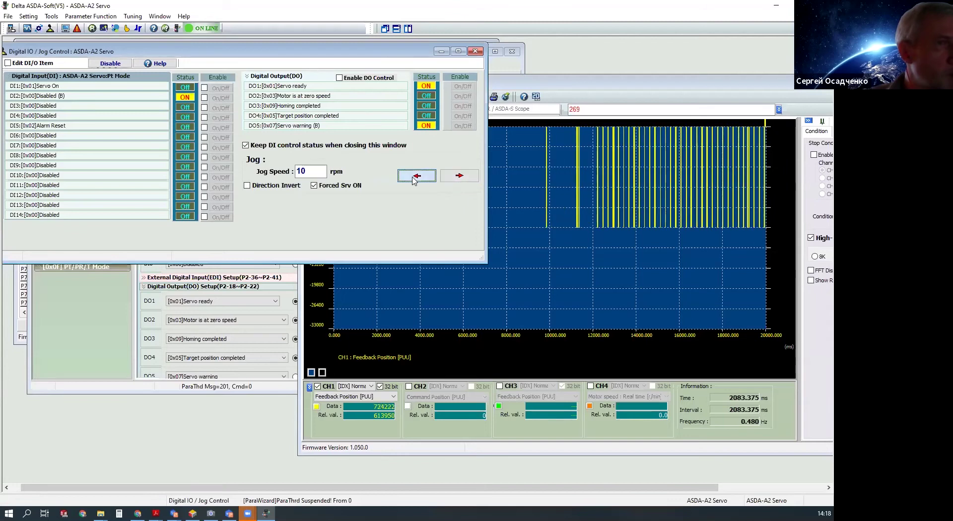
{"action": "left_click", "coordinate": [526, 84]}
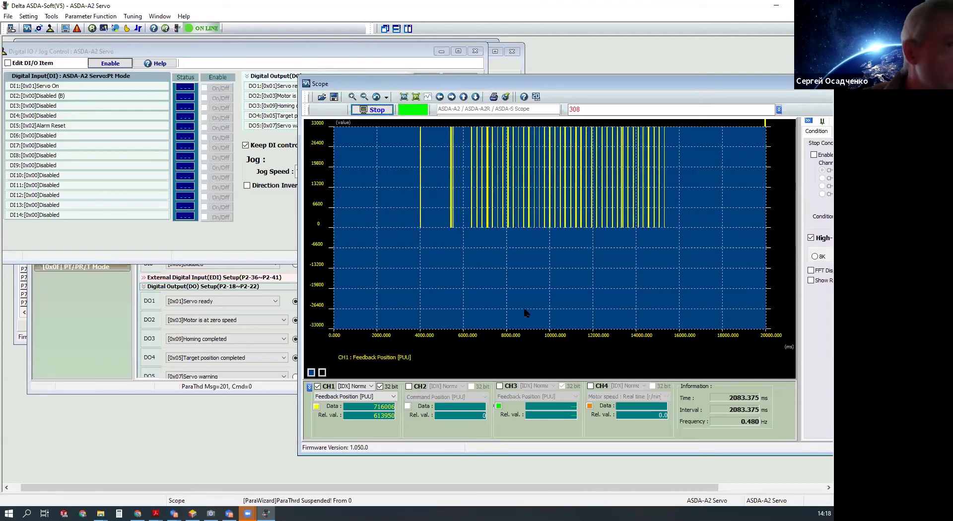
{"action": "left_click", "coordinate": [372, 110]}
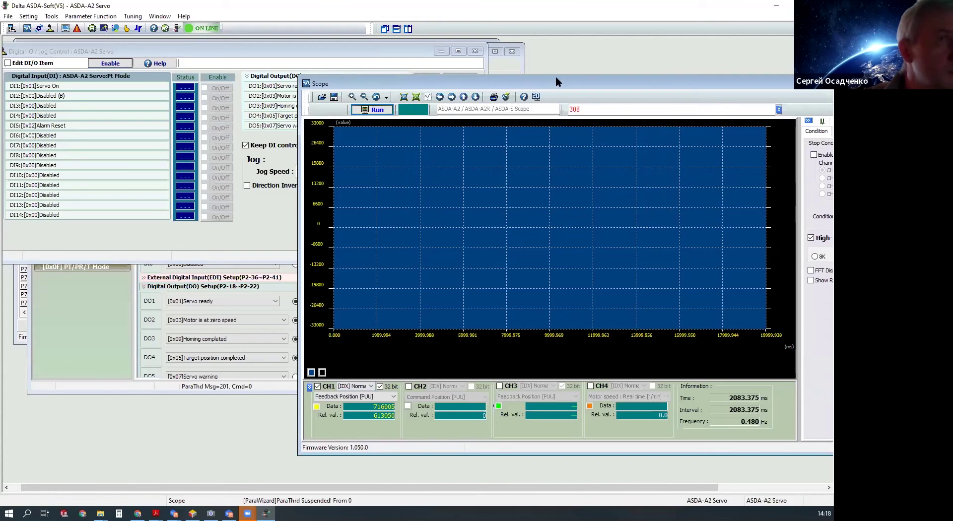
Step: Set the Scope's high-speed monitor to 8K and turn off channel CH4
{"action": "left_click_drag", "start_coordinate": [540, 82], "coordinate": [473, 66]}
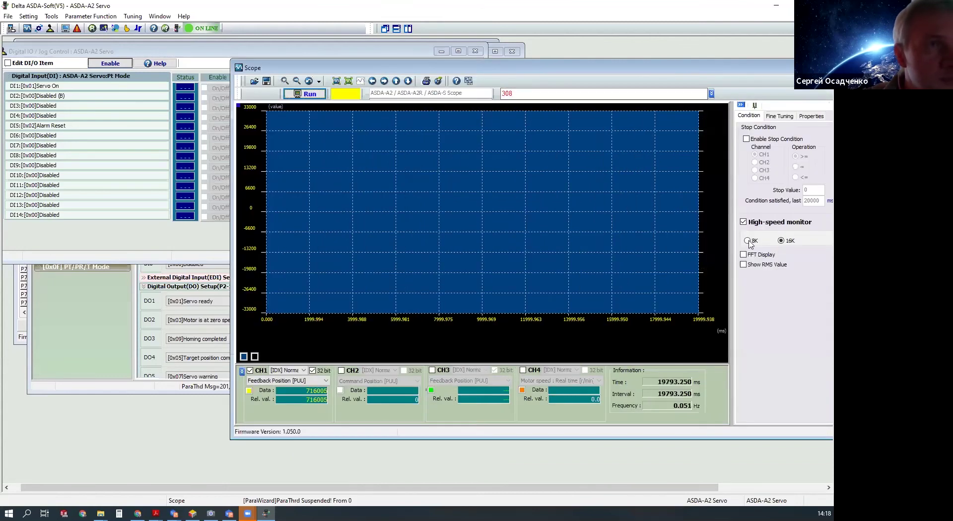
{"action": "left_click", "coordinate": [755, 241]}
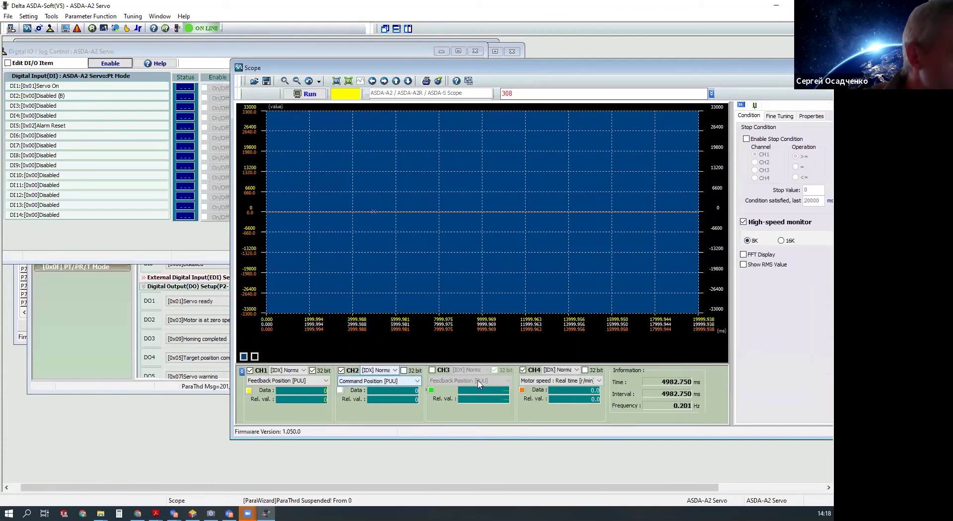
{"action": "left_click", "coordinate": [523, 370]}
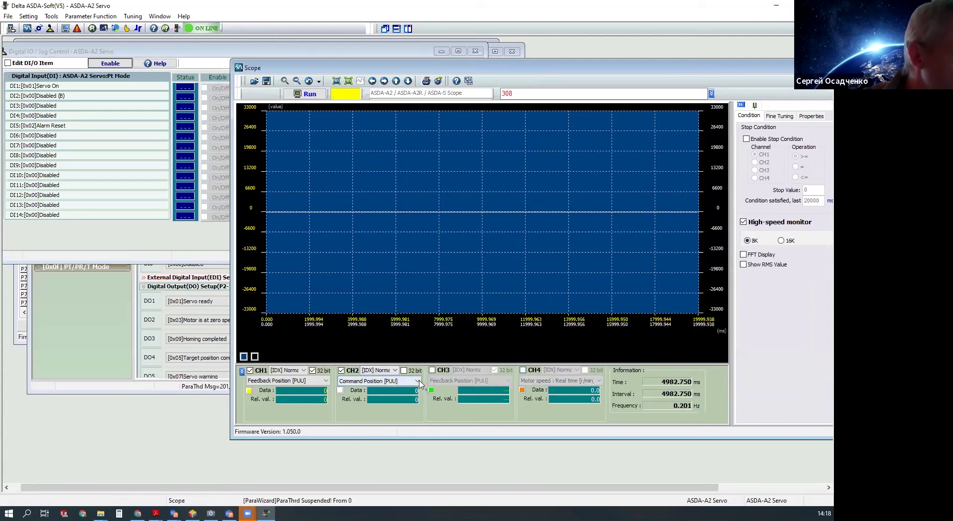
Step: Switch scope channel CH2 to 32 bit, restart the recording, and move the Scope off the jog controls
{"action": "left_click", "coordinate": [309, 95]}
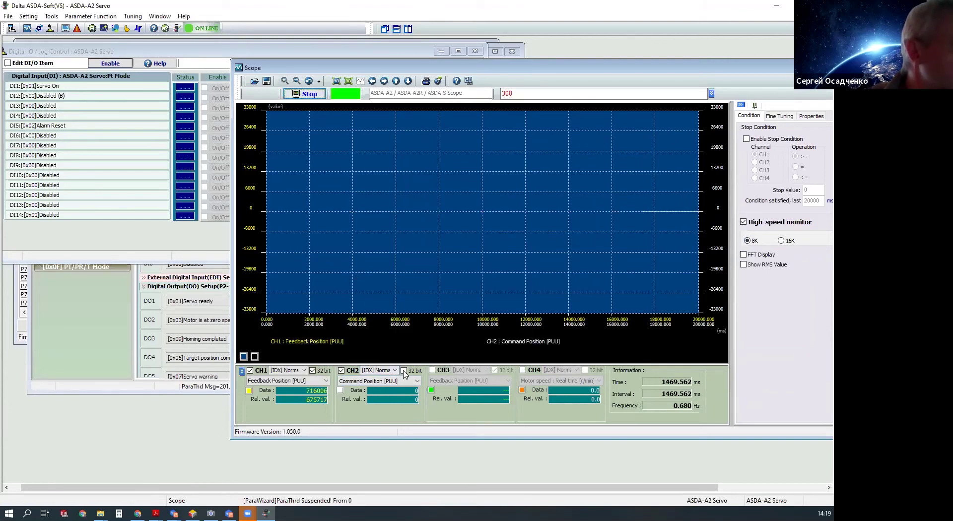
{"action": "left_click", "coordinate": [304, 94]}
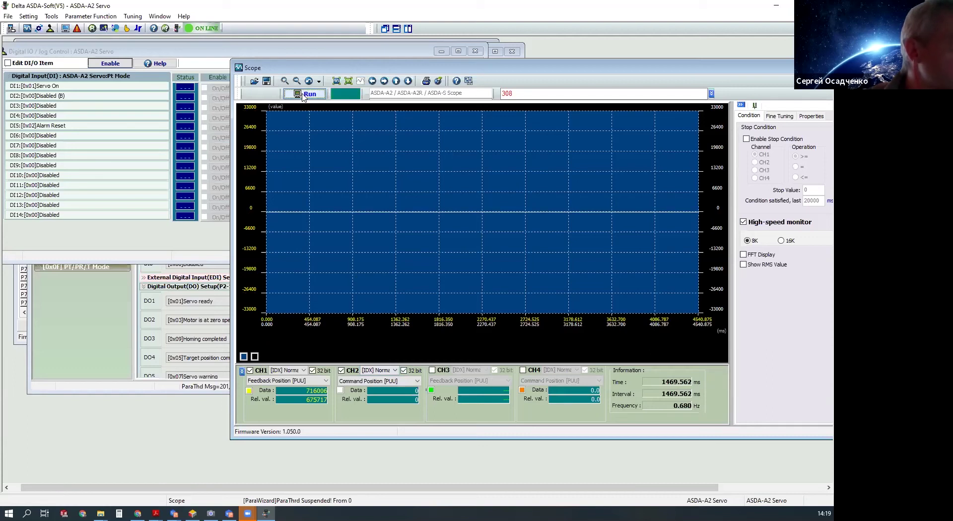
{"action": "left_click", "coordinate": [305, 94]}
{"action": "left_click_drag", "start_coordinate": [351, 70], "coordinate": [560, 81]}
Step: Jog the motor at 10 rpm in the right-arrow direction while CH1 and CH2 record in 32 bit, and return to the Scope
{"action": "left_click", "coordinate": [268, 212]}
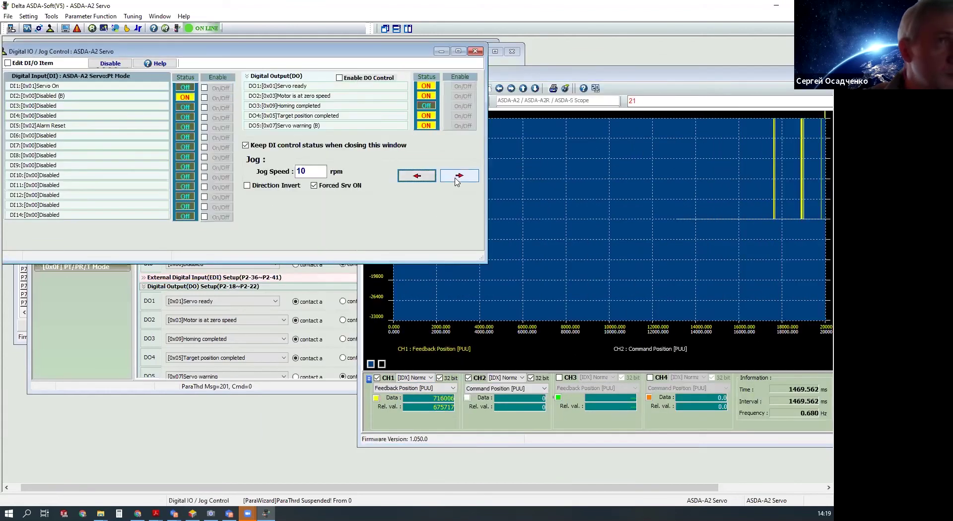
{"action": "left_click", "coordinate": [457, 177]}
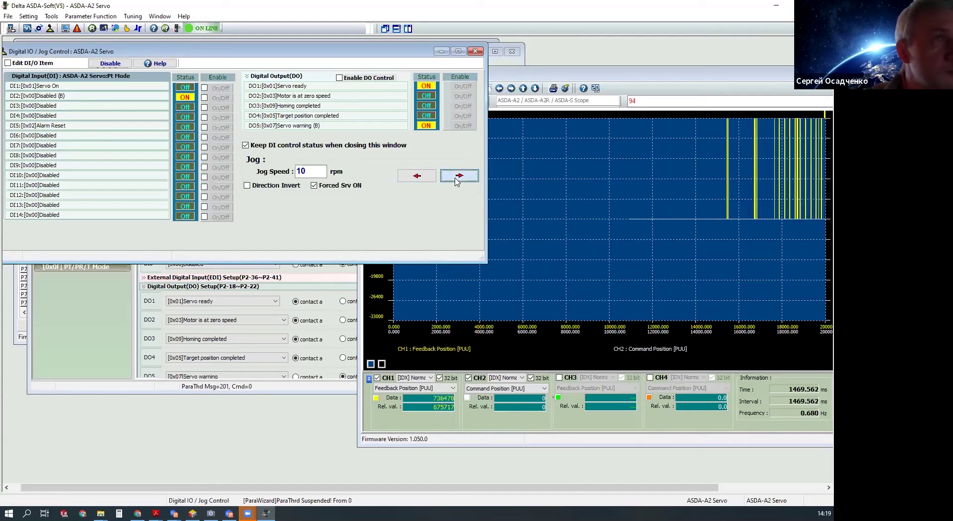
{"action": "left_click", "coordinate": [457, 177]}
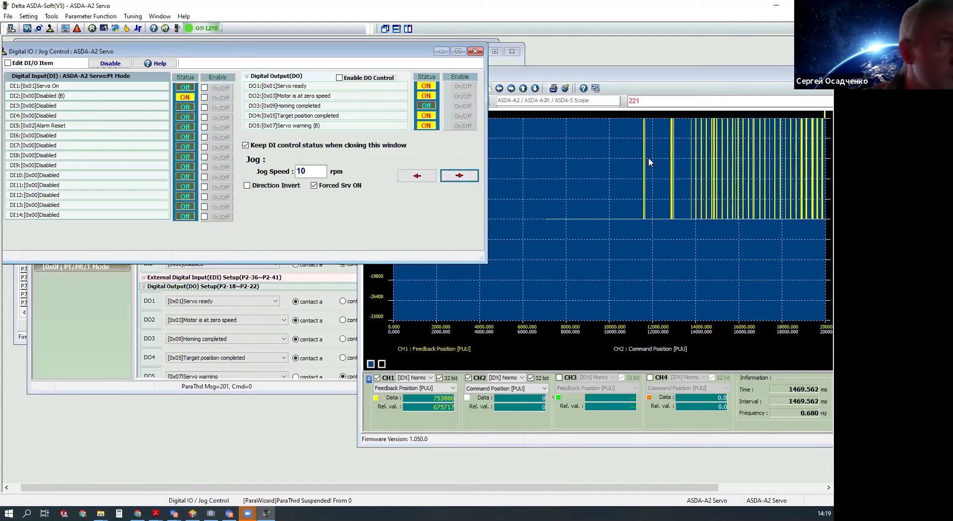
{"action": "left_click", "coordinate": [620, 71]}
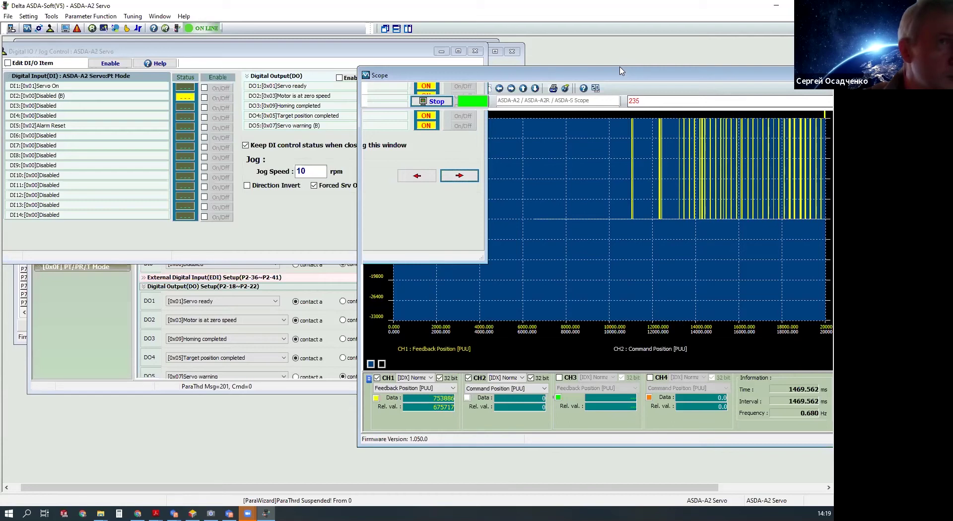
Step: Turn off the Scope's high-speed monitor and reposition the window to leave its channel settings accessible
{"action": "left_click_drag", "start_coordinate": [621, 71], "coordinate": [505, 64]}
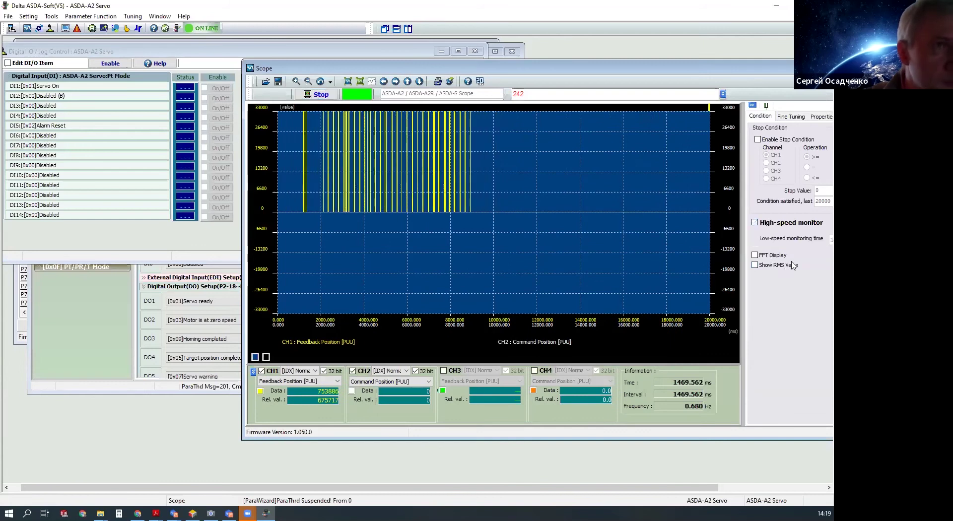
{"action": "left_click_drag", "start_coordinate": [665, 65], "coordinate": [618, 52]}
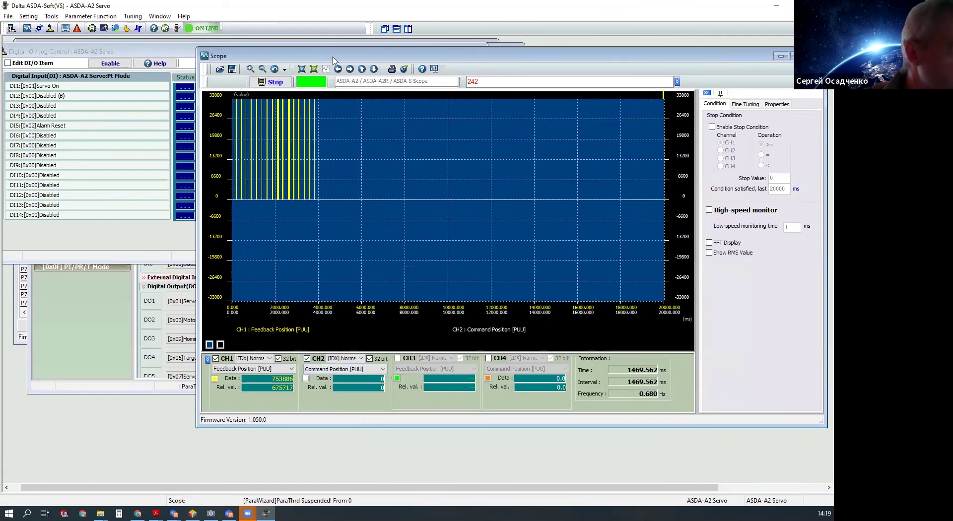
{"action": "left_click_drag", "start_coordinate": [333, 60], "coordinate": [396, 71]}
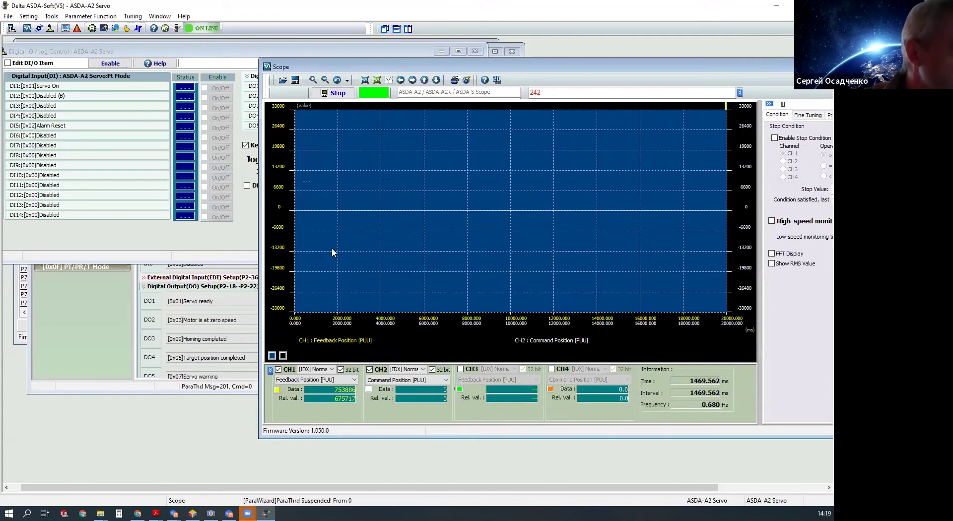
Step: Assign Command Position [PUU] to scope channel CH1 as the only active channel, and restart the recording
{"action": "left_click", "coordinate": [317, 379]}
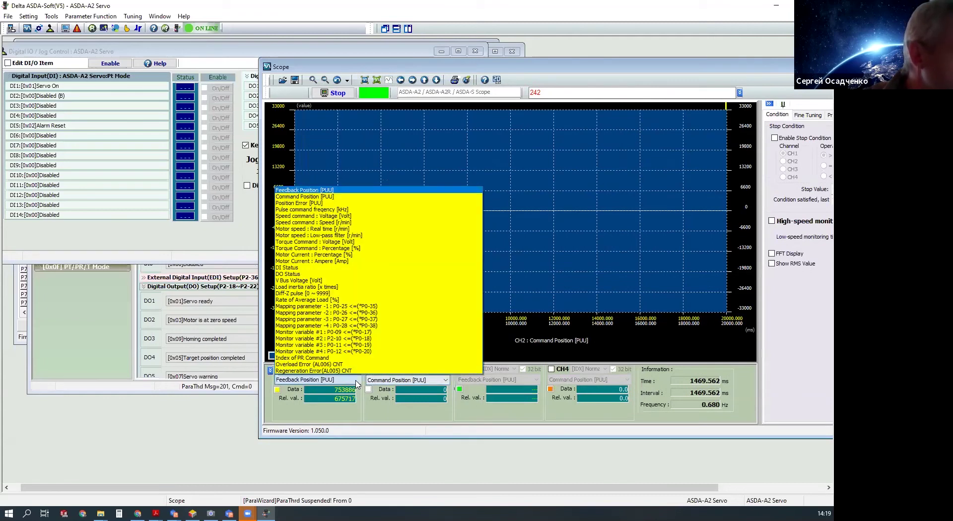
{"action": "left_click", "coordinate": [304, 197]}
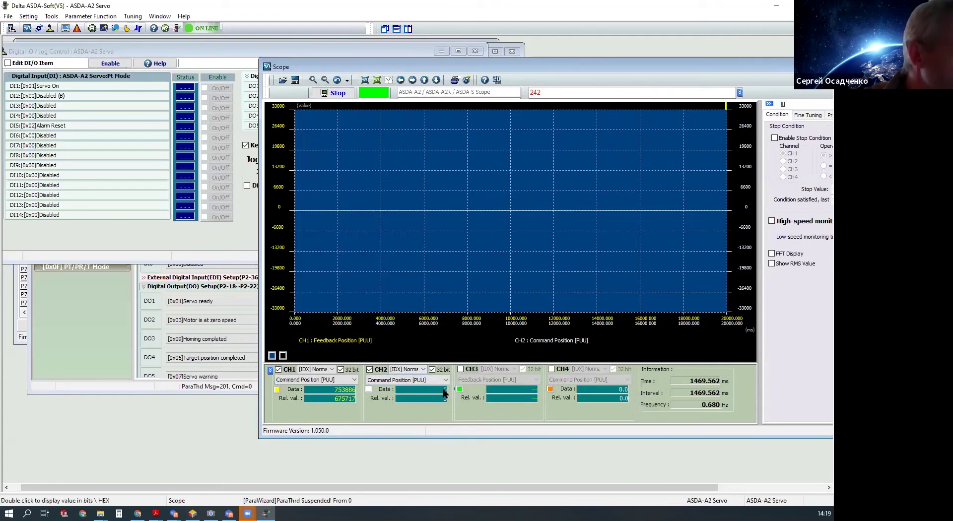
{"action": "left_click", "coordinate": [369, 369]}
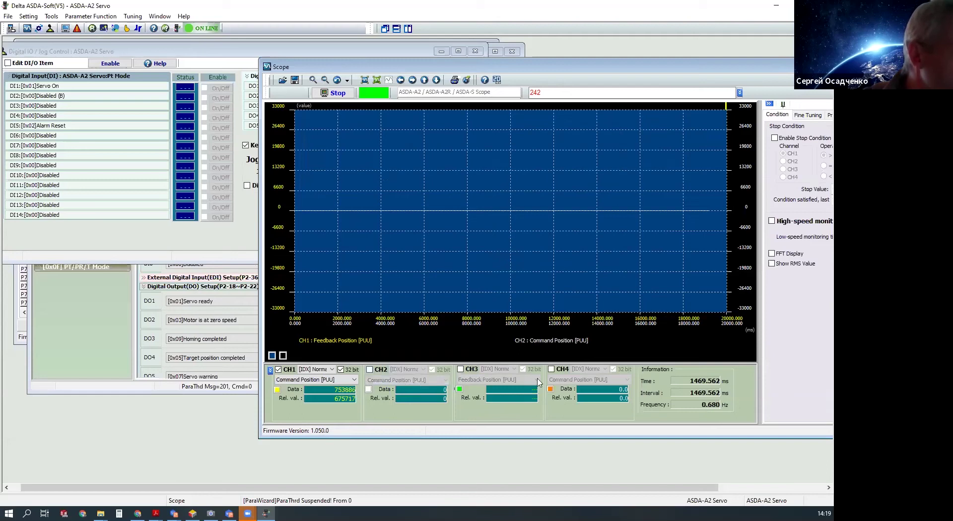
{"action": "left_click", "coordinate": [330, 94]}
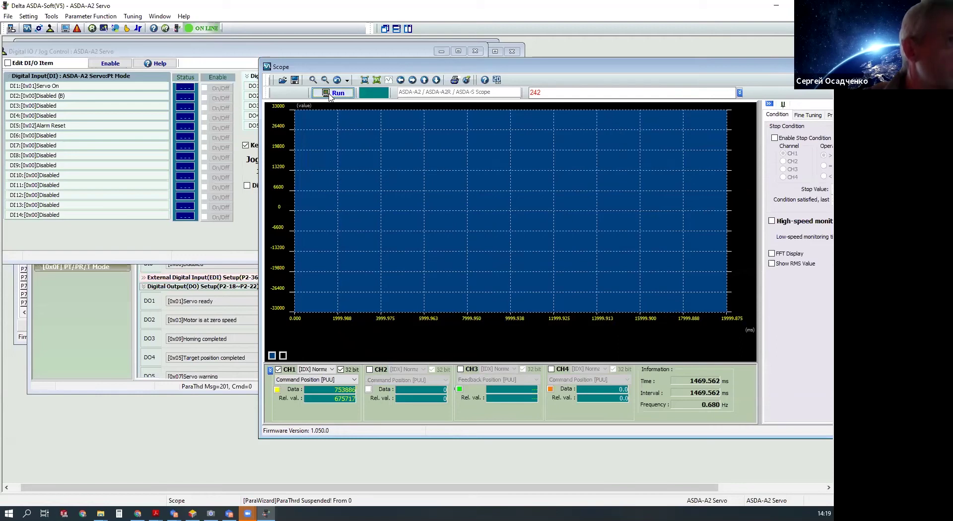
{"action": "left_click", "coordinate": [330, 94]}
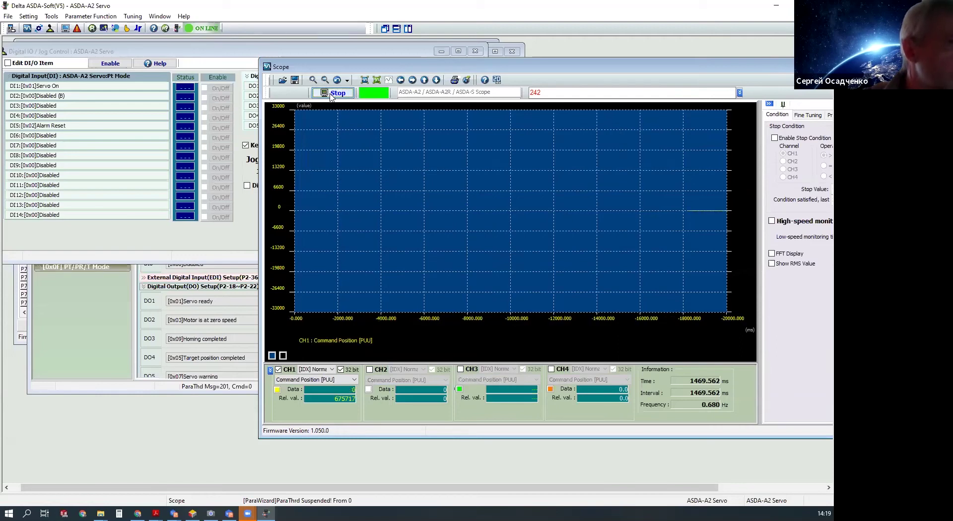
Step: Jog the motor in the right-arrow direction at 10 rpm and again at 100 rpm while the Scope records the command position
{"action": "left_click", "coordinate": [212, 240]}
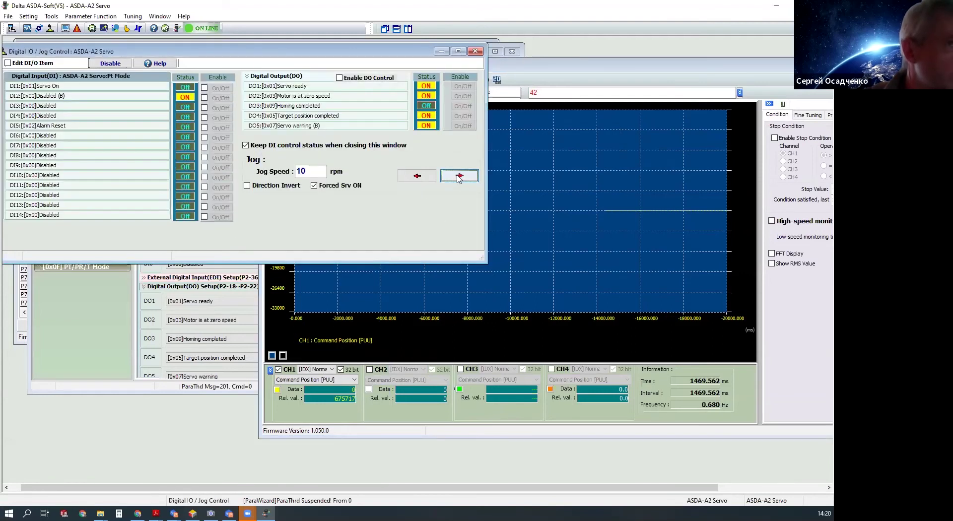
{"action": "left_click", "coordinate": [458, 177]}
{"action": "left_click", "coordinate": [458, 177]}
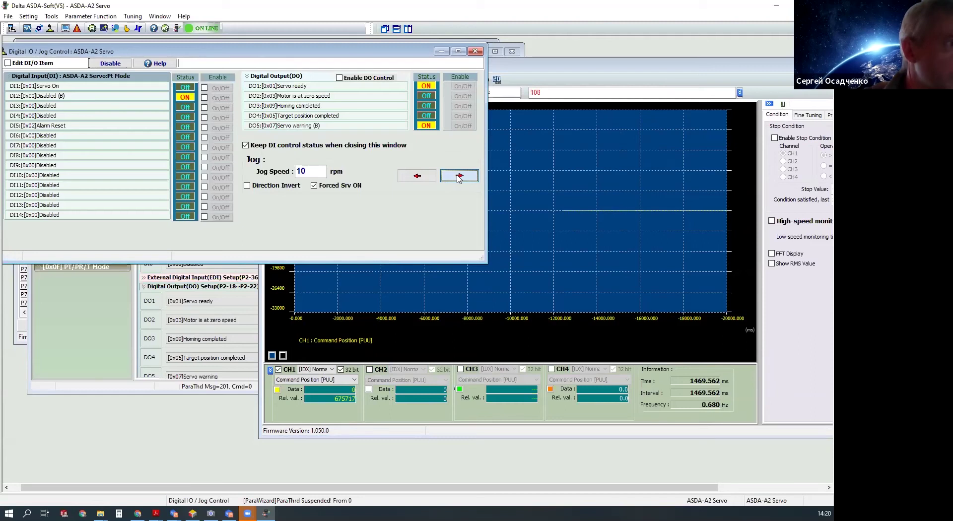
{"action": "left_click", "coordinate": [459, 177]}
{"action": "left_click", "coordinate": [317, 174]}
{"action": "type", "text": "0"}
{"action": "left_click", "coordinate": [452, 176]}
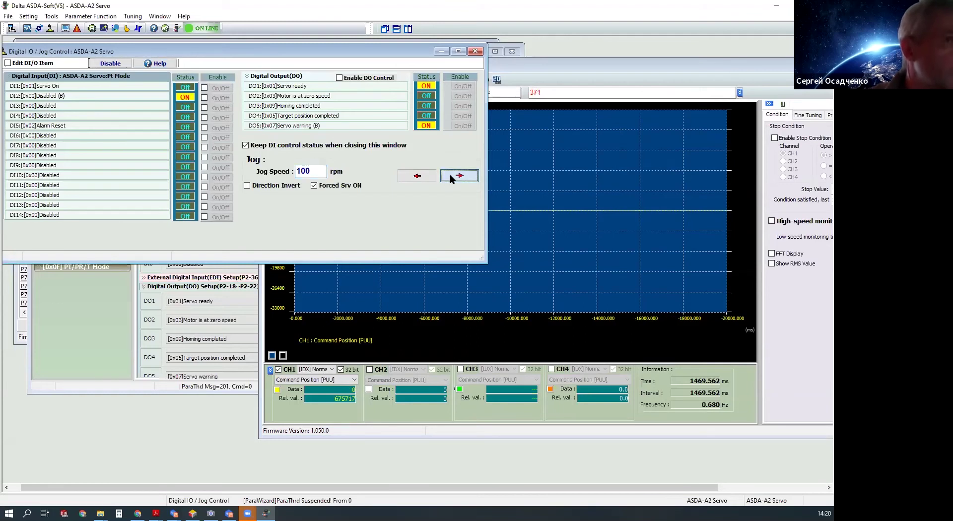
Step: Try to assign Motor speed : Real time [r/min] to scope channel CH1, and stop the recording
{"action": "left_click", "coordinate": [355, 381]}
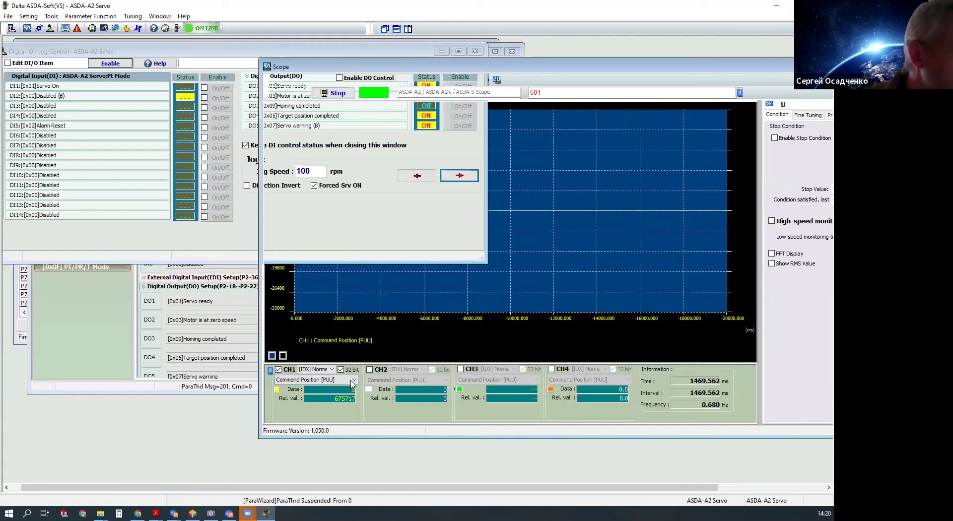
{"action": "left_click", "coordinate": [354, 381]}
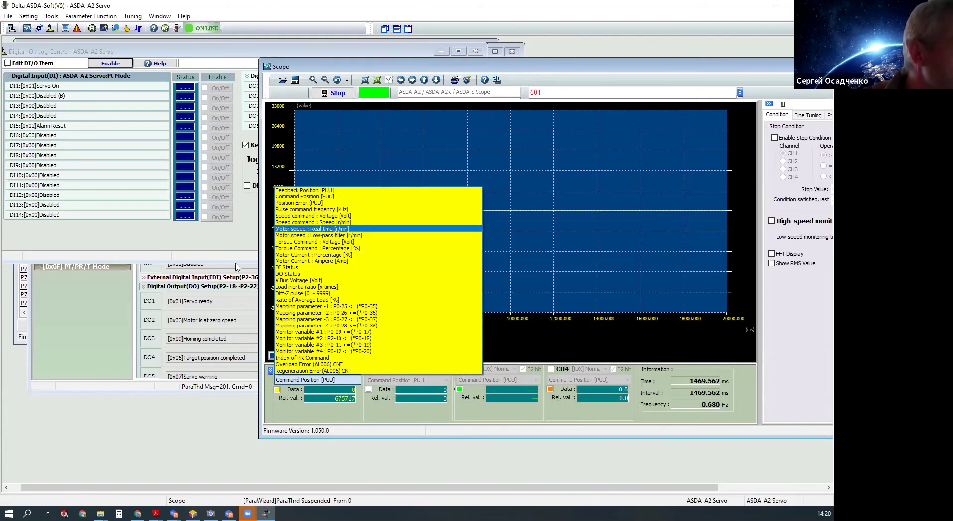
{"action": "left_click", "coordinate": [318, 229]}
{"action": "left_click", "coordinate": [333, 93]}
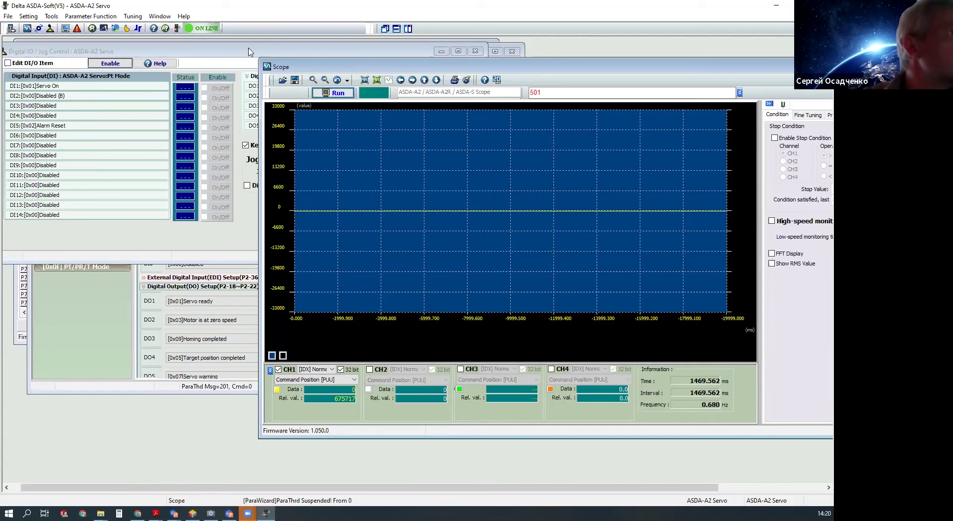
Step: Move the Scope window so its close control is reachable and close it, leaving the jog control open
{"action": "left_click", "coordinate": [250, 52]}
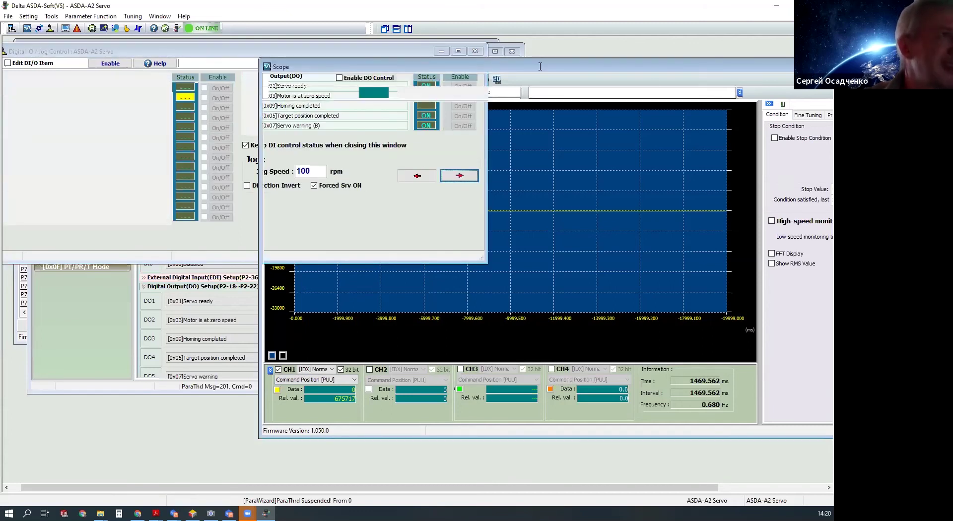
{"action": "left_click_drag", "start_coordinate": [541, 71], "coordinate": [539, 102]}
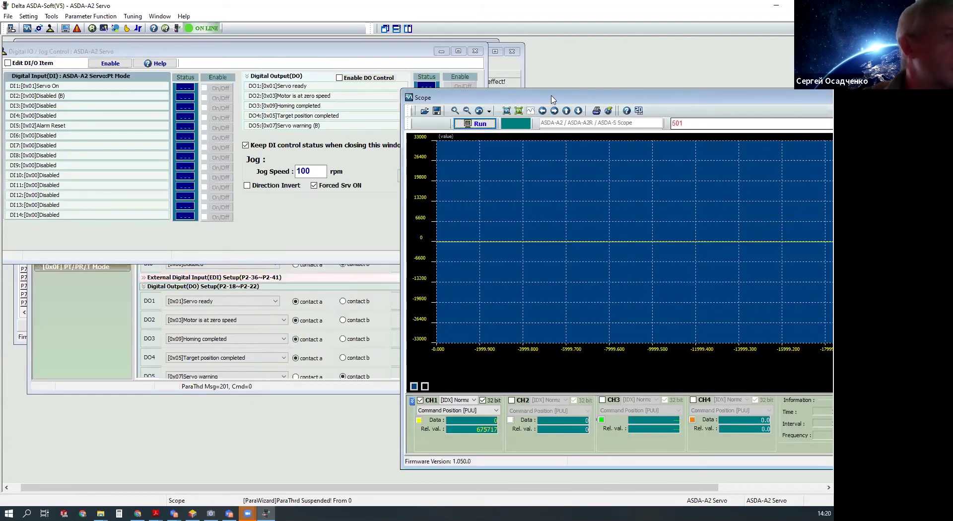
{"action": "double_click", "coordinate": [551, 99]}
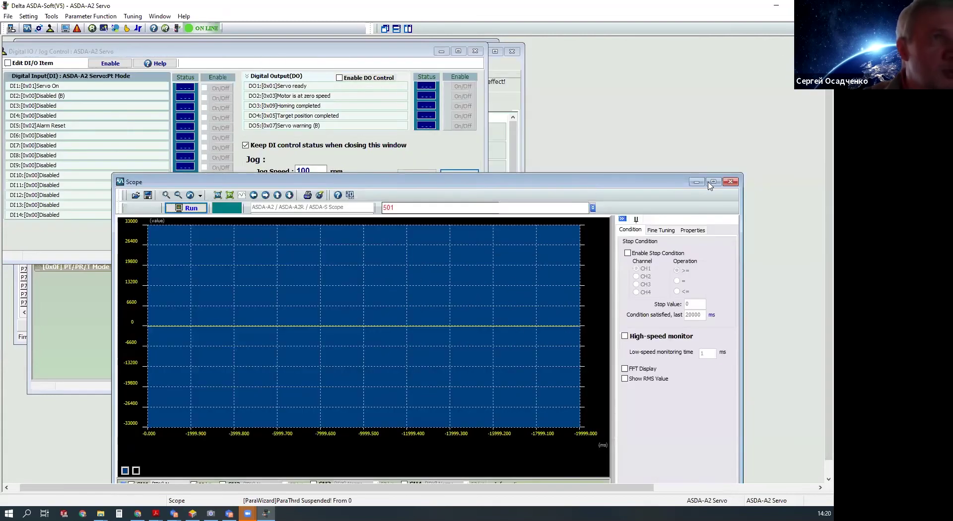
{"action": "left_click", "coordinate": [734, 183]}
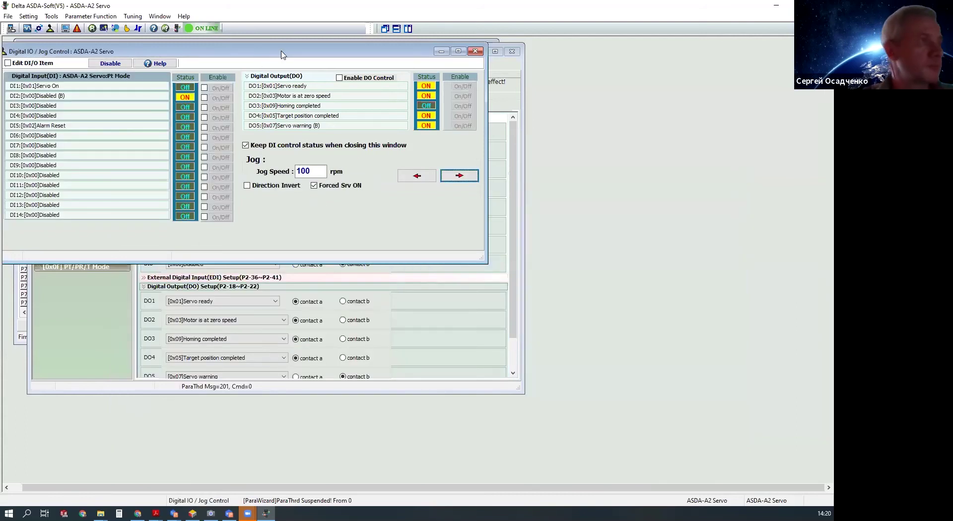
Step: Close the Parameter Initial Wizard and shrink the main program window so it sits beside the camera view
{"action": "left_click_drag", "start_coordinate": [281, 55], "coordinate": [308, 60]}
{"action": "left_click", "coordinate": [514, 338]}
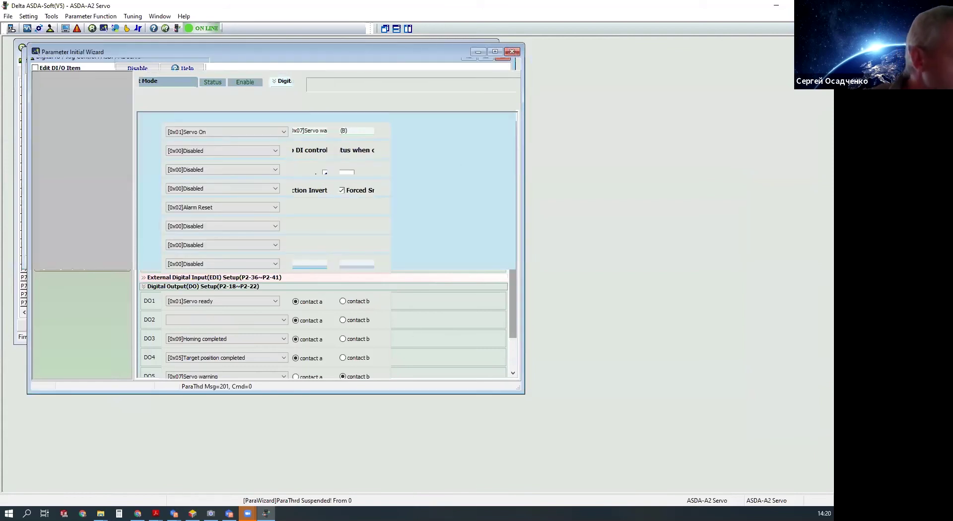
{"action": "left_click", "coordinate": [512, 51]}
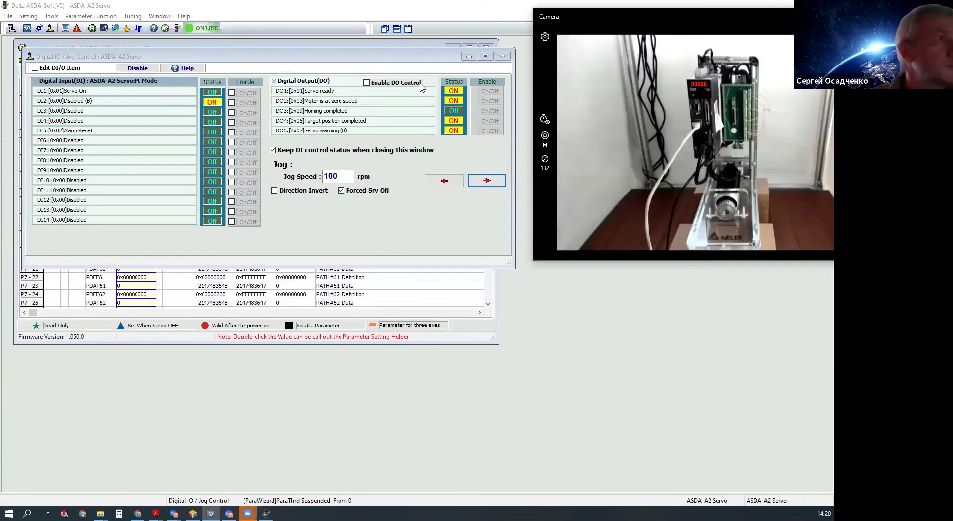
{"action": "left_click", "coordinate": [793, 9]}
{"action": "left_click", "coordinate": [791, 7]}
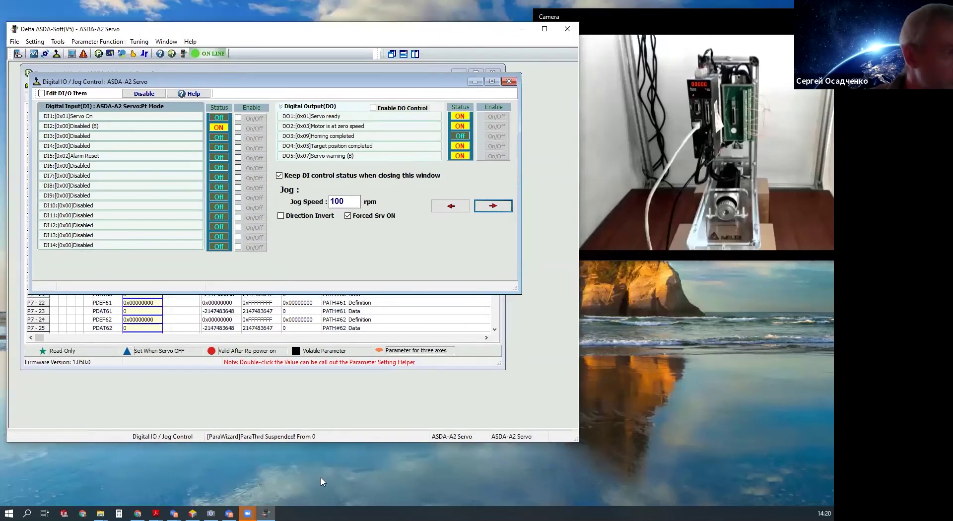
Step: Jog the motor alternately in the right-arrow and left-arrow directions at 100 rpm
{"action": "left_click", "coordinate": [496, 207]}
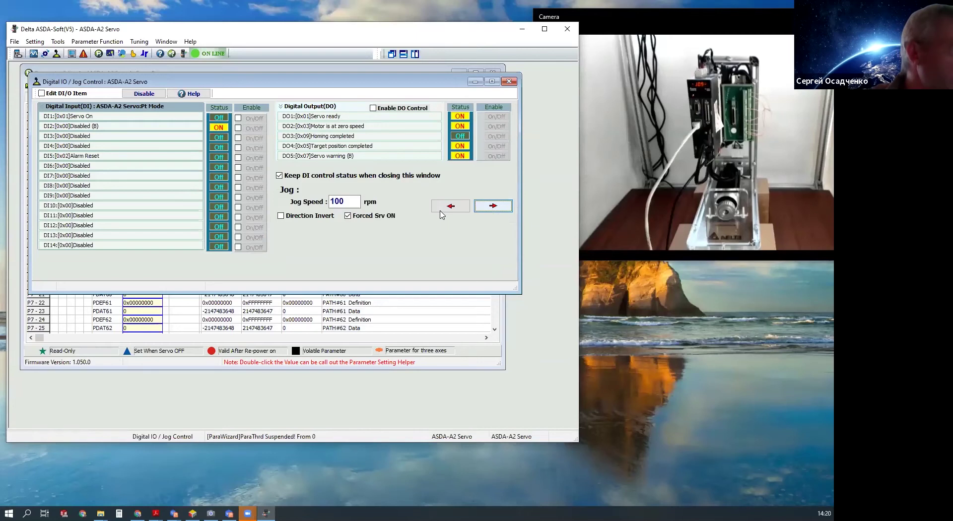
{"action": "left_click", "coordinate": [488, 209]}
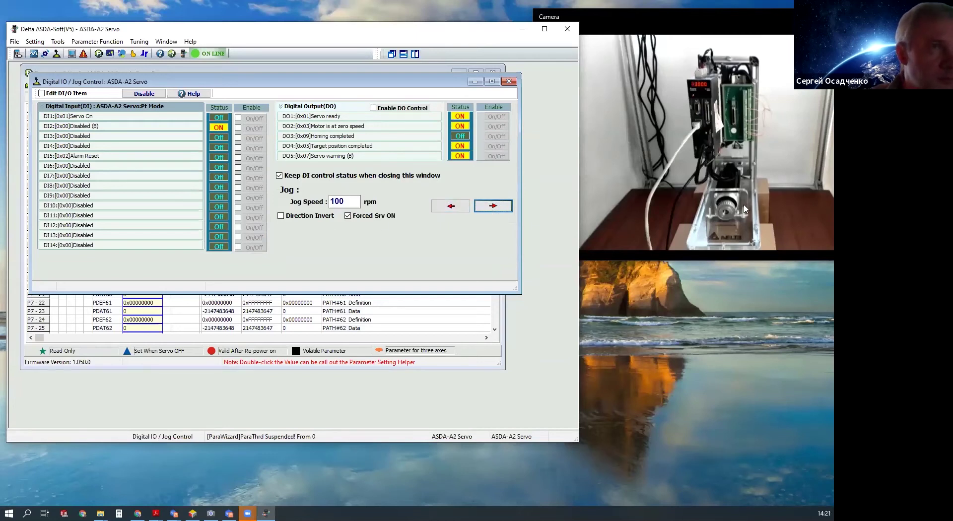
{"action": "left_click", "coordinate": [450, 207]}
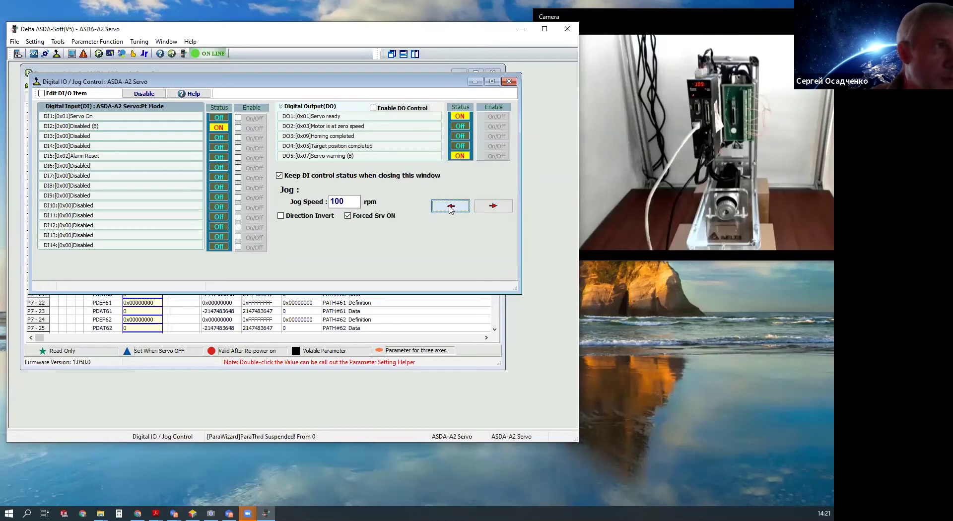
{"action": "left_click", "coordinate": [497, 207]}
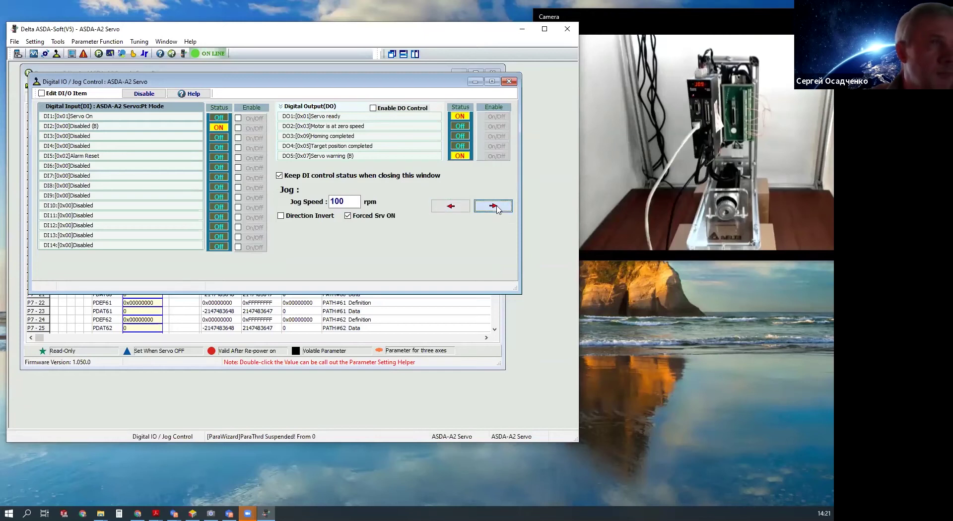
{"action": "left_click", "coordinate": [450, 206]}
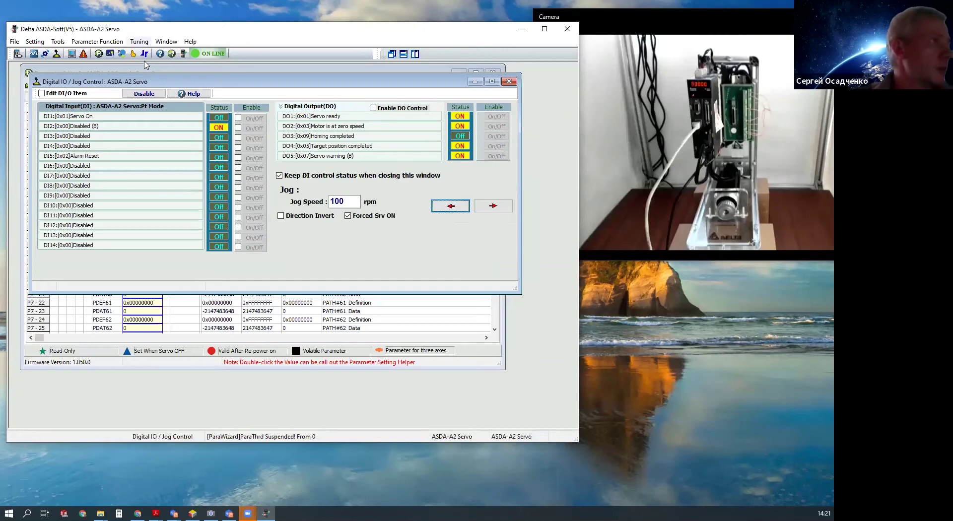
Step: Open Auto Gain Tuning, enable its gain control panel, accept the jogging notice and widen the window
{"action": "left_click", "coordinate": [57, 42]}
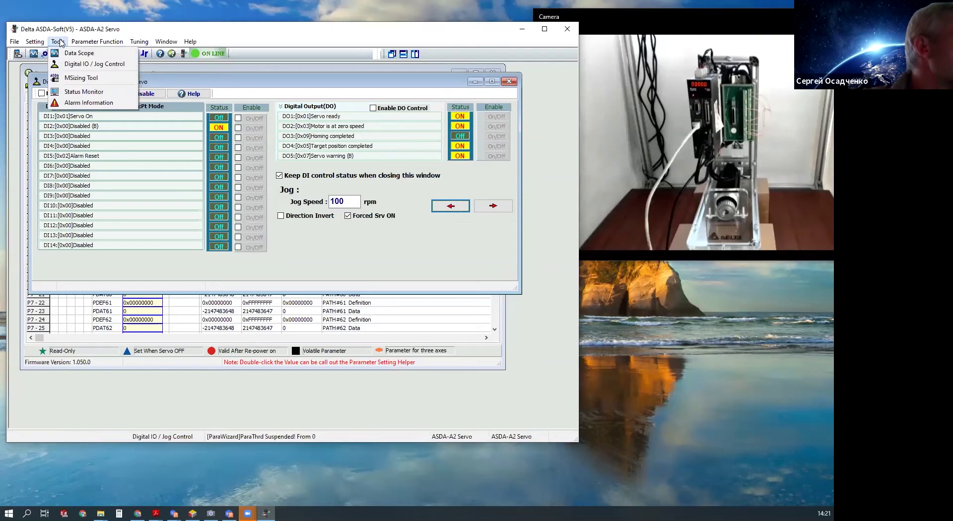
{"action": "left_click", "coordinate": [100, 32]}
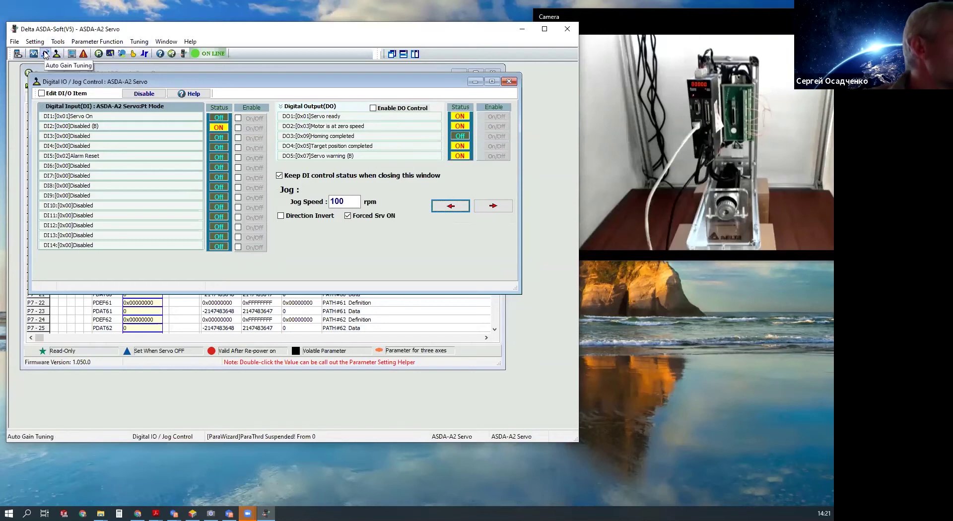
{"action": "left_click", "coordinate": [45, 53]}
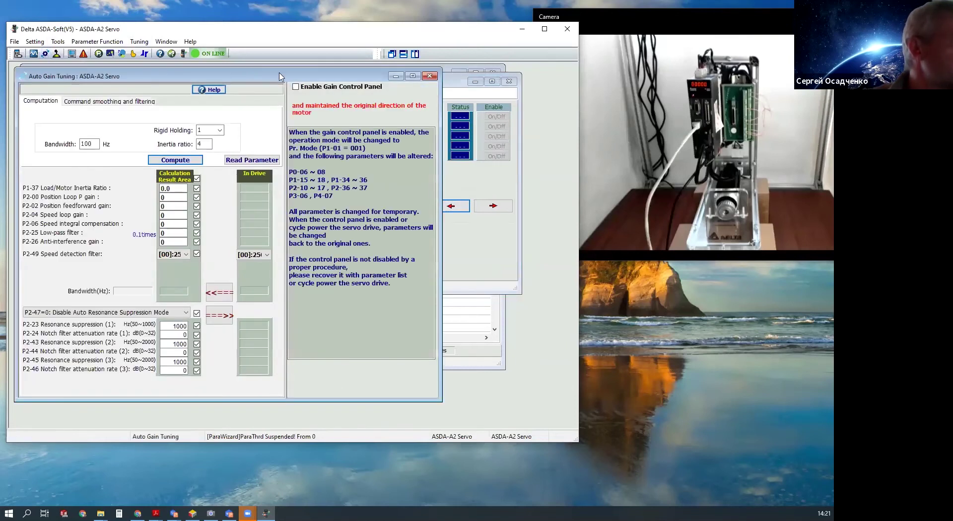
{"action": "left_click_drag", "start_coordinate": [281, 76], "coordinate": [336, 76]}
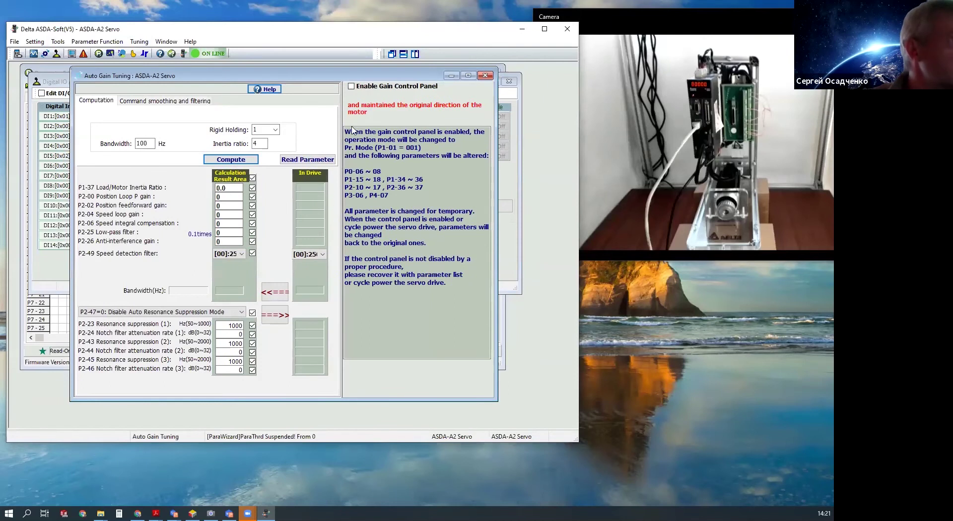
{"action": "left_click", "coordinate": [351, 87]}
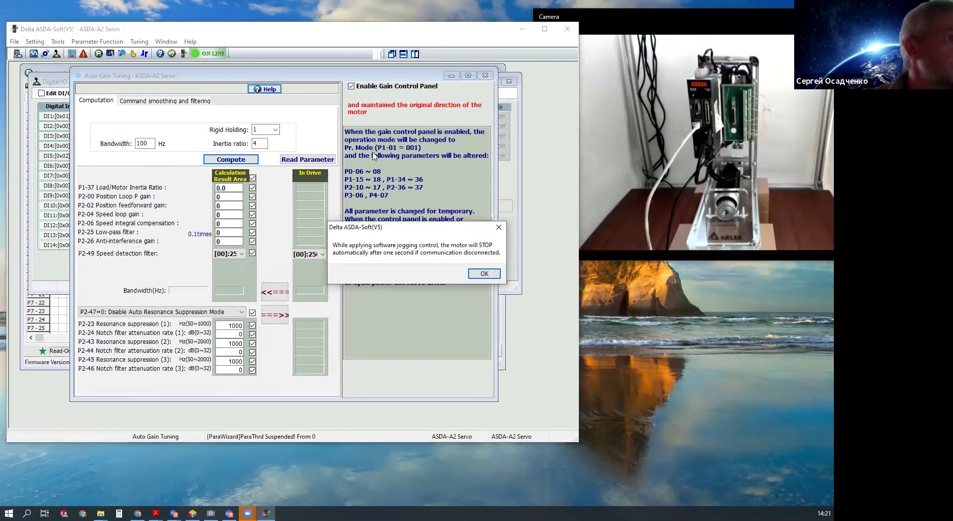
{"action": "left_click", "coordinate": [484, 274]}
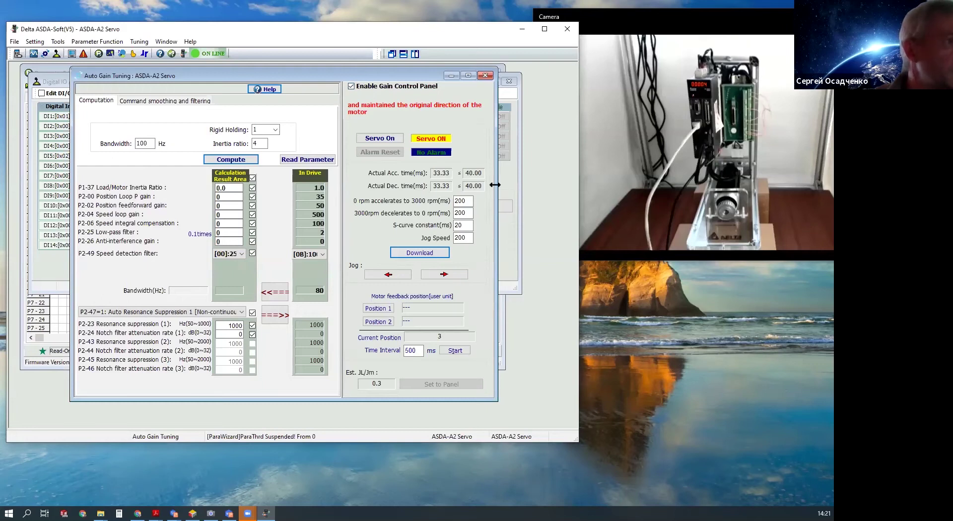
{"action": "left_click_drag", "start_coordinate": [495, 185], "coordinate": [523, 181]}
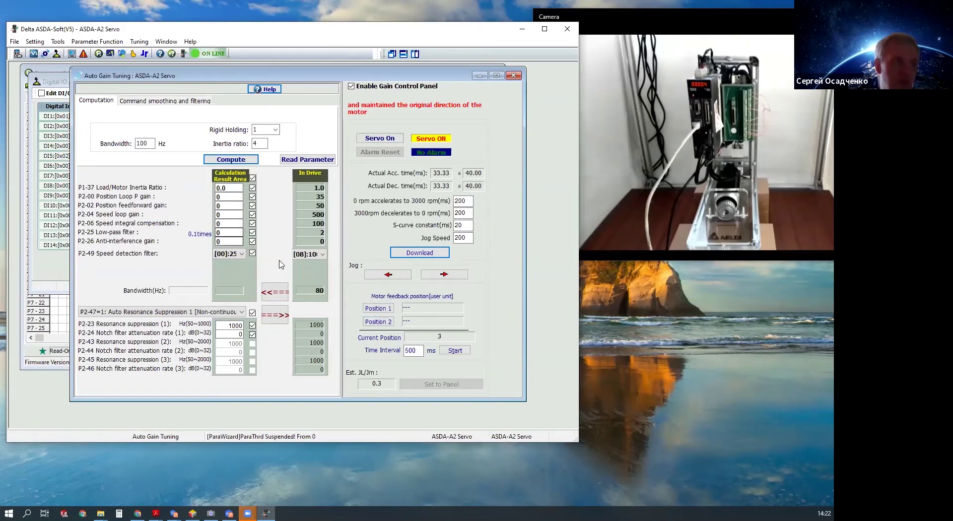
Step: Jog the motor in the left-arrow direction, store the reached point as Position 1, and try to download a jog speed of 20
{"action": "left_click", "coordinate": [389, 279]}
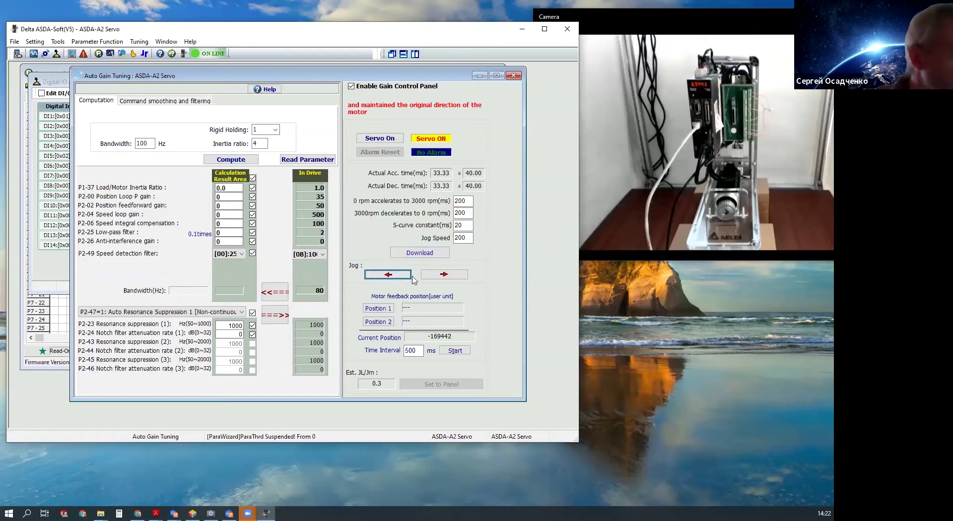
{"action": "left_click", "coordinate": [378, 308]}
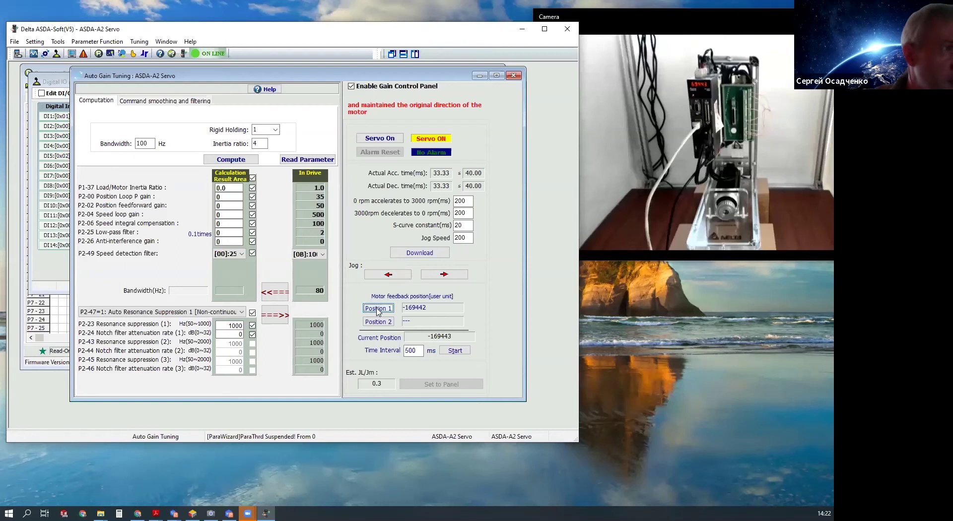
{"action": "key", "text": "BackSpace"}
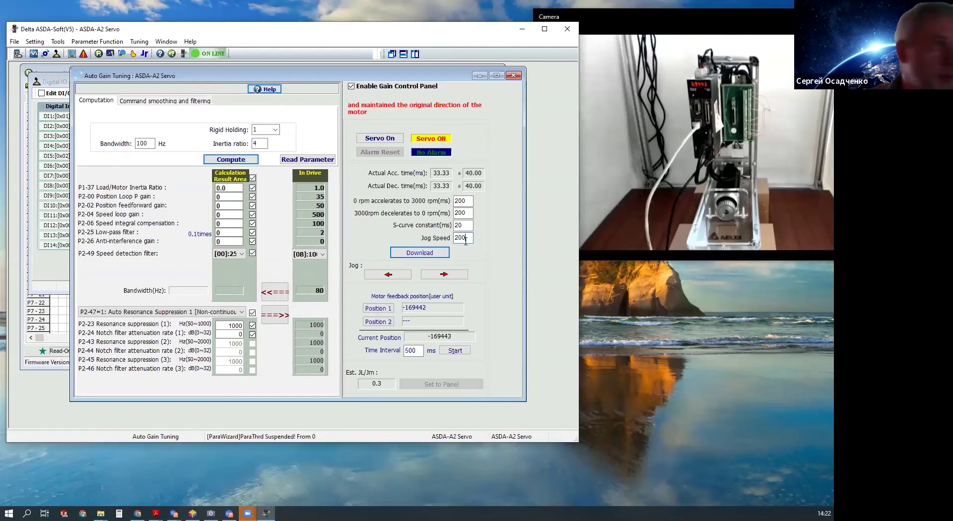
{"action": "left_click", "coordinate": [433, 253]}
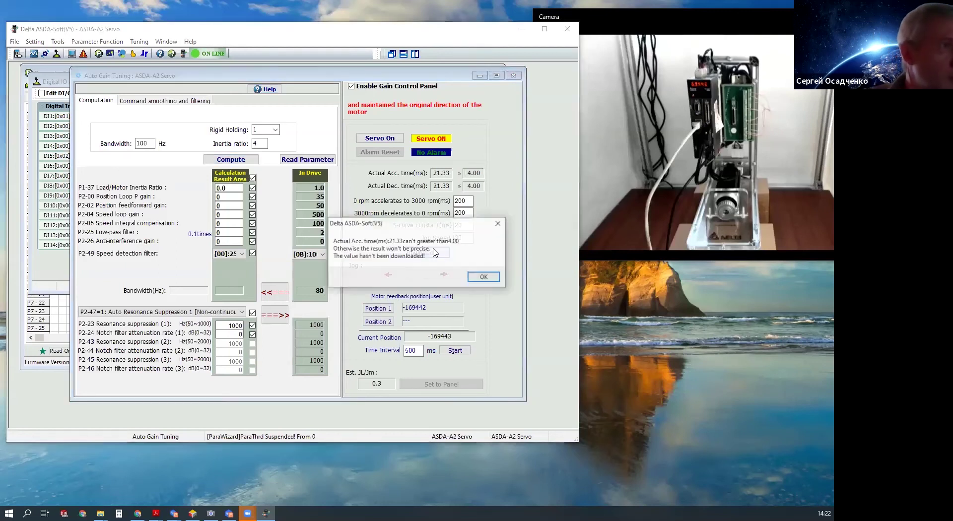
{"action": "left_click", "coordinate": [482, 279]}
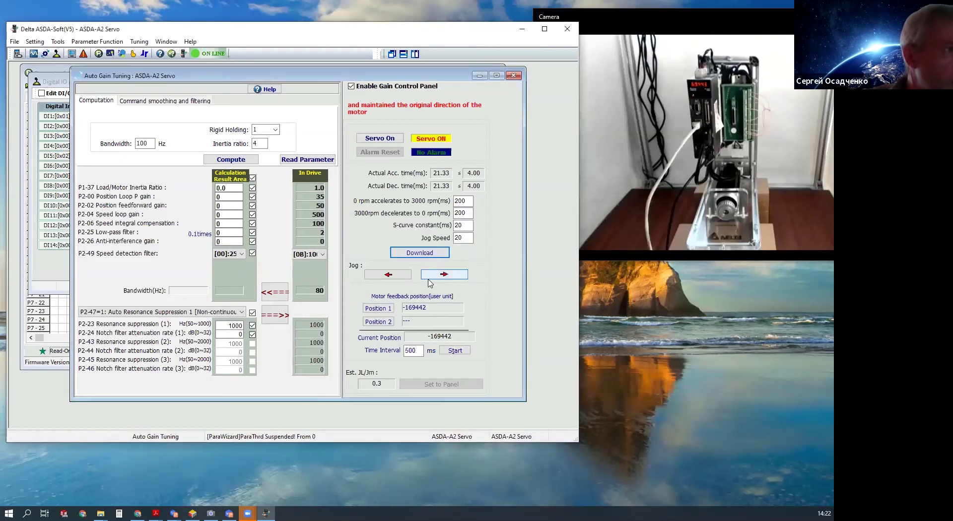
Step: Jog the motor in the right-arrow direction well past Position 1 and store the reached point as Position 2
{"action": "left_click", "coordinate": [453, 277]}
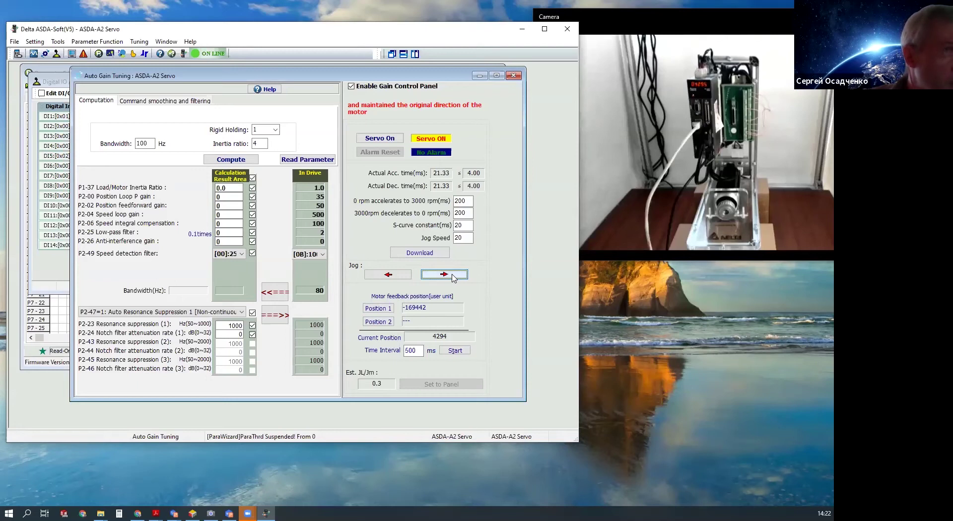
{"action": "left_click", "coordinate": [453, 277]}
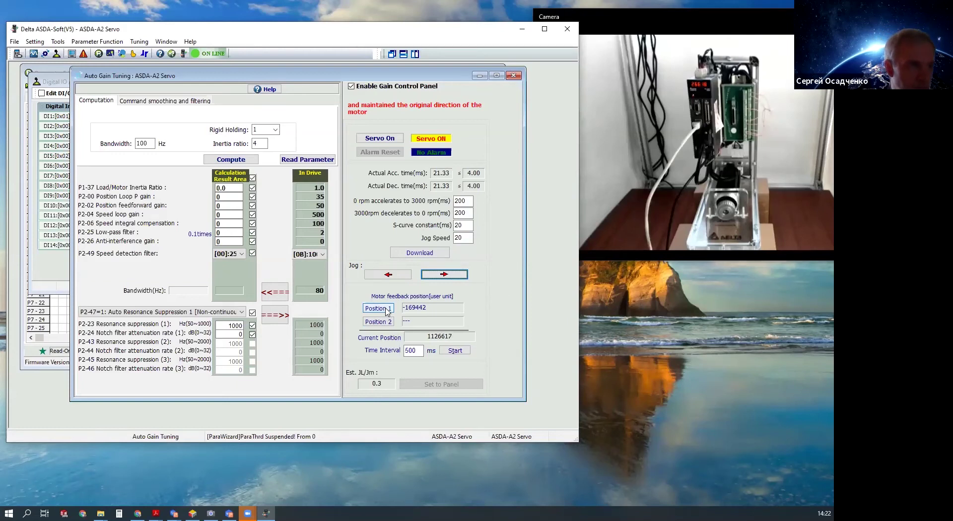
{"action": "left_click", "coordinate": [380, 321]}
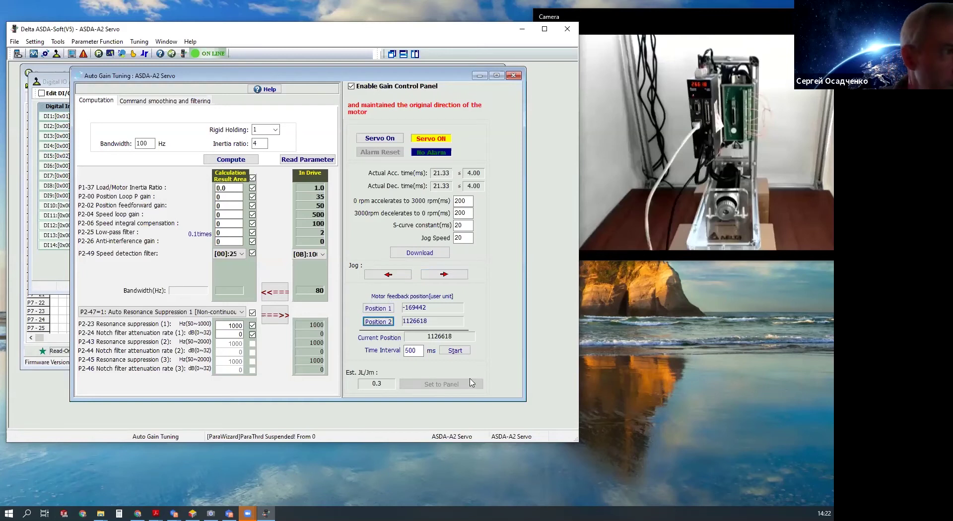
Step: Run the motor between Position 1 and Position 2 at a 500 ms interval, stop it, and transfer the inertia estimate to the computation panel
{"action": "left_click", "coordinate": [455, 351]}
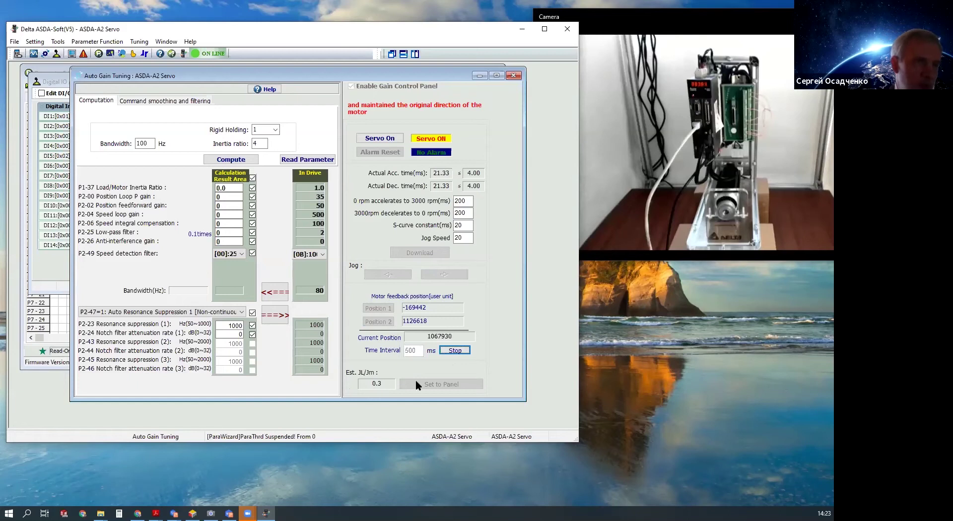
{"action": "left_click", "coordinate": [455, 351]}
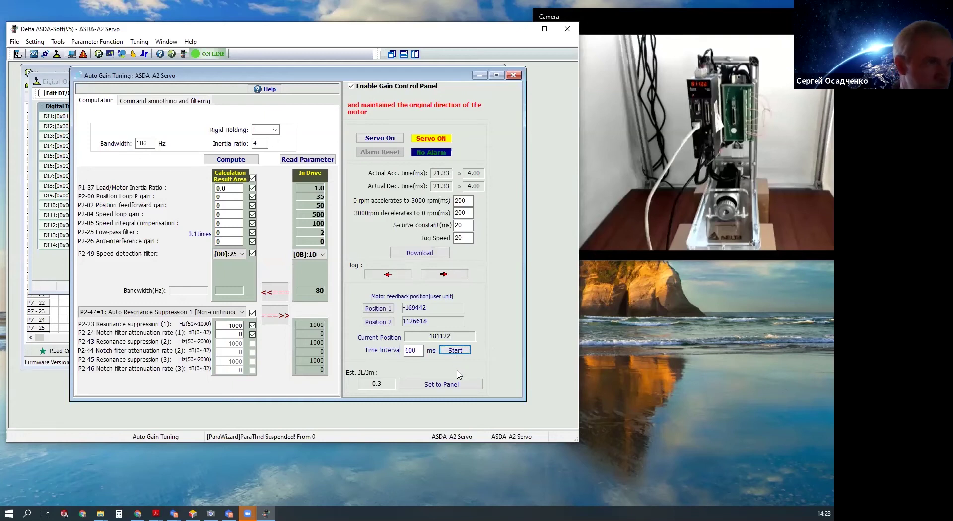
{"action": "left_click", "coordinate": [446, 384]}
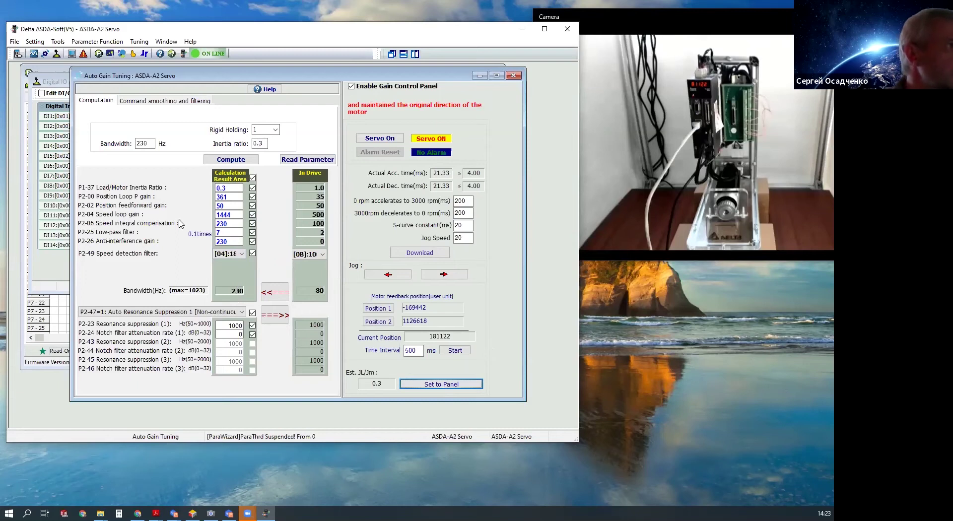
Step: Select P2-47=1: Auto Resonance Suppression 1 and download the calculated gain values to the servo drive
{"action": "left_click", "coordinate": [131, 316]}
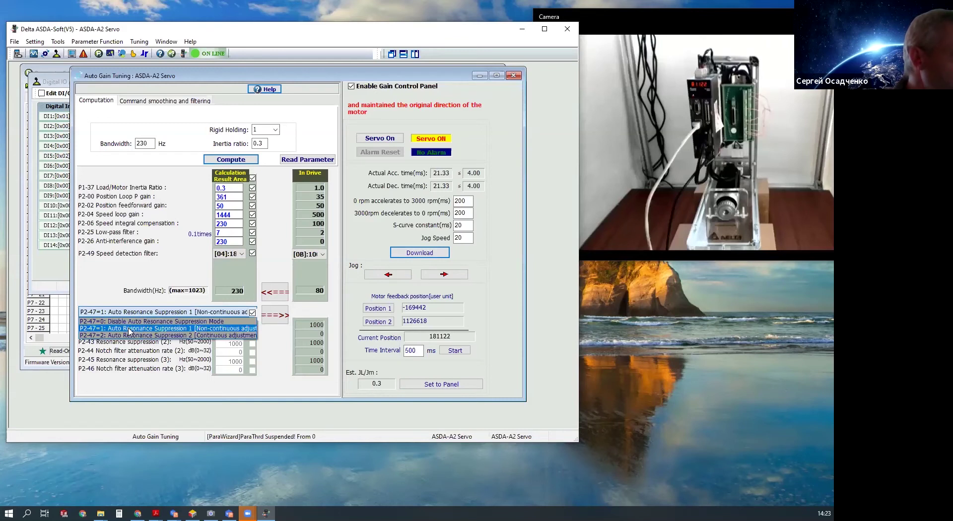
{"action": "left_click", "coordinate": [129, 330]}
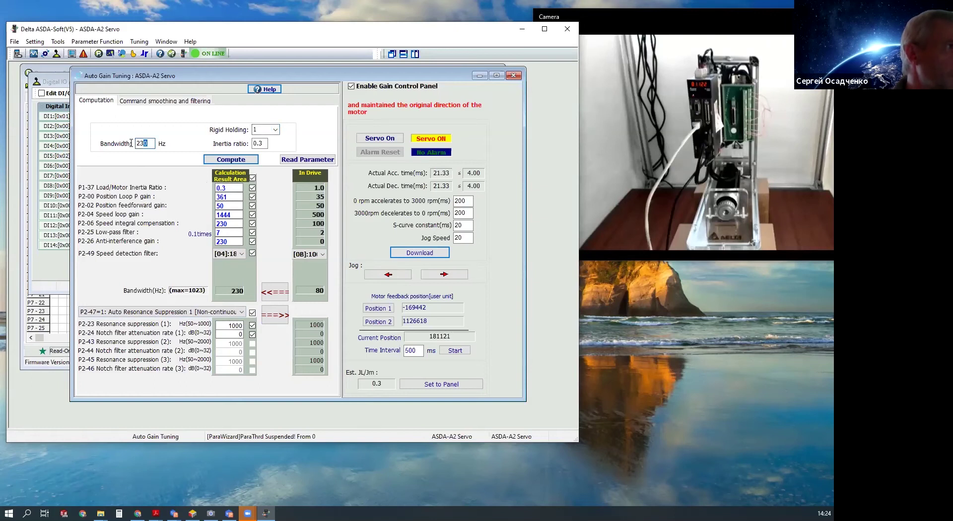
{"action": "left_click", "coordinate": [277, 317]}
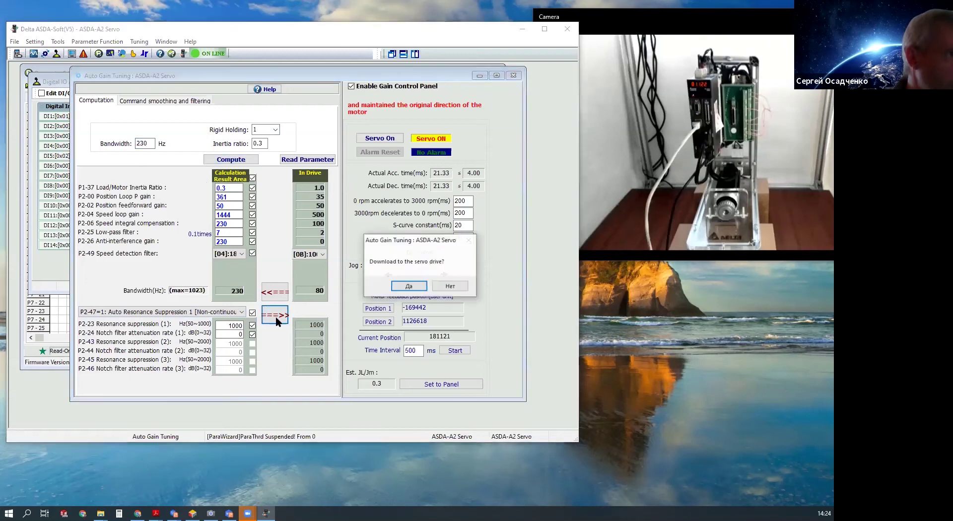
{"action": "left_click", "coordinate": [411, 286]}
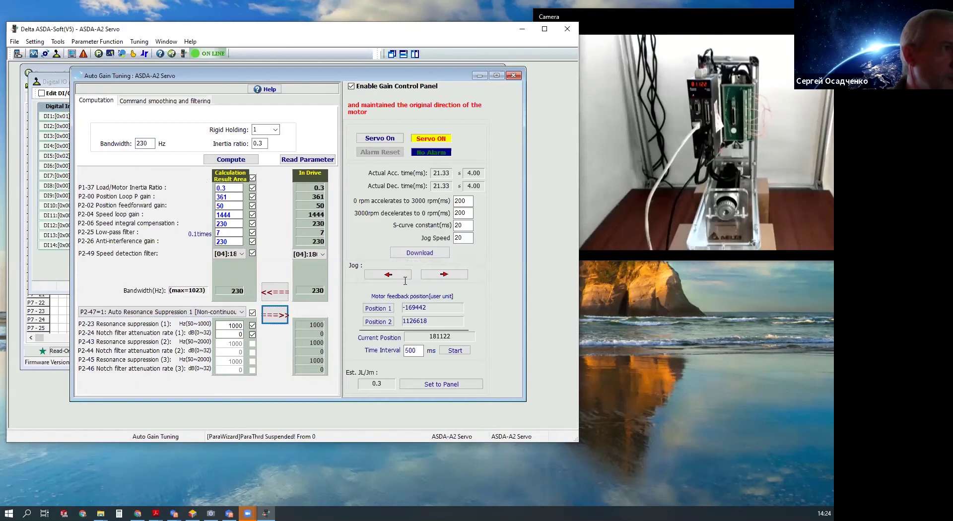
Step: Run the motor between Position 1 and Position 2 at the 500 ms interval with the downloaded gains, and stop it
{"action": "left_click", "coordinate": [455, 351]}
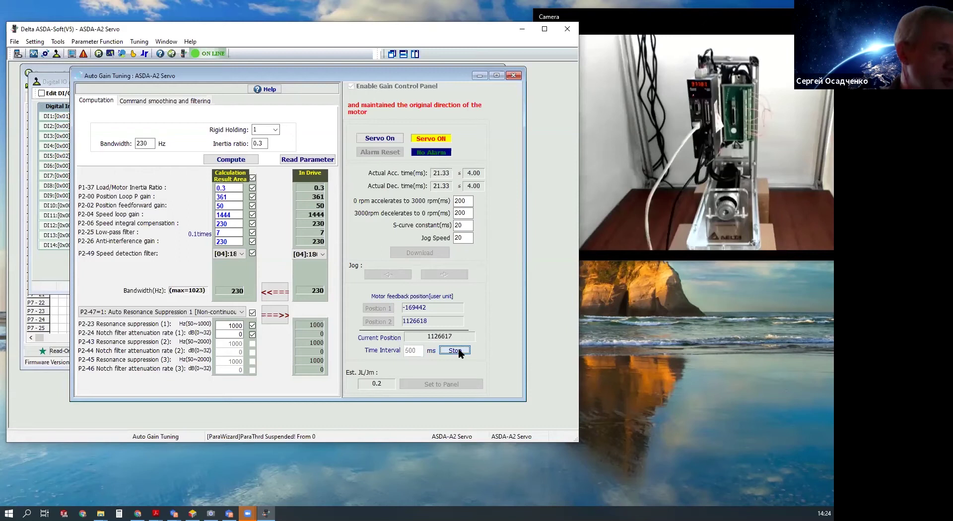
{"action": "left_click", "coordinate": [455, 350]}
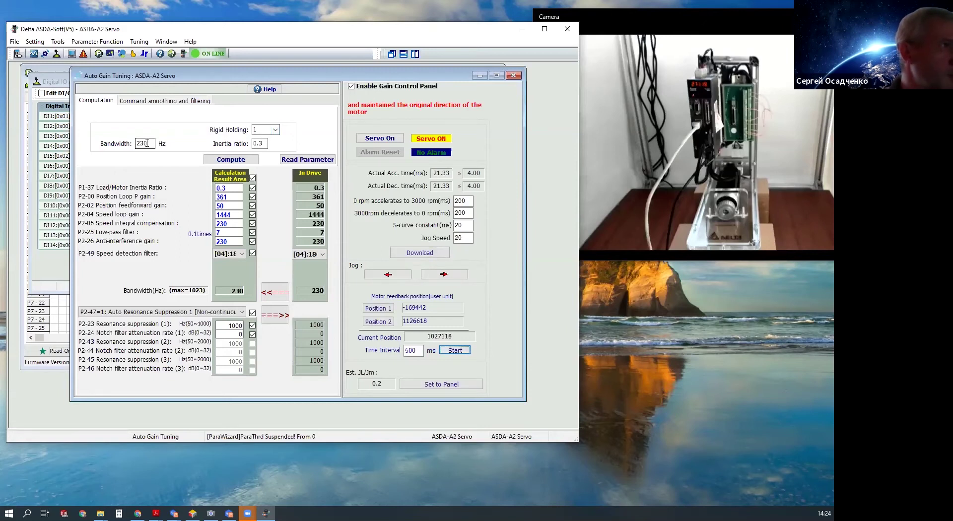
Step: Set the tuning bandwidth to 400 Hz and compute the gain values
{"action": "left_click", "coordinate": [275, 130]}
{"action": "left_click", "coordinate": [256, 144]}
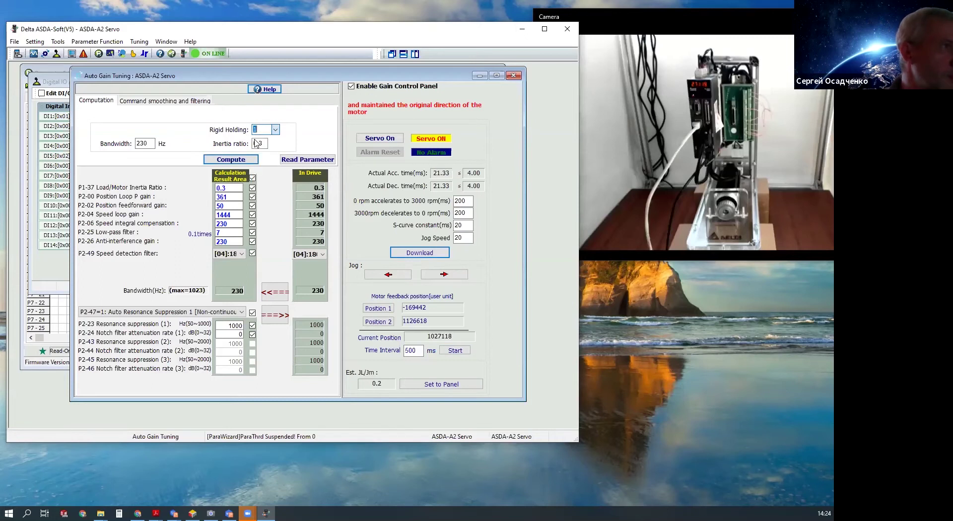
{"action": "left_click", "coordinate": [150, 144]}
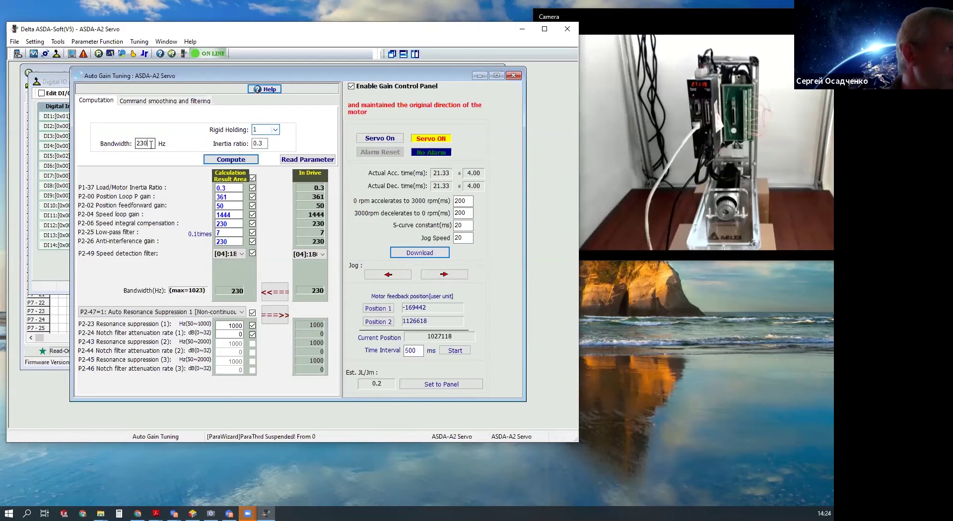
{"action": "left_click_drag", "start_coordinate": [150, 144], "coordinate": [126, 143]}
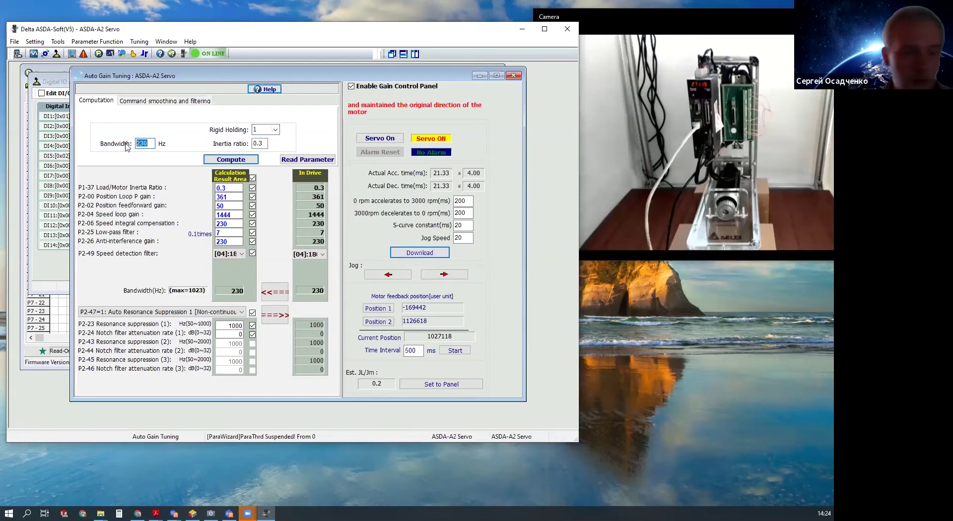
{"action": "type", "text": "00"}
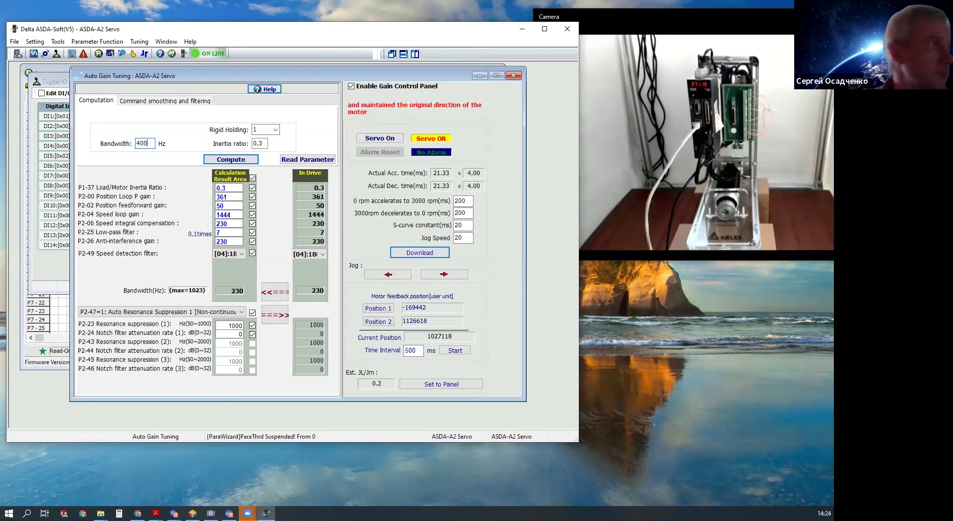
{"action": "left_click", "coordinate": [228, 160]}
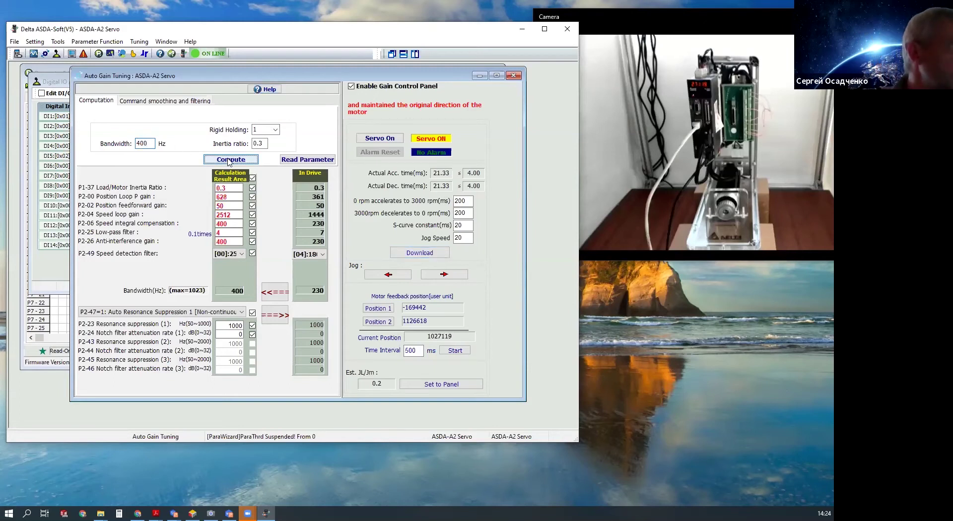
Step: Download the 400 Hz gain values to the servo drive and run the motor briefly between the two stored positions
{"action": "left_click", "coordinate": [283, 316]}
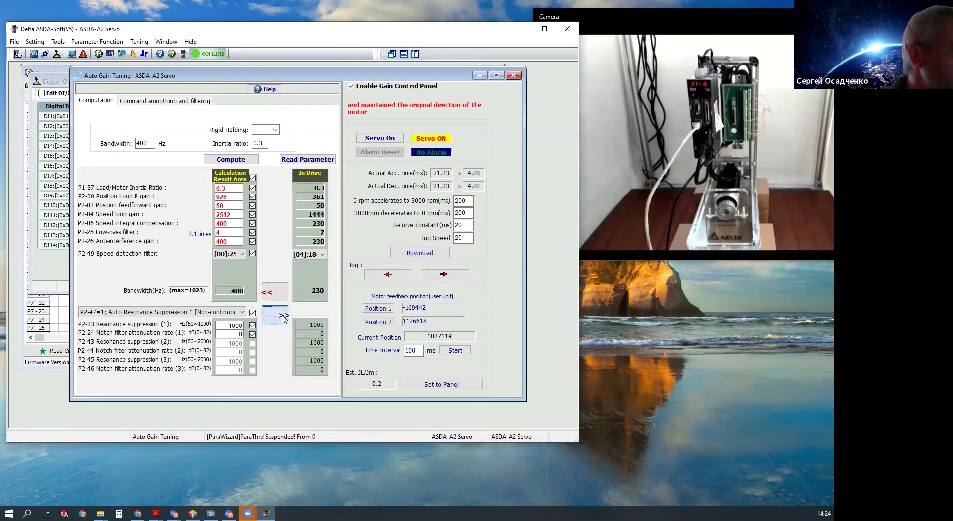
{"action": "left_click", "coordinate": [410, 284]}
{"action": "left_click", "coordinate": [454, 351]}
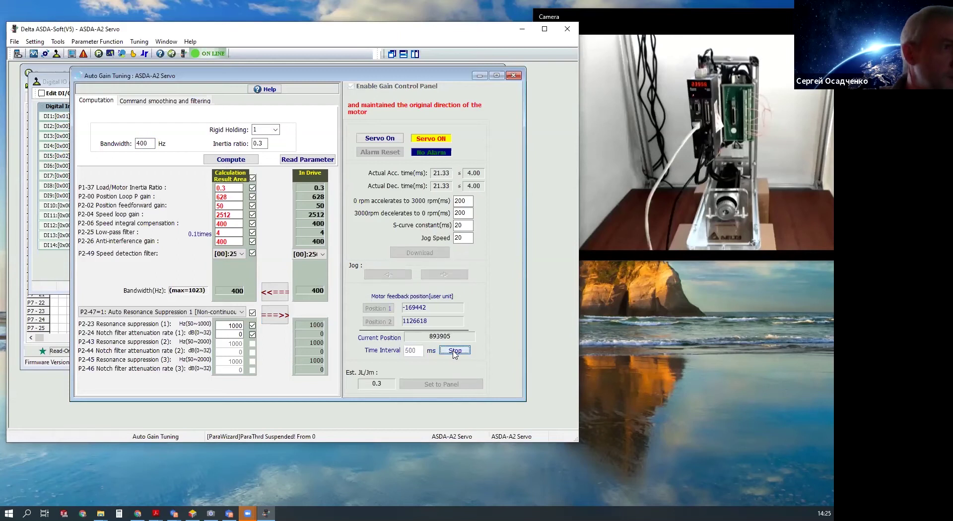
{"action": "left_click", "coordinate": [454, 352]}
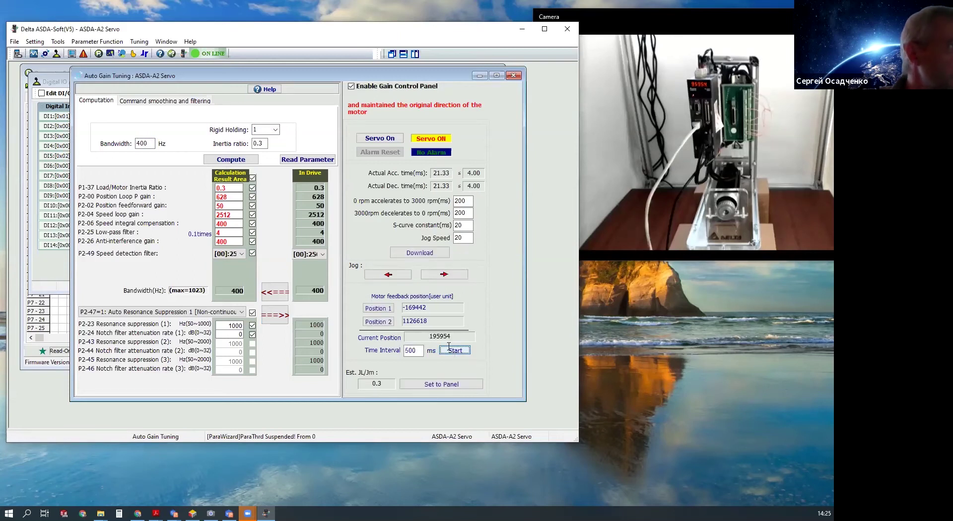
Step: Set Rigid Holding to 4 and recompute the gain values at the 400 Hz bandwidth
{"action": "left_click", "coordinate": [139, 143]}
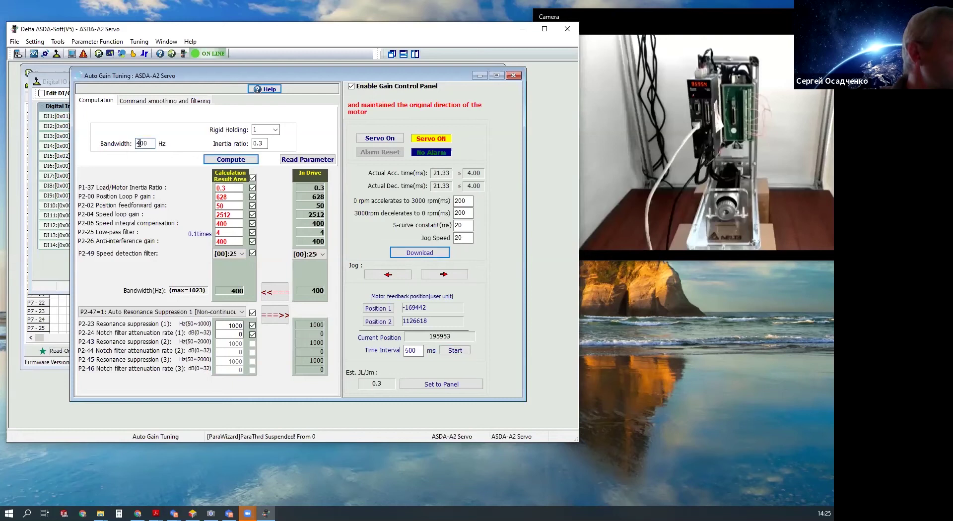
{"action": "left_click_drag", "start_coordinate": [137, 143], "coordinate": [141, 143]}
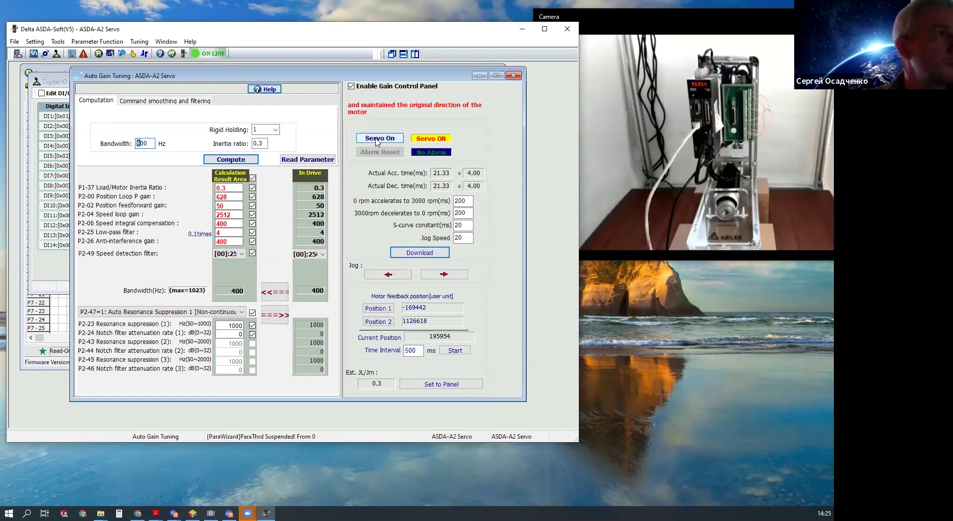
{"action": "left_click", "coordinate": [276, 130]}
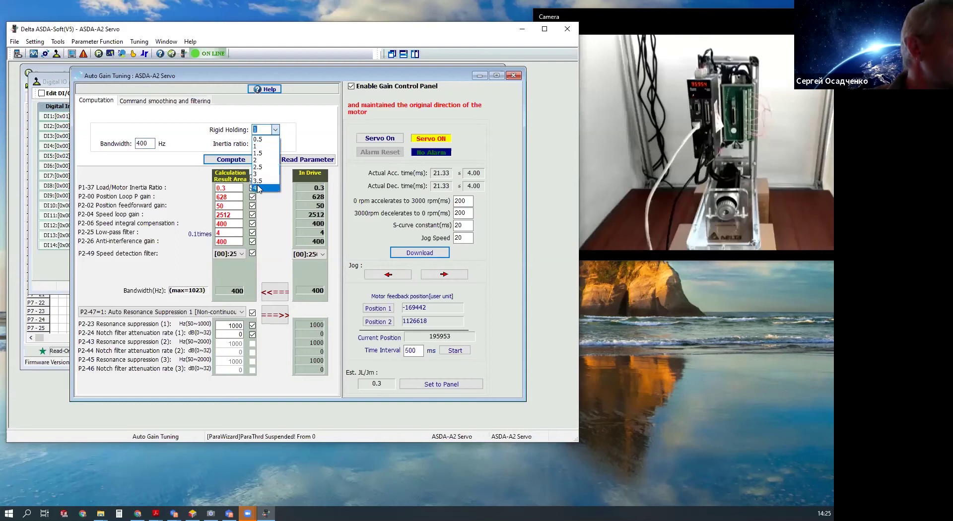
{"action": "left_click", "coordinate": [258, 189]}
{"action": "left_click", "coordinate": [258, 147]}
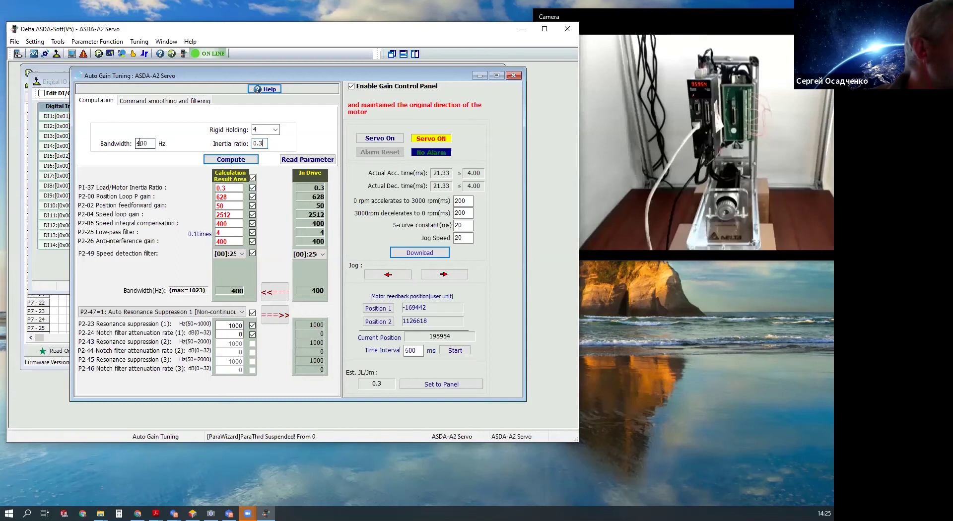
{"action": "left_click", "coordinate": [141, 145]}
{"action": "key", "text": "Return"}
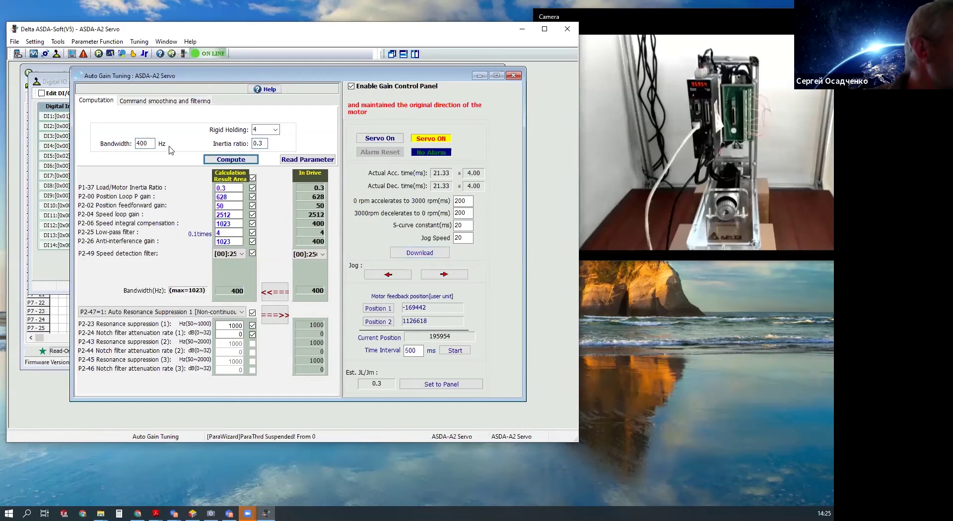
Step: Raise the tuning bandwidth to 600 Hz and recompute the gain values
{"action": "left_click", "coordinate": [139, 144]}
{"action": "key", "text": "Delete"}
{"action": "type", "text": "6"}
{"action": "left_click", "coordinate": [218, 160]}
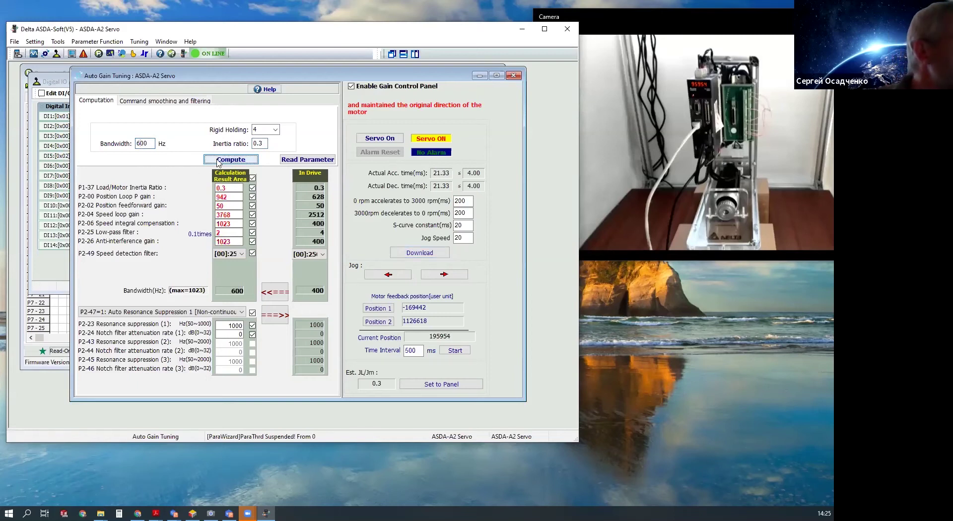
Step: Recompute the gains with an inertia ratio of 1 and run the motor briefly between the two stored positions
{"action": "double_click", "coordinate": [260, 143]}
{"action": "type", "text": "1"}
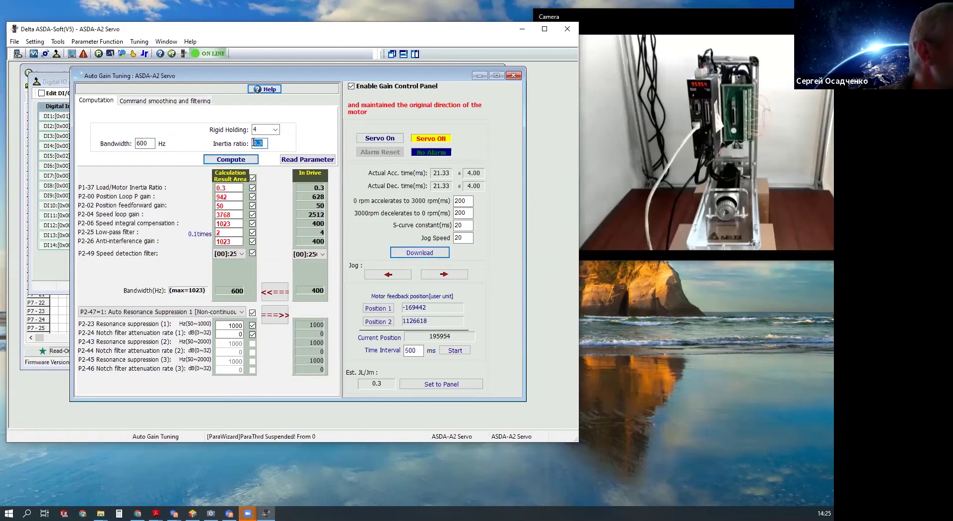
{"action": "left_click", "coordinate": [237, 160]}
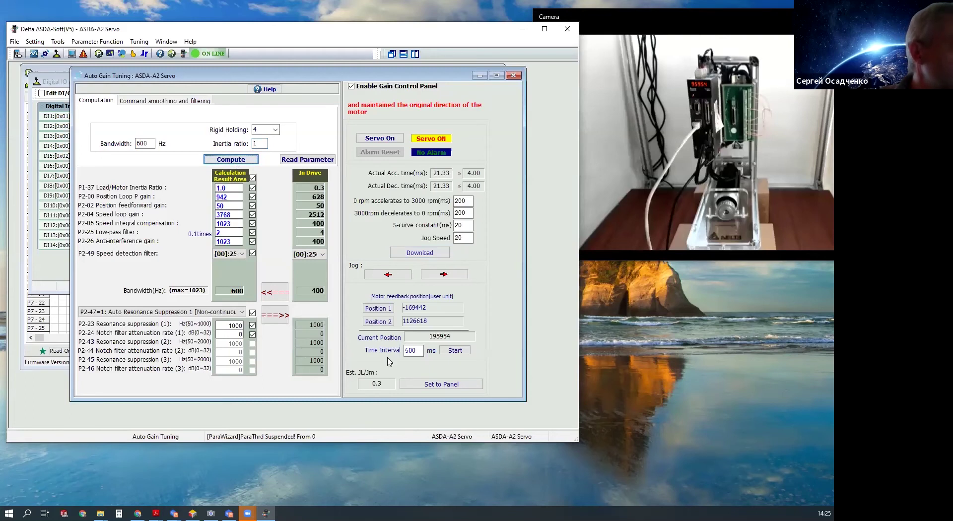
{"action": "left_click", "coordinate": [455, 351]}
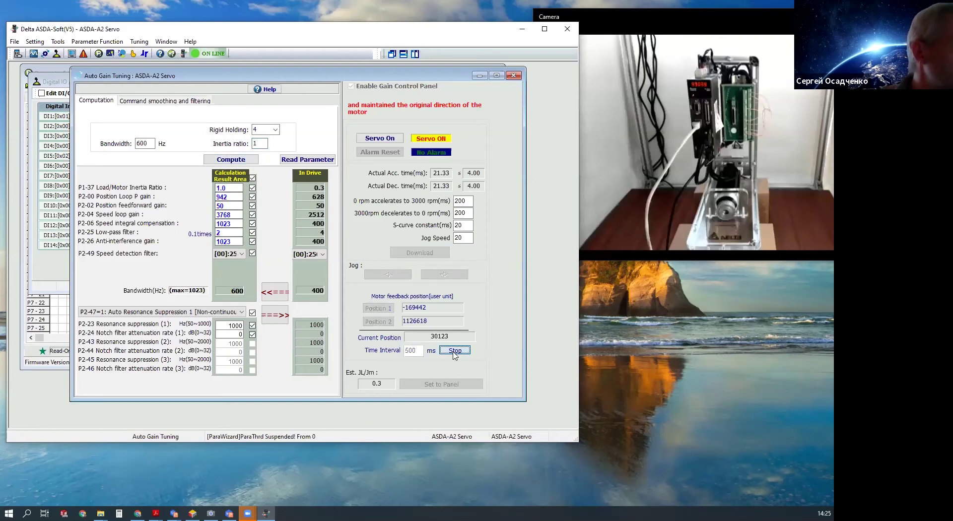
Step: Enter an inertia ratio of 5 and download the already calculated 600 Hz gain values to the servo drive
{"action": "left_click", "coordinate": [259, 144]}
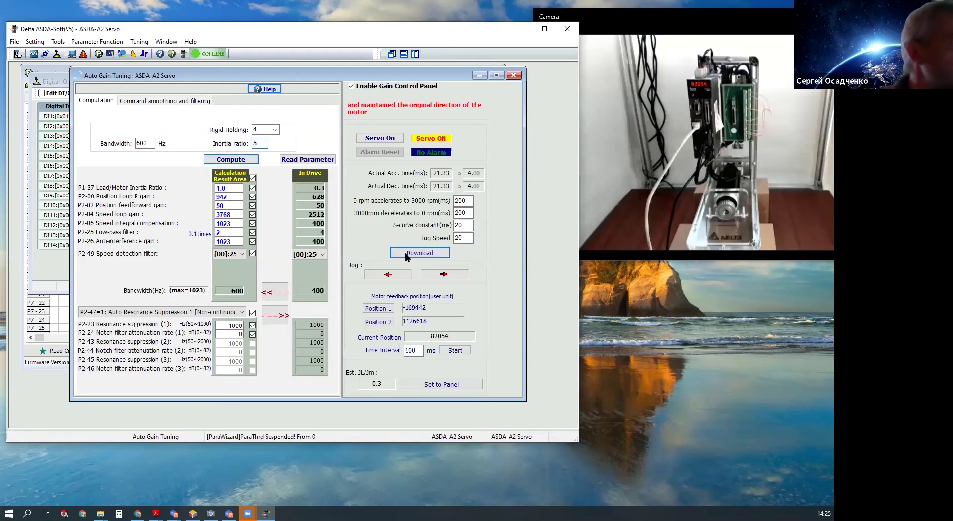
{"action": "left_click", "coordinate": [273, 316]}
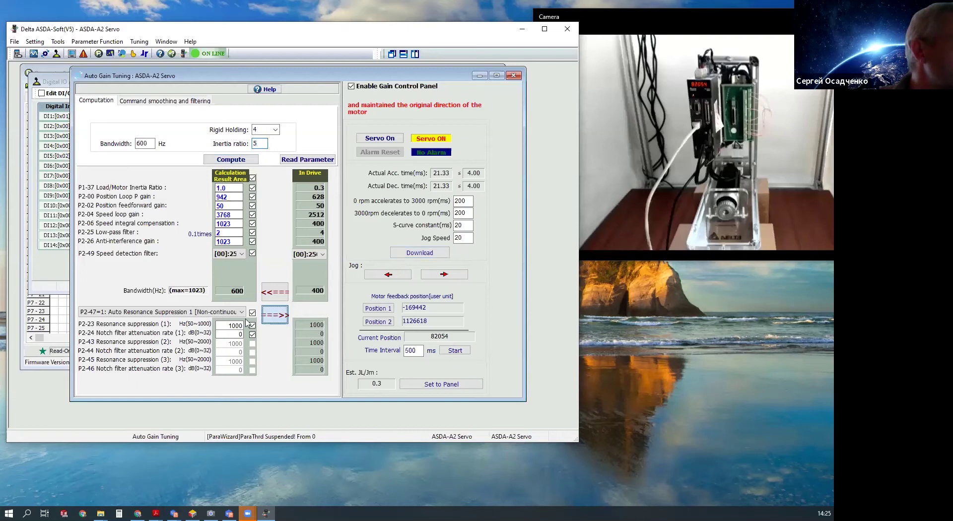
{"action": "left_click", "coordinate": [409, 288]}
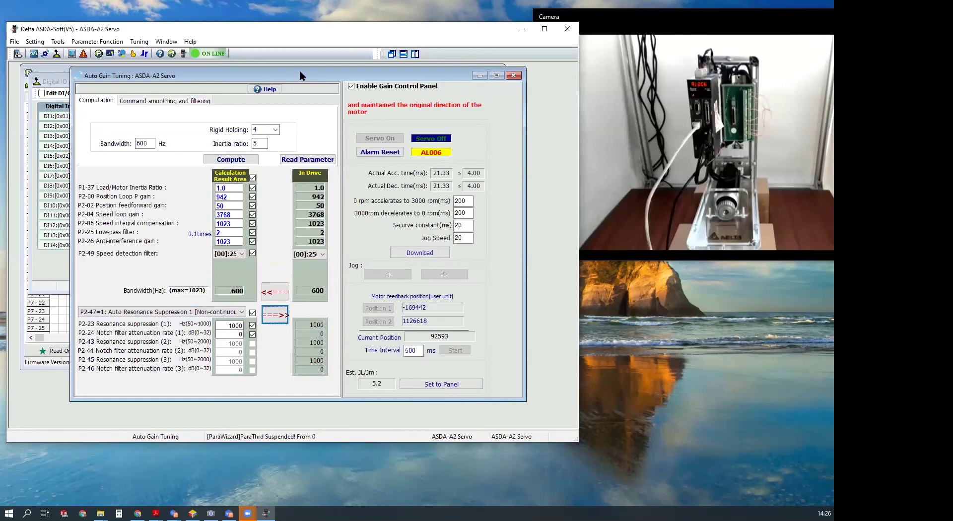
Step: Reset the AL006 alarm on the servo drive
{"action": "left_click_drag", "start_coordinate": [300, 72], "coordinate": [305, 72]}
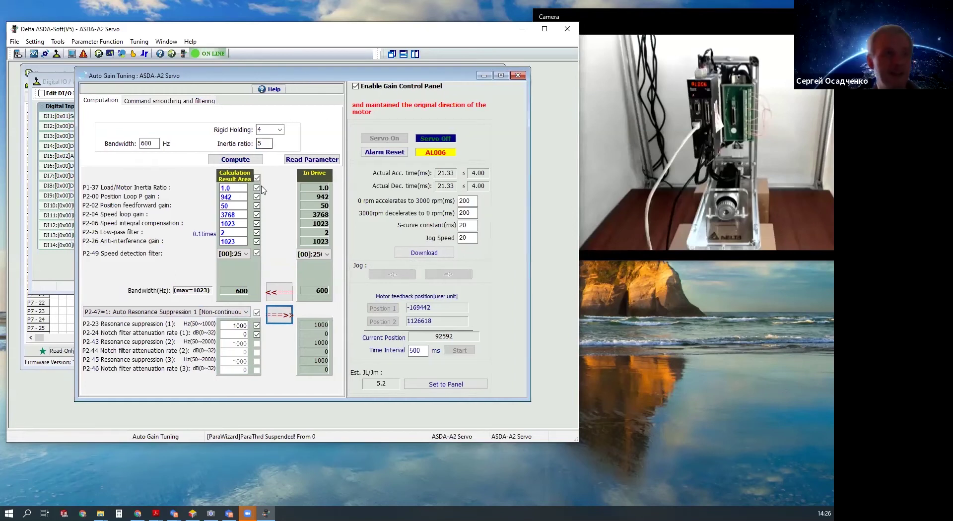
{"action": "double_click", "coordinate": [265, 143]}
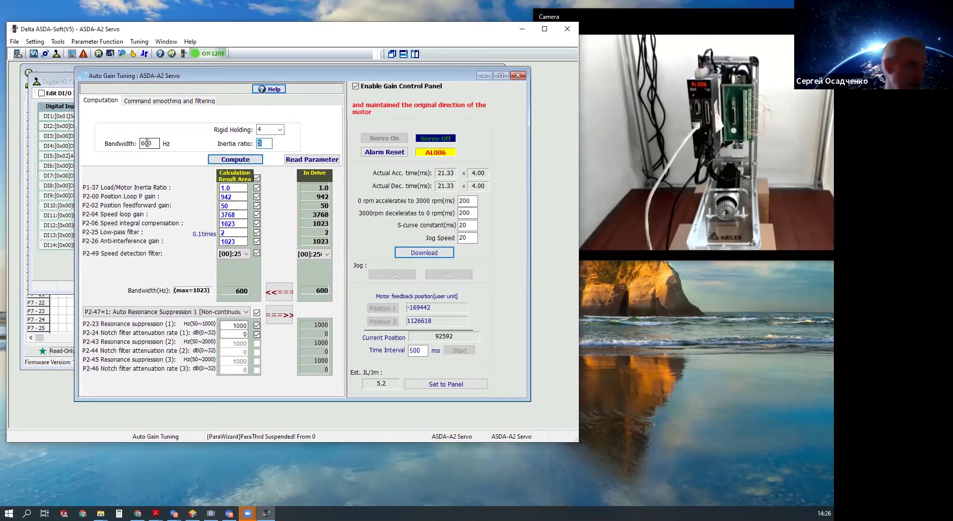
{"action": "double_click", "coordinate": [142, 144]}
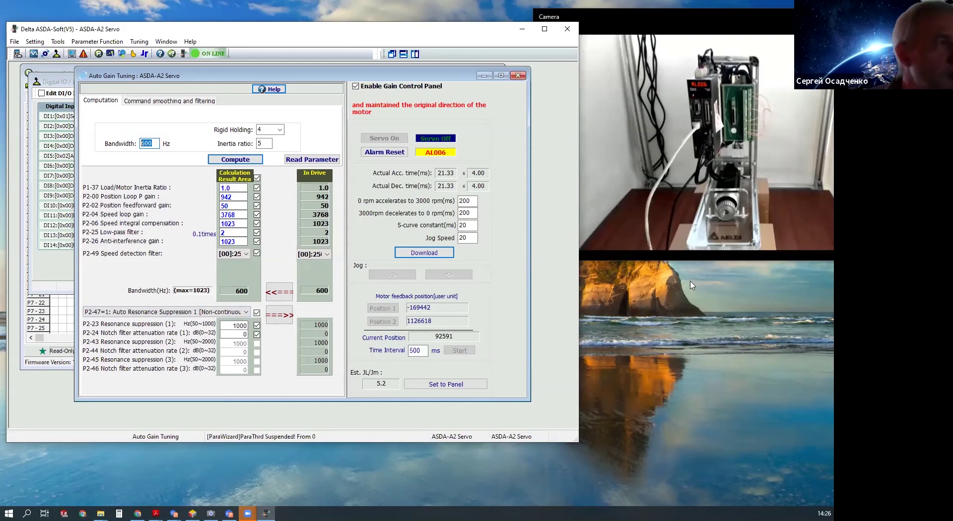
{"action": "left_click", "coordinate": [384, 152]}
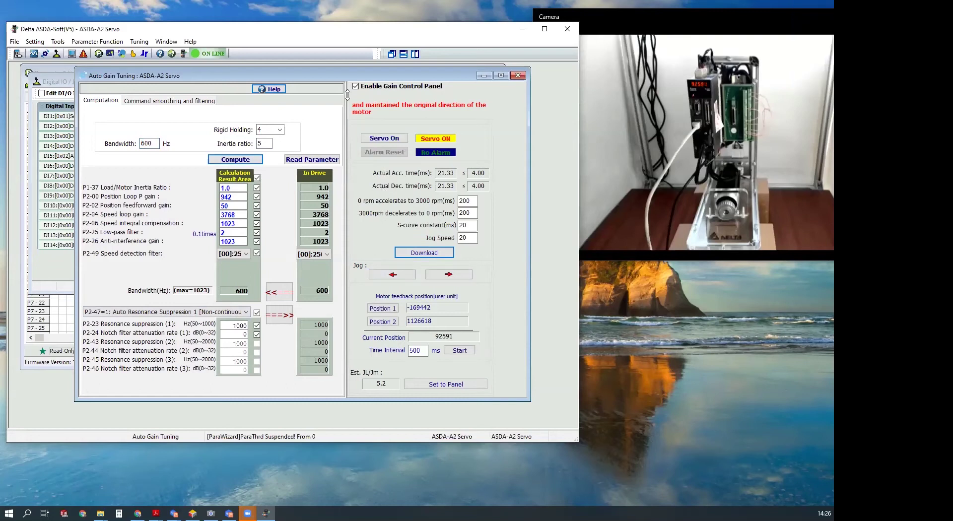
{"action": "left_click_drag", "start_coordinate": [321, 34], "coordinate": [347, 41]}
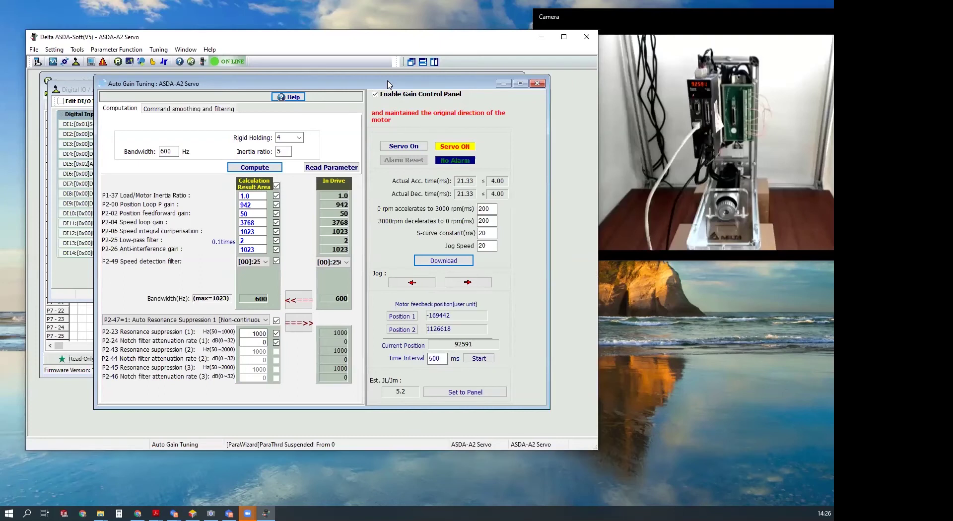
{"action": "left_click_drag", "start_coordinate": [388, 84], "coordinate": [391, 86]}
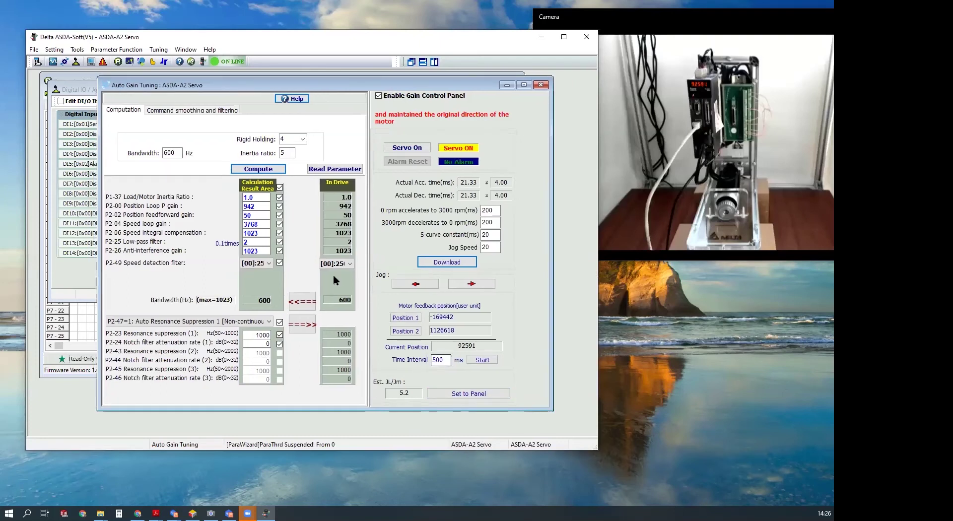
Step: Set Rigid Holding to 0.5 and recompute the gain values with the inertia ratio of 5
{"action": "left_click", "coordinate": [287, 140]}
{"action": "left_click", "coordinate": [284, 149]}
{"action": "left_click", "coordinate": [270, 169]}
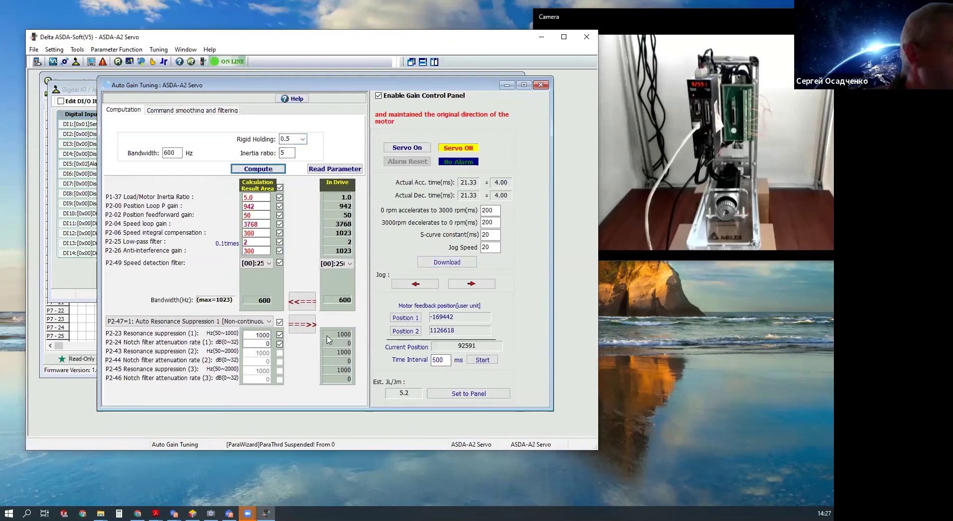
Step: Download the recomputed gains to the servo drive, confirming the transfer, and start the motor run between Position 1 and Position 2
{"action": "left_click", "coordinate": [304, 330]}
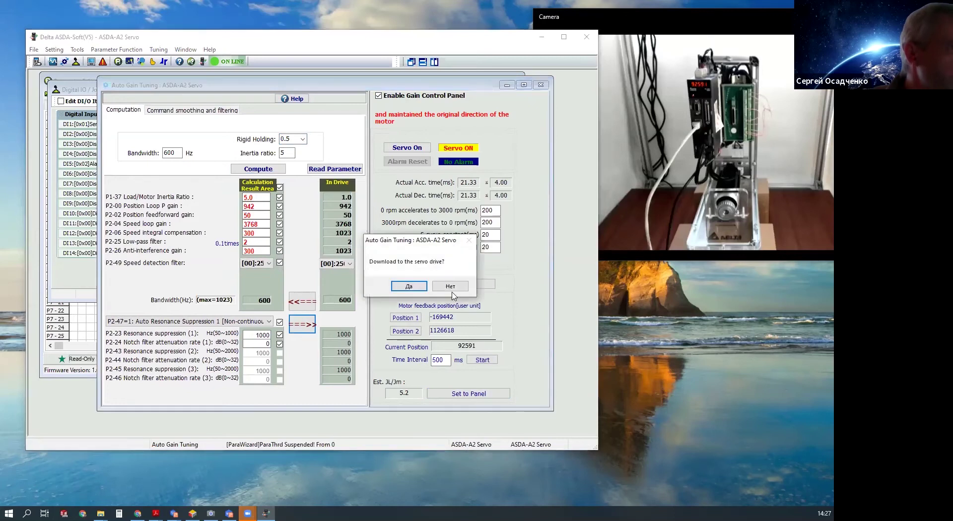
{"action": "left_click", "coordinate": [408, 286]}
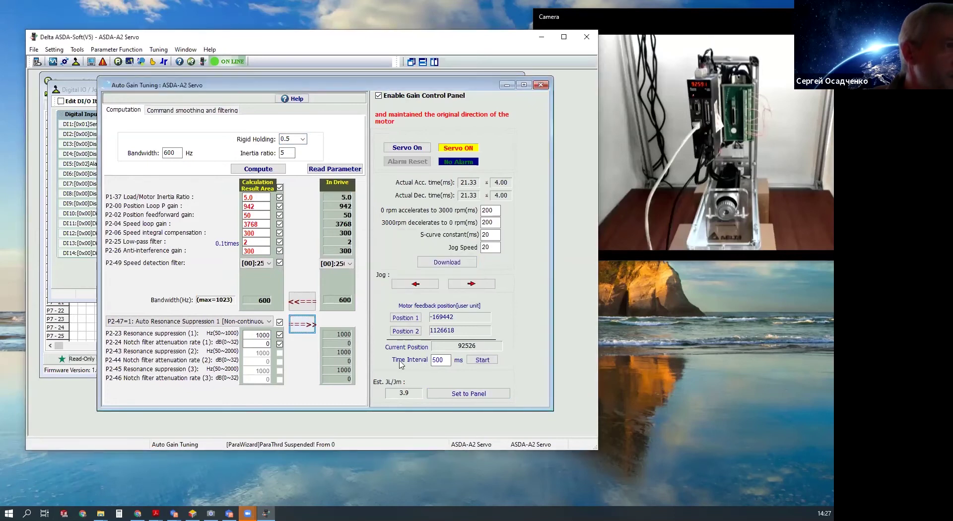
{"action": "left_click", "coordinate": [482, 361]}
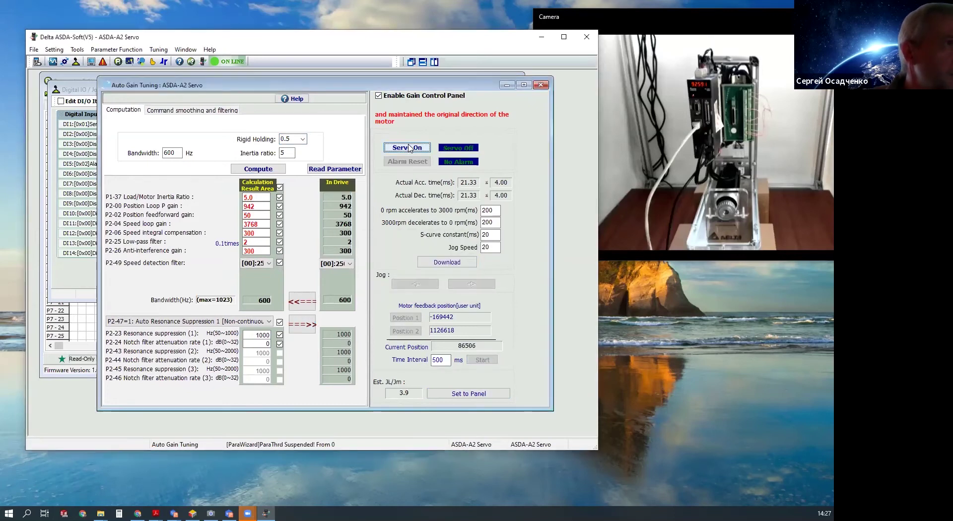
Step: Lower the tuning bandwidth to 300 Hz and recompute the gain values
{"action": "left_click", "coordinate": [165, 152]}
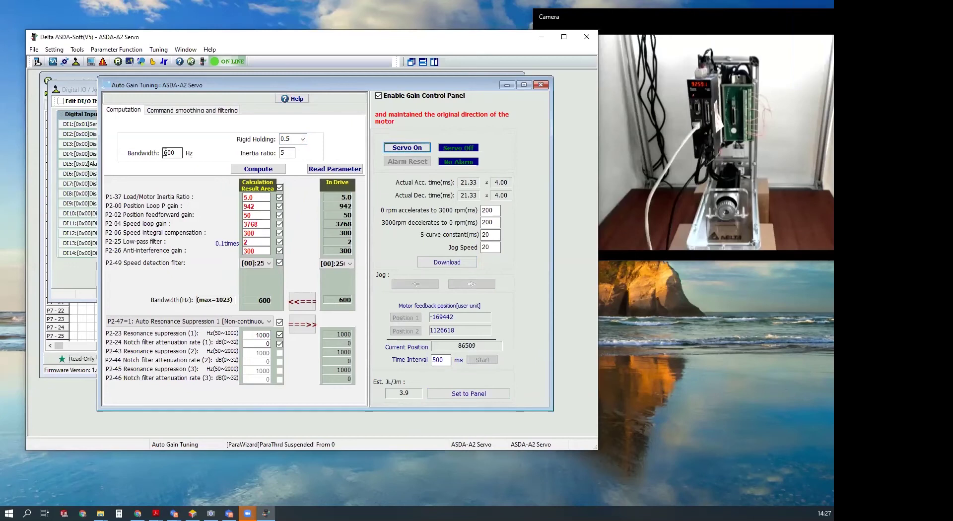
{"action": "double_click", "coordinate": [166, 153]}
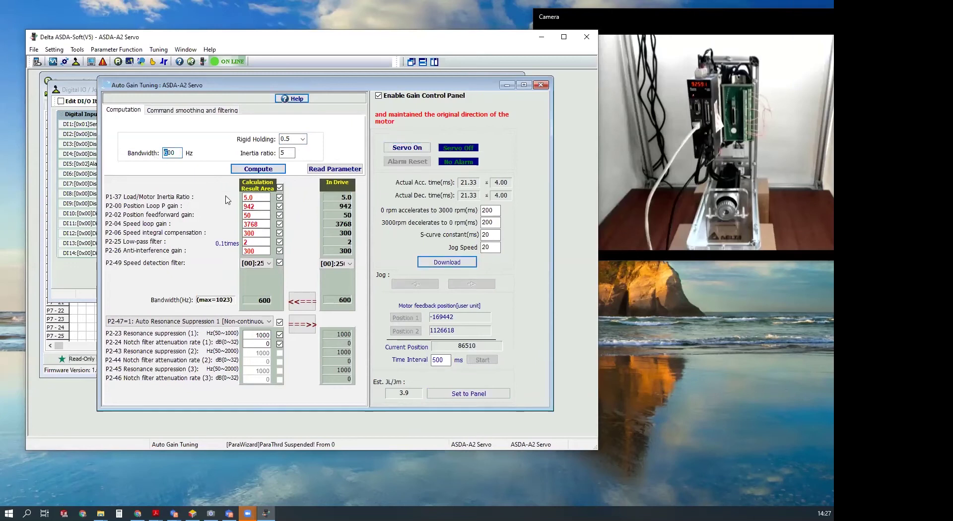
{"action": "type", "text": "300"}
{"action": "left_click", "coordinate": [259, 169]}
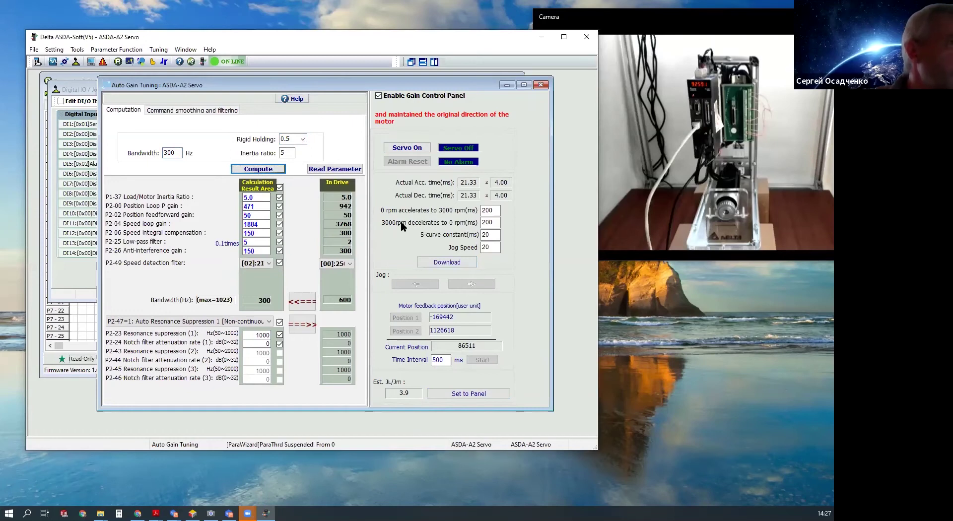
Step: Download the gains computed for 300 Hz bandwidth to the drive with the servo off, confirming the transfer
{"action": "left_click", "coordinate": [411, 148]}
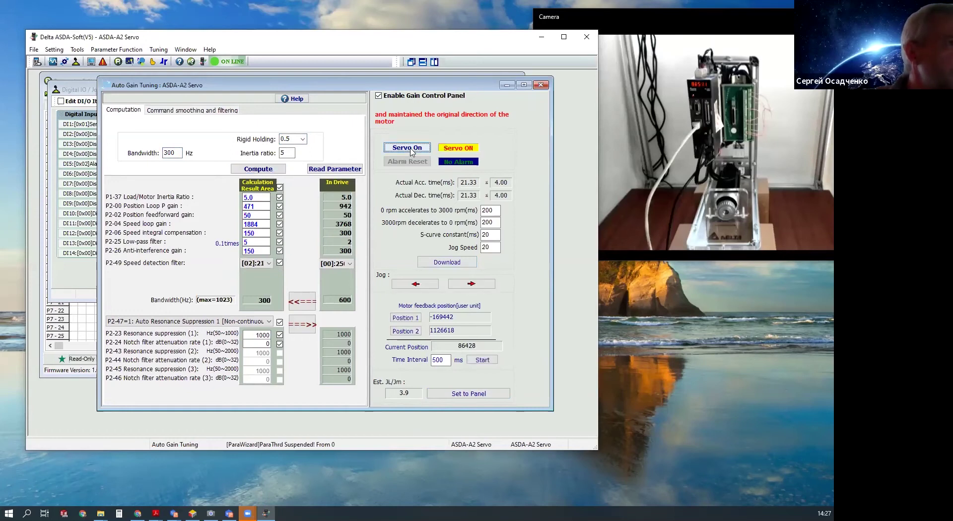
{"action": "left_click", "coordinate": [411, 148]}
{"action": "left_click", "coordinate": [303, 325]}
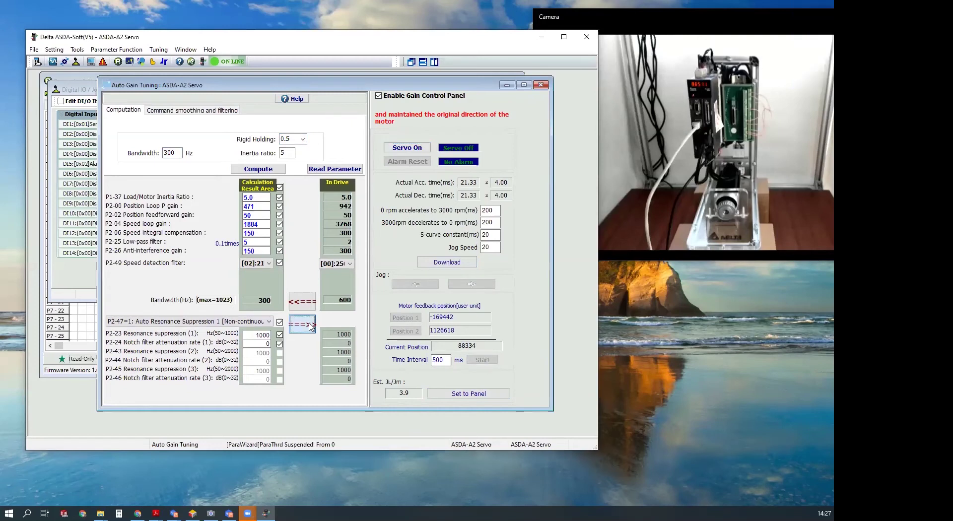
{"action": "left_click", "coordinate": [410, 286]}
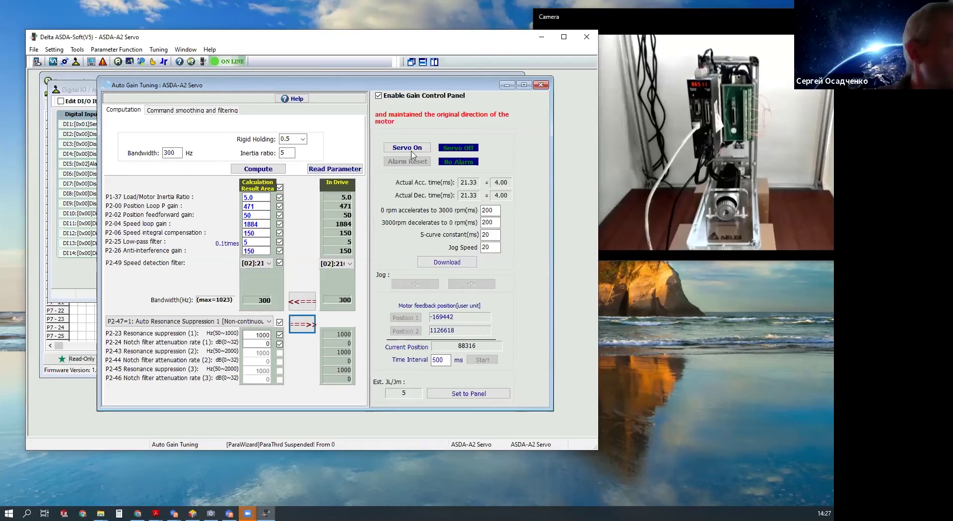
{"action": "left_click", "coordinate": [302, 325]}
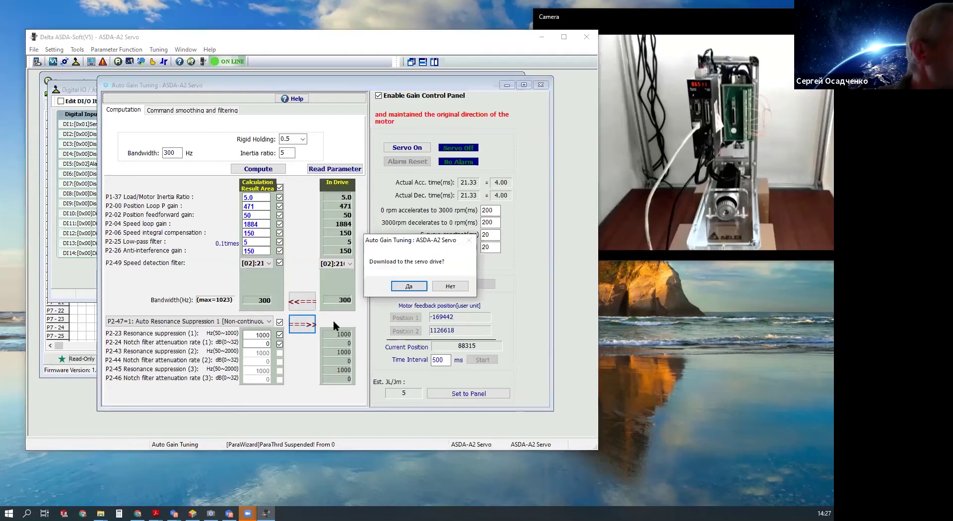
{"action": "left_click", "coordinate": [406, 289]}
Step: Switch the servo on, run the motor between Position 1 and Position 2, and stop it
{"action": "left_click", "coordinate": [407, 149]}
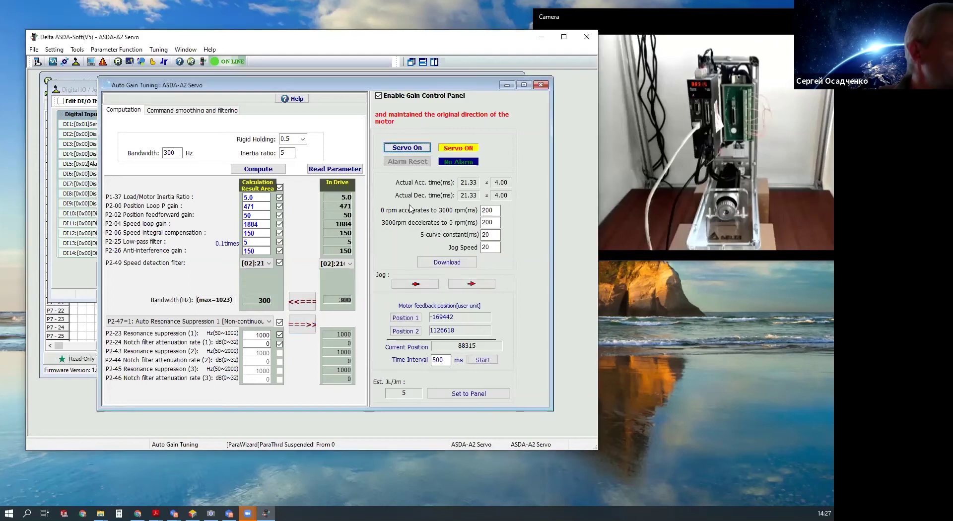
{"action": "left_click", "coordinate": [481, 362]}
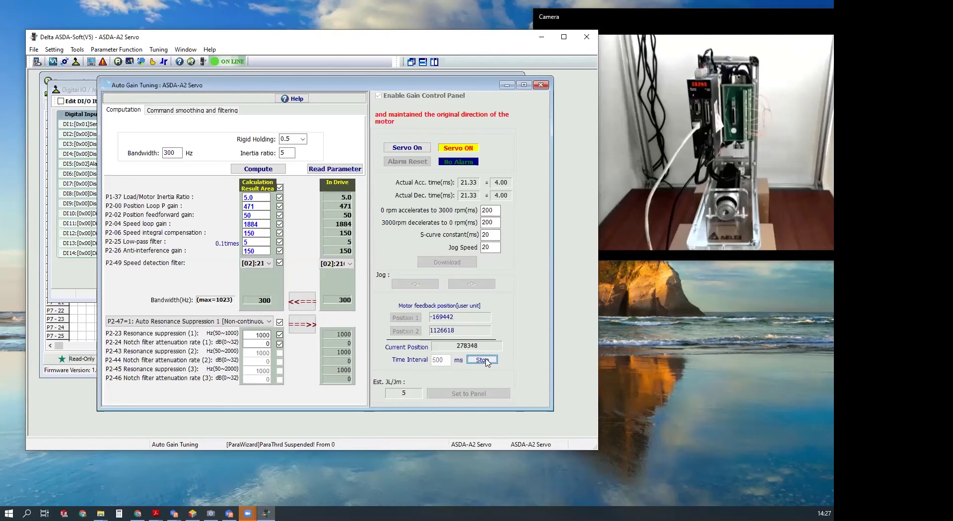
{"action": "left_click", "coordinate": [482, 360]}
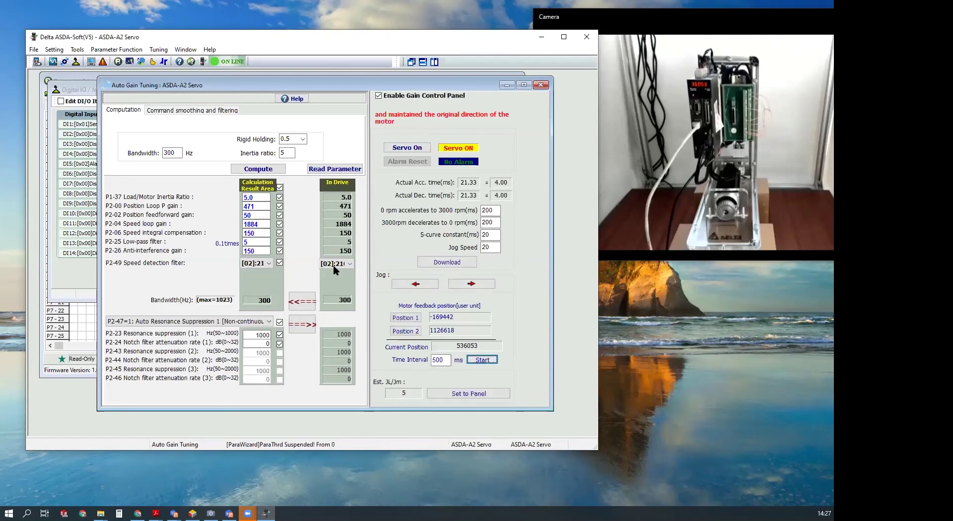
Step: Reselect Auto Resonance Suppression 1 for P2-47 and repeat a short motor run between the two positions
{"action": "double_click", "coordinate": [291, 154]}
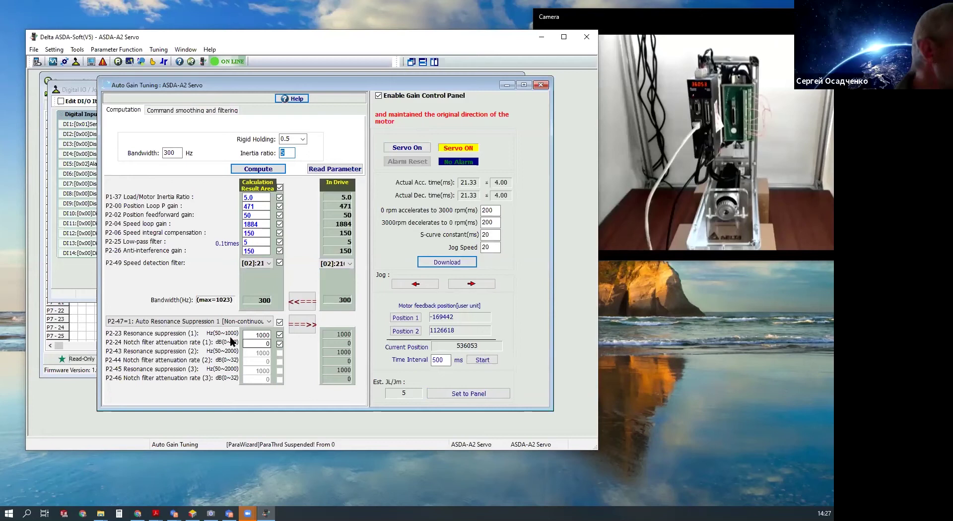
{"action": "left_click", "coordinate": [204, 323]}
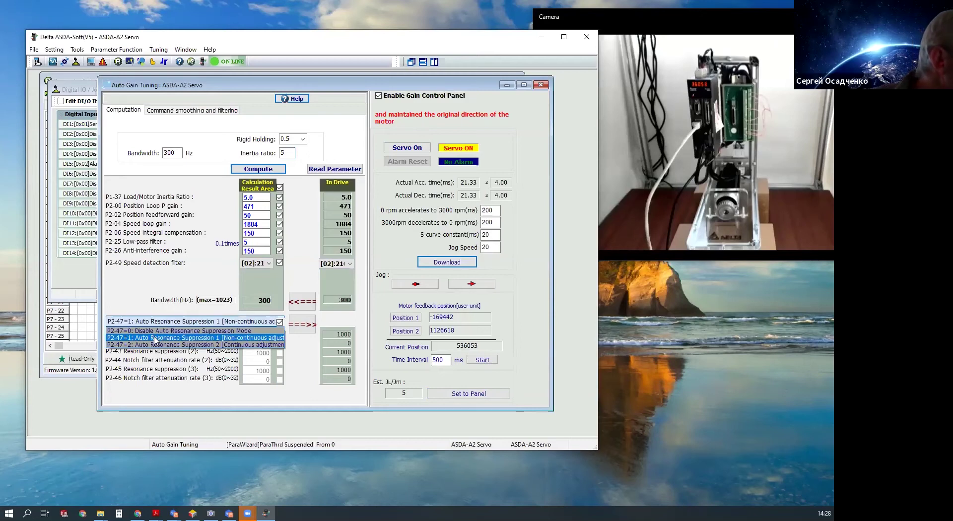
{"action": "left_click", "coordinate": [155, 341]}
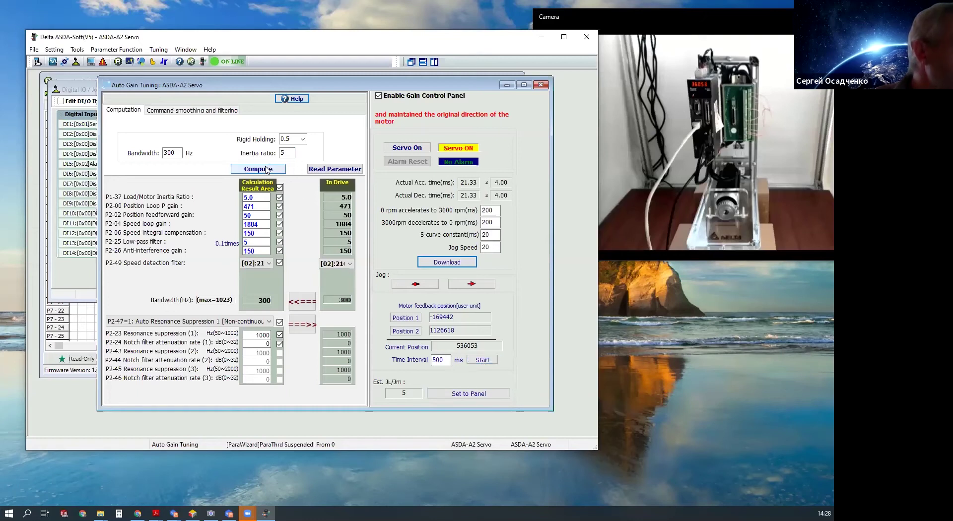
{"action": "double_click", "coordinate": [290, 153]}
{"action": "left_click", "coordinate": [482, 360]}
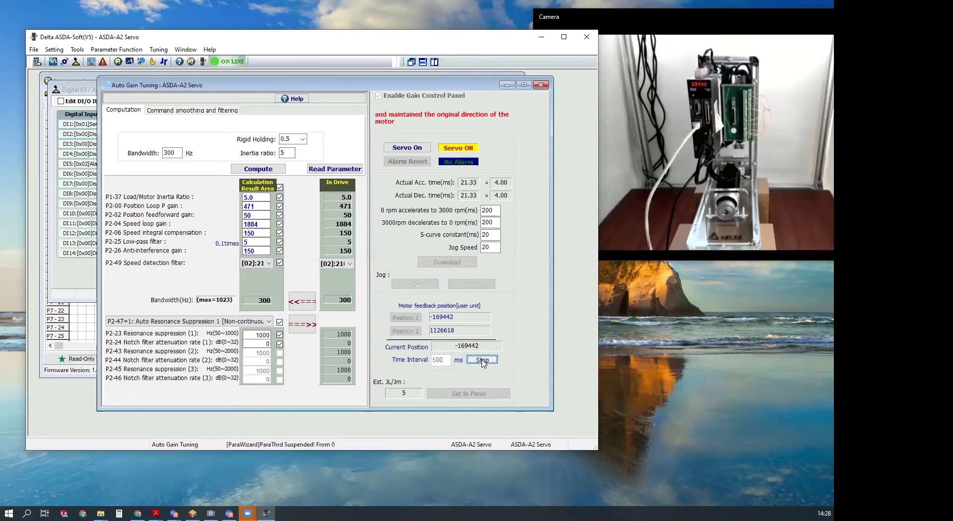
{"action": "left_click", "coordinate": [482, 360]}
Step: Set the inertia ratio to 1 and recompute the gain values
{"action": "left_click", "coordinate": [279, 152]}
{"action": "type", "text": "1"}
{"action": "left_click", "coordinate": [258, 169]}
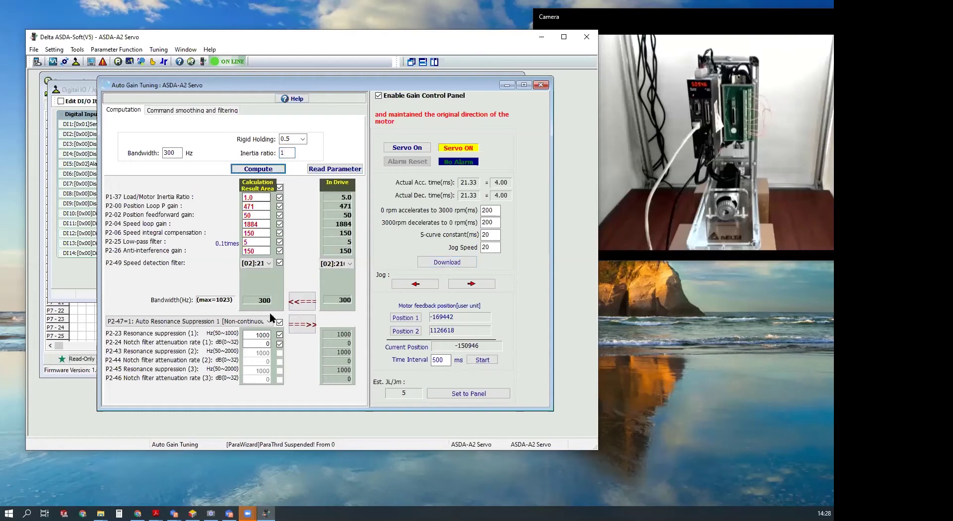
Step: Download the gains for inertia ratio 1 to the drive and run the motor between both positions before stopping it
{"action": "left_click", "coordinate": [304, 326]}
{"action": "left_click", "coordinate": [409, 287]}
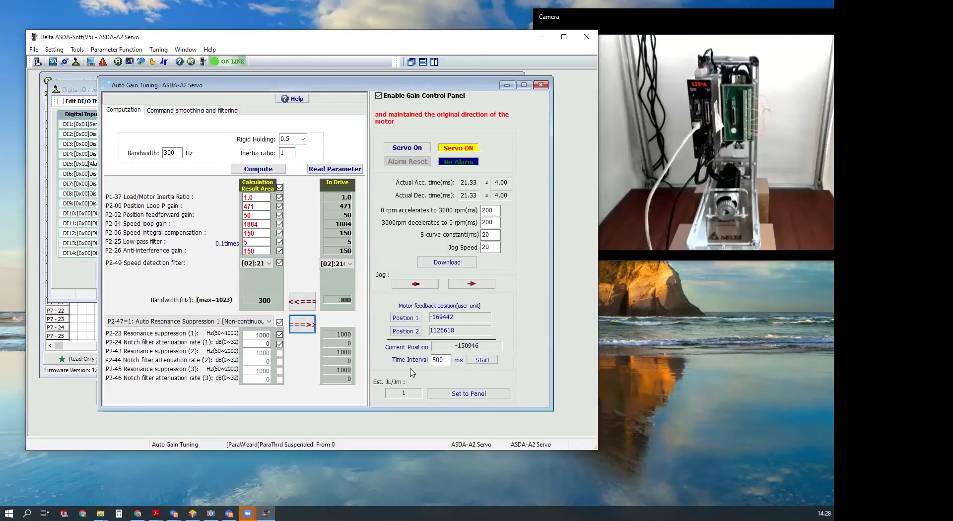
{"action": "left_click", "coordinate": [482, 359]}
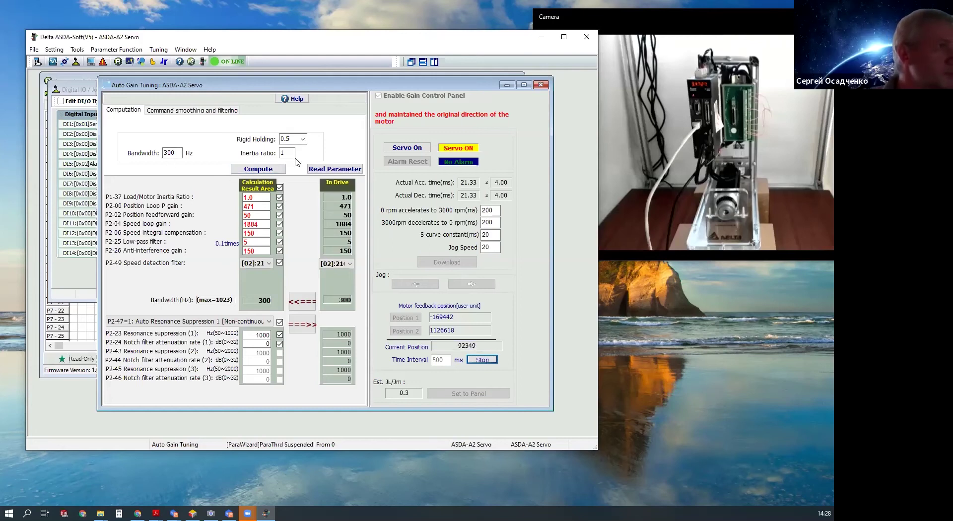
{"action": "left_click", "coordinate": [485, 360]}
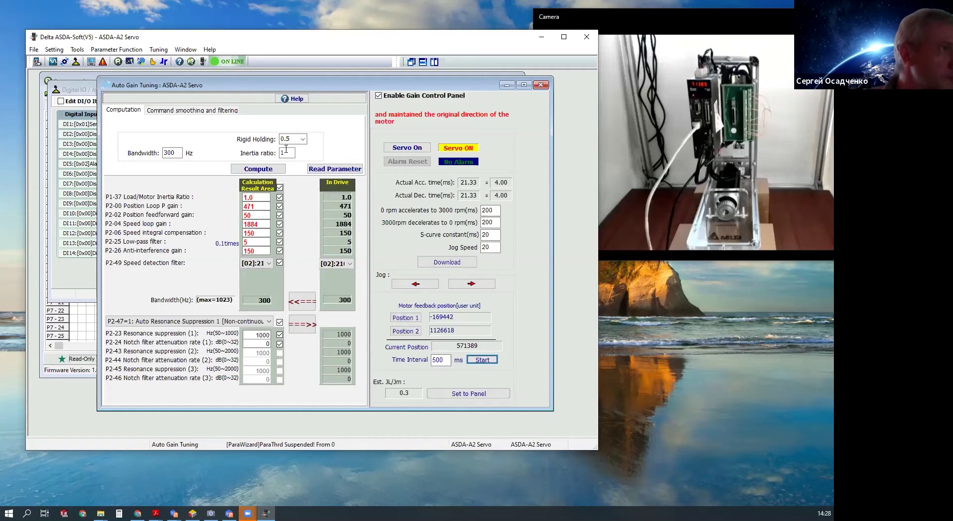
Step: Recompute the gains with an inertia ratio of 5 and download them to the drive, finishing with the servo off
{"action": "type", "text": "5"}
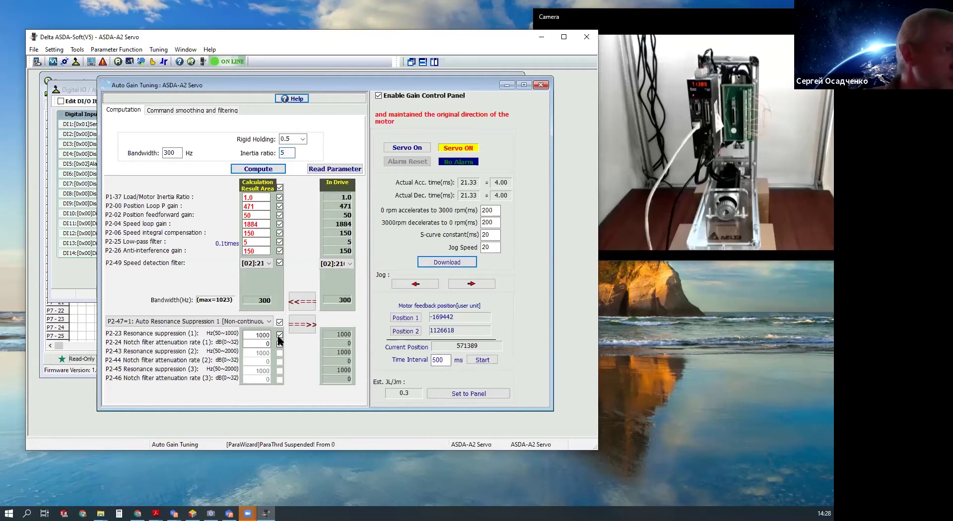
{"action": "left_click", "coordinate": [258, 169]}
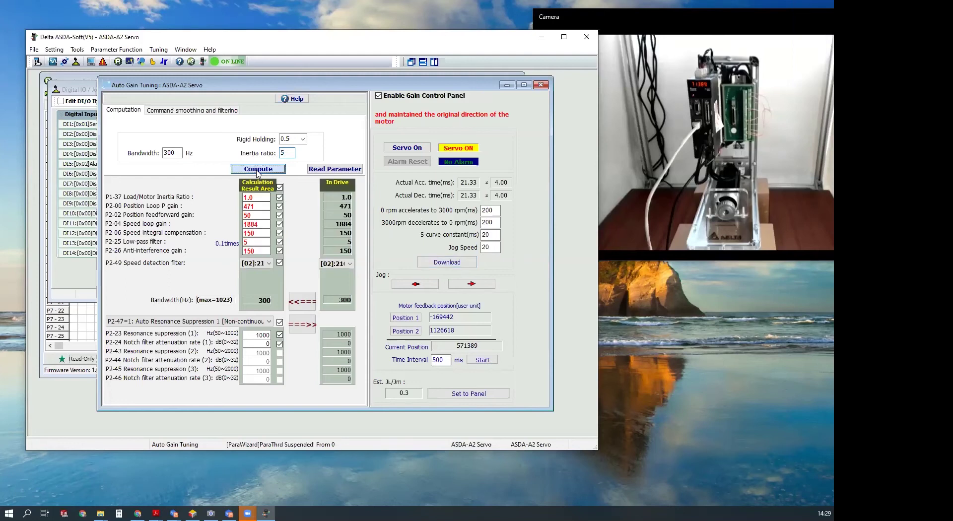
{"action": "left_click", "coordinate": [299, 323]}
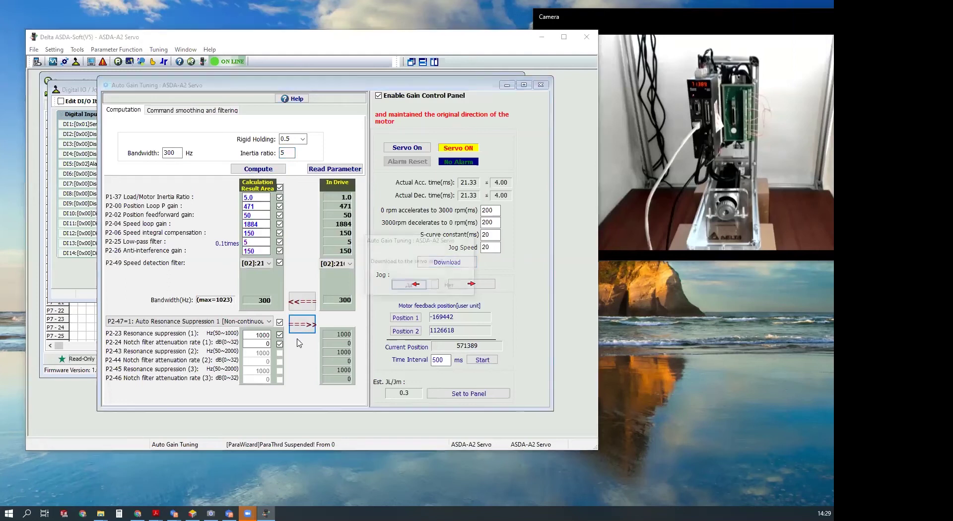
{"action": "left_click", "coordinate": [408, 286]}
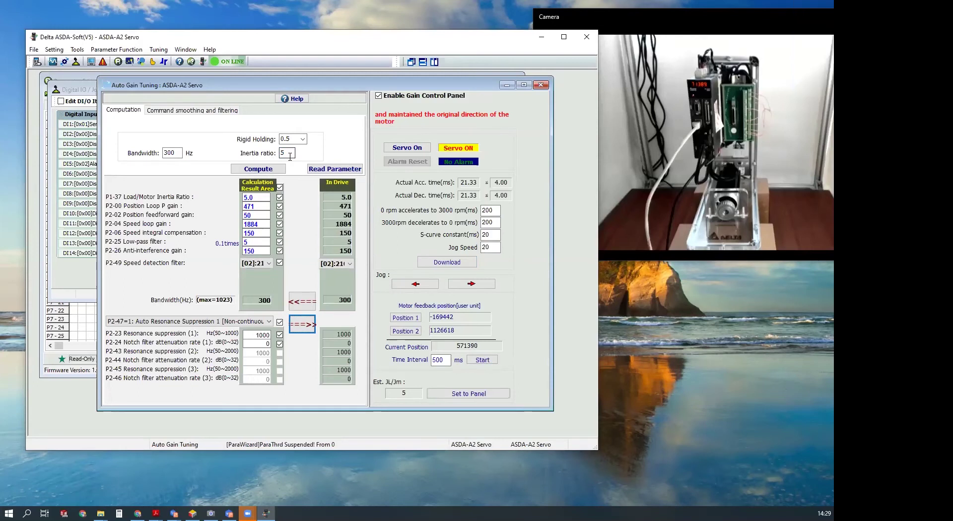
{"action": "left_click", "coordinate": [399, 148]}
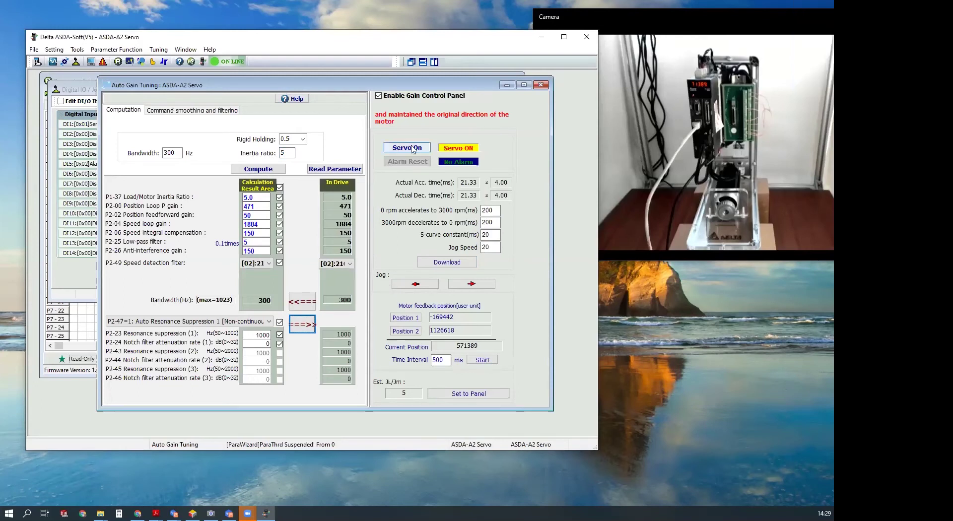
Step: Enter an inertia ratio of 3, download the existing calculation results without recomputing, and briefly switch the servo on and off
{"action": "double_click", "coordinate": [282, 153]}
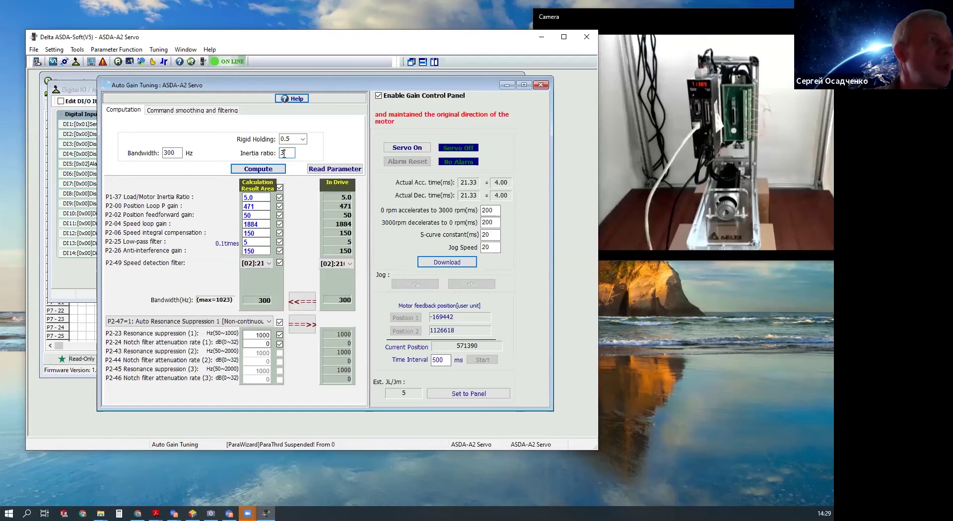
{"action": "double_click", "coordinate": [284, 155]}
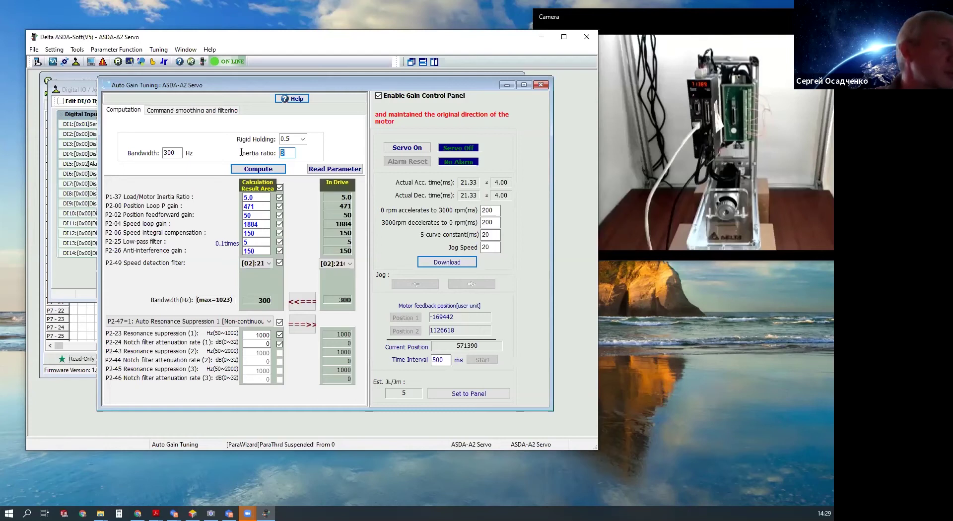
{"action": "left_click", "coordinate": [304, 329]}
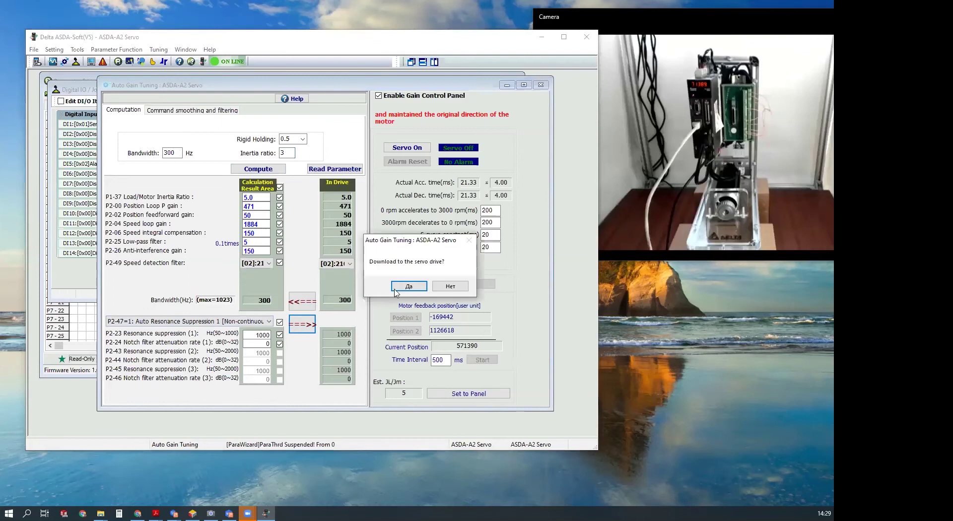
{"action": "left_click", "coordinate": [397, 285]}
{"action": "left_click", "coordinate": [404, 148]}
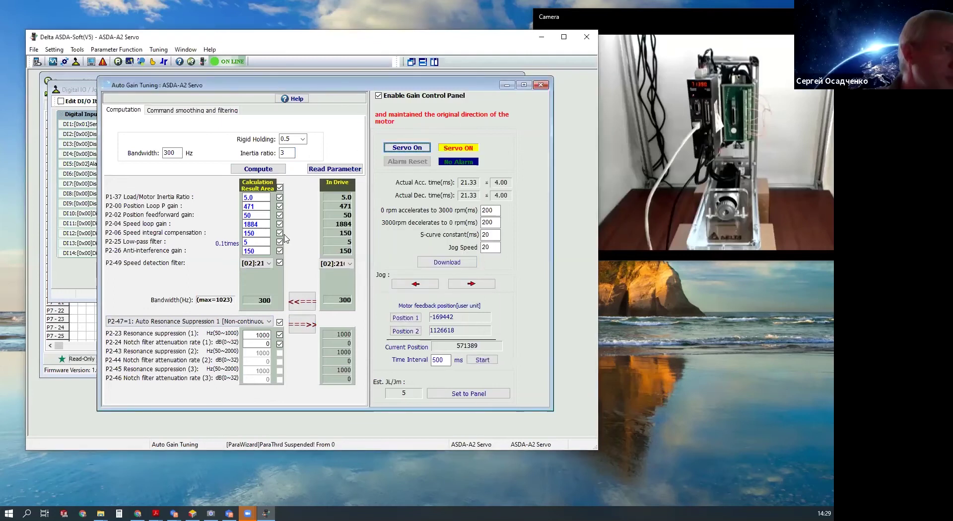
{"action": "key", "text": "space"}
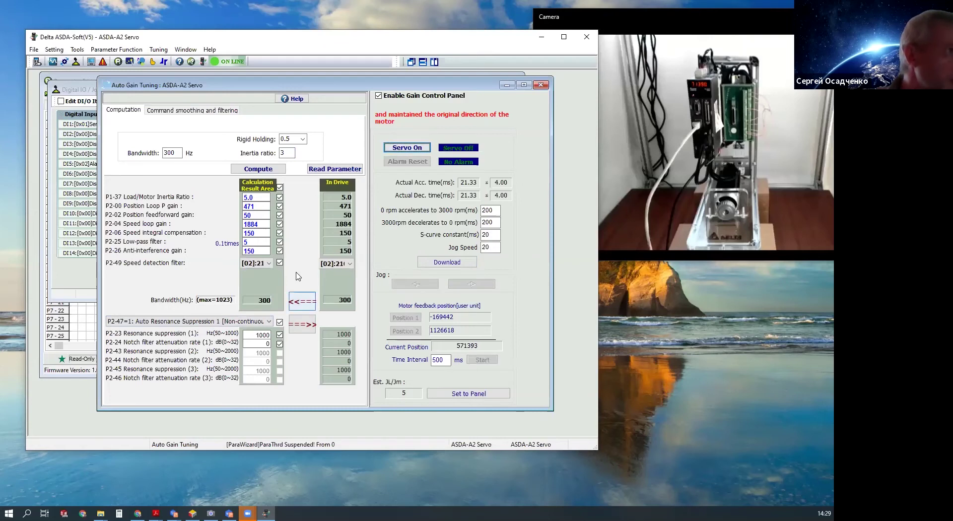
Step: Set the inertia ratio to 2, recompute the gains, and download them to the servo drive
{"action": "left_click", "coordinate": [284, 153]}
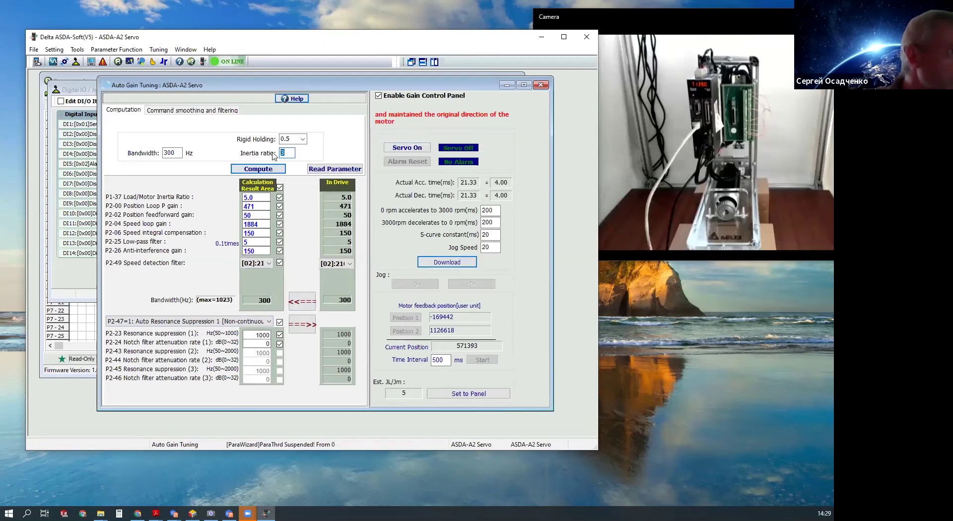
{"action": "type", "text": "2"}
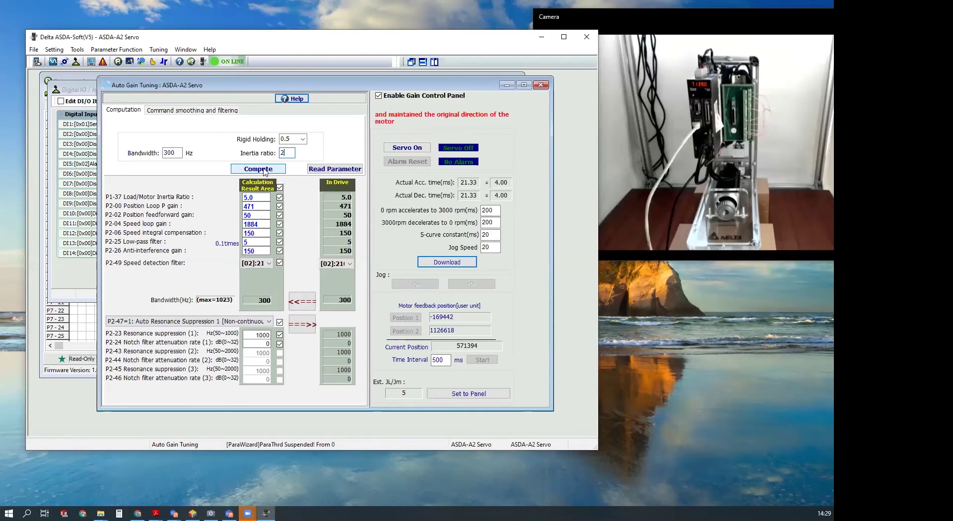
{"action": "left_click", "coordinate": [265, 170]}
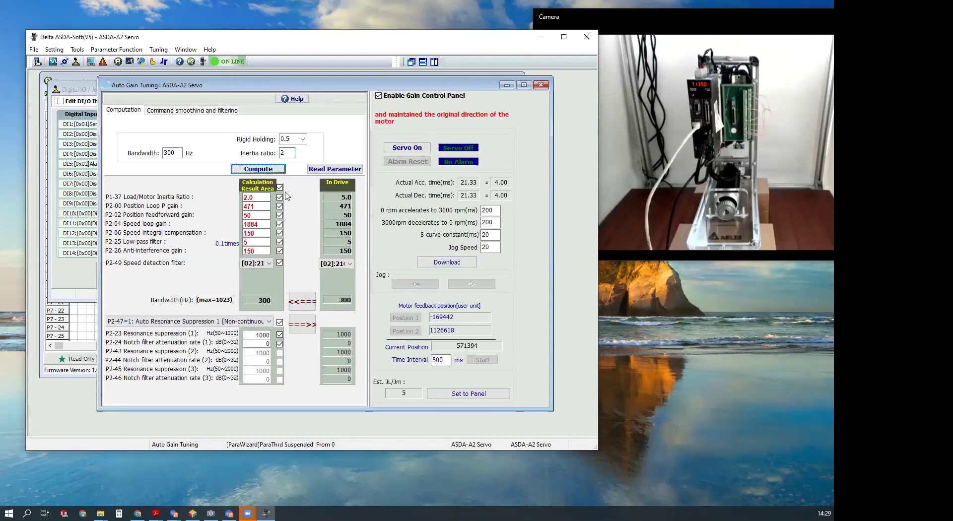
{"action": "left_click", "coordinate": [303, 325]}
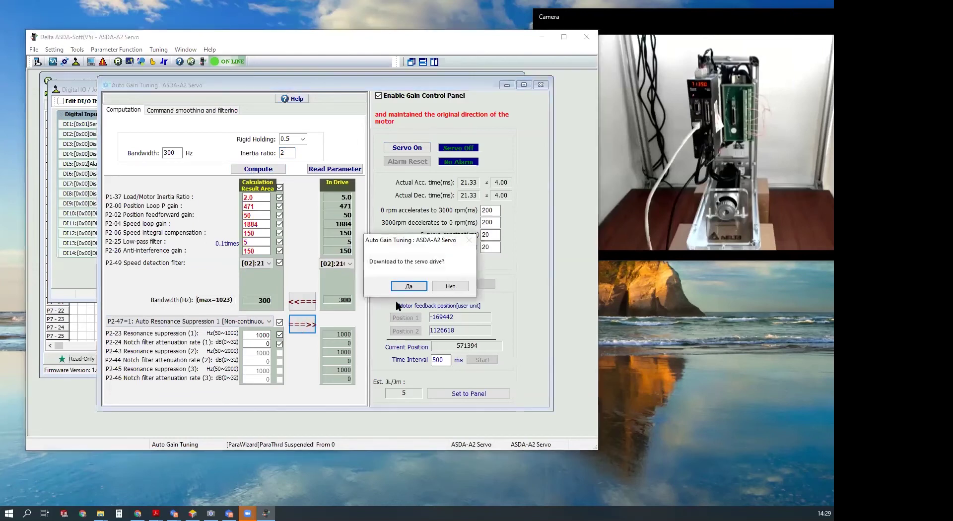
{"action": "left_click", "coordinate": [414, 287]}
Step: Set P2-47 to 0 to disable Auto Resonance Suppression Mode, download the settings to the drive, and switch the servo on
{"action": "left_click", "coordinate": [268, 322]}
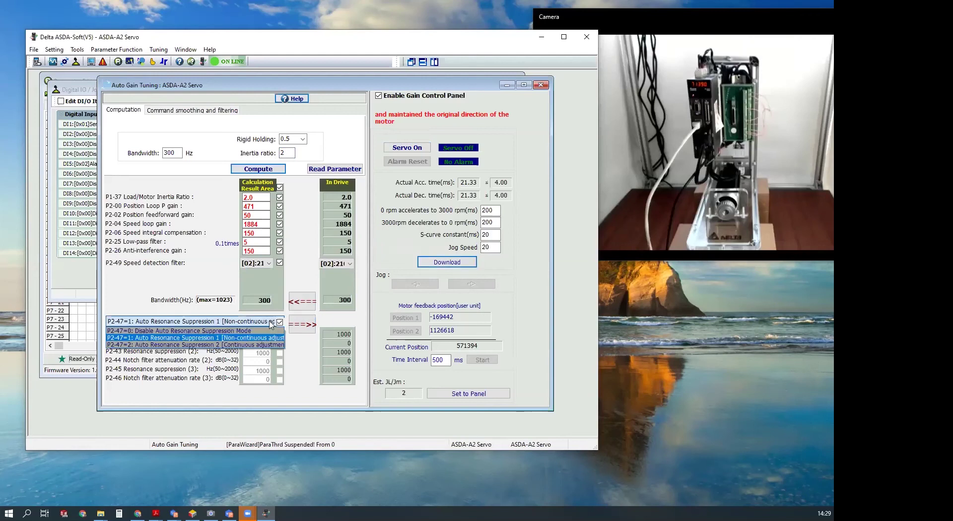
{"action": "left_click", "coordinate": [161, 332]}
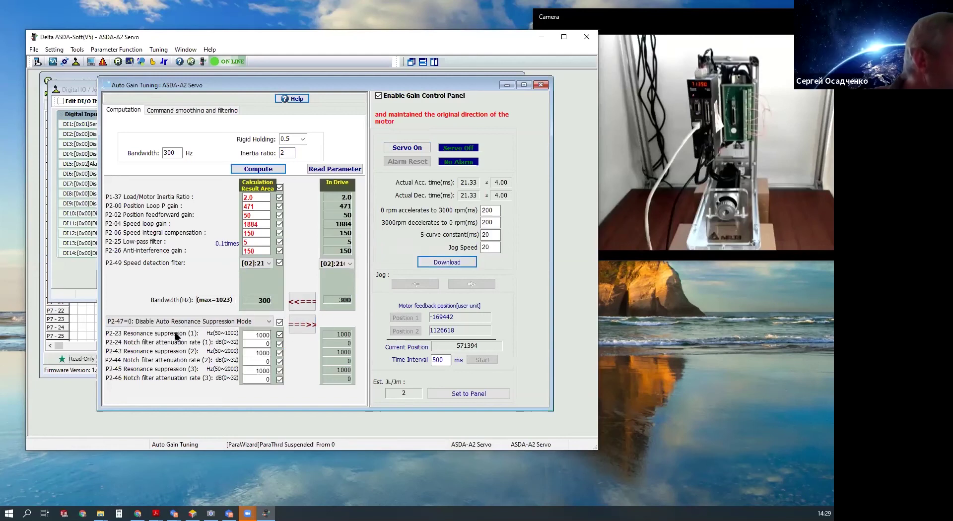
{"action": "left_click", "coordinate": [308, 326]}
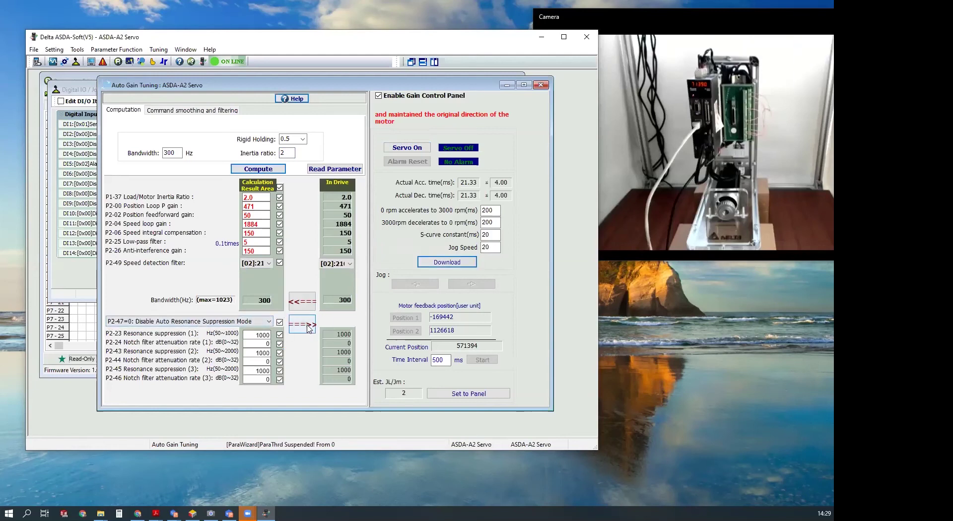
{"action": "left_click", "coordinate": [408, 286]}
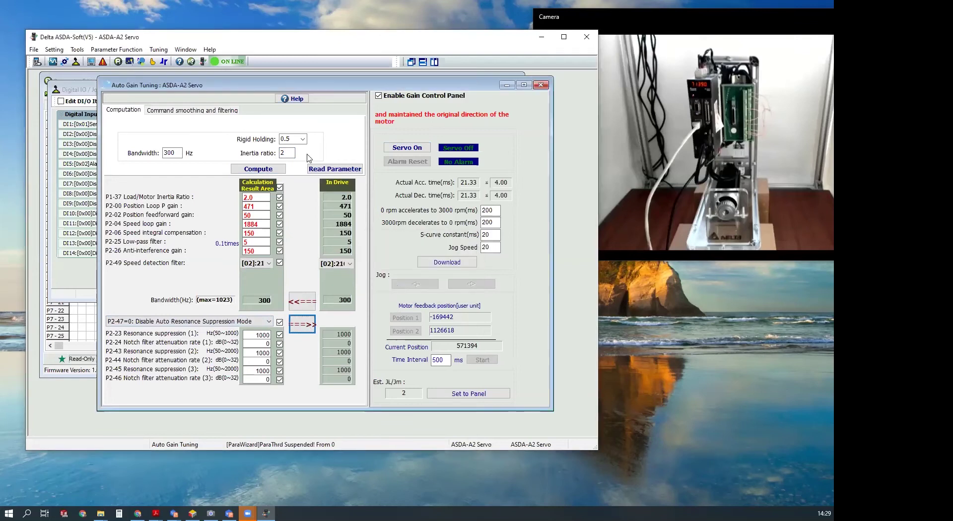
{"action": "left_click", "coordinate": [408, 147]}
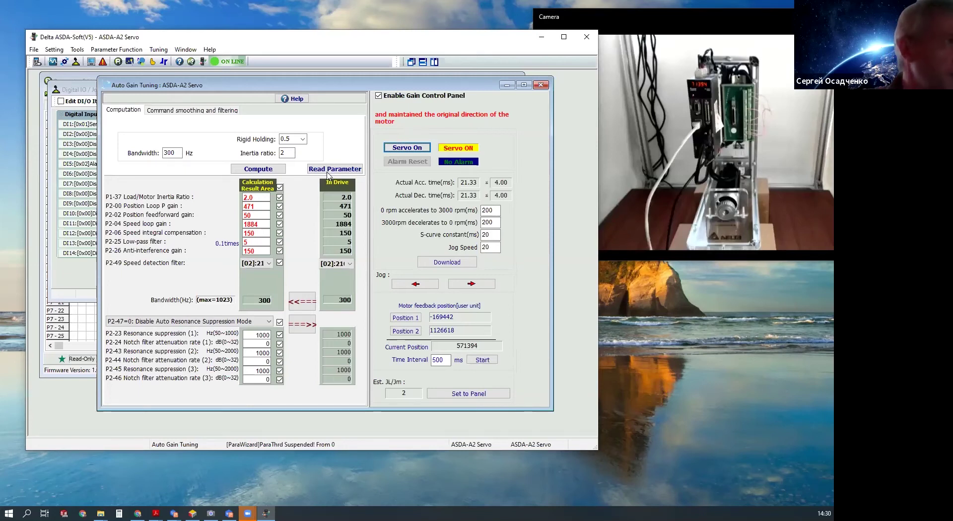
{"action": "left_click", "coordinate": [281, 156]}
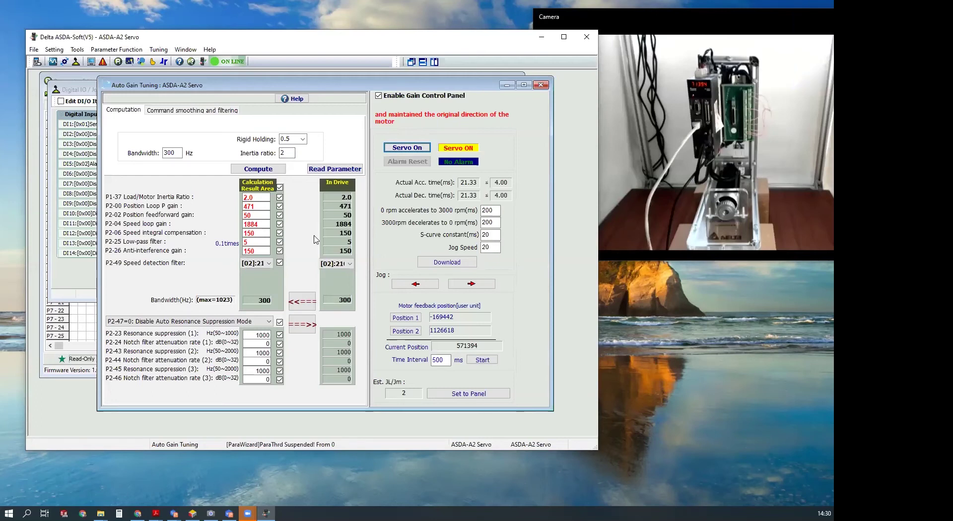
Step: Download the gain settings to the drive, and run the motor back and forth between the two positions to estimate inertia, stopping it at the end
{"action": "left_click", "coordinate": [306, 324]}
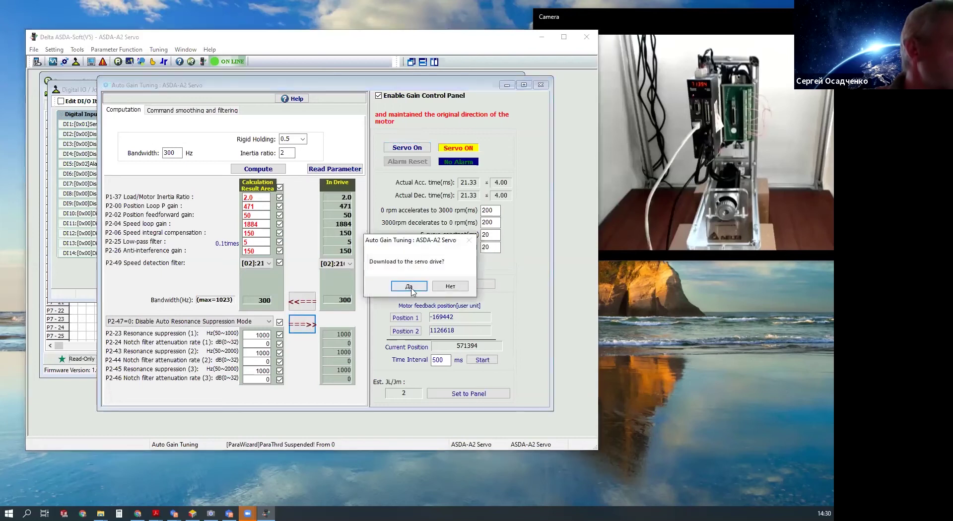
{"action": "left_click", "coordinate": [411, 290]}
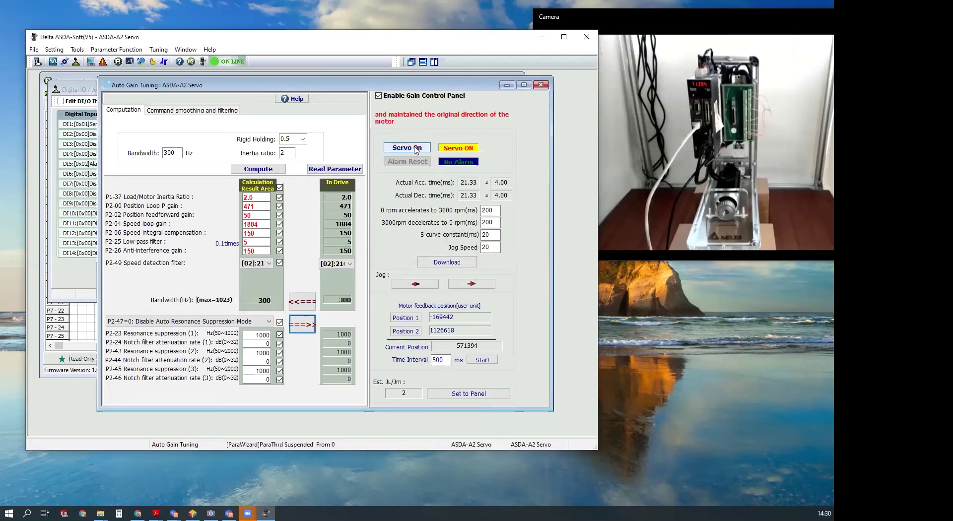
{"action": "left_click", "coordinate": [483, 361]}
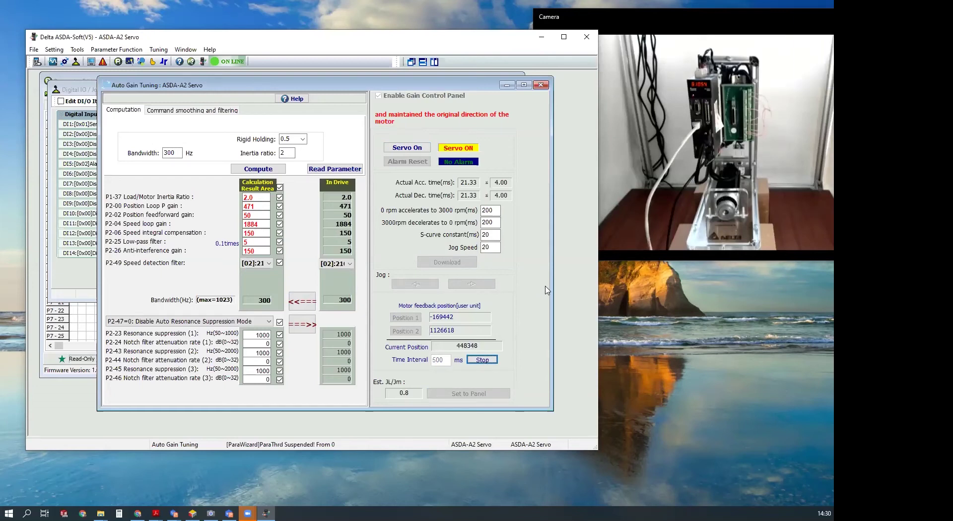
{"action": "left_click_drag", "start_coordinate": [383, 89], "coordinate": [377, 91]}
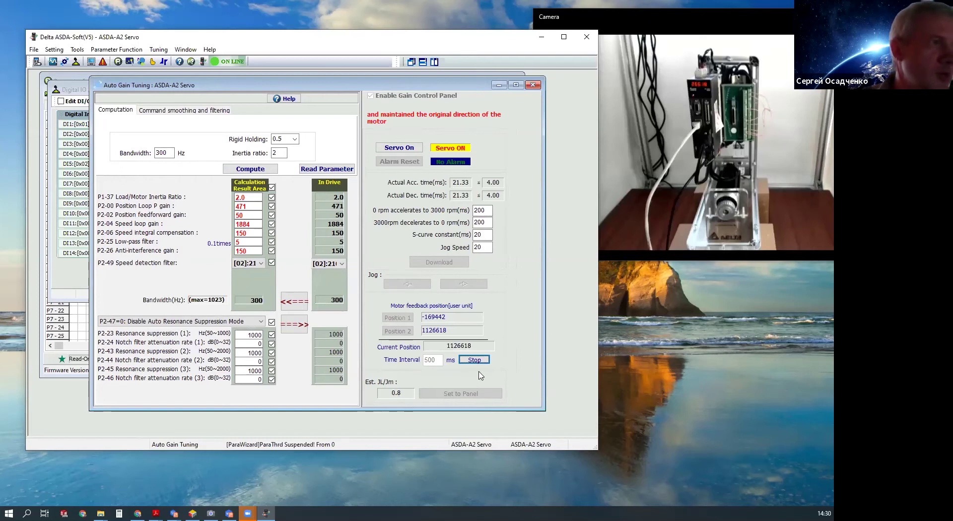
{"action": "left_click", "coordinate": [481, 361]}
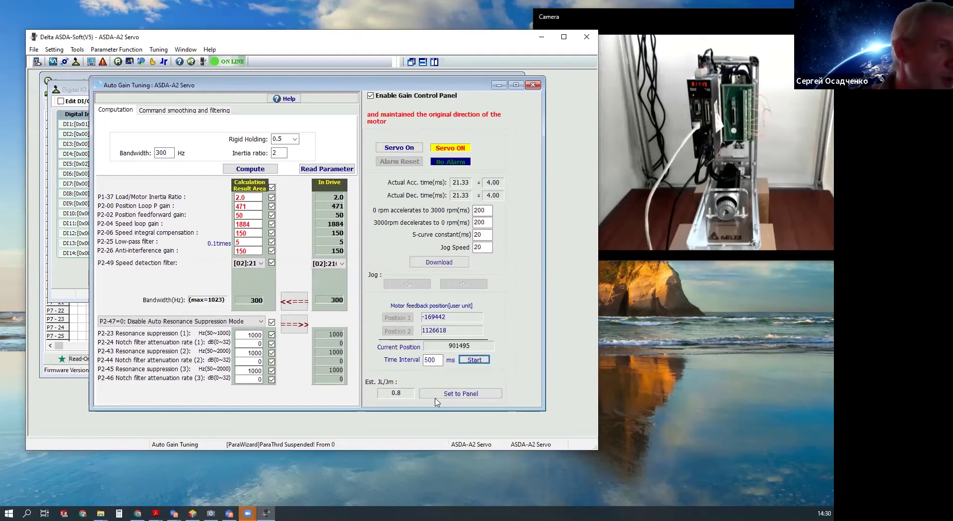
Step: Recompute the gains from the estimated inertia ratio of 0.8 and download them to the drive with P2-47=1, Auto Resonance Suppression 1
{"action": "left_click", "coordinate": [464, 394]}
{"action": "left_click", "coordinate": [251, 169]}
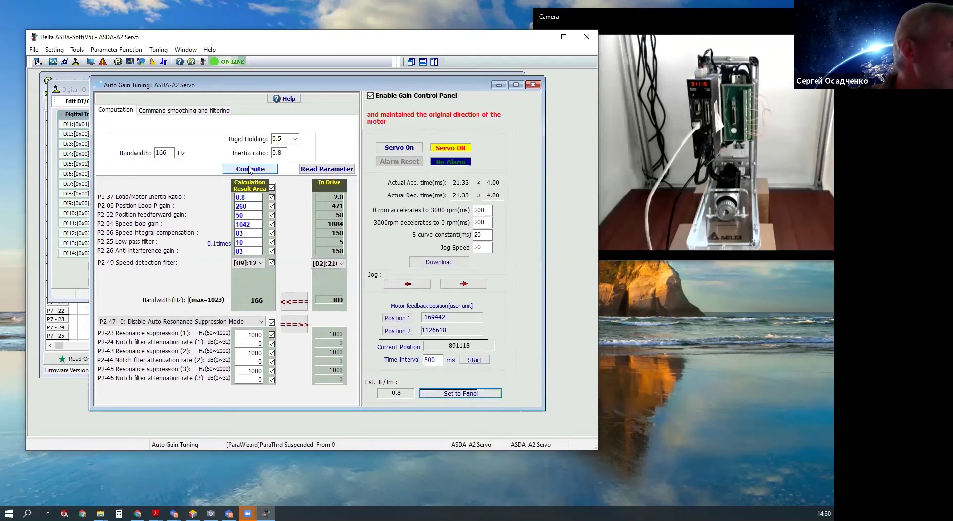
{"action": "left_click", "coordinate": [261, 321]}
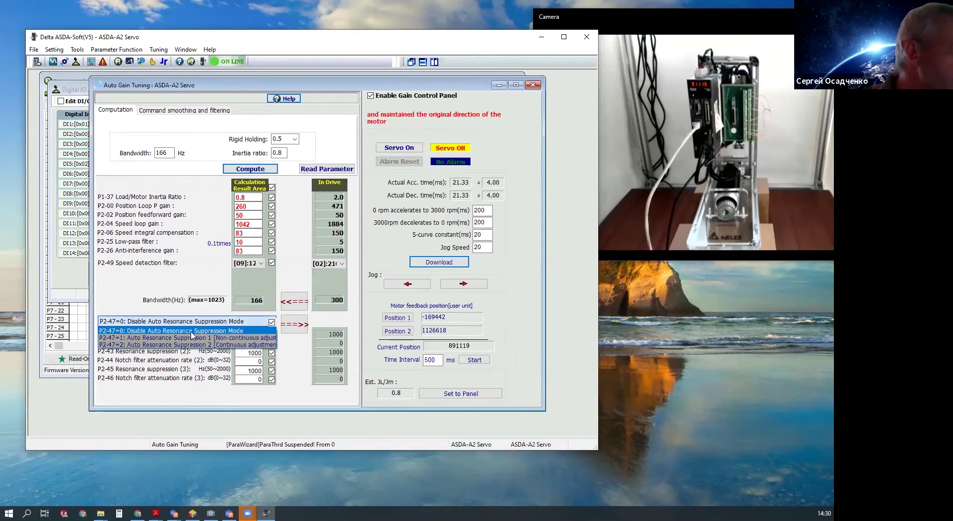
{"action": "left_click", "coordinate": [190, 338]}
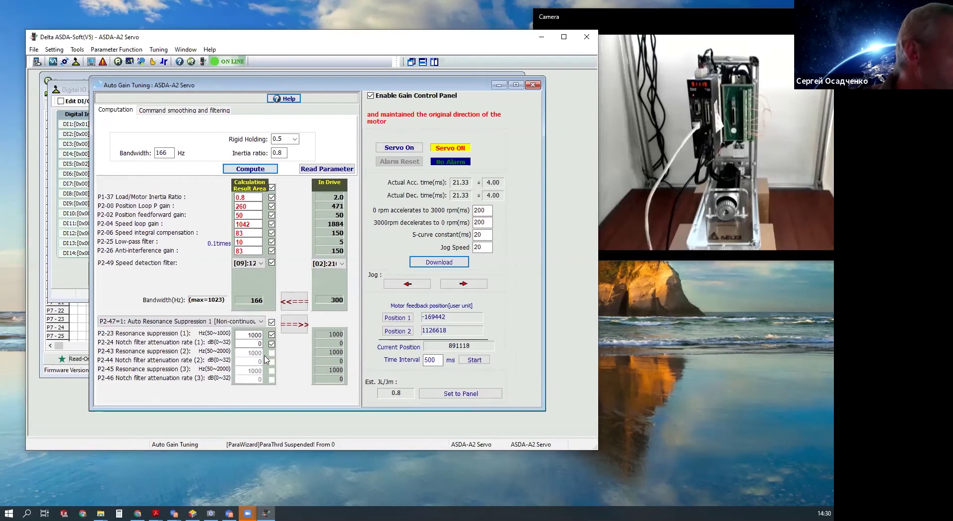
{"action": "left_click", "coordinate": [297, 329]}
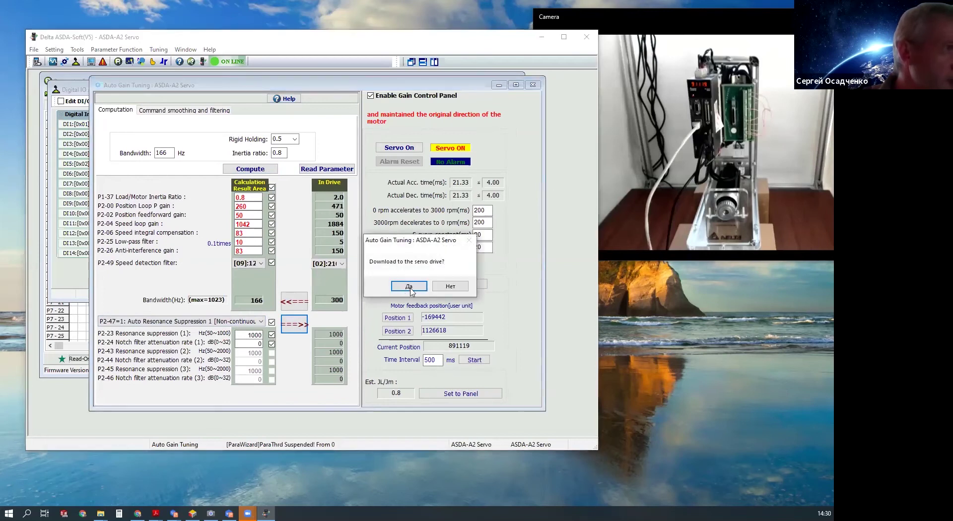
{"action": "left_click", "coordinate": [410, 287]}
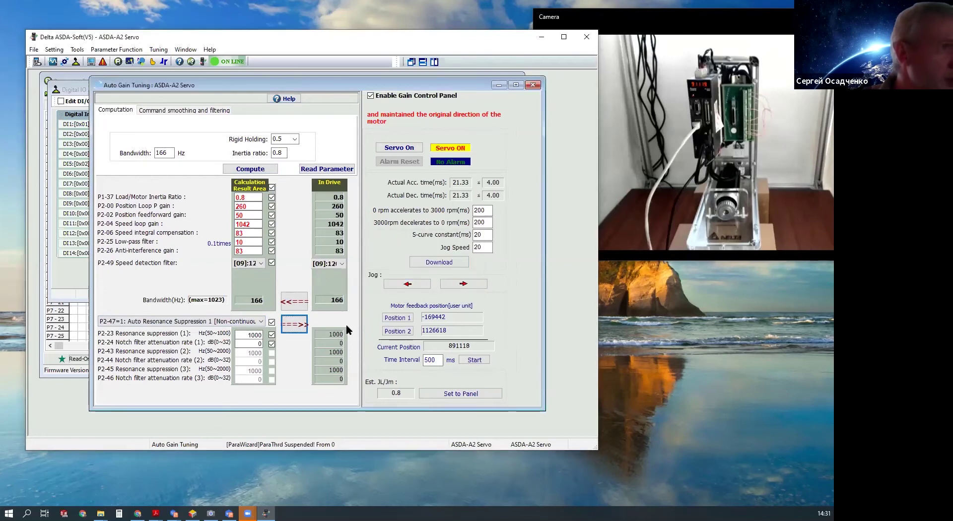
Step: Start the motor's back-and-forth run with the downloaded gains and reposition the Auto Gain Tuning window
{"action": "left_click", "coordinate": [475, 361]}
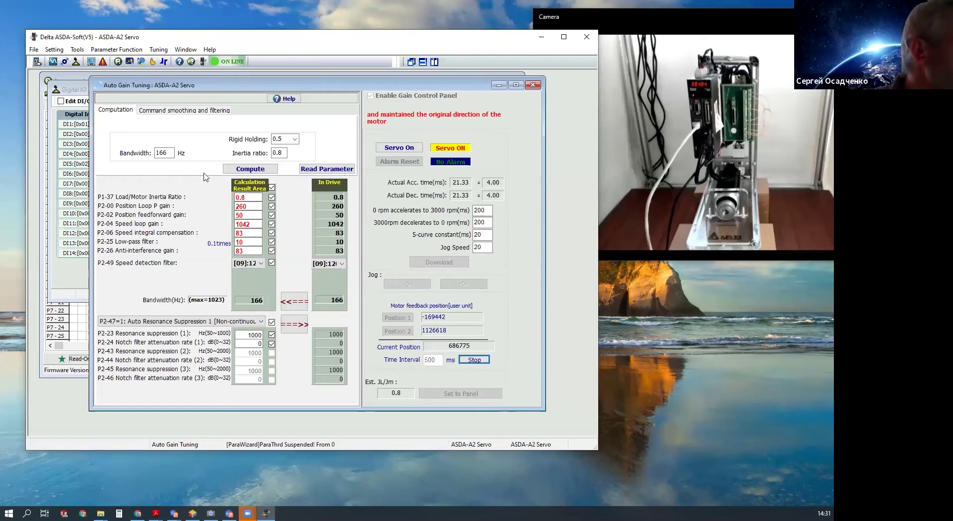
{"action": "double_click", "coordinate": [168, 154]}
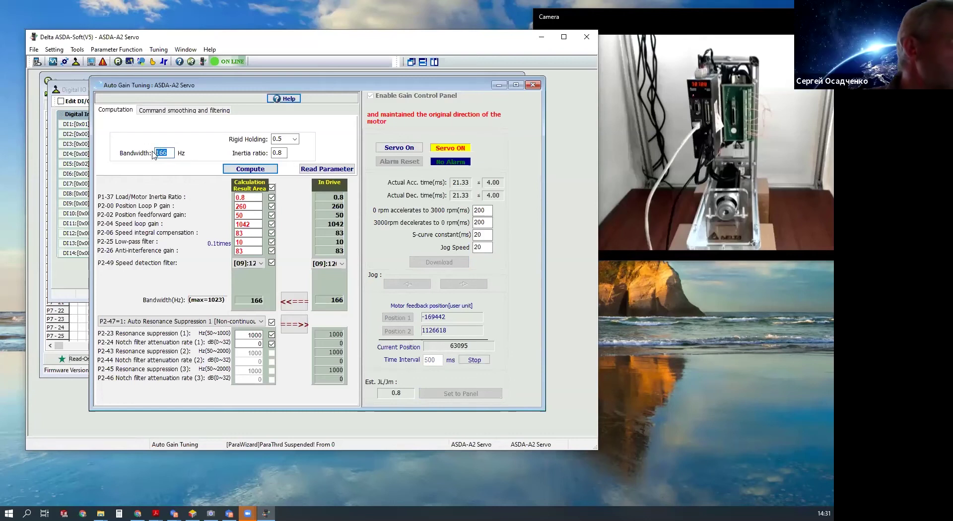
{"action": "left_click", "coordinate": [176, 153]}
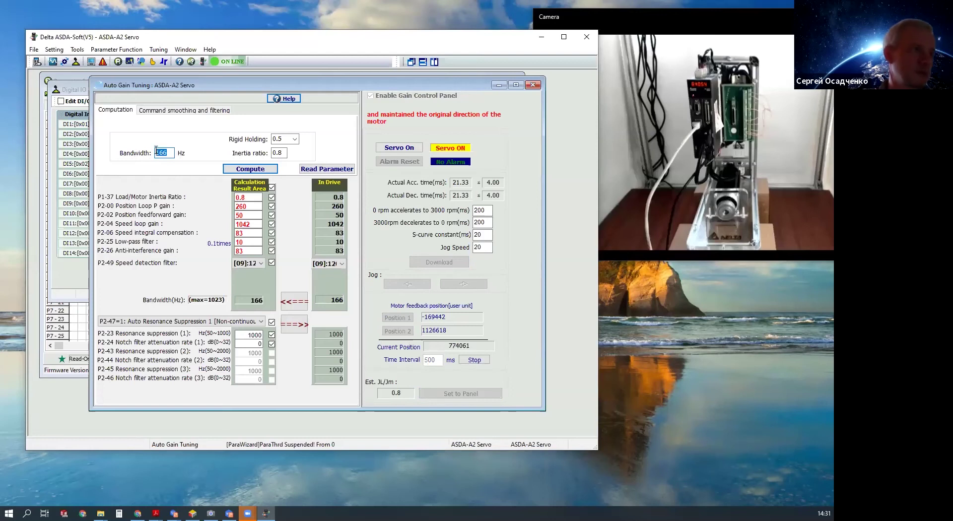
{"action": "left_click_drag", "start_coordinate": [176, 153], "coordinate": [156, 149]}
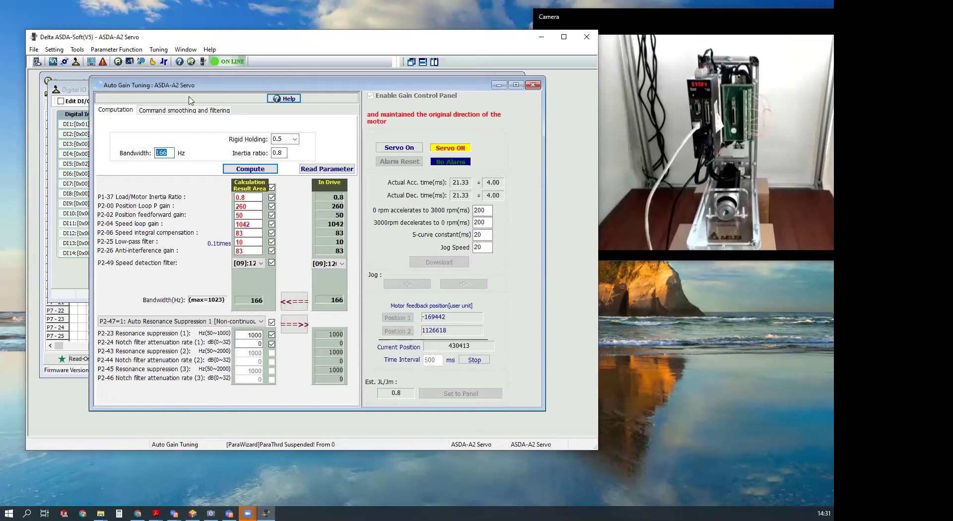
{"action": "left_click_drag", "start_coordinate": [197, 90], "coordinate": [207, 97]}
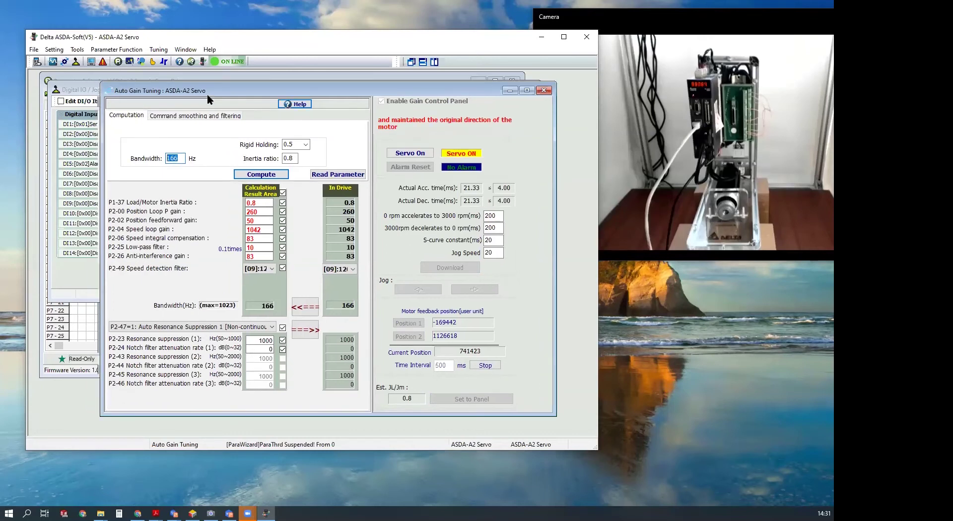
{"action": "left_click_drag", "start_coordinate": [207, 97], "coordinate": [232, 104]}
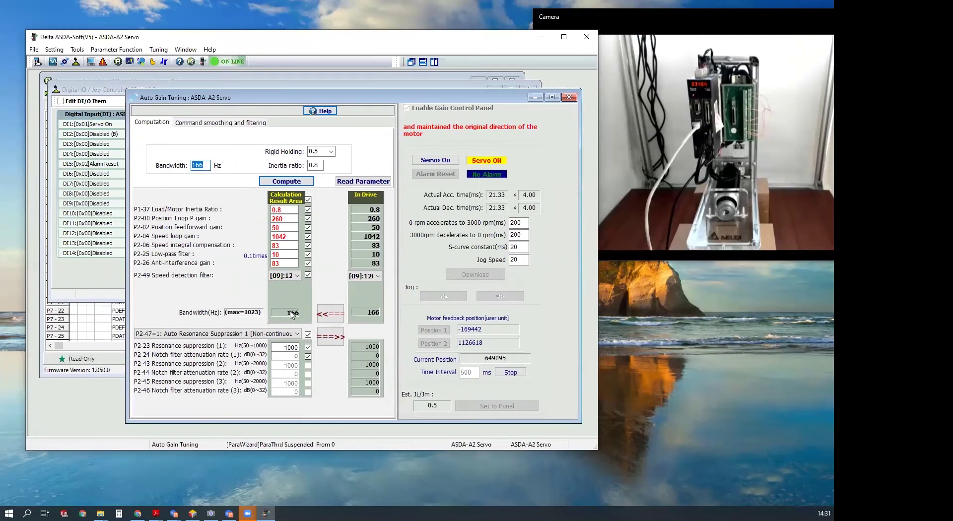
Step: Set Rigid Holding to 4, recompute the gains, and stop the motor's back-and-forth run
{"action": "left_click", "coordinate": [332, 151]}
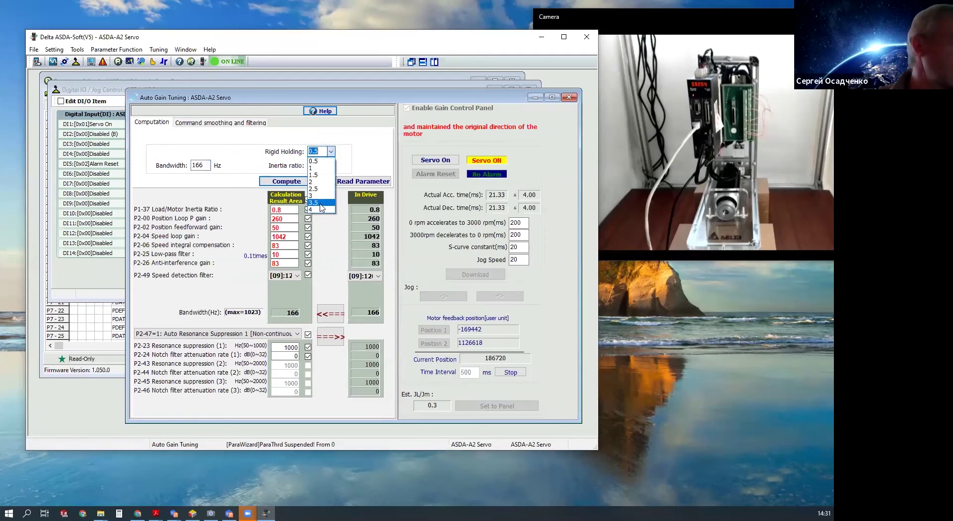
{"action": "left_click", "coordinate": [323, 210]}
{"action": "left_click", "coordinate": [287, 182]}
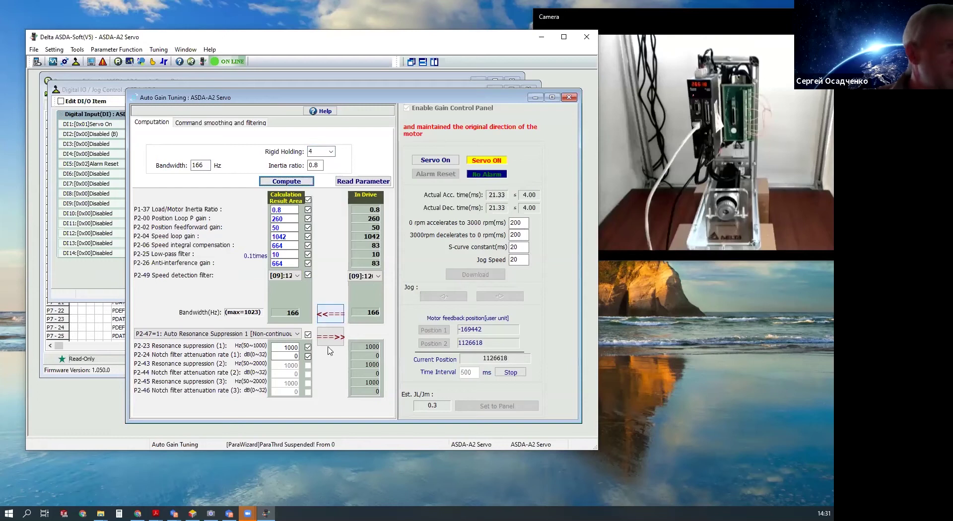
{"action": "left_click", "coordinate": [511, 372]}
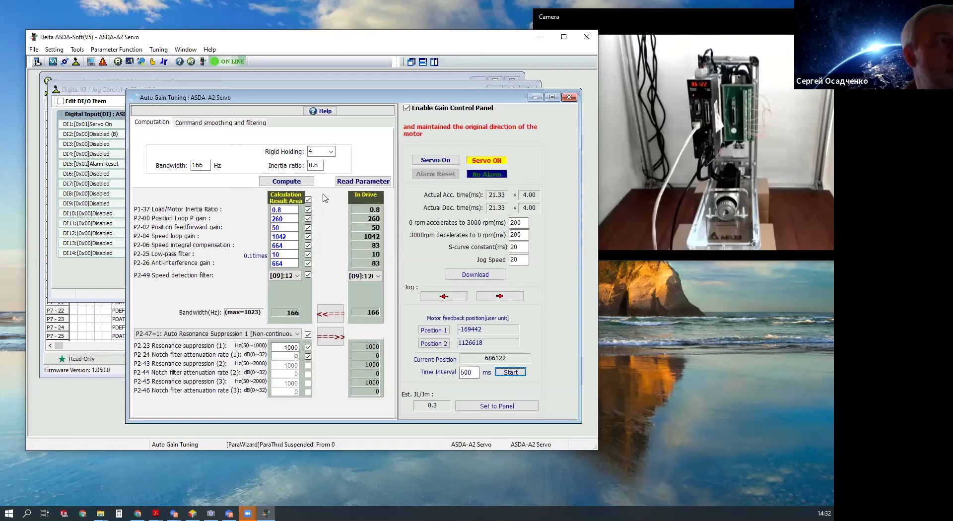
Step: Enlarge the Camera view to inspect the servo drive's display, restore its size, and return to ASDA-Soft
{"action": "double_click", "coordinate": [708, 29]}
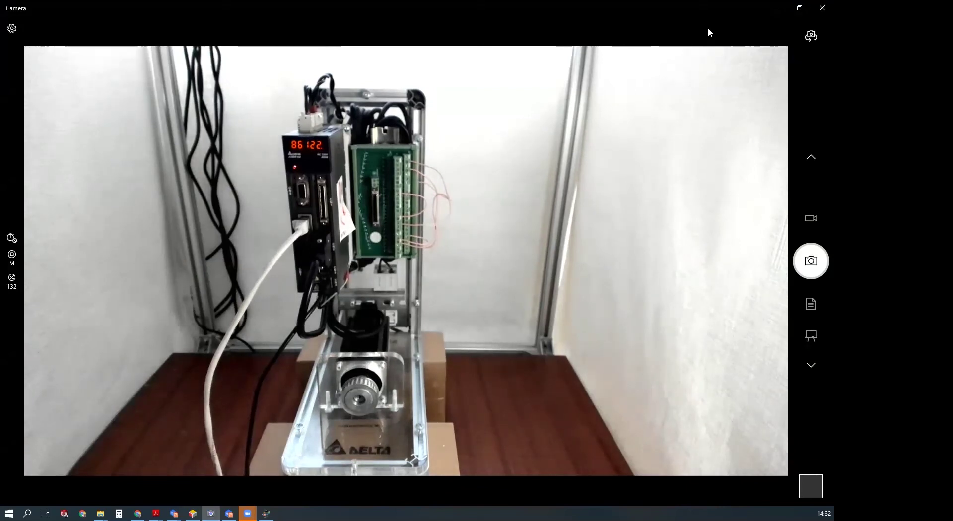
{"action": "left_click", "coordinate": [799, 6]}
{"action": "left_click", "coordinate": [240, 166]}
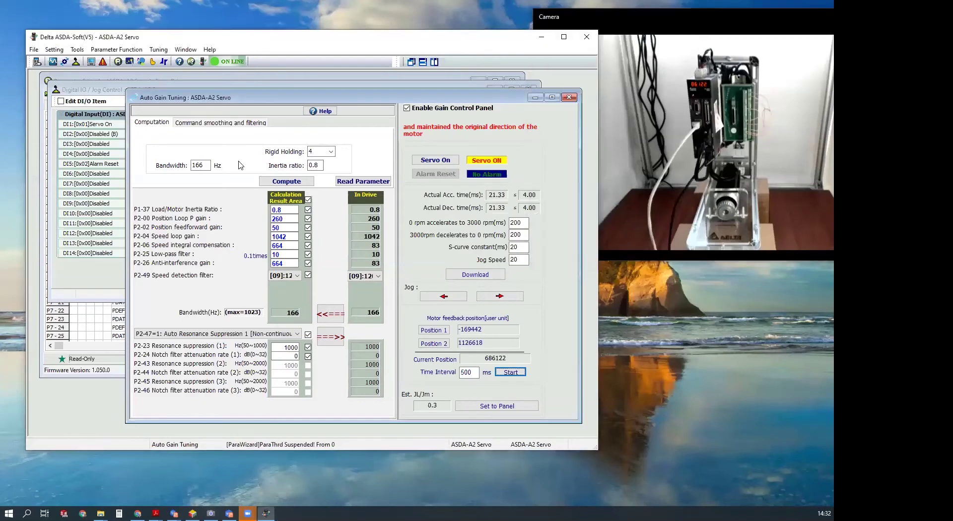
Step: Compute the gains for a rigid holding of 0.5 and a bandwidth of 50 Hz, and download them to the servo drive
{"action": "left_click", "coordinate": [331, 151]}
{"action": "left_click", "coordinate": [316, 160]}
{"action": "left_click_drag", "start_coordinate": [211, 165], "coordinate": [157, 166]}
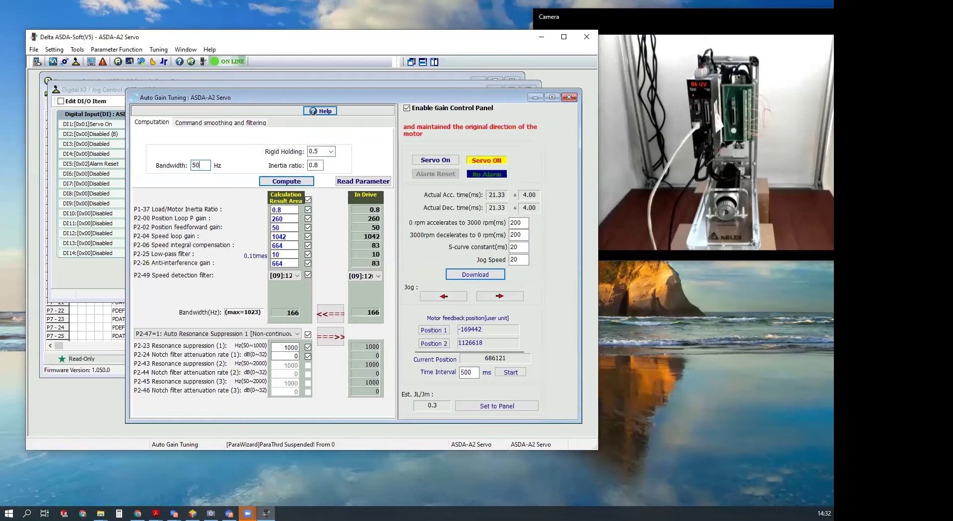
{"action": "left_click", "coordinate": [282, 181]}
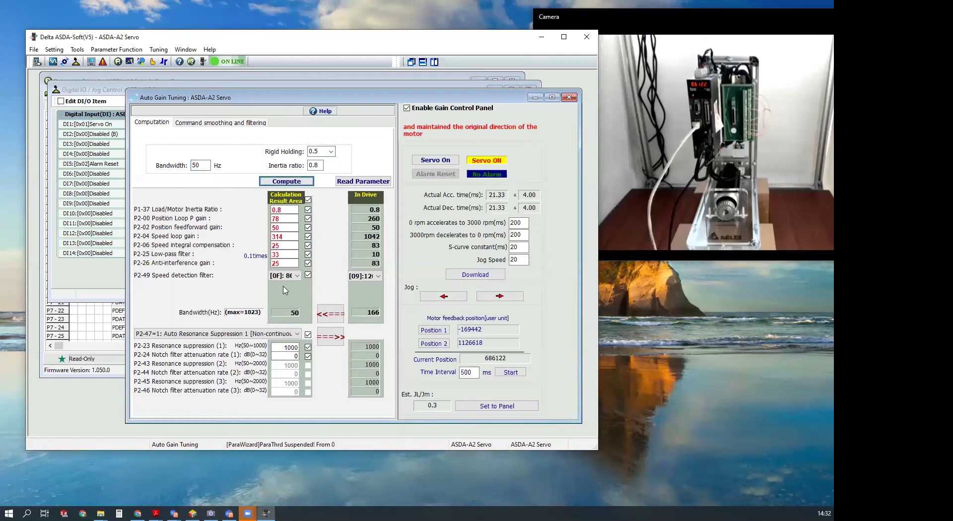
{"action": "left_click", "coordinate": [331, 337]}
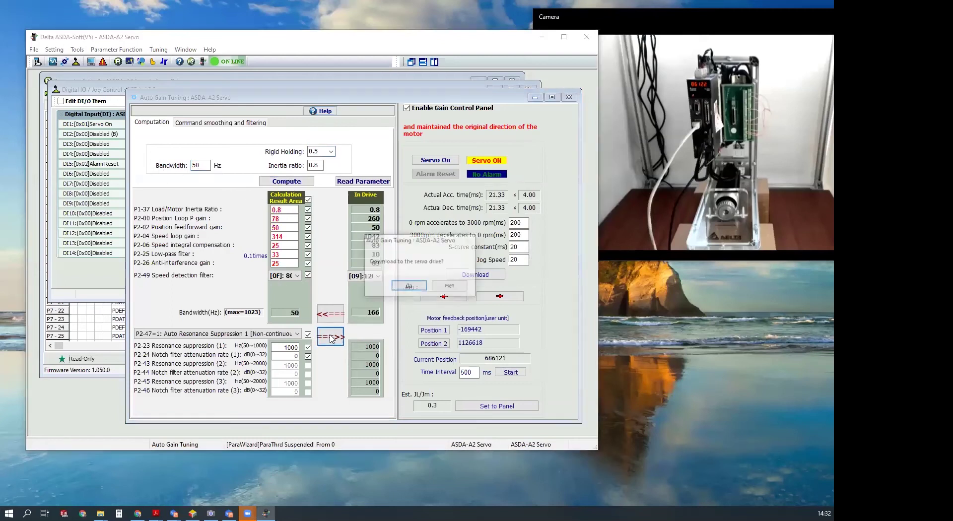
{"action": "left_click", "coordinate": [413, 284]}
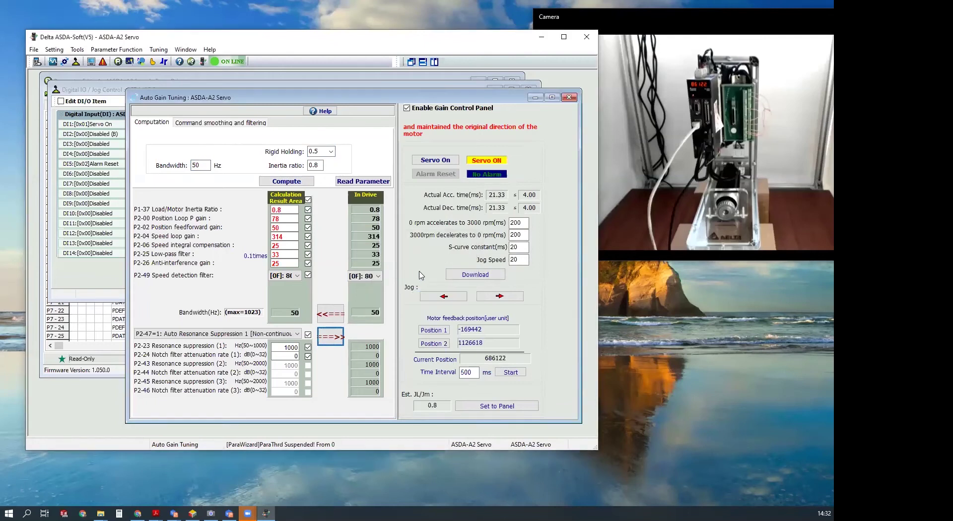
Step: Enlarge the camera view to examine the servo motor and drive, and restore it to a window beside the tuning software
{"action": "left_click", "coordinate": [649, 109]}
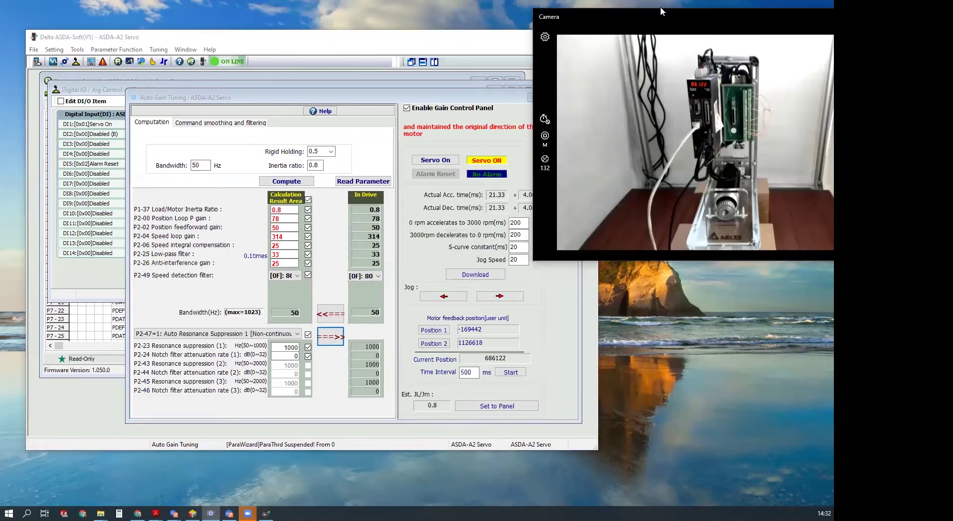
{"action": "left_click_drag", "start_coordinate": [664, 13], "coordinate": [543, 36]}
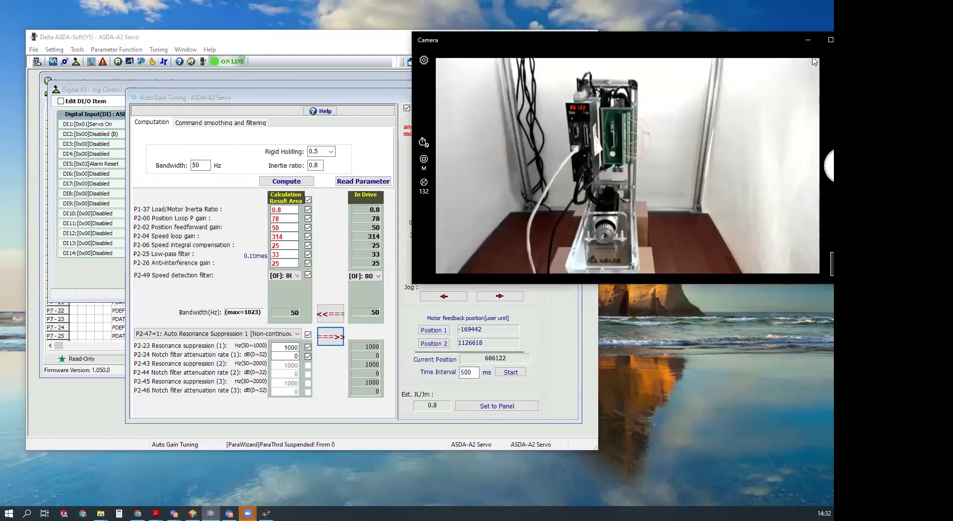
{"action": "key", "text": "super+Up"}
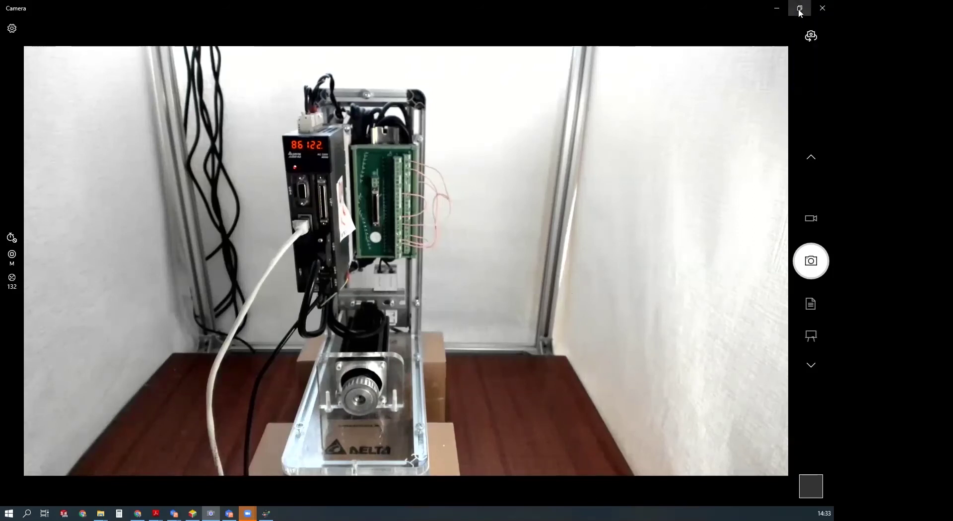
{"action": "left_click", "coordinate": [799, 9]}
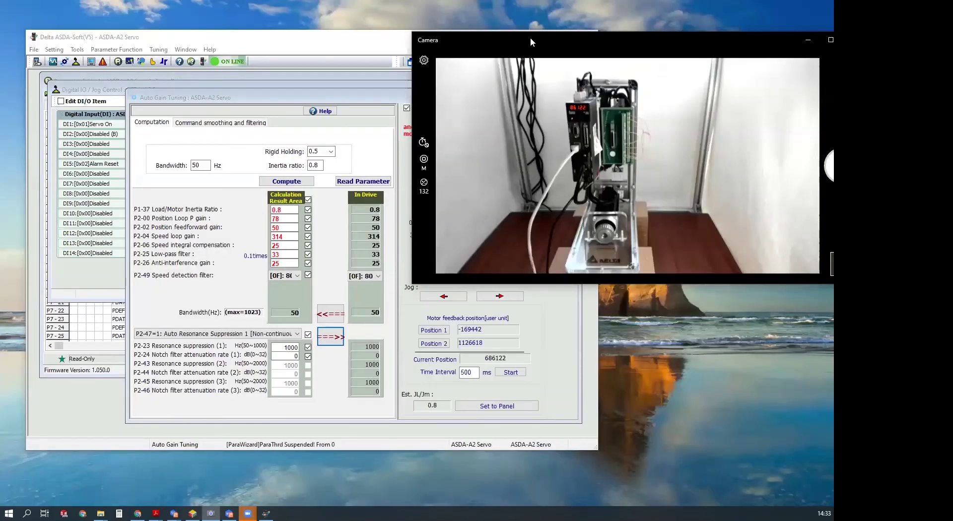
{"action": "left_click_drag", "start_coordinate": [530, 37], "coordinate": [552, 26]}
Step: Recompute the gains for a bandwidth of 20 Hz and download them to the servo drive, with the camera view brought forward
{"action": "left_click_drag", "start_coordinate": [230, 91], "coordinate": [198, 85]}
{"action": "left_click_drag", "start_coordinate": [167, 160], "coordinate": [155, 160]}
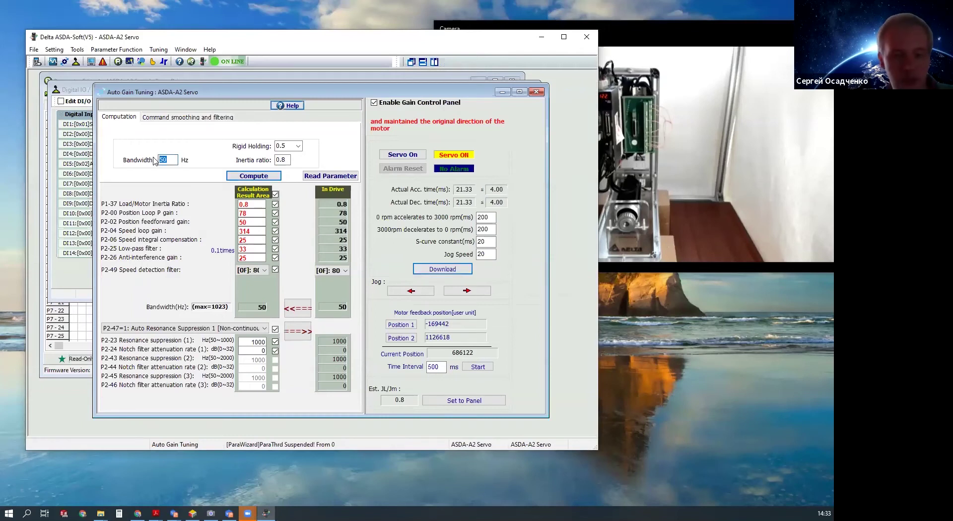
{"action": "type", "text": "20"}
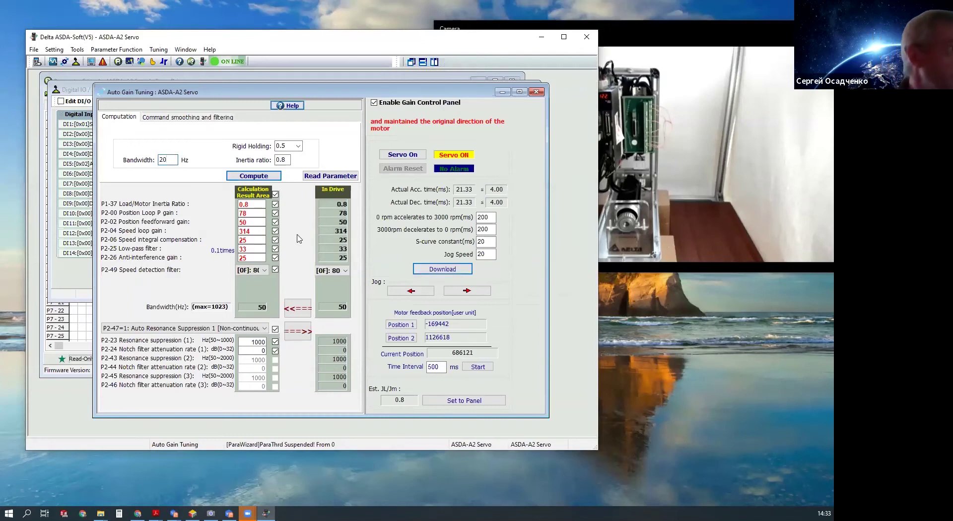
{"action": "left_click", "coordinate": [267, 177]}
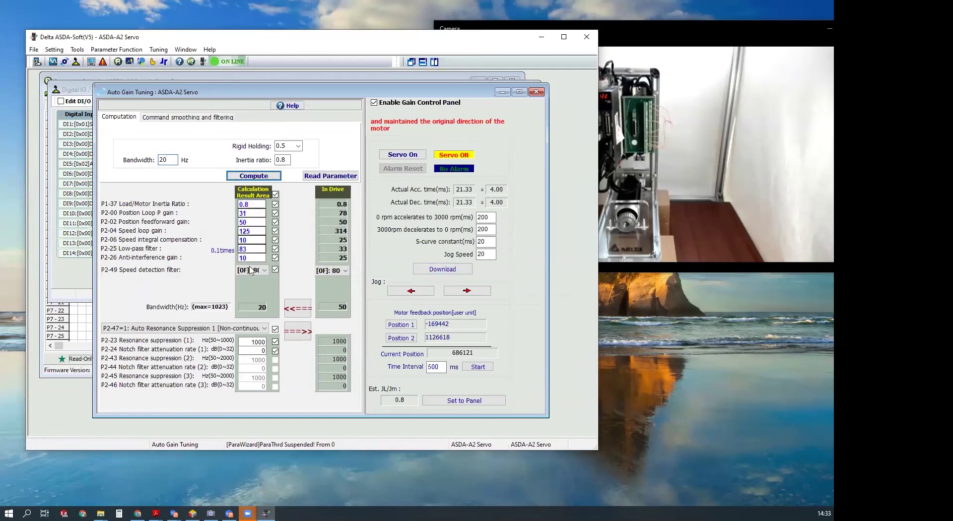
{"action": "left_click", "coordinate": [299, 330]}
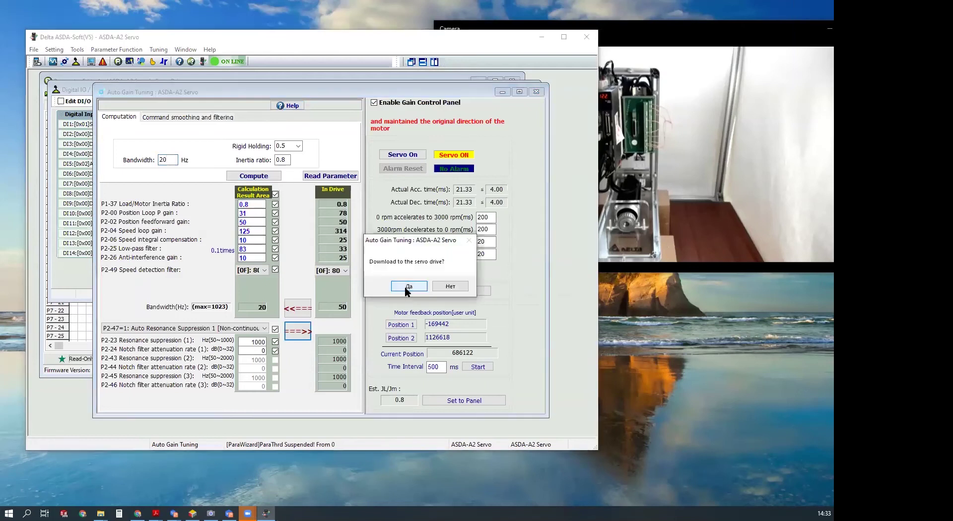
{"action": "left_click", "coordinate": [408, 287]}
{"action": "left_click", "coordinate": [659, 150]}
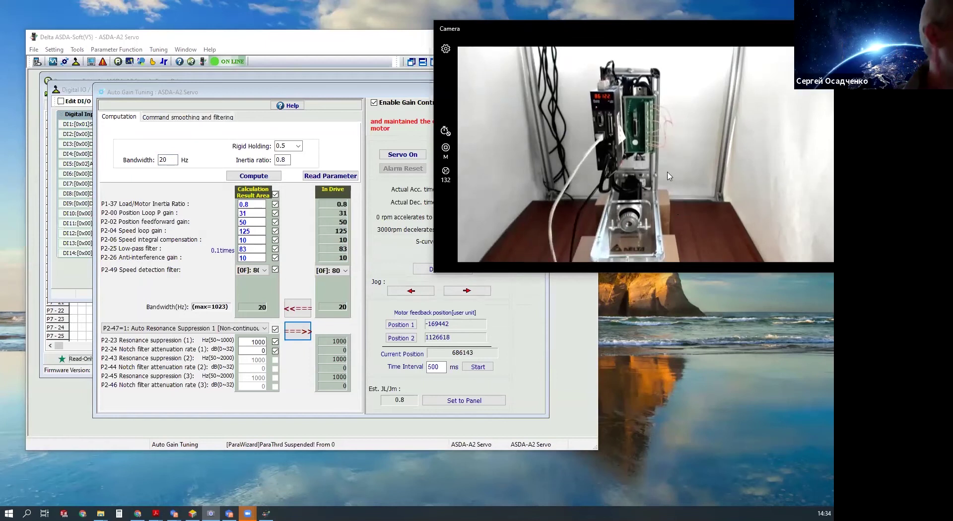
Step: Set the bandwidth to 150 Hz in Auto Gain Tuning and move the tuning window aside
{"action": "double_click", "coordinate": [163, 159]}
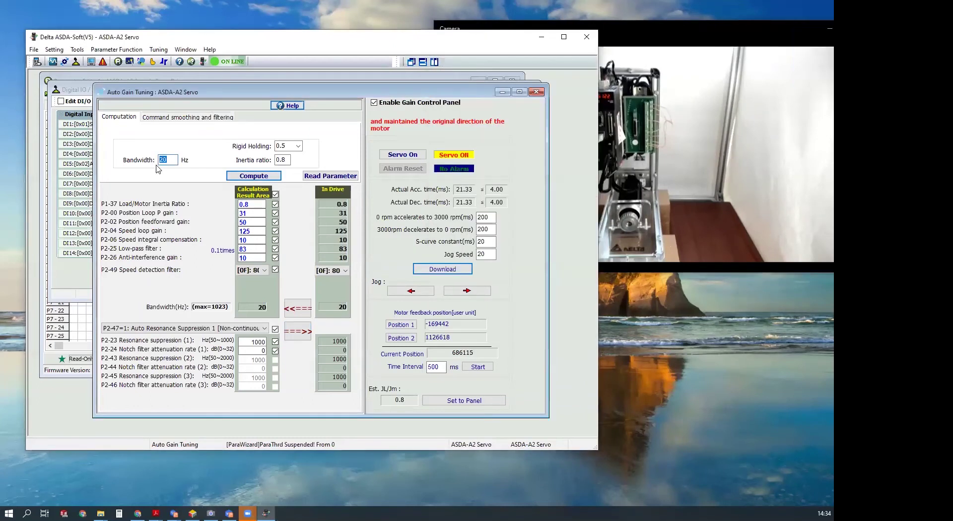
{"action": "type", "text": "150"}
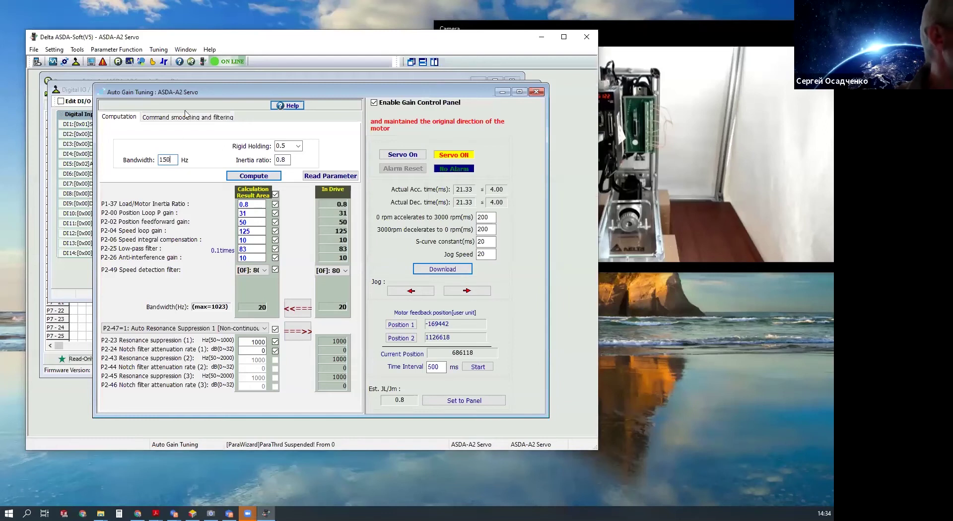
{"action": "left_click_drag", "start_coordinate": [182, 95], "coordinate": [167, 91]}
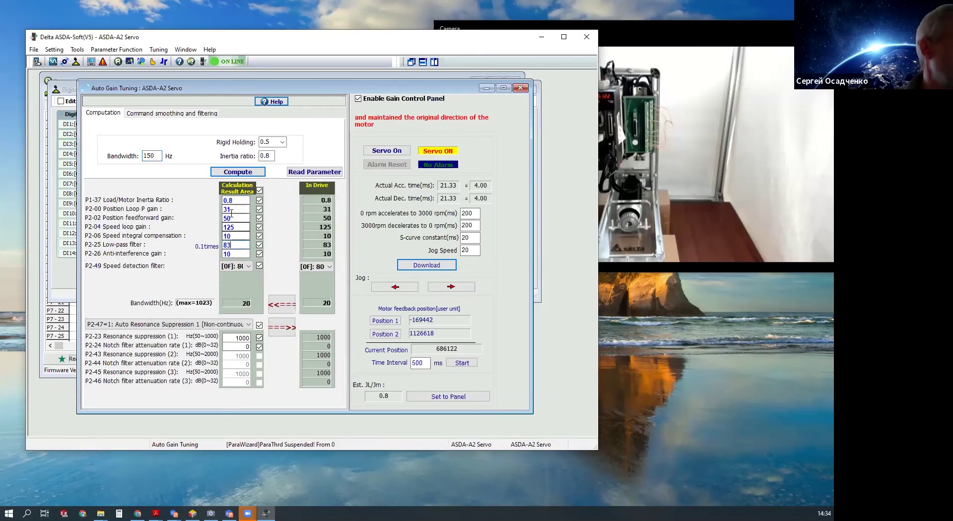
{"action": "left_click", "coordinate": [230, 245]}
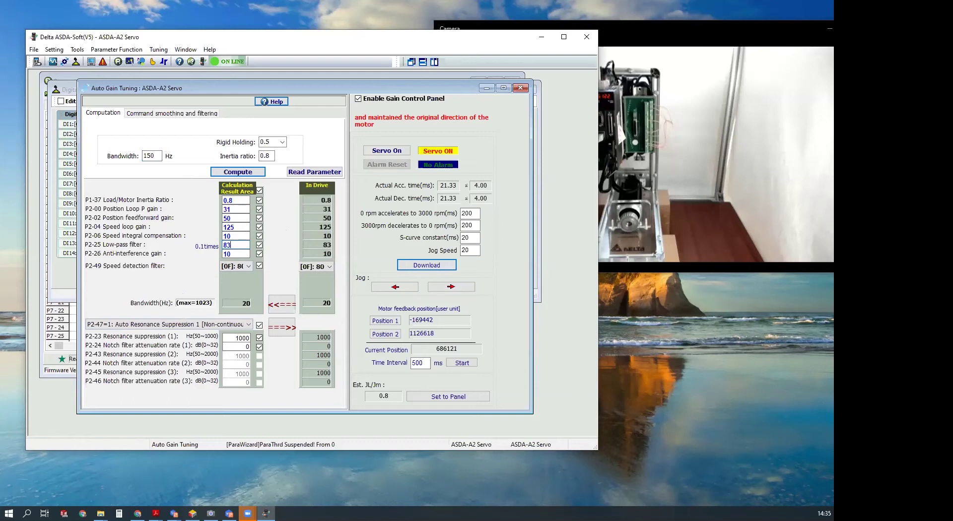
Step: Look at the servo motor specifications in the ASDA-A2 PDF catalogue and return to the Auto Gain Tuning window in ASDA-Soft
{"action": "key", "text": "alt+Tab"}
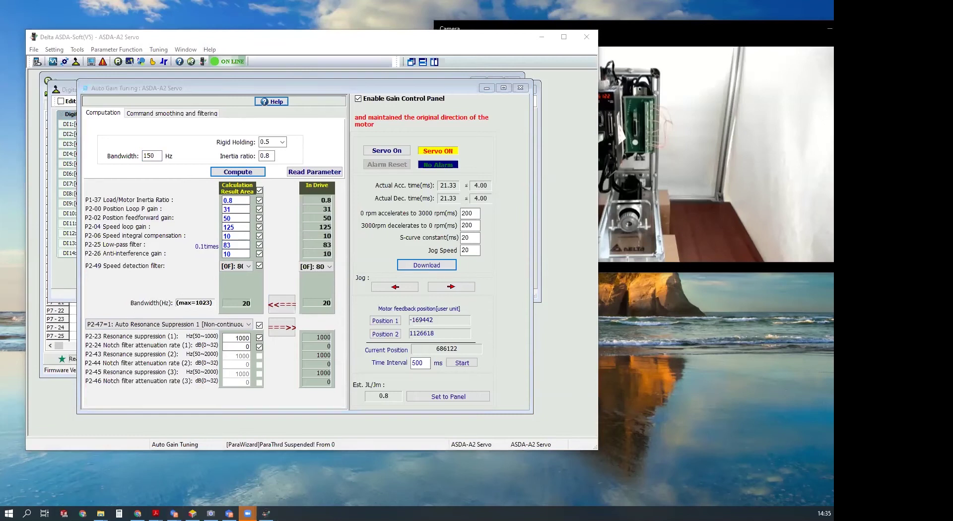
{"action": "key", "text": "alt+Tab"}
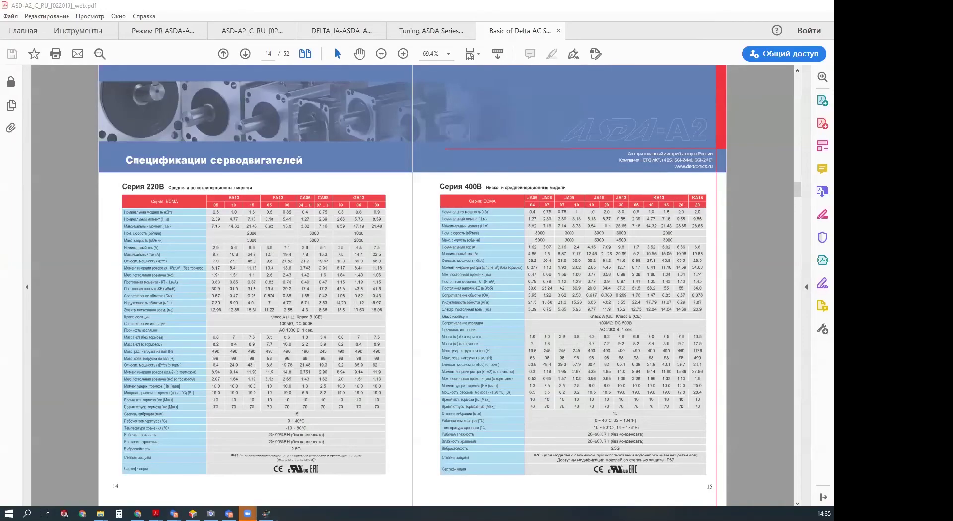
{"action": "key", "text": "alt+Tab"}
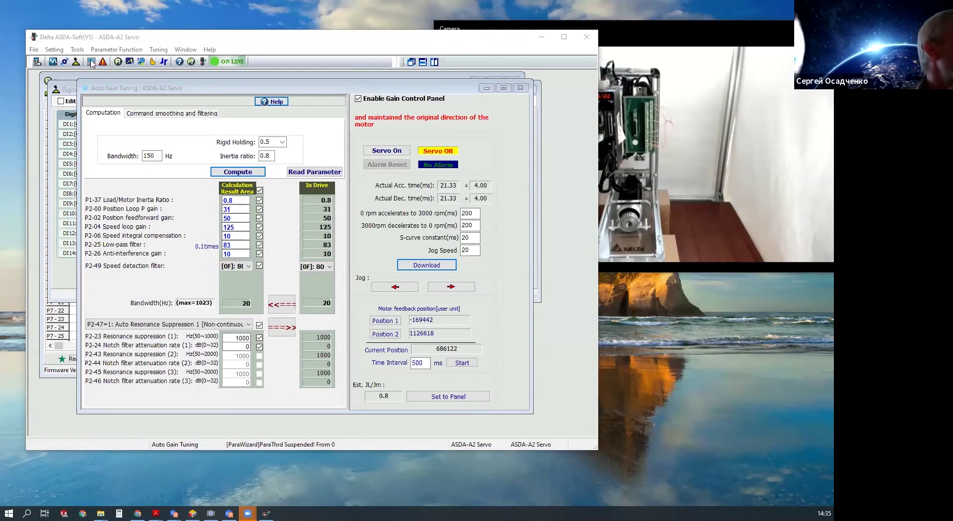
{"action": "left_click", "coordinate": [130, 90]}
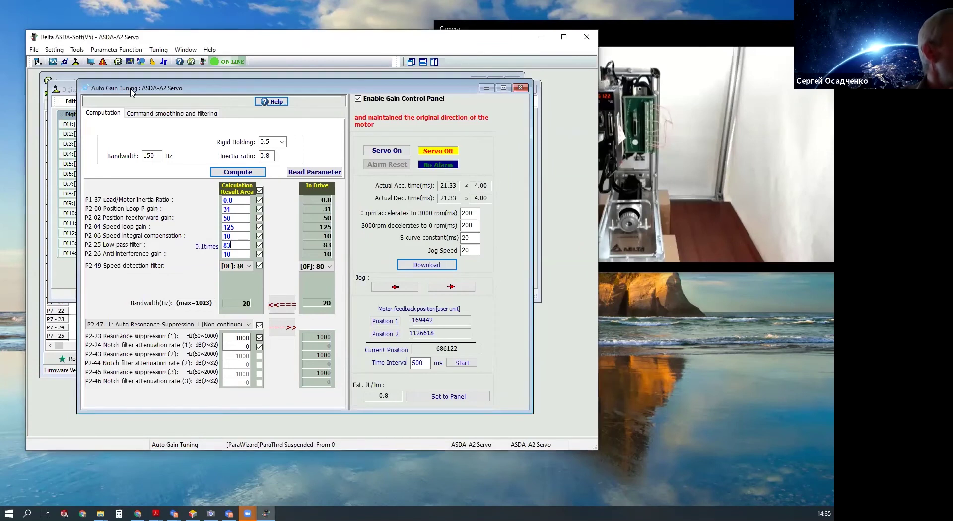
{"action": "left_click_drag", "start_coordinate": [130, 89], "coordinate": [172, 98]}
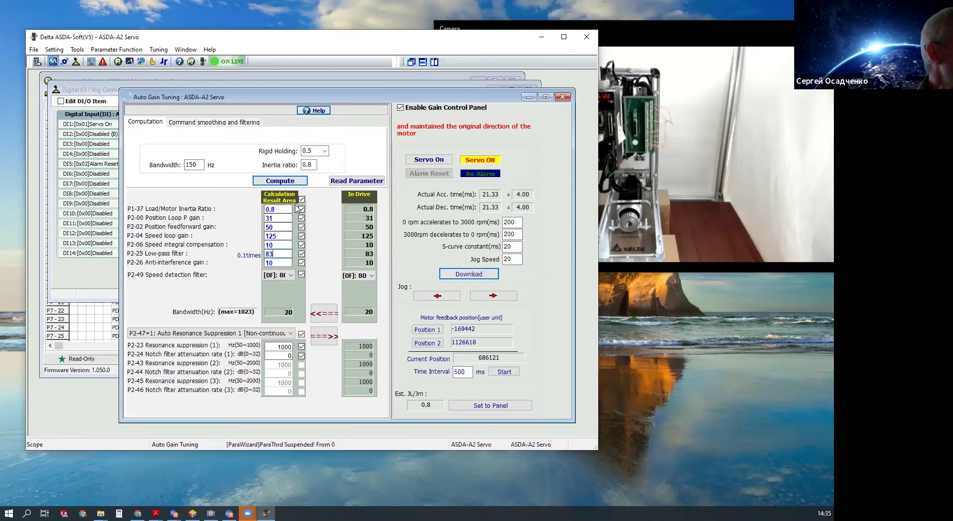
Step: In the Scope, assign Motor Current : Percentage [%] to channel CH3 and disable channel CH4
{"action": "left_click", "coordinate": [51, 61]}
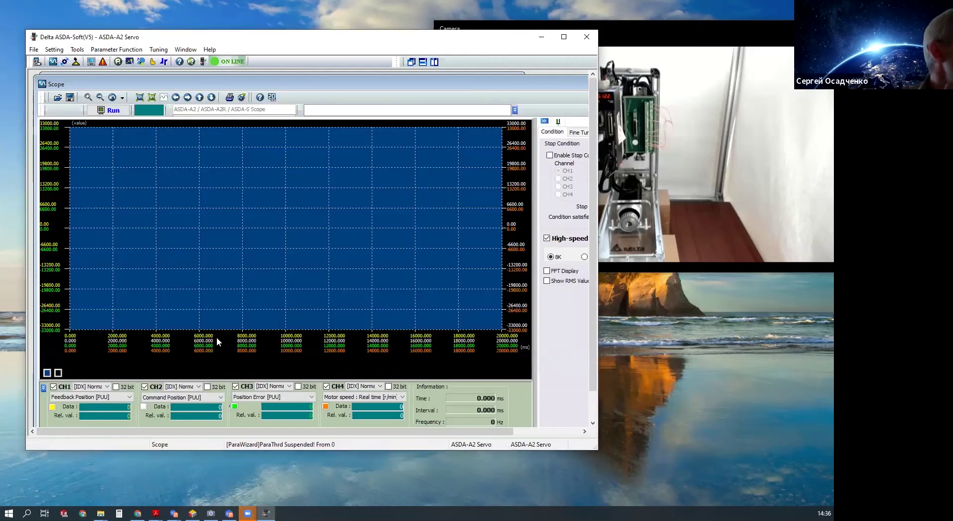
{"action": "left_click", "coordinate": [302, 398]}
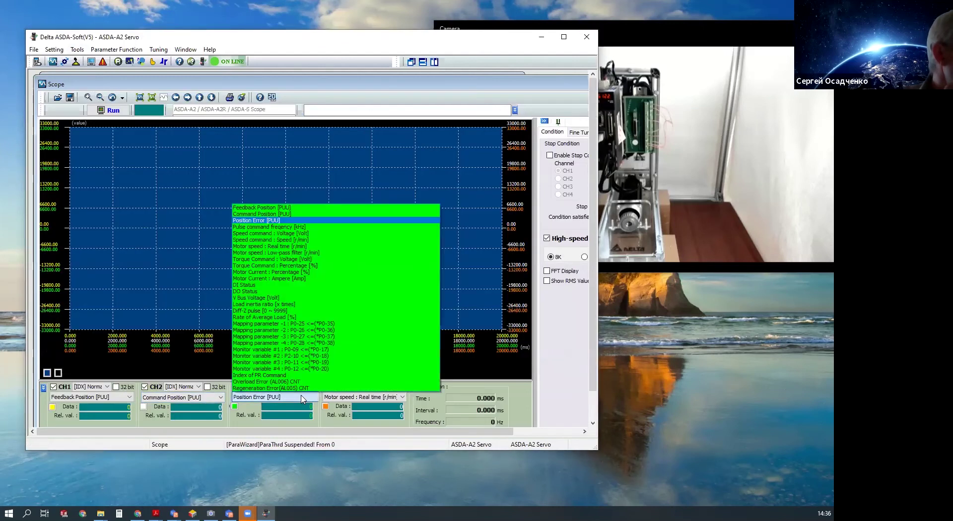
{"action": "left_click", "coordinate": [283, 272]}
{"action": "left_click", "coordinate": [327, 386]}
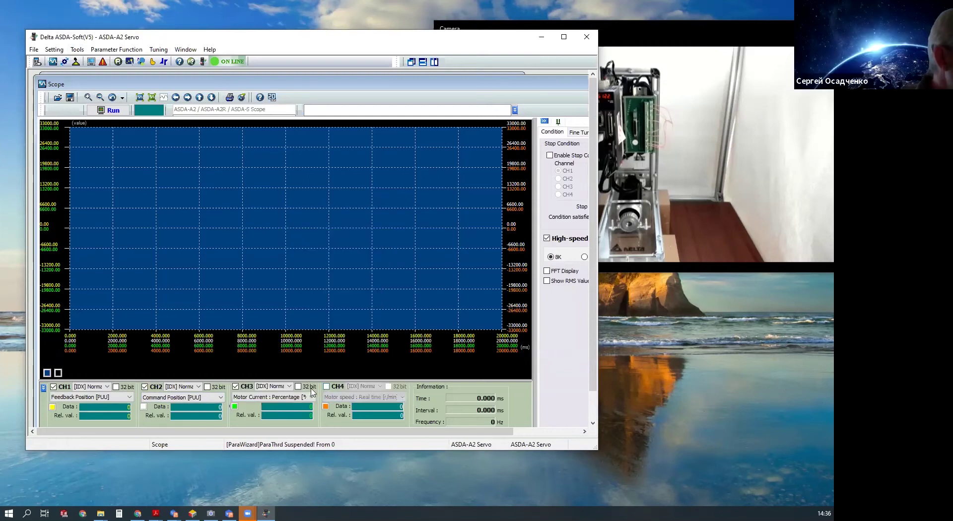
{"action": "left_click", "coordinate": [290, 387]}
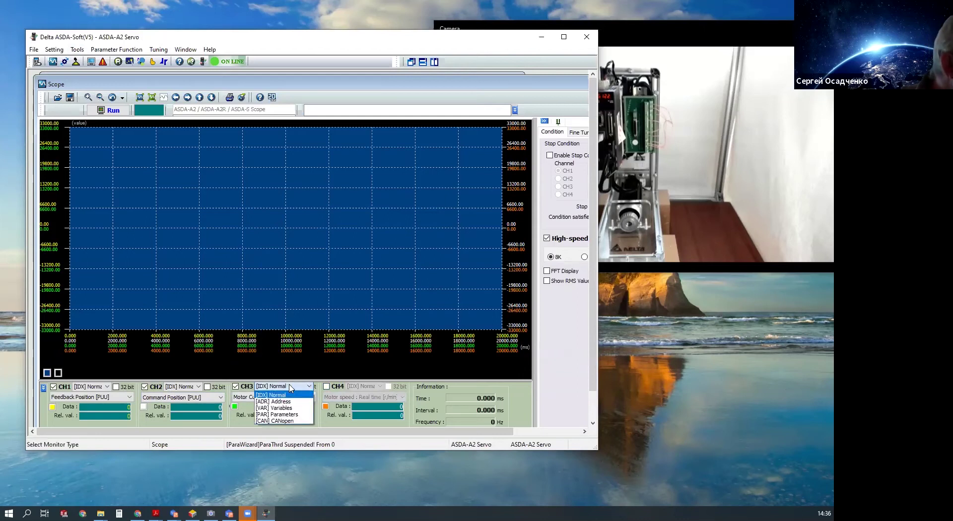
{"action": "left_click", "coordinate": [291, 386]}
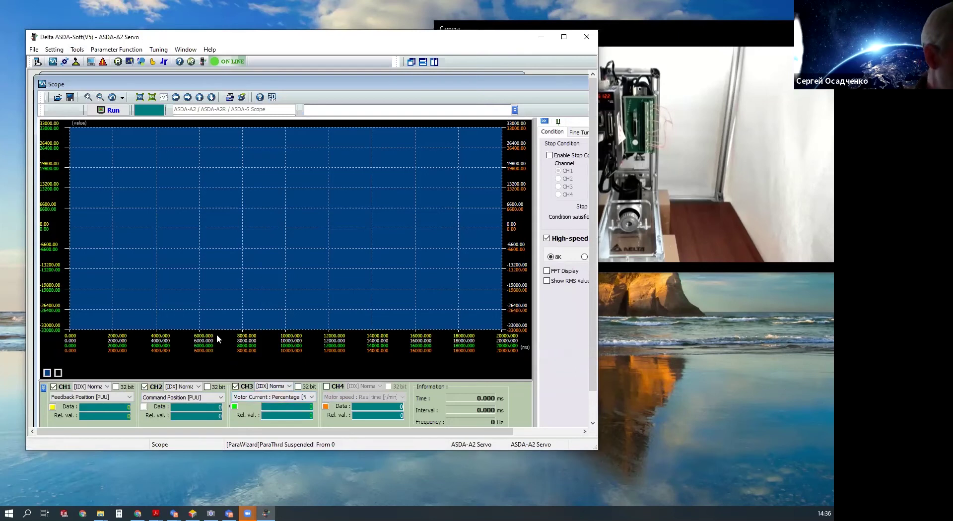
Step: Change the signal monitored on Scope channel CH3 to Torque Command : Percentage [%]
{"action": "left_click", "coordinate": [281, 398]}
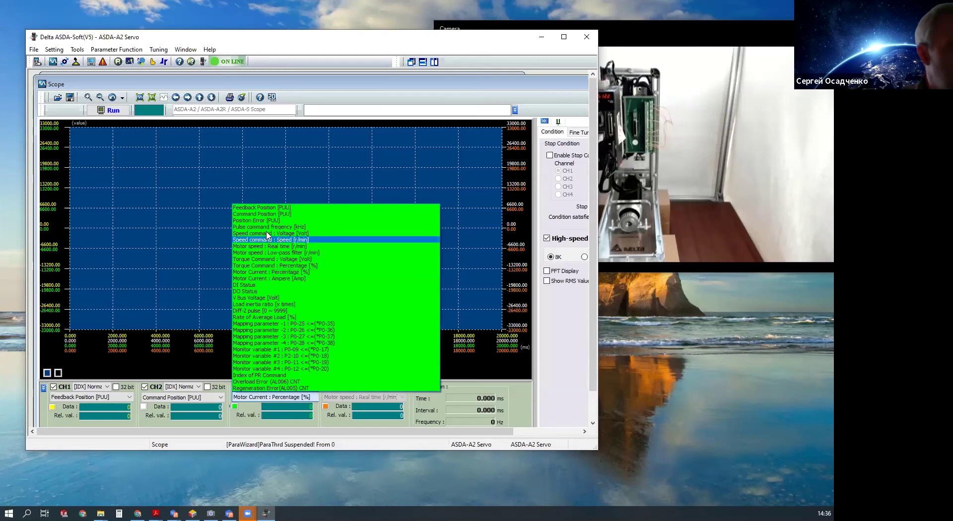
{"action": "left_click", "coordinate": [269, 266]}
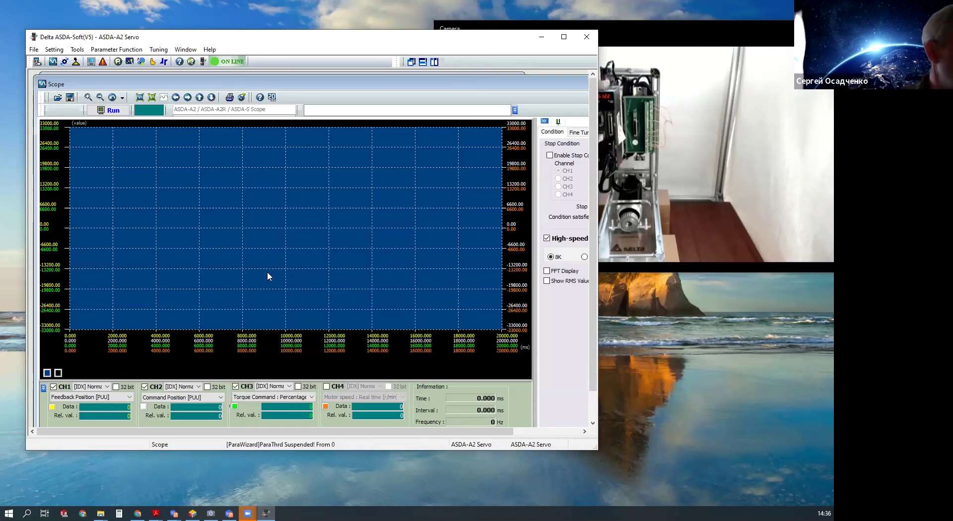
{"action": "left_click", "coordinate": [274, 399]}
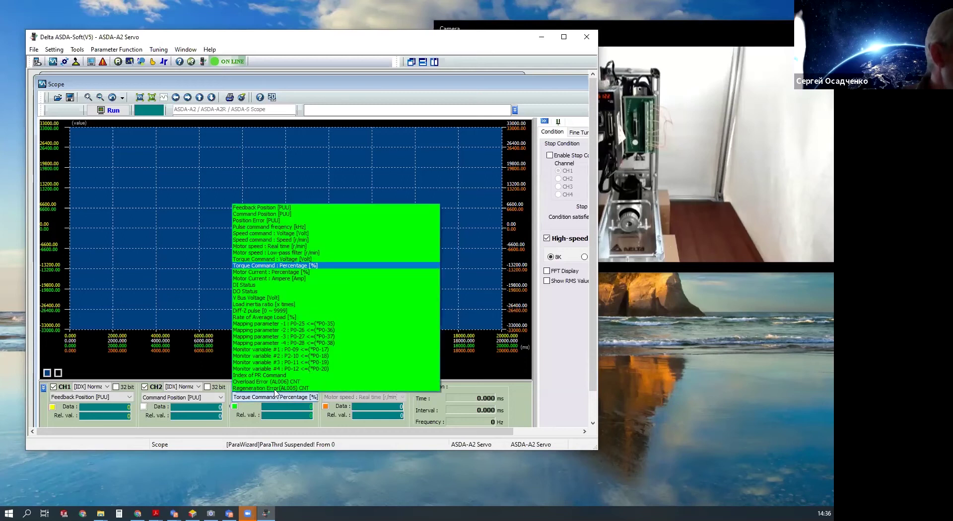
{"action": "left_click", "coordinate": [272, 266]}
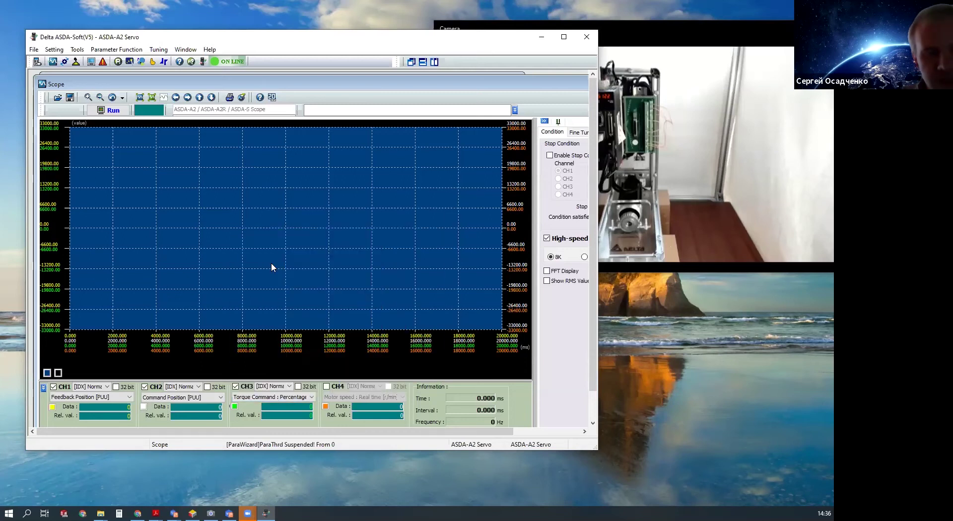
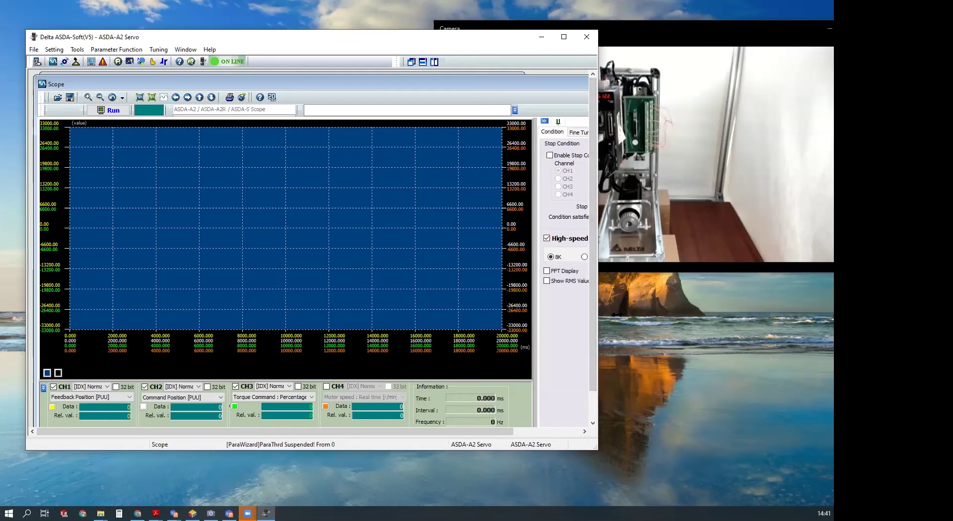
Step: Adjust the width of the main window and minimize the Scope to bring back Auto Gain Tuning
{"action": "left_click_drag", "start_coordinate": [617, 314], "coordinate": [567, 318]}
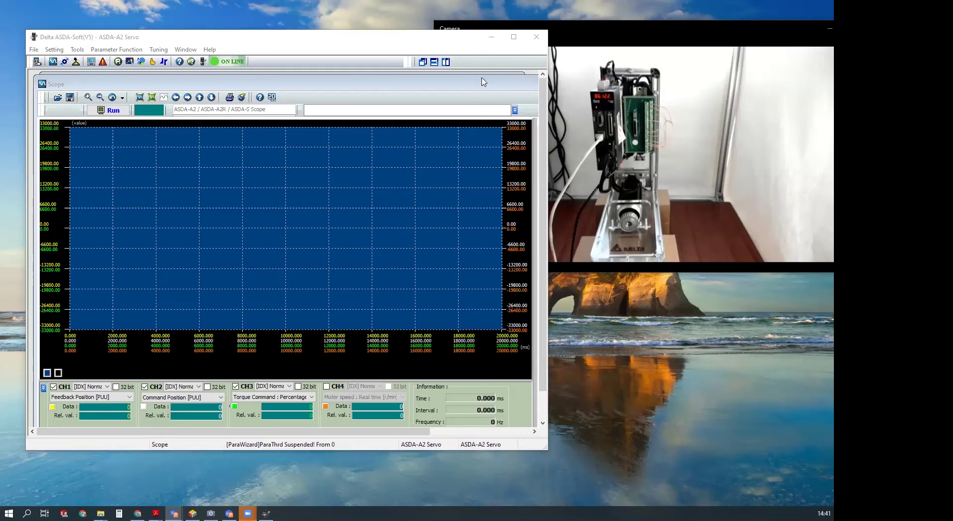
{"action": "left_click_drag", "start_coordinate": [563, 101], "coordinate": [610, 101]}
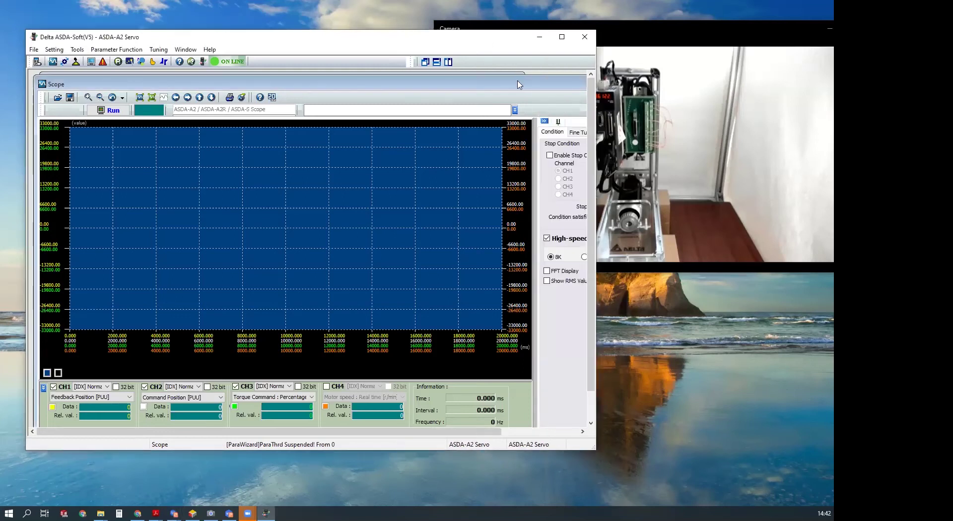
{"action": "left_click", "coordinate": [560, 90]}
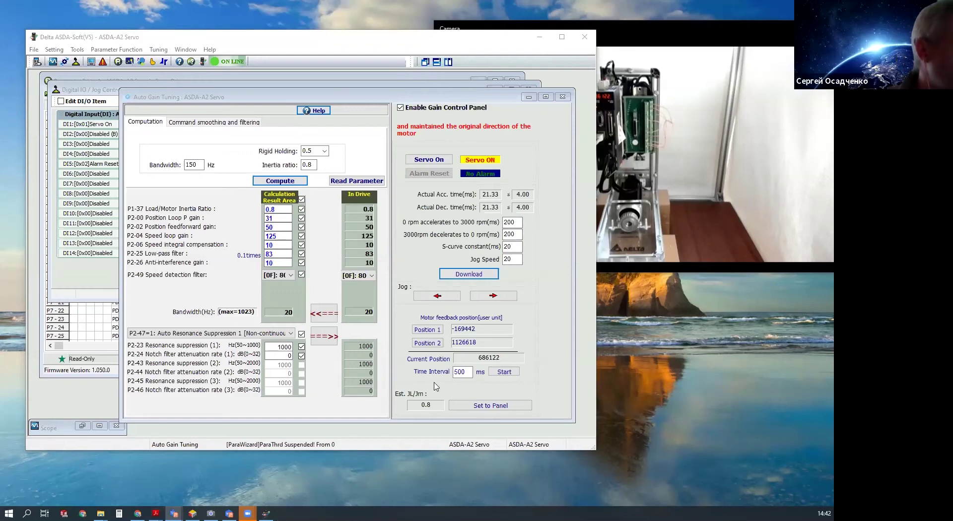
Step: Set the jog speed to 200, download the motion settings, and run the motor between the two stored positions before stopping it
{"action": "left_click", "coordinate": [377, 95]}
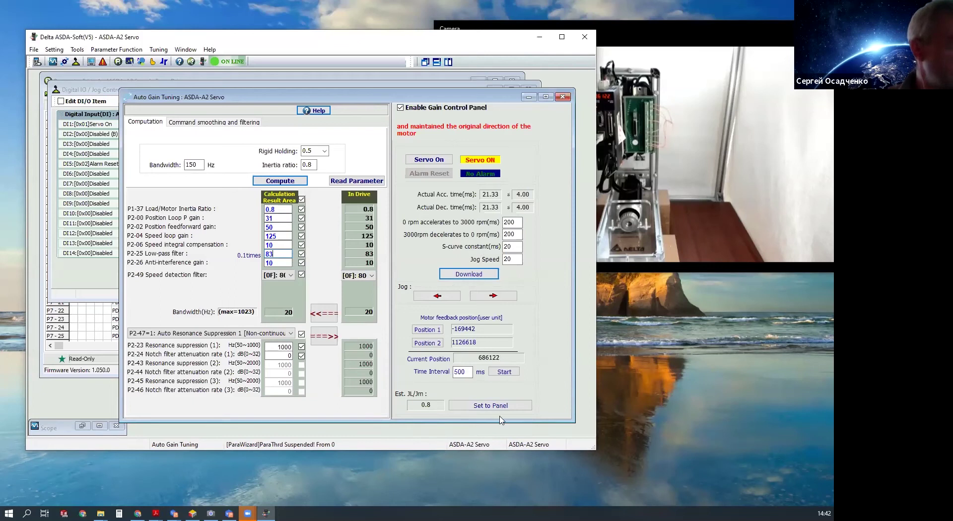
{"action": "left_click", "coordinate": [511, 259]}
{"action": "type", "text": "0"}
{"action": "left_click", "coordinate": [470, 277]}
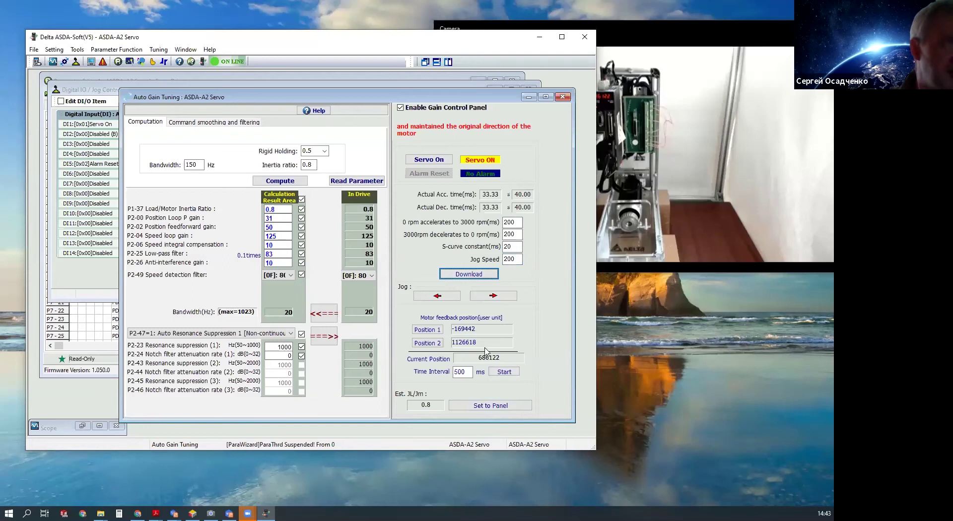
{"action": "left_click", "coordinate": [515, 373]}
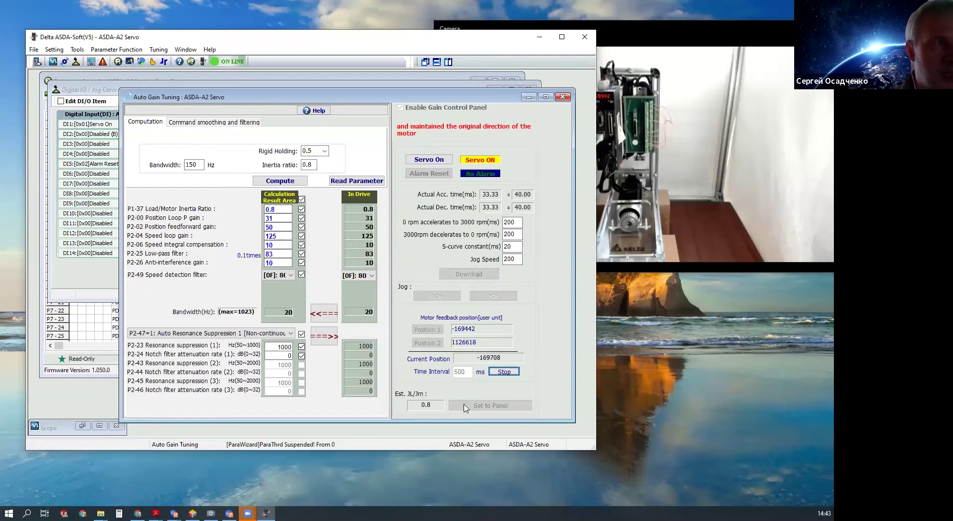
{"action": "left_click", "coordinate": [510, 373]}
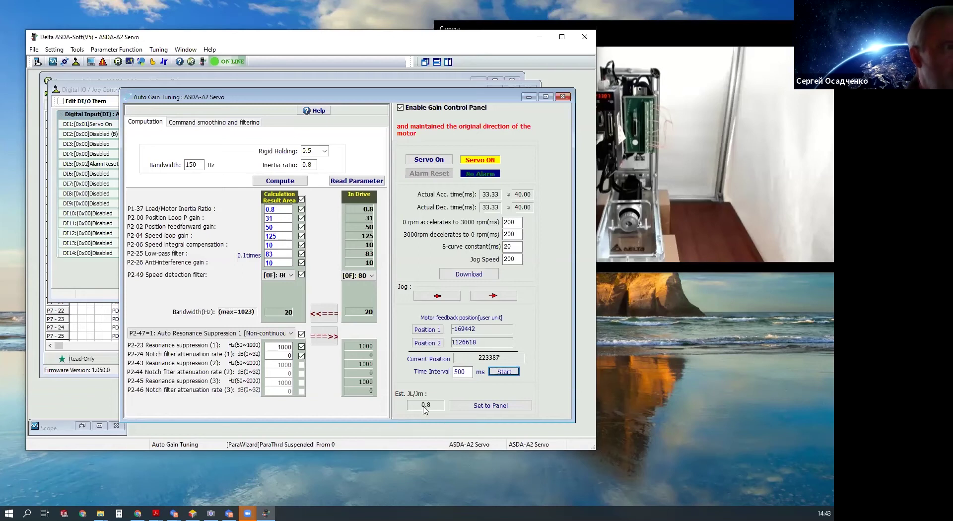
Step: Transfer the estimated inertia ratio to the computation panel and download the calculated gains to the servo drive
{"action": "left_click", "coordinate": [466, 406]}
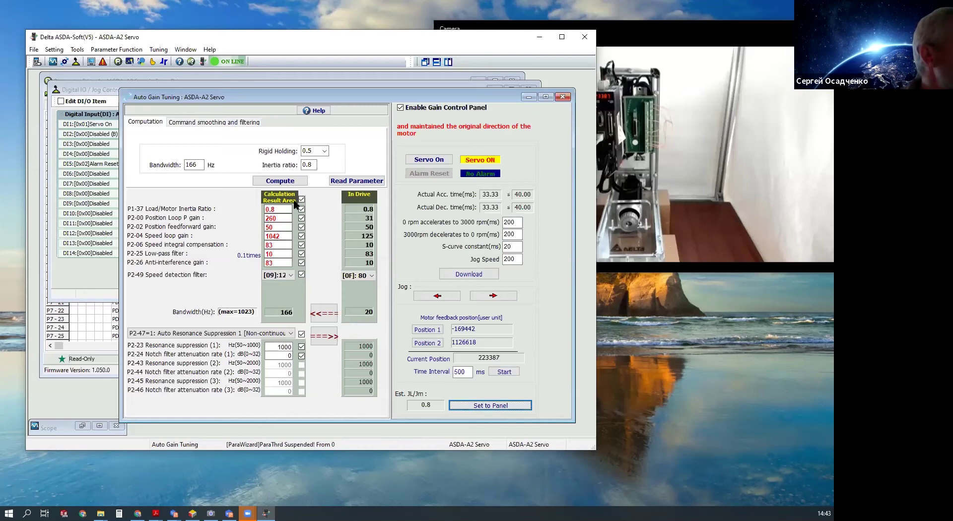
{"action": "left_click", "coordinate": [329, 337]}
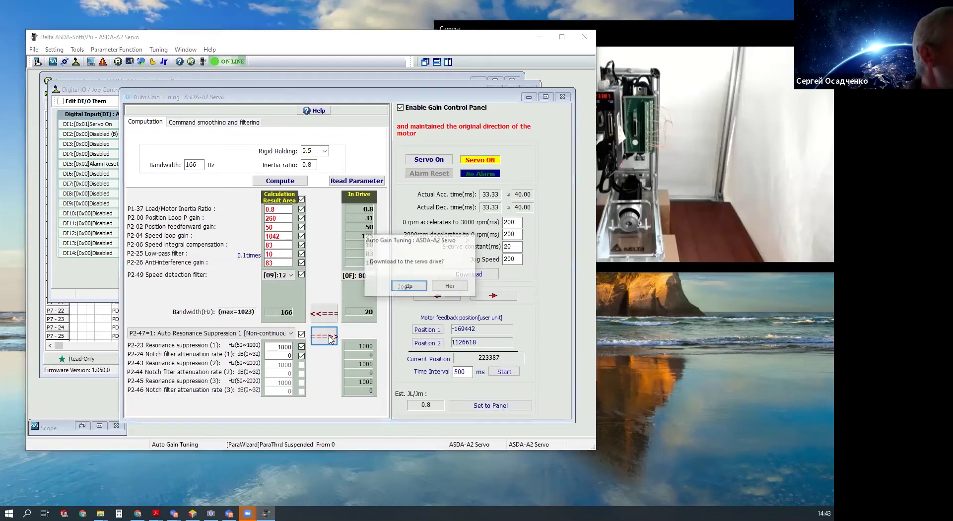
{"action": "left_click", "coordinate": [405, 287]}
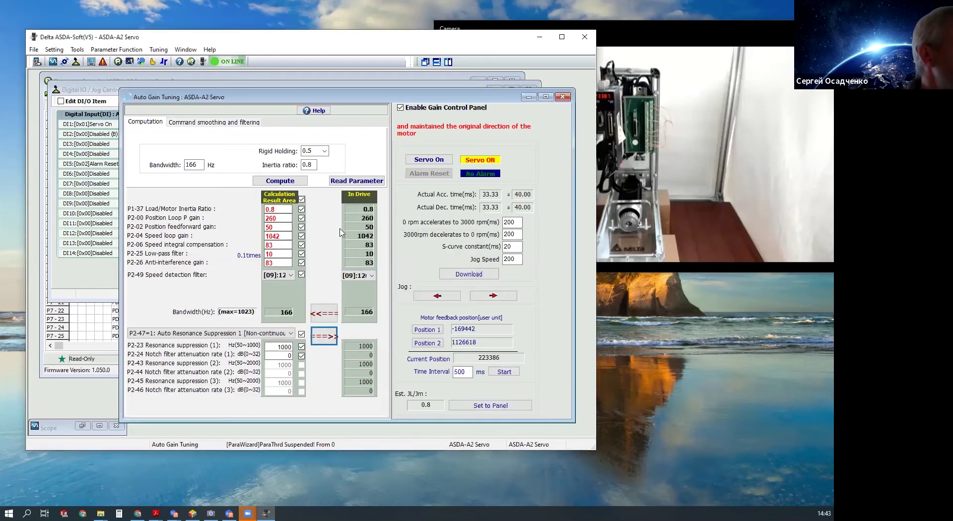
Step: Look at the command smoothing and filtering diagrams, return to the gain computation, and reposition the Auto Gain Tuning window
{"action": "left_click", "coordinate": [203, 124]}
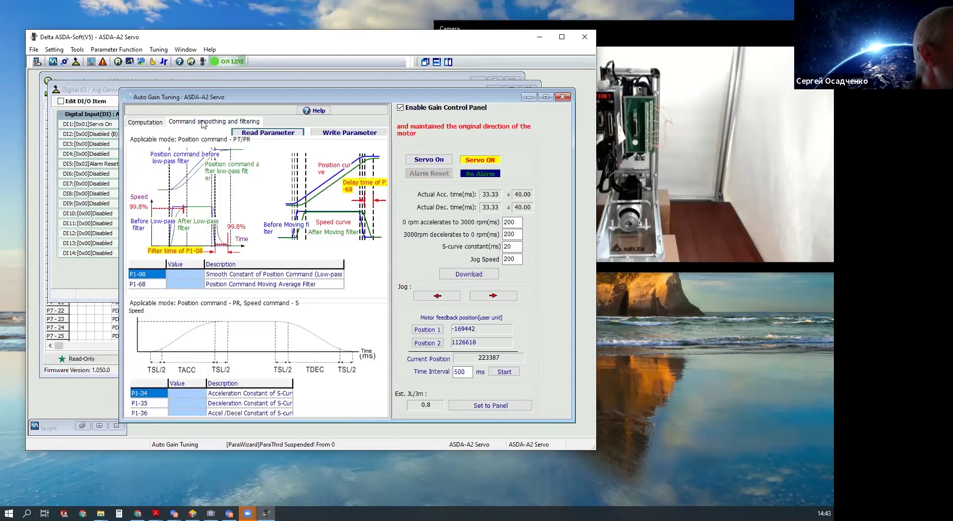
{"action": "left_click_drag", "start_coordinate": [221, 97], "coordinate": [215, 83]}
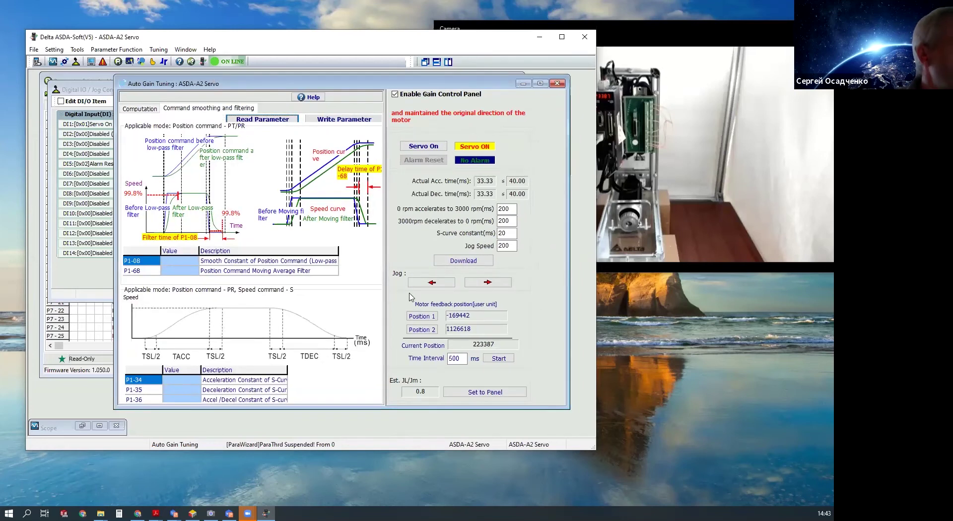
{"action": "left_click", "coordinate": [122, 99]}
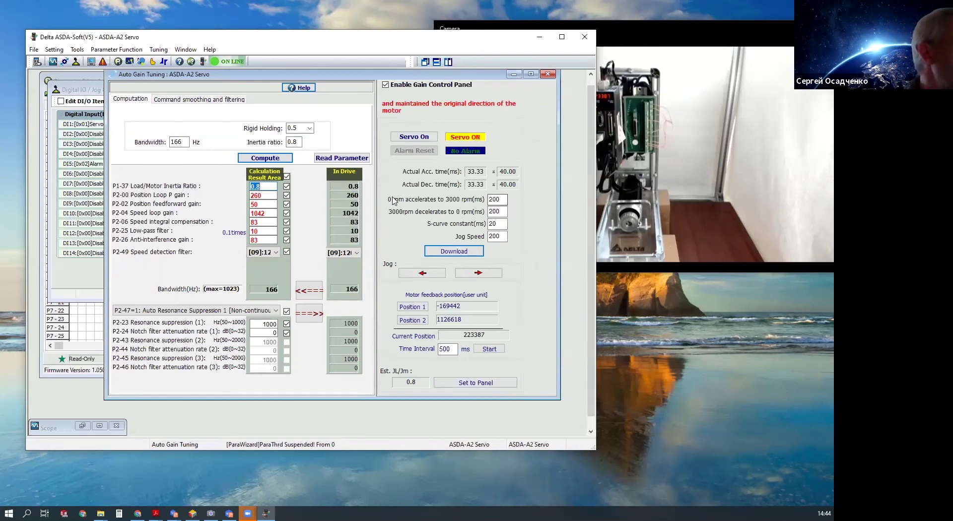
{"action": "left_click_drag", "start_coordinate": [266, 77], "coordinate": [260, 100]}
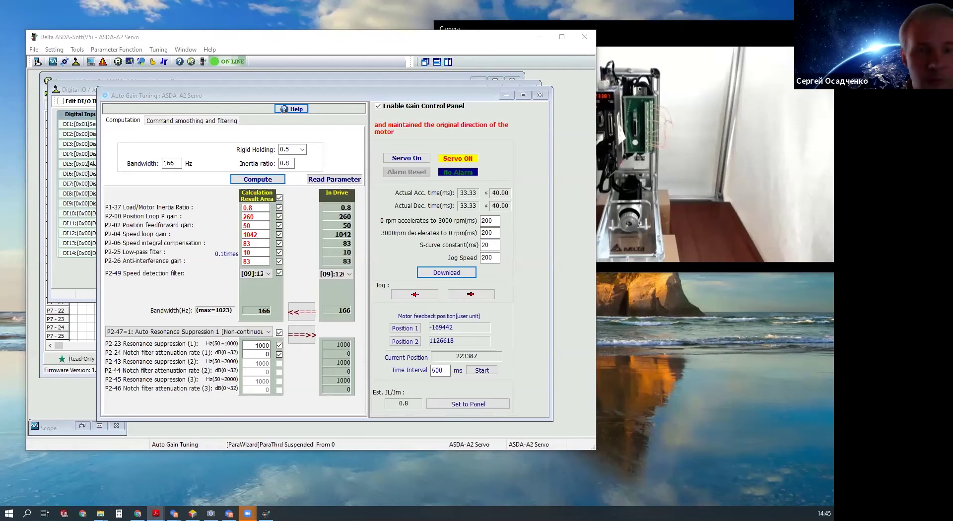
Step: Switch to Tuning ASDA Series Servo Systems.pdf in Acrobat Reader, maximize it with the page fitted, and view the first two pages
{"action": "key", "text": "alt+Tab"}
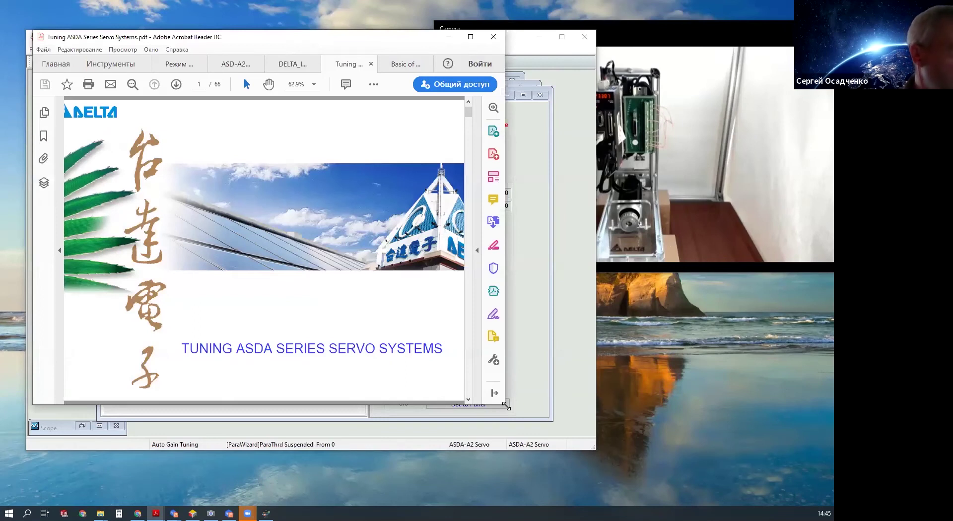
{"action": "left_click_drag", "start_coordinate": [506, 406], "coordinate": [584, 467]}
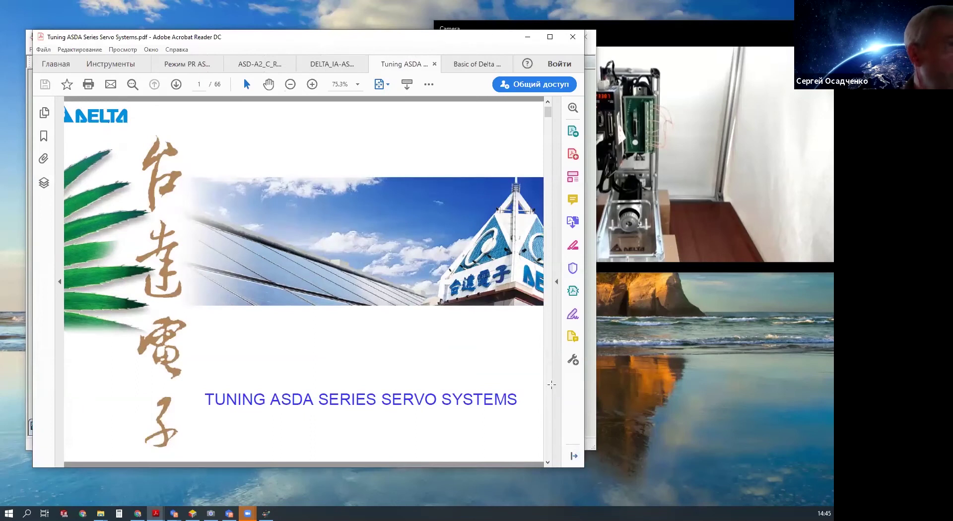
{"action": "left_click", "coordinate": [388, 85]}
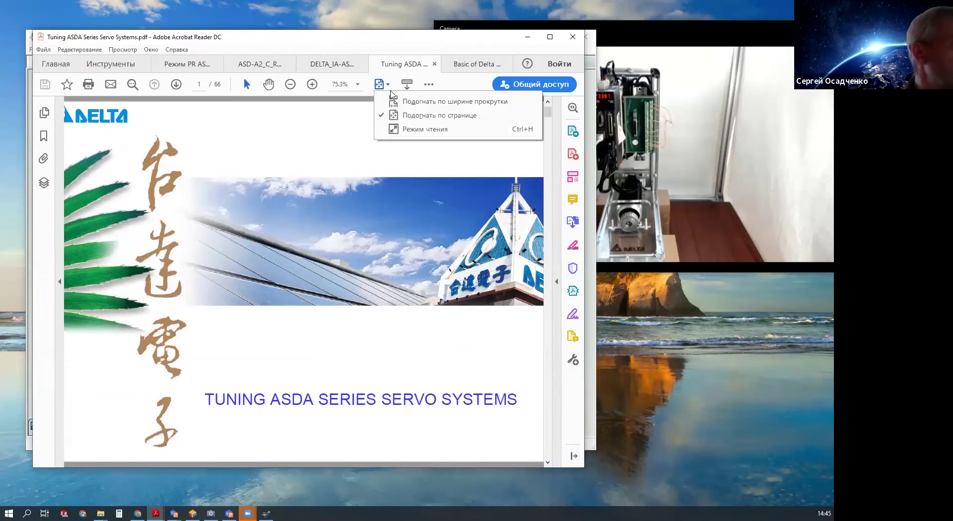
{"action": "left_click", "coordinate": [438, 115]}
{"action": "left_click", "coordinate": [550, 38]}
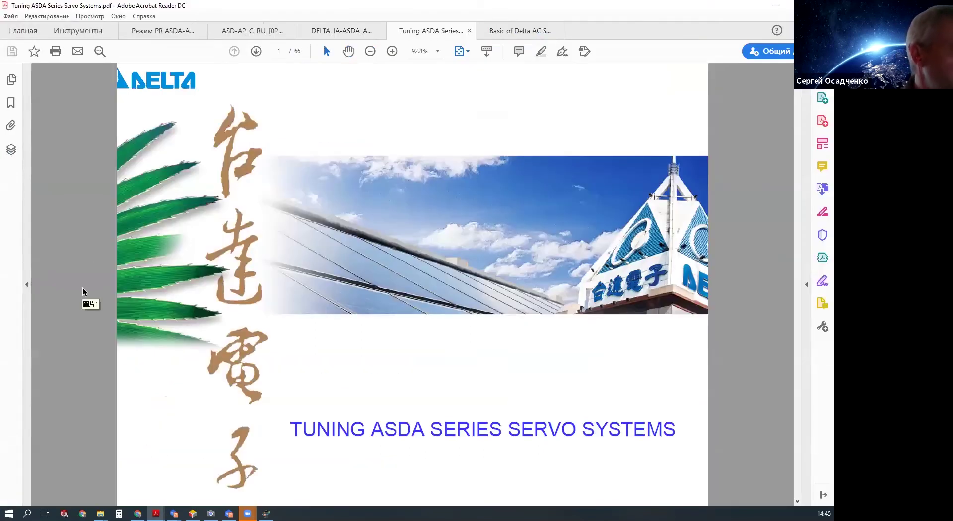
{"action": "scroll", "coordinate": [85, 298], "scroll_direction": "down", "scroll_amount": 1}
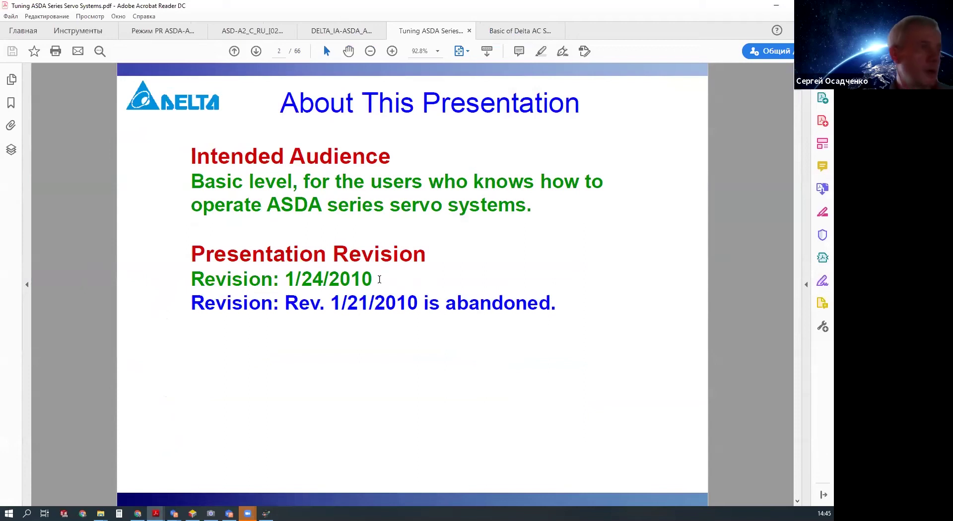
{"action": "scroll", "coordinate": [125, 271], "scroll_direction": "up", "scroll_amount": 1}
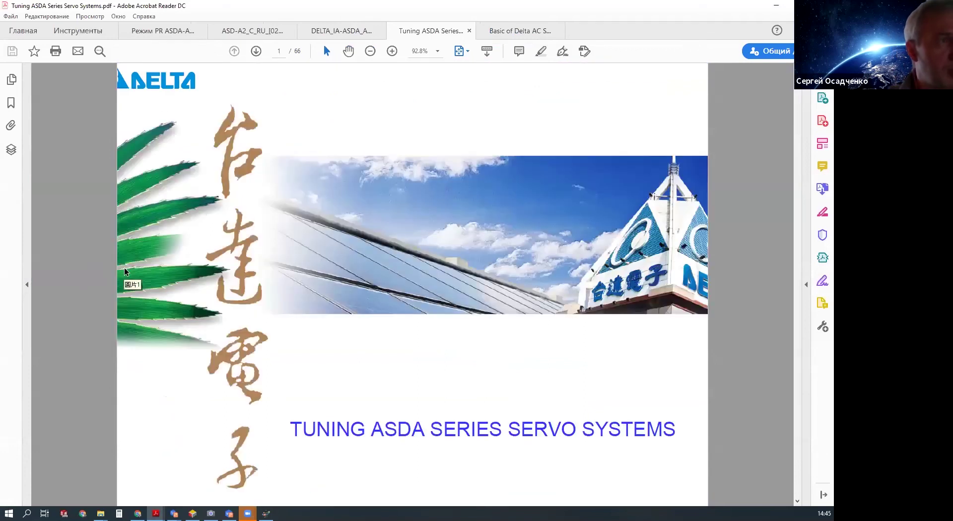
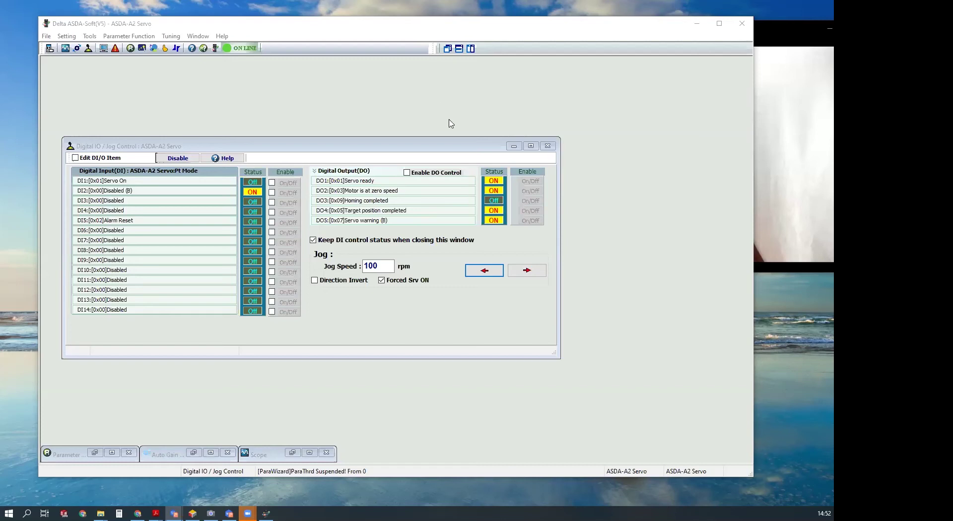
Step: Move the Digital IO / Jog Control window higher and bring the ASDA-Soft main window fully back into view
{"action": "left_click_drag", "start_coordinate": [437, 146], "coordinate": [446, 102]}
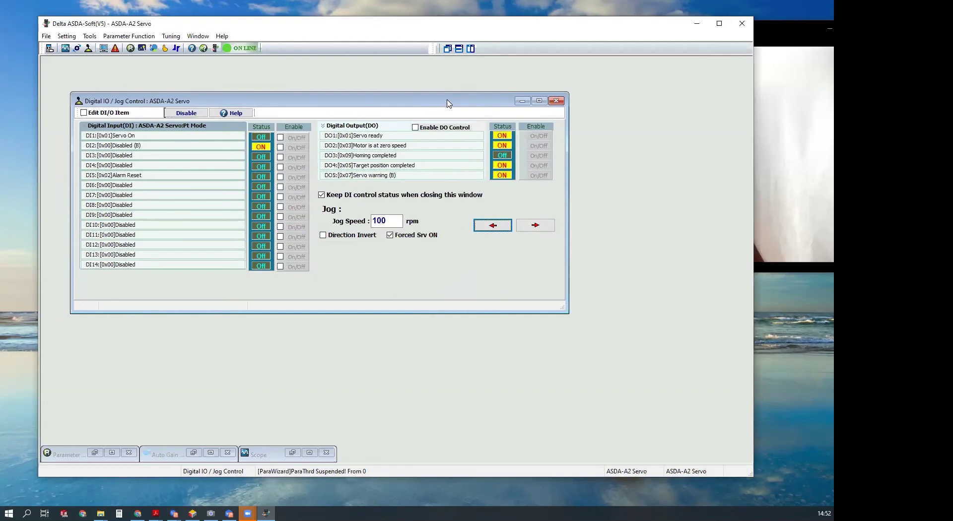
{"action": "left_click_drag", "start_coordinate": [447, 100], "coordinate": [446, 98]}
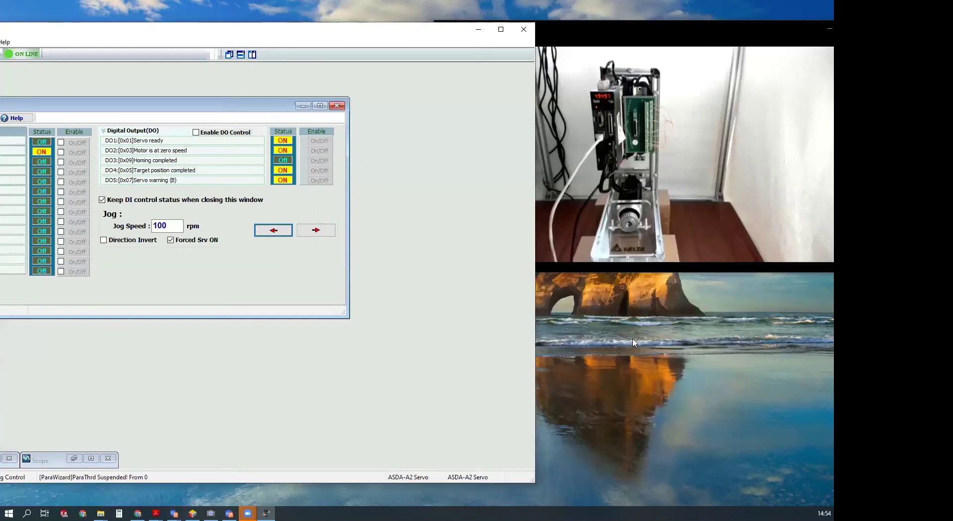
{"action": "key", "text": "alt+Tab"}
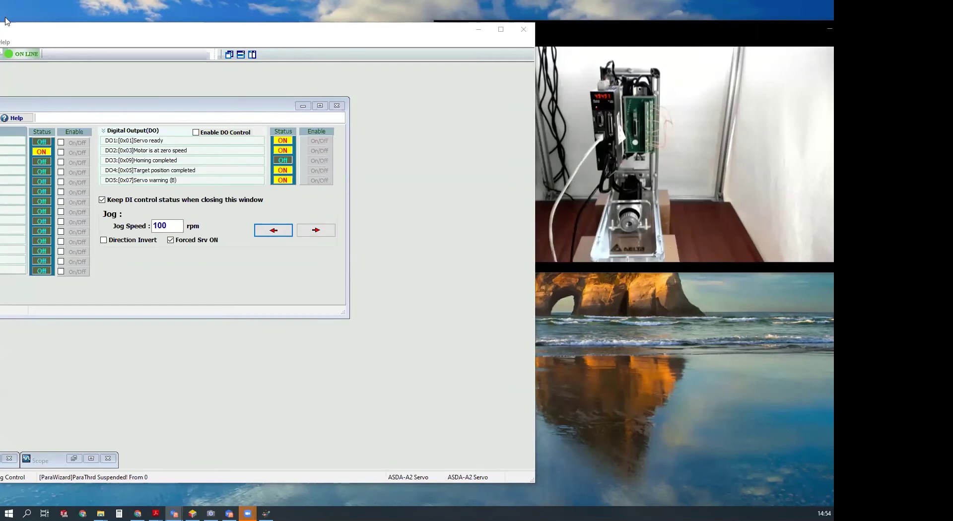
{"action": "left_click_drag", "start_coordinate": [38, 35], "coordinate": [286, 41]}
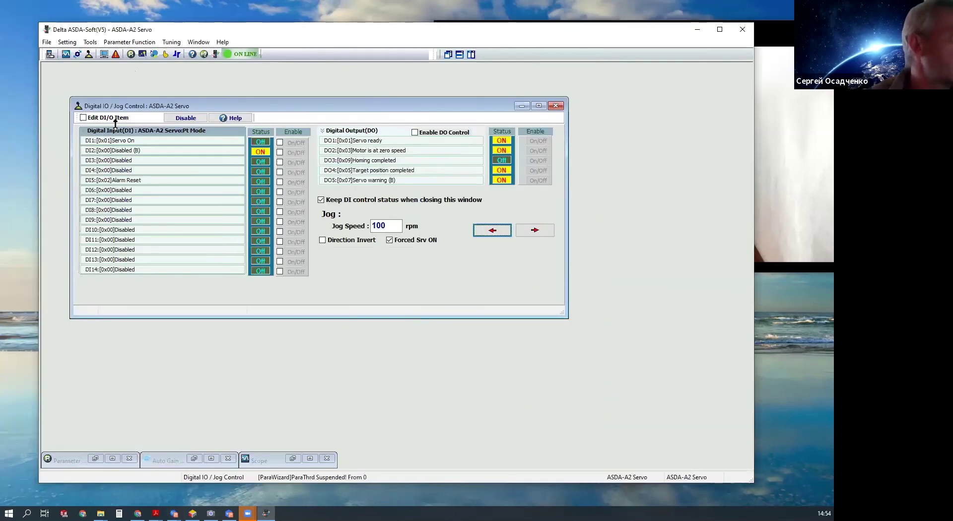
Step: Bring back the Auto Gain Tuning window, move it clear, and show its command smoothing and filtering settings
{"action": "left_click", "coordinate": [77, 54]}
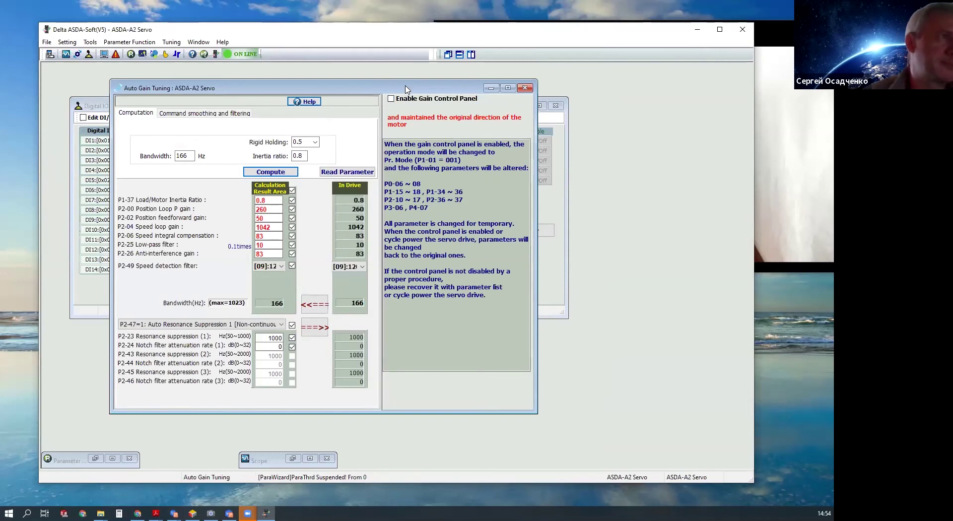
{"action": "left_click_drag", "start_coordinate": [406, 88], "coordinate": [429, 81]}
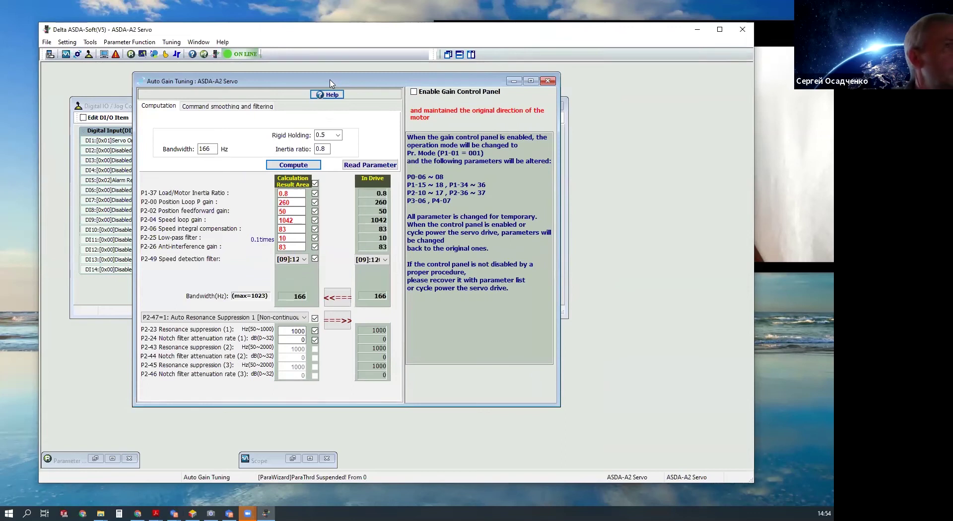
{"action": "left_click_drag", "start_coordinate": [332, 84], "coordinate": [339, 81]}
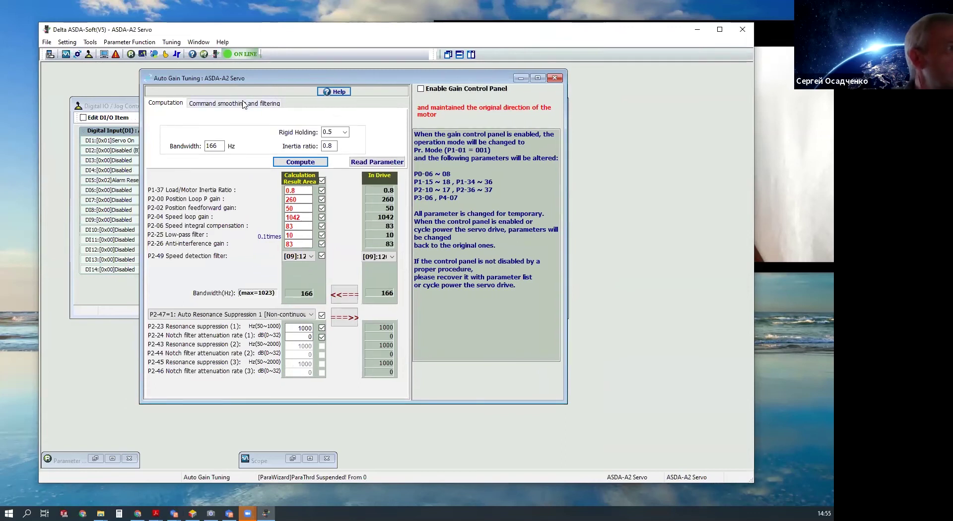
{"action": "left_click", "coordinate": [244, 103]}
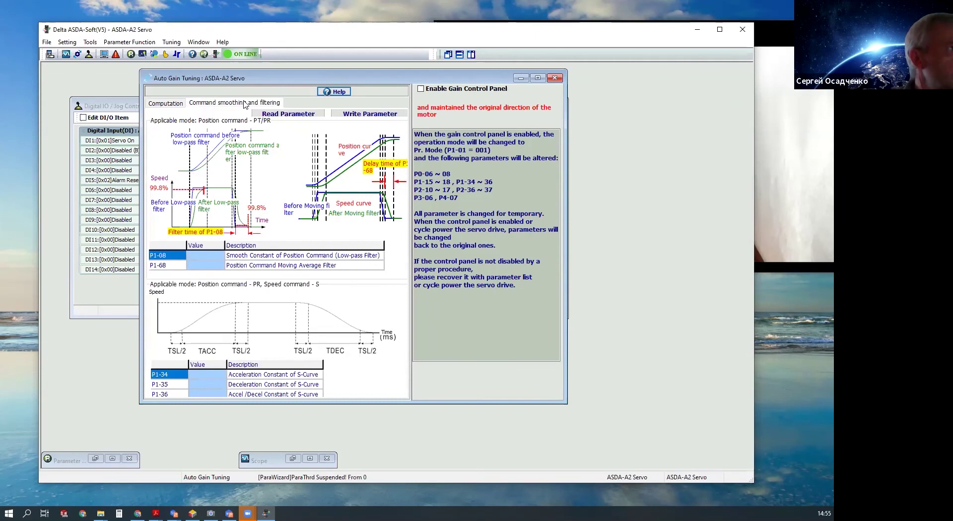
Step: Read the servo parameters into the Parameter Editor and make its window tall enough for the whole P7 list
{"action": "left_click", "coordinate": [131, 54]}
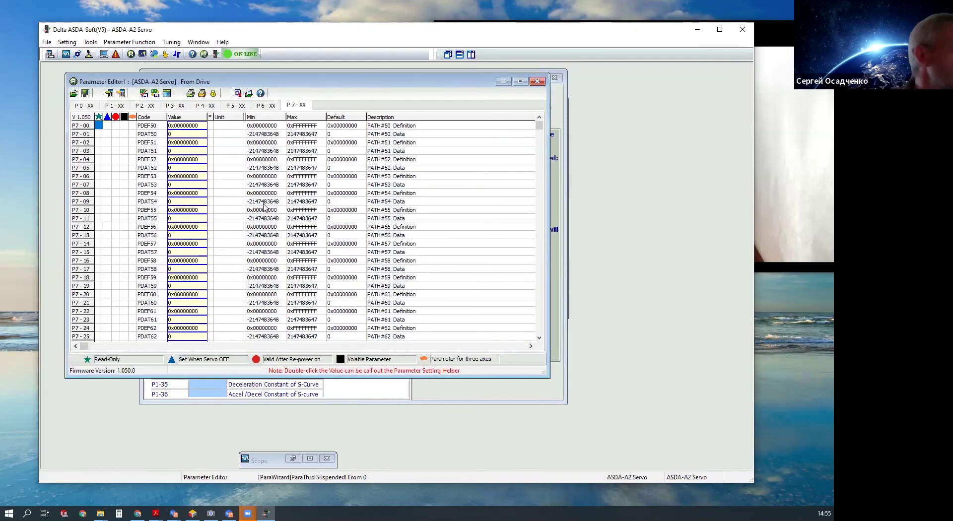
{"action": "left_click", "coordinate": [110, 94]}
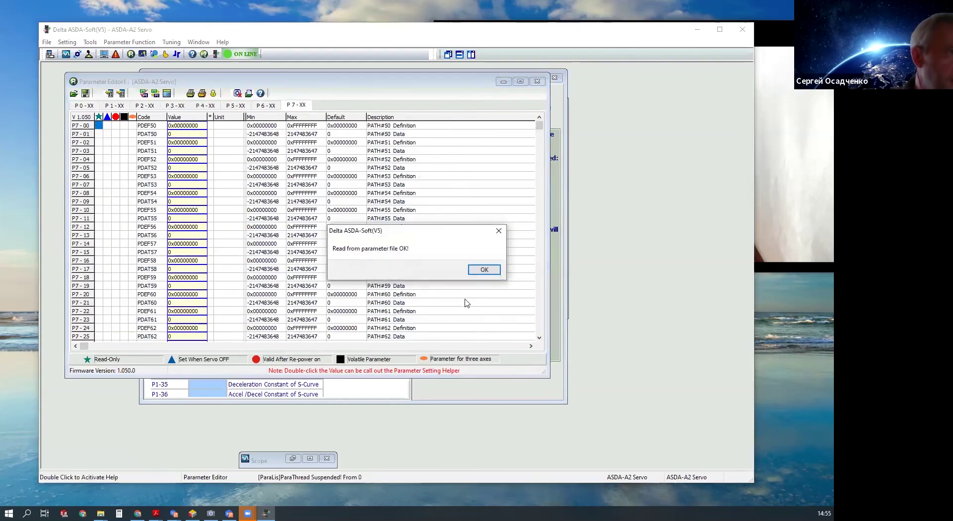
{"action": "left_click", "coordinate": [478, 272]}
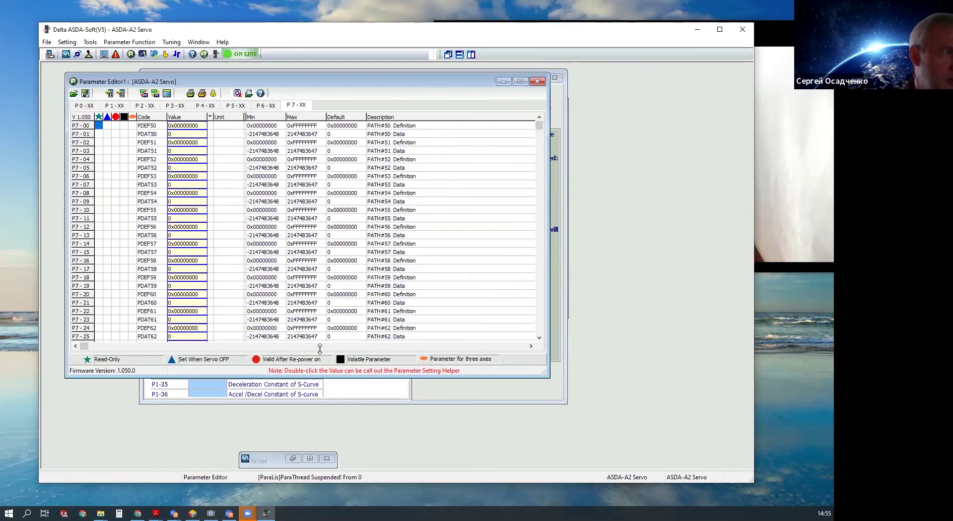
{"action": "left_click_drag", "start_coordinate": [333, 381], "coordinate": [332, 430]}
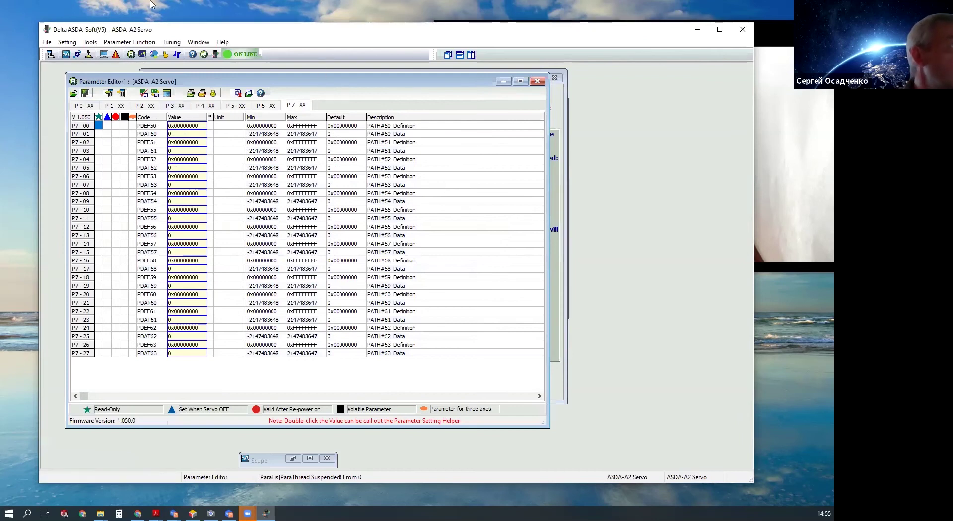
Step: Open the E-CAM Editor and choose Rotary Shear - W/O Sealing Zone as the way to create the E-CAM table
{"action": "left_click", "coordinate": [156, 55]}
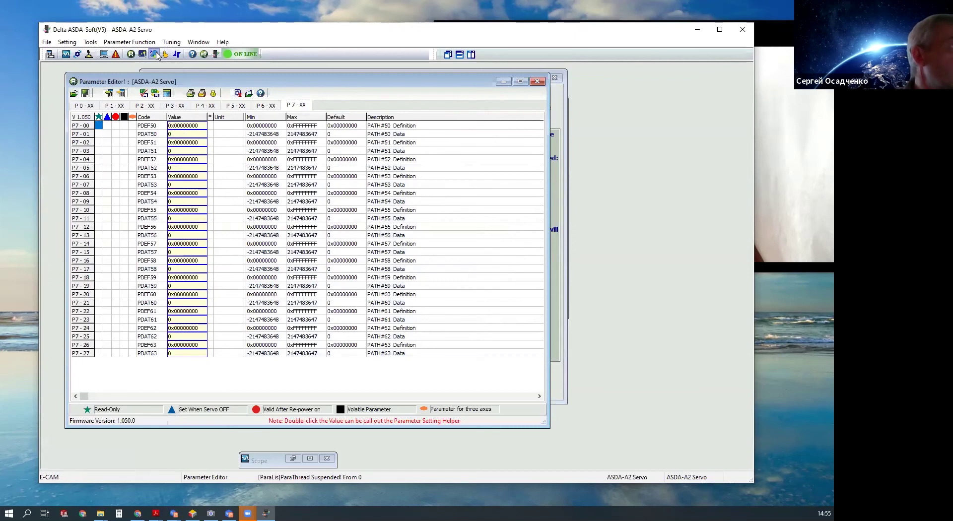
{"action": "left_click_drag", "start_coordinate": [287, 75], "coordinate": [383, 90]}
{"action": "left_click", "coordinate": [423, 122]}
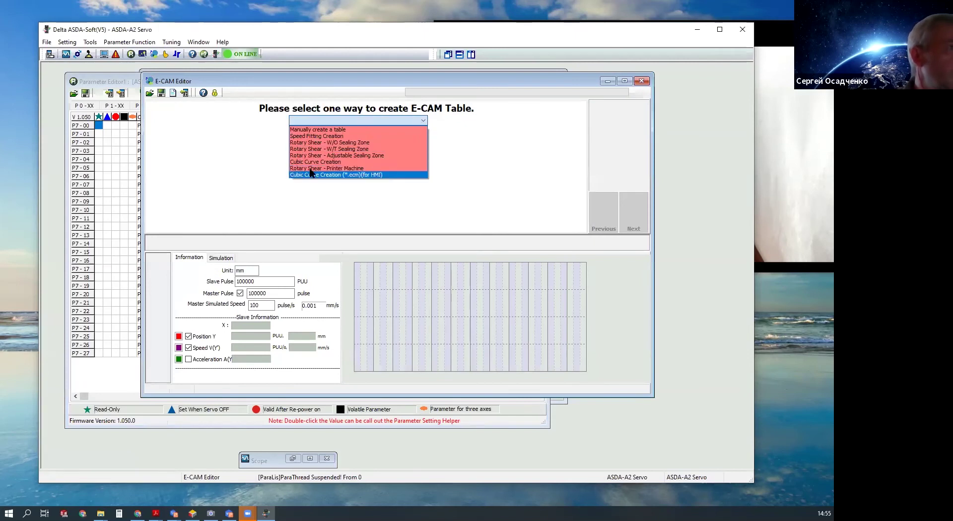
{"action": "left_click", "coordinate": [342, 144]}
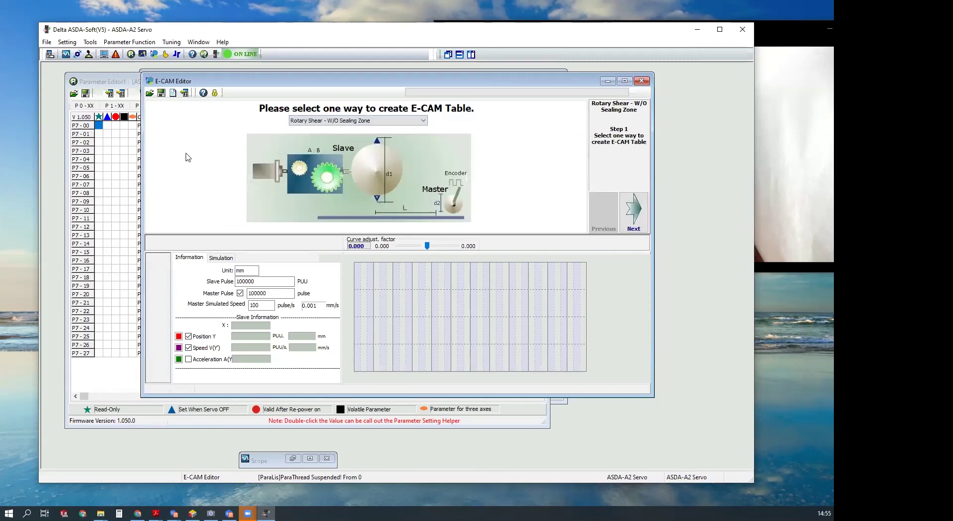
Step: Check the E-CAM Editor's simulation settings and change the table creation method to Rotary Shear - Adjustable Sealing Zone
{"action": "left_click", "coordinate": [400, 123]}
{"action": "left_click", "coordinate": [401, 123]}
{"action": "left_click", "coordinate": [221, 260]}
{"action": "left_click", "coordinate": [189, 258]}
{"action": "left_click", "coordinate": [361, 121]}
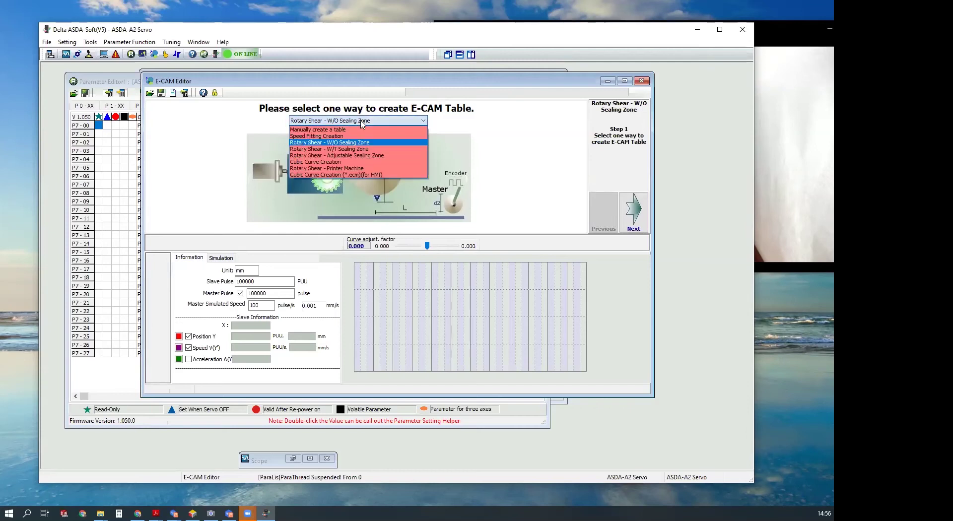
{"action": "left_click", "coordinate": [331, 157]}
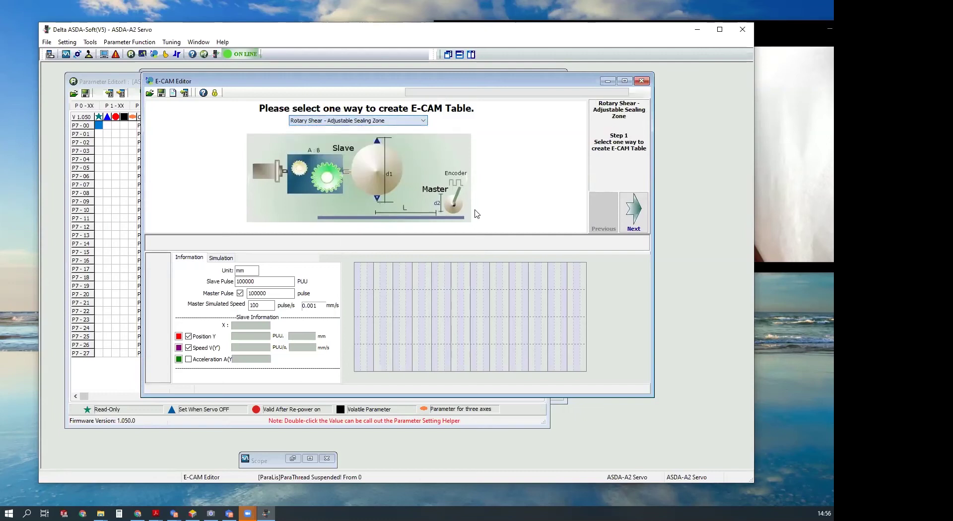
Step: Proceed to the second step of the adjustable sealing zone setup and create the rotary shear table with the given values
{"action": "left_click", "coordinate": [635, 221]}
{"action": "left_click", "coordinate": [301, 227]}
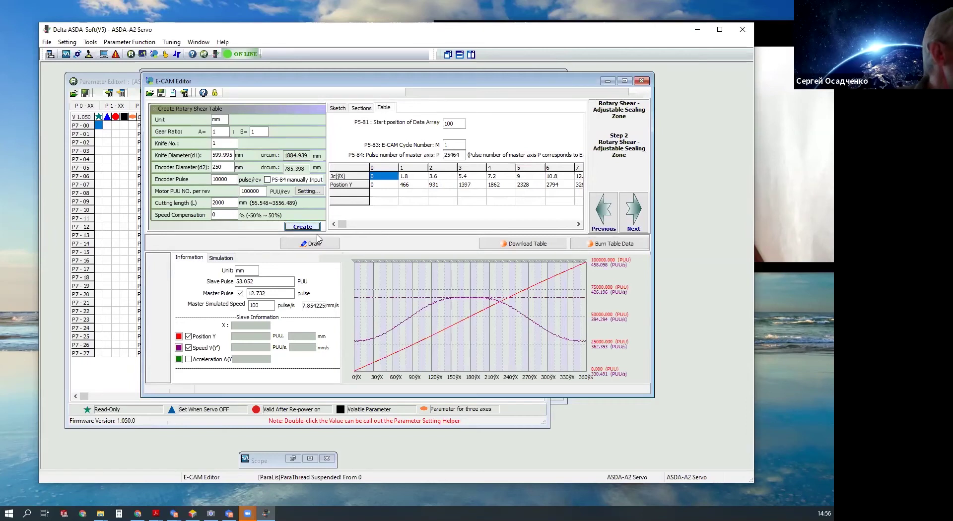
{"action": "mouse_move", "coordinate": [579, 331]}
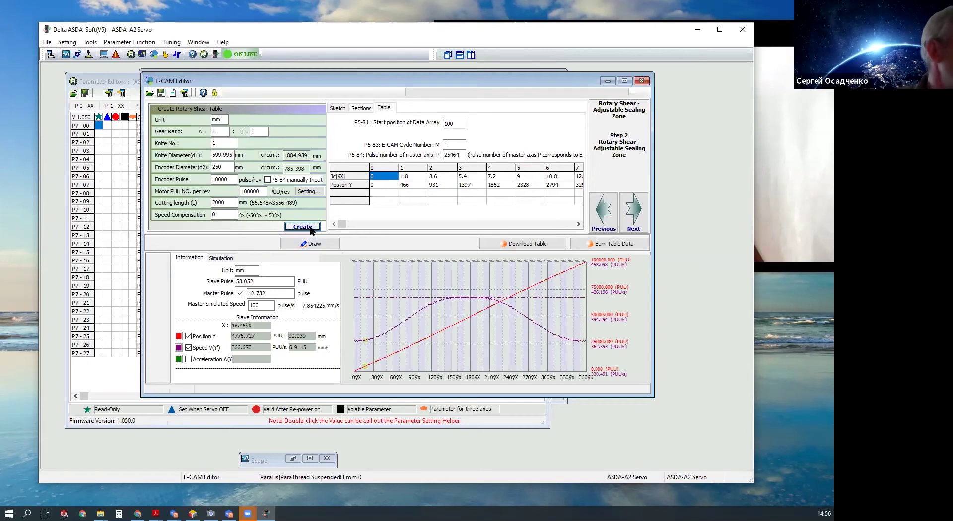
Step: Examine the created E-CAM table's position and speed curves and its slave and master pulse settings
{"action": "left_click_drag", "start_coordinate": [237, 88], "coordinate": [242, 87]}
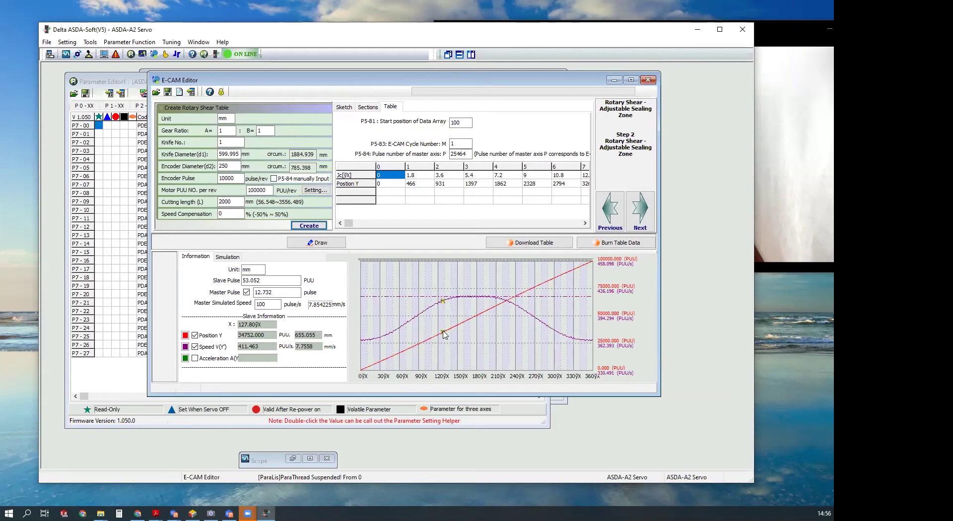
{"action": "left_click", "coordinate": [365, 347]}
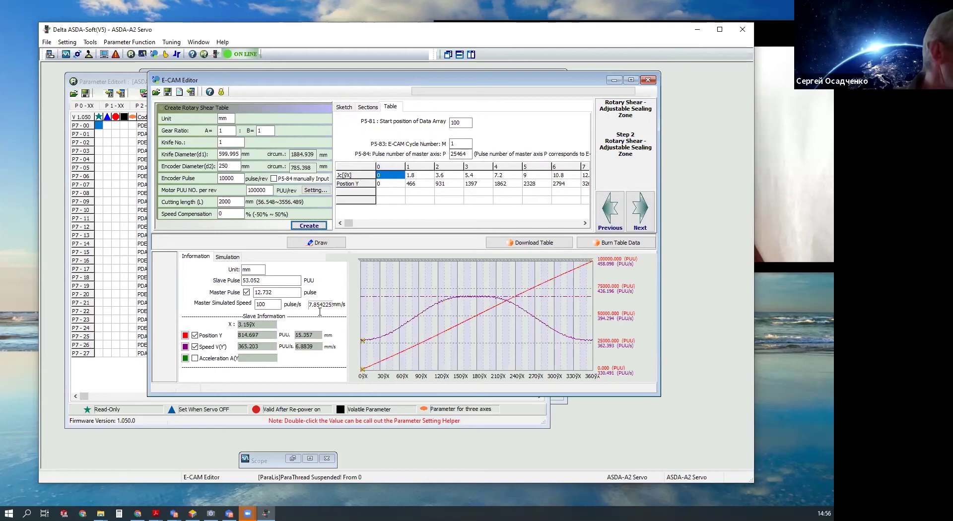
{"action": "left_click", "coordinate": [262, 292]}
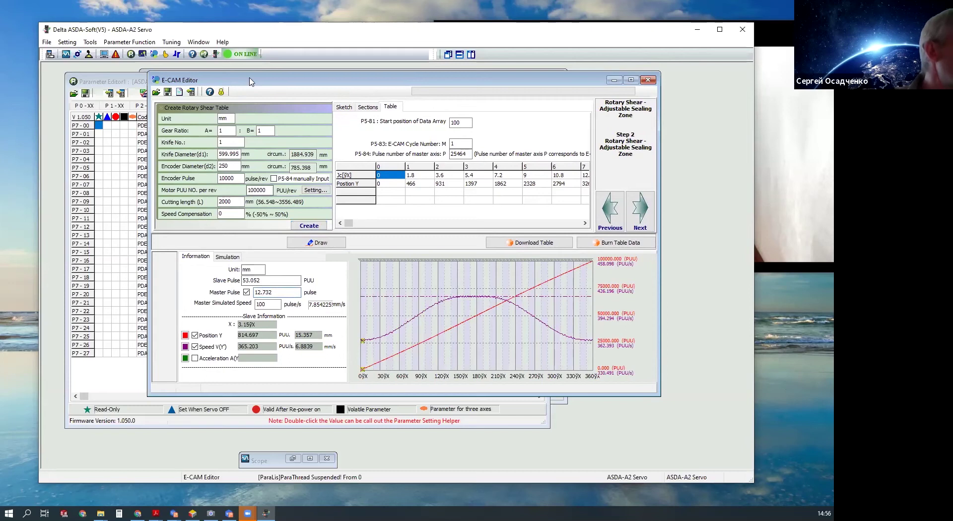
{"action": "left_click_drag", "start_coordinate": [226, 80], "coordinate": [219, 85]}
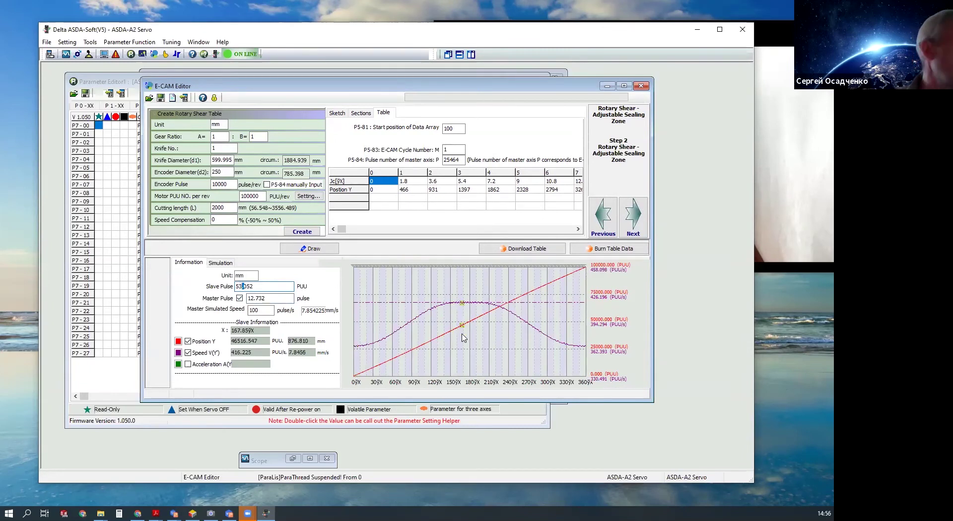
{"action": "left_click", "coordinate": [344, 230]}
{"action": "left_click_drag", "start_coordinate": [344, 230], "coordinate": [328, 242]}
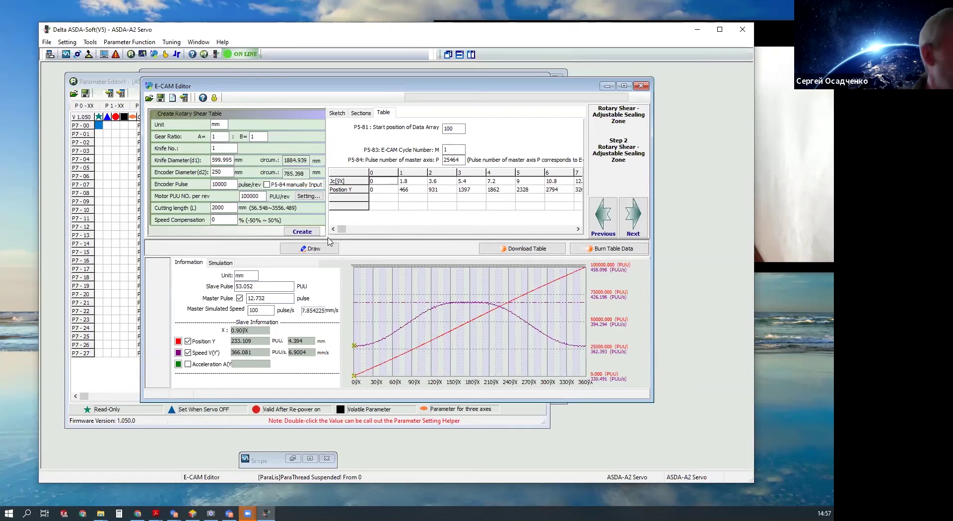
Step: Enlarge the E-CAM Editor window to show more table columns, and reposition it and the main window
{"action": "left_click_drag", "start_coordinate": [333, 91], "coordinate": [272, 80]}
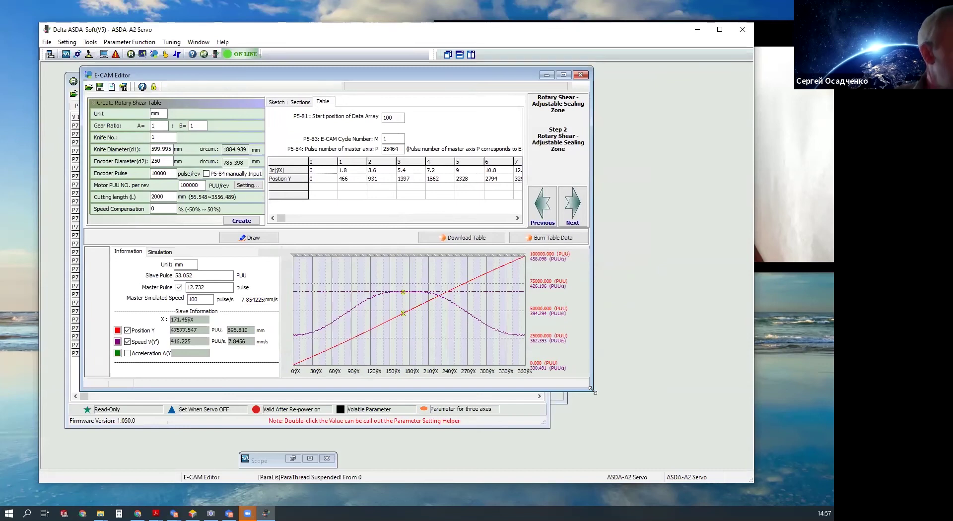
{"action": "left_click_drag", "start_coordinate": [592, 390], "coordinate": [689, 446]}
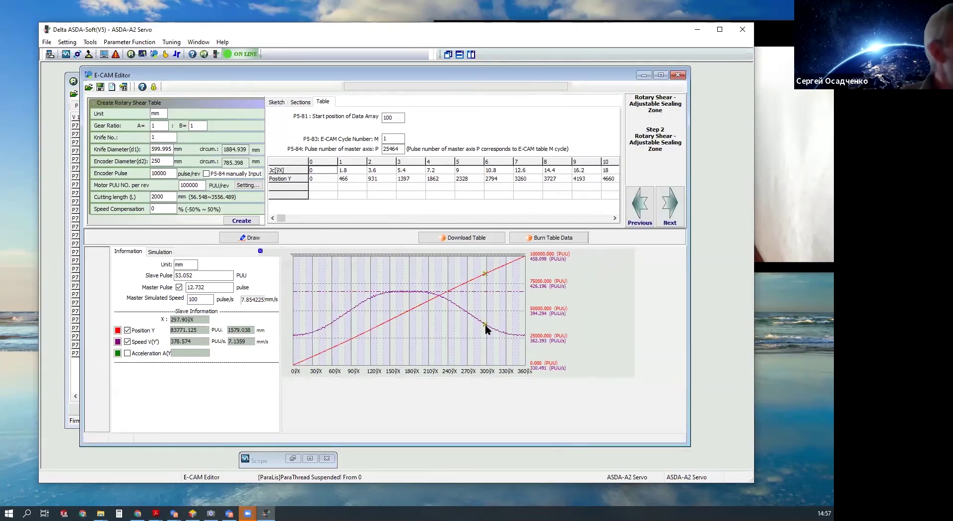
{"action": "left_click_drag", "start_coordinate": [297, 74], "coordinate": [294, 81]}
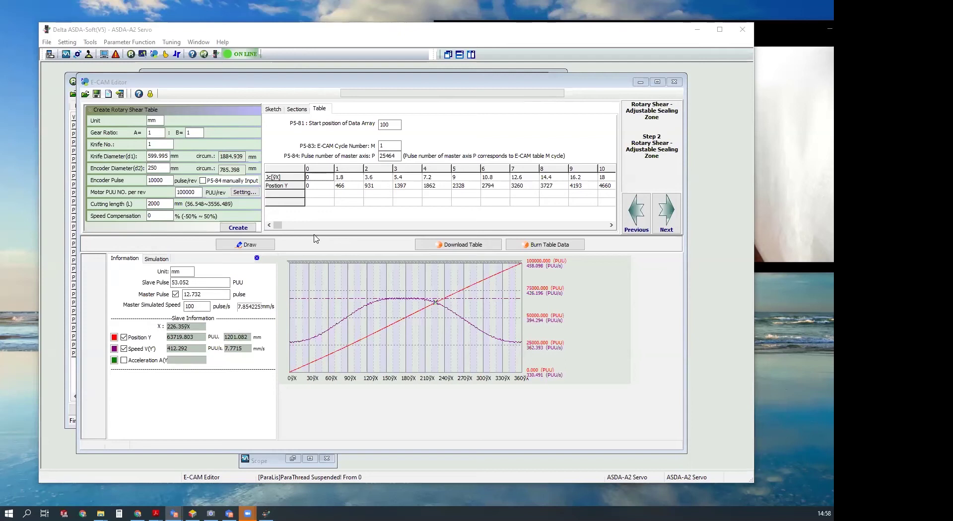
{"action": "left_click", "coordinate": [316, 85]}
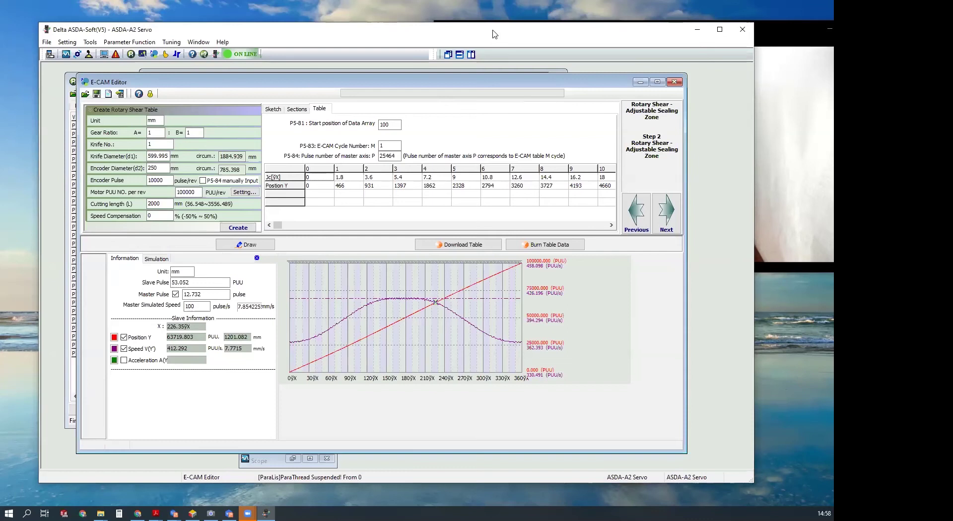
{"action": "left_click_drag", "start_coordinate": [468, 37], "coordinate": [441, 42]}
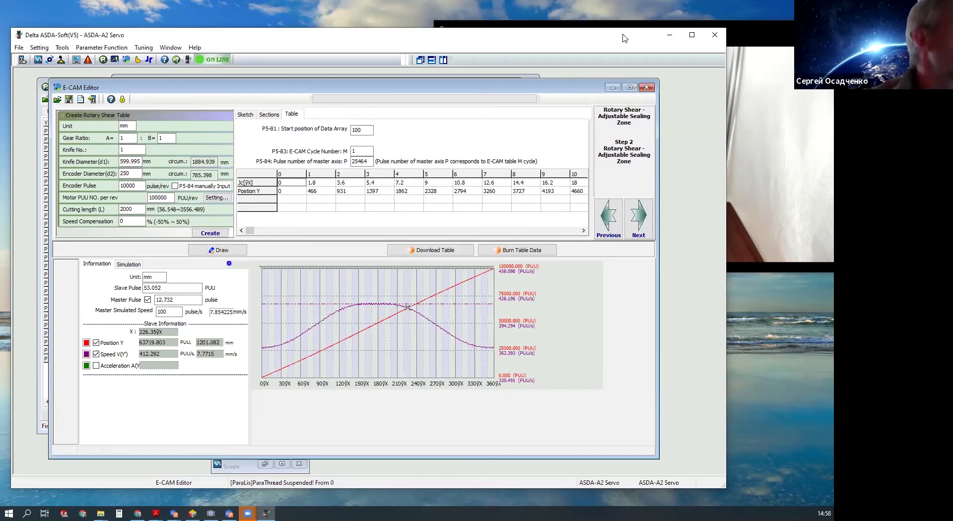
{"action": "left_click_drag", "start_coordinate": [625, 38], "coordinate": [637, 24]}
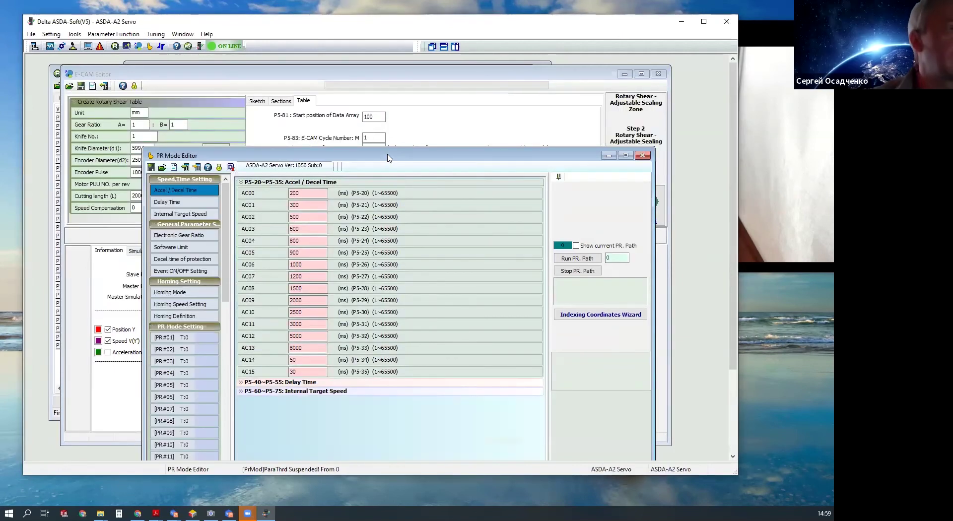
Step: Open the PR Mode Editor, move it out of the way, and bring the E-CAM Editor back to the front
{"action": "left_click_drag", "start_coordinate": [389, 158], "coordinate": [365, 76]}
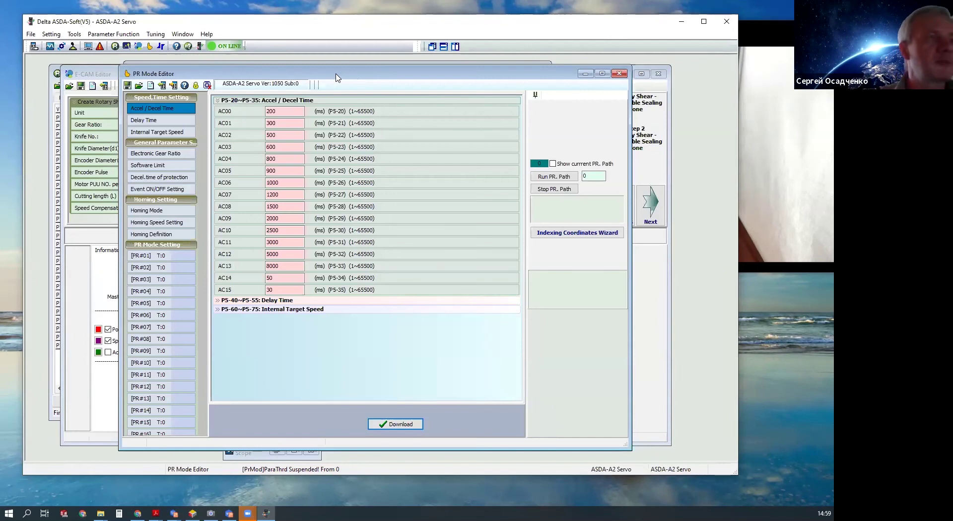
{"action": "left_click_drag", "start_coordinate": [337, 77], "coordinate": [433, 354]}
{"action": "left_click", "coordinate": [337, 73]}
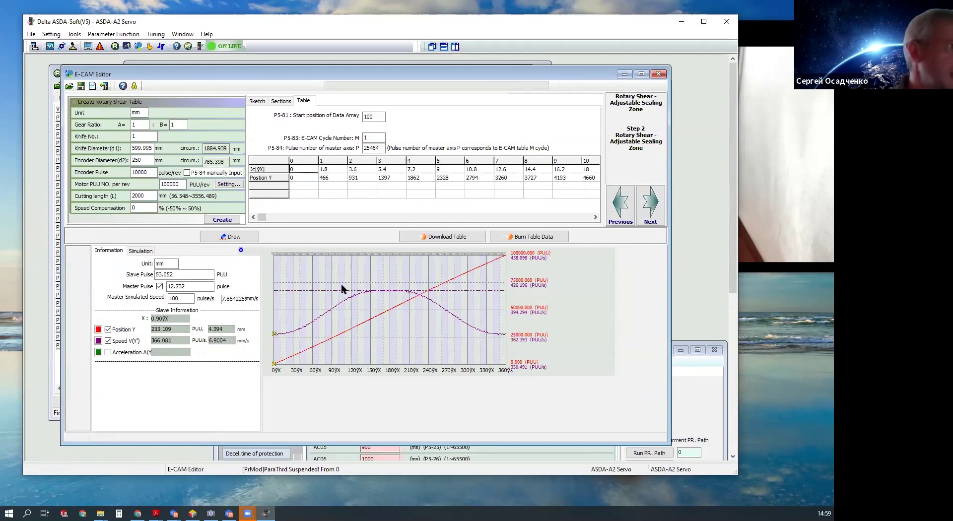
Step: Examine points along the E-CAM position and speed curves, and show the circular simulation of the cam
{"action": "left_click_drag", "start_coordinate": [265, 219], "coordinate": [246, 207]}
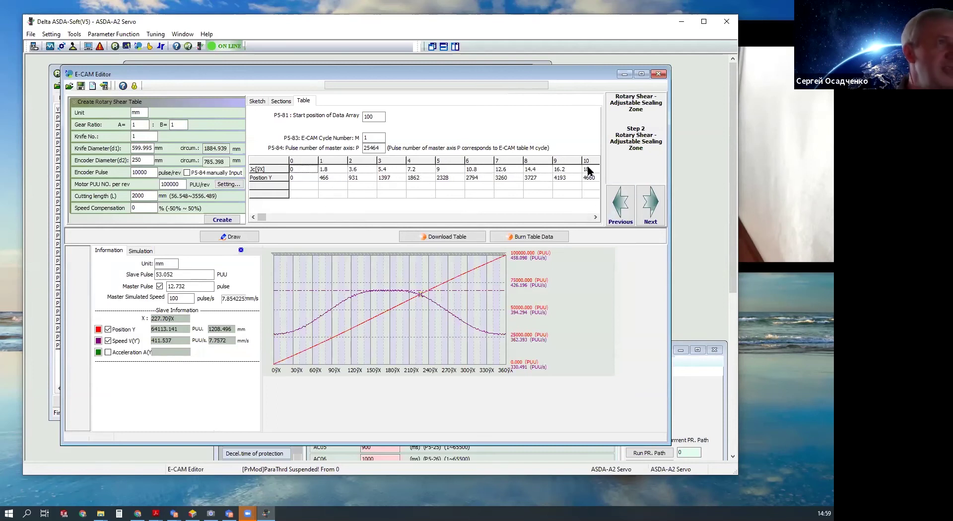
{"action": "left_click", "coordinate": [274, 356]}
{"action": "left_click", "coordinate": [421, 294]}
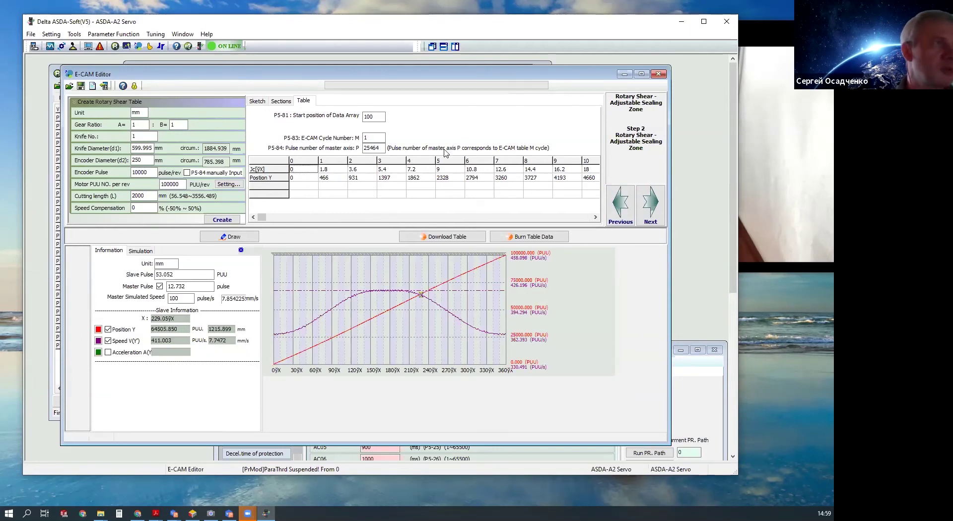
{"action": "left_click", "coordinate": [341, 263]}
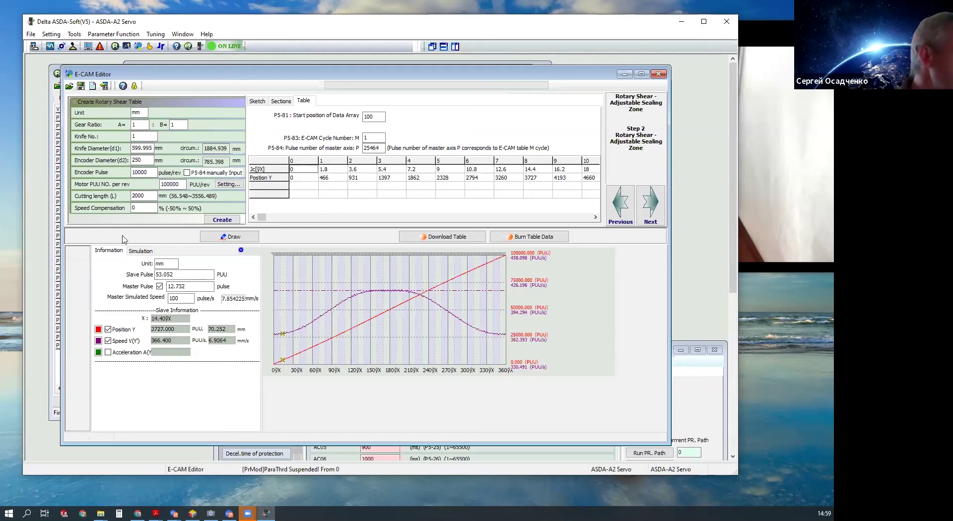
{"action": "left_click", "coordinate": [141, 251]}
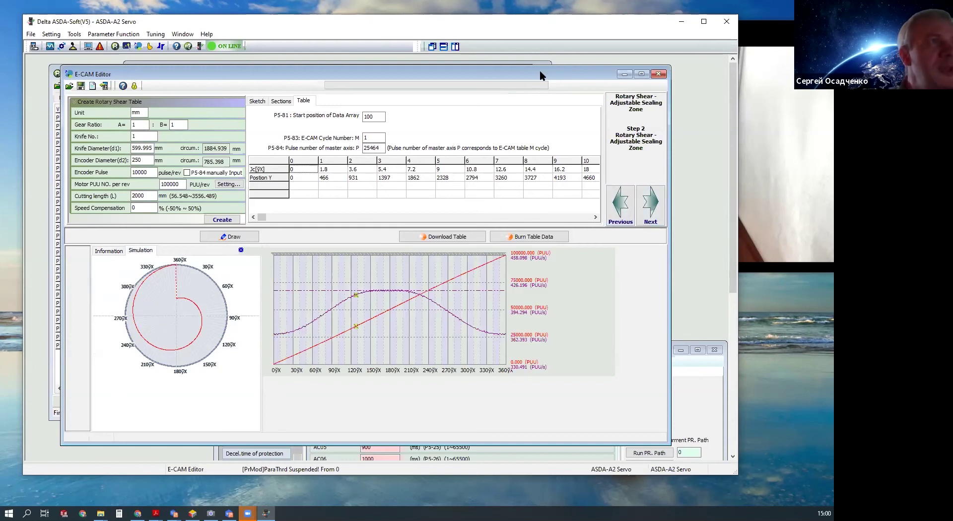
{"action": "left_click_drag", "start_coordinate": [541, 72], "coordinate": [527, 68]}
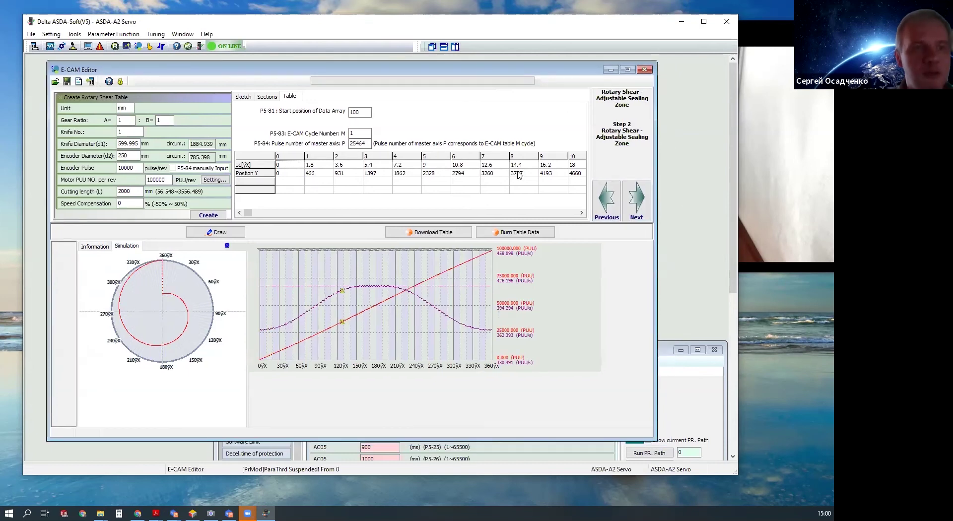
Step: Bring the PR Mode Editor to the front and review its Event ON/OFF and Internal Target Speed settings
{"action": "left_click", "coordinate": [666, 351]}
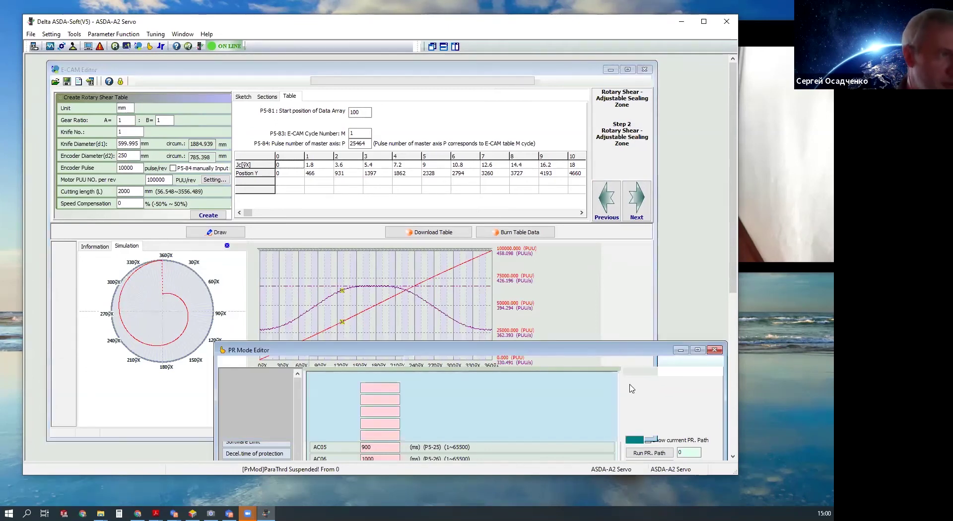
{"action": "left_click_drag", "start_coordinate": [592, 351], "coordinate": [550, 100]}
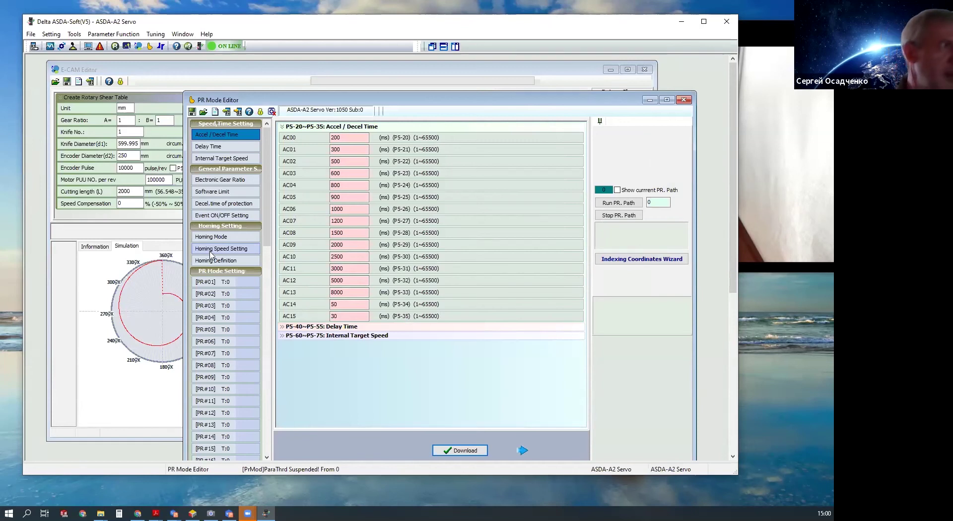
{"action": "left_click", "coordinate": [221, 216]}
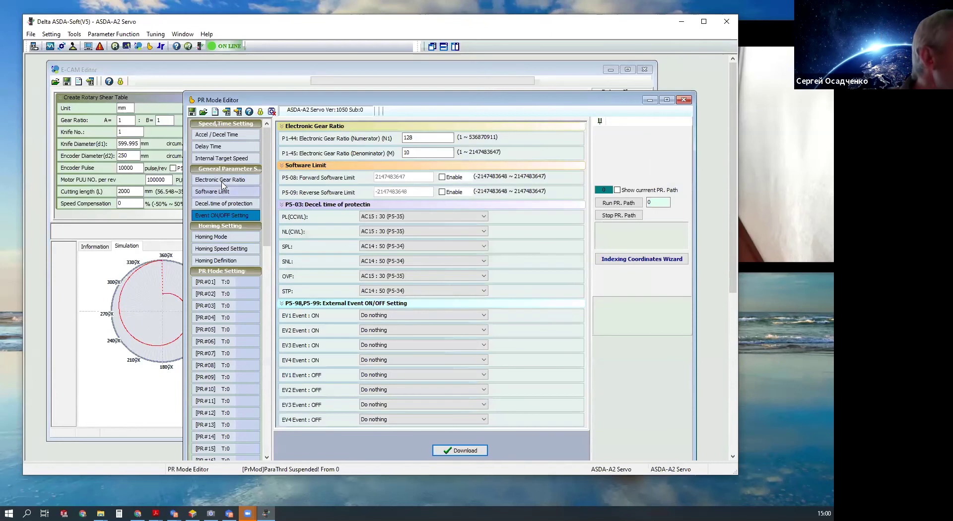
{"action": "left_click", "coordinate": [221, 158]}
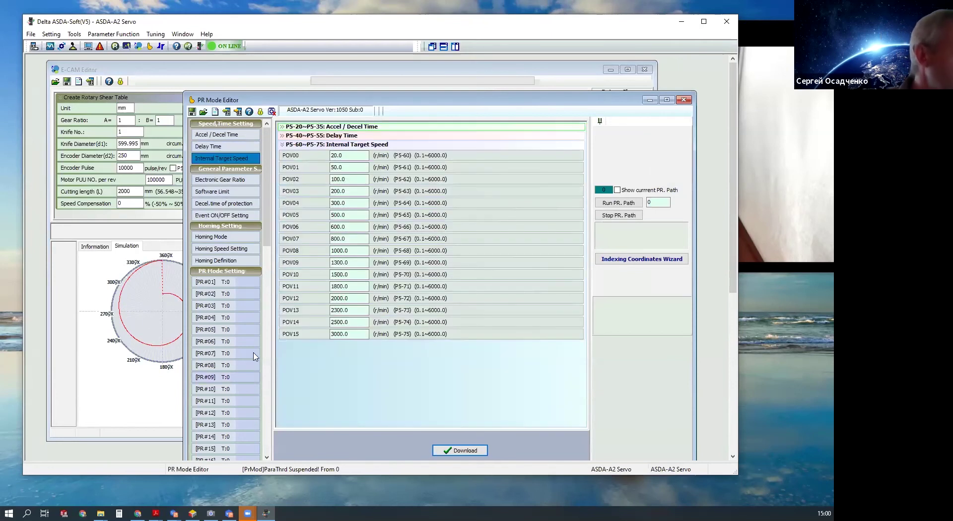
Step: Set the type of path PR#50 to [8] Write the specified parameter to the specified path
{"action": "left_click_drag", "start_coordinate": [268, 240], "coordinate": [266, 448]}
{"action": "left_click", "coordinate": [211, 282]}
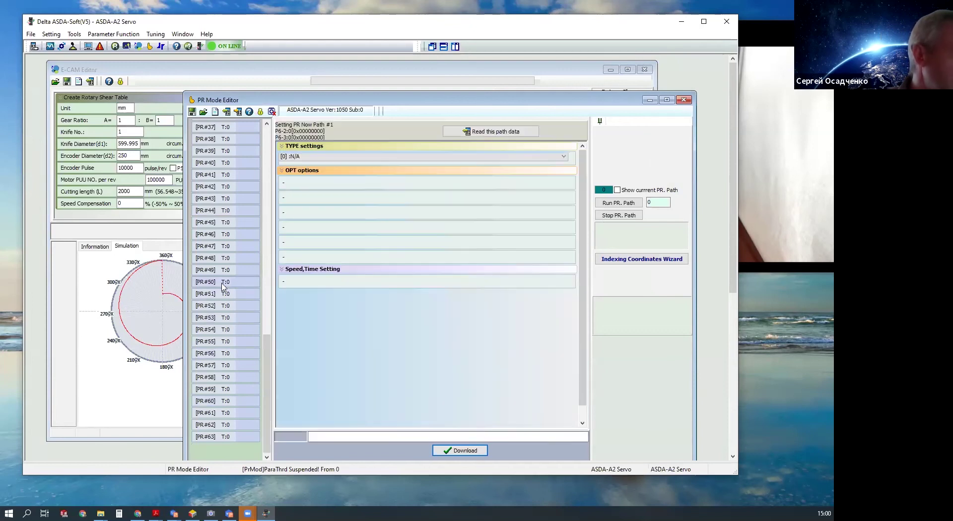
{"action": "left_click", "coordinate": [313, 157]}
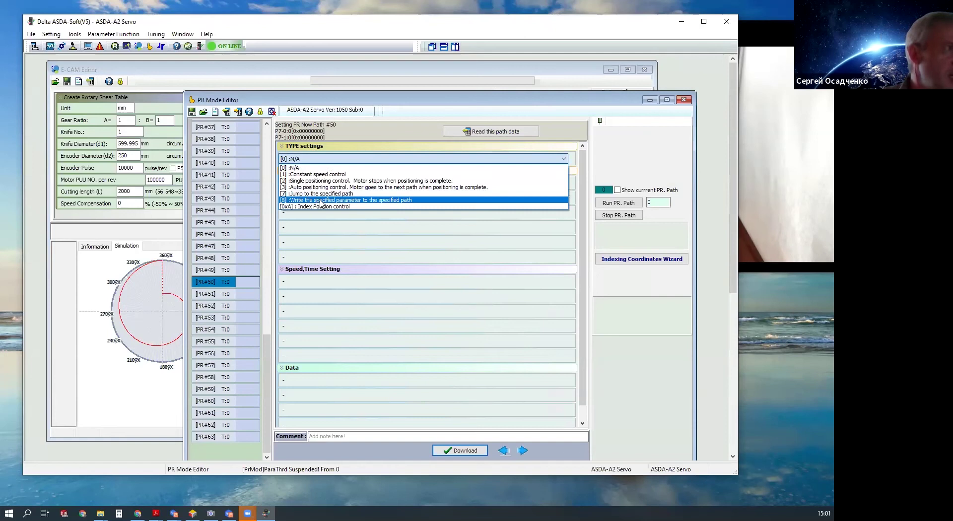
{"action": "left_click", "coordinate": [321, 200]}
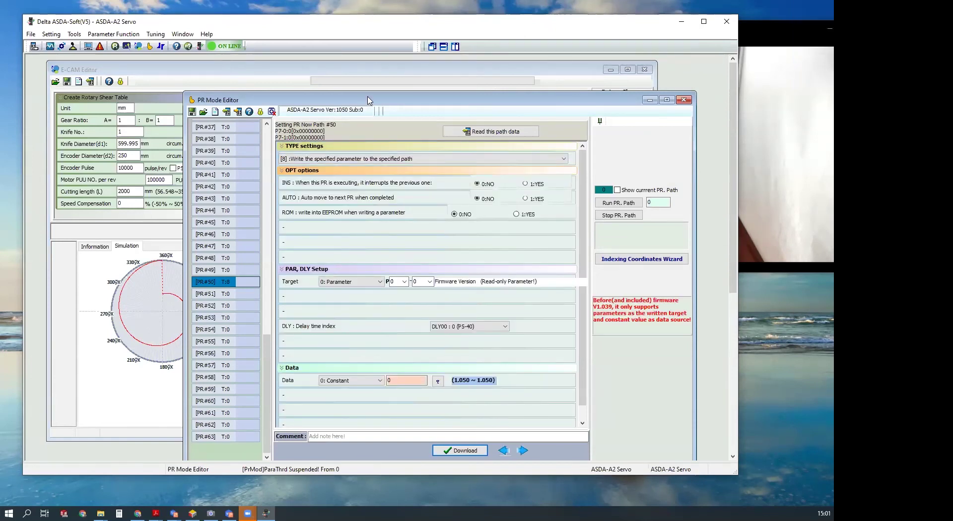
Step: Reposition the PR Mode Editor so it fits fully inside the main window, with its settings list back at the beginning
{"action": "left_click_drag", "start_coordinate": [368, 100], "coordinate": [377, 177]}
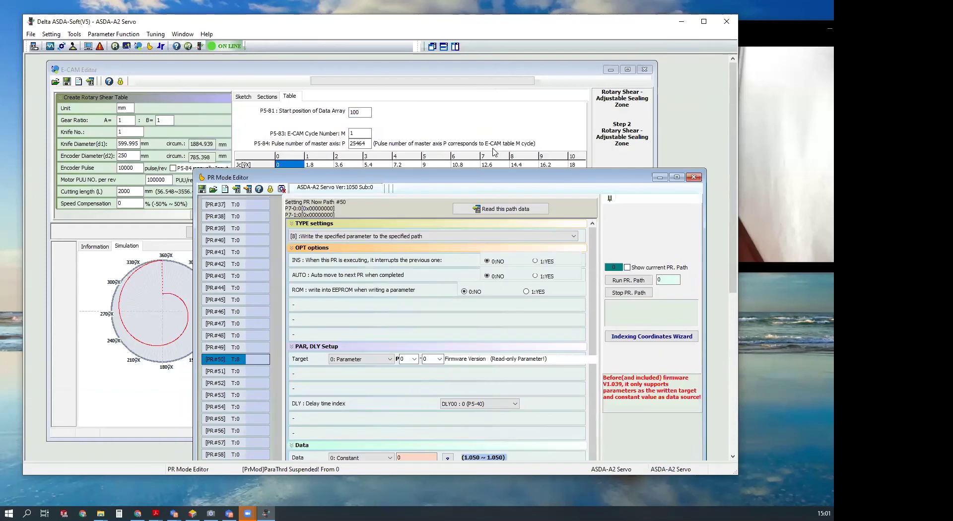
{"action": "left_click_drag", "start_coordinate": [497, 183], "coordinate": [493, 78]}
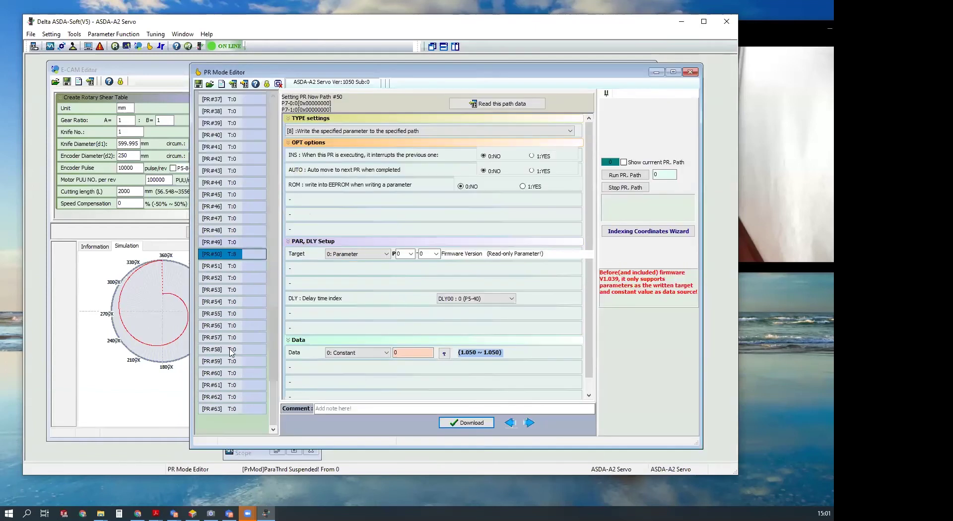
{"action": "left_click_drag", "start_coordinate": [272, 339], "coordinate": [290, 119]}
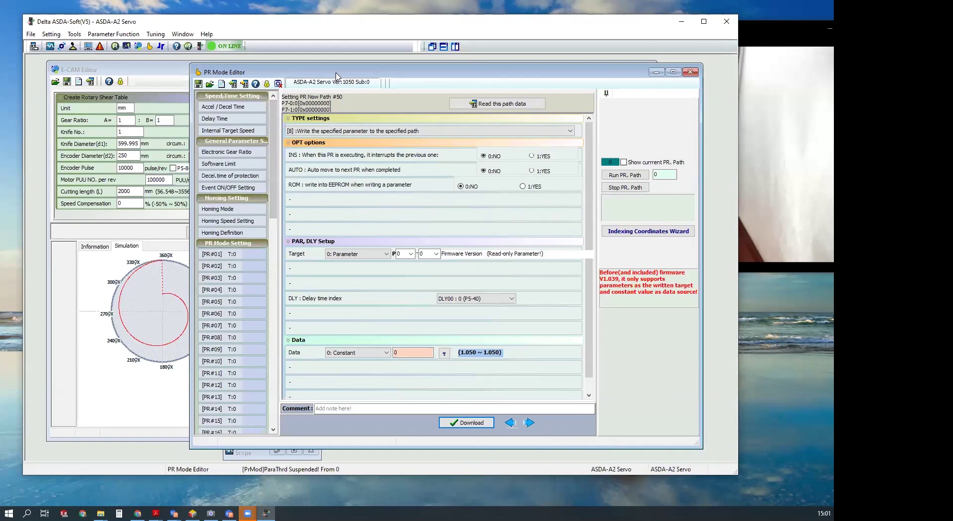
{"action": "left_click_drag", "start_coordinate": [336, 76], "coordinate": [341, 85]}
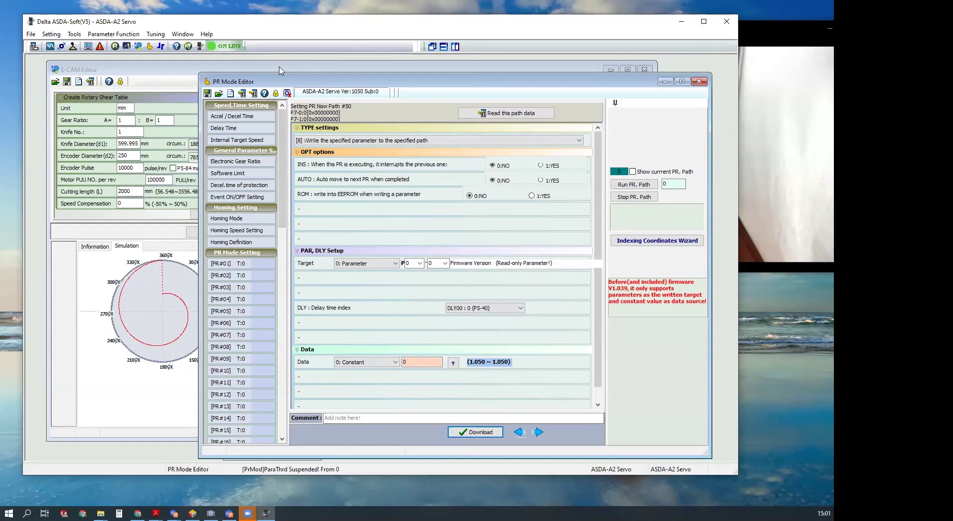
{"action": "left_click_drag", "start_coordinate": [312, 83], "coordinate": [318, 76]}
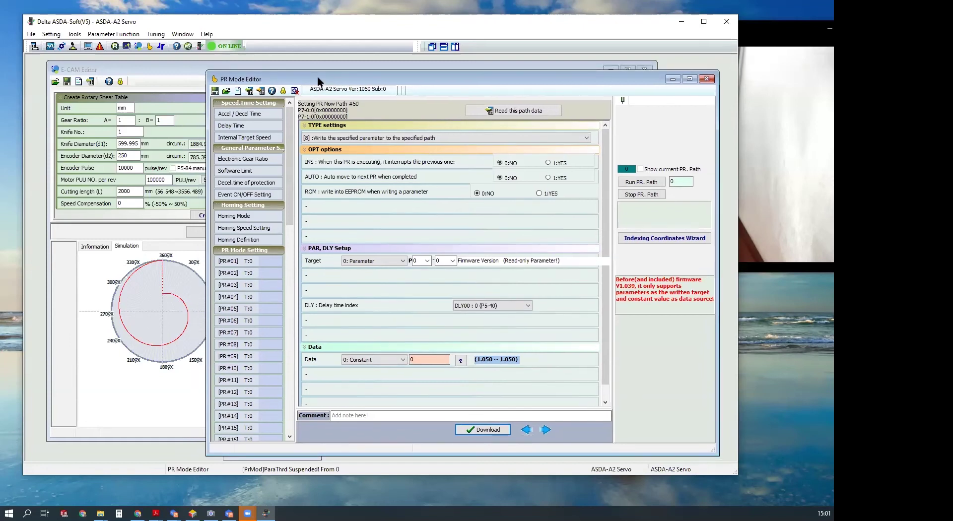
Step: Bring the E-CAM Editor back to the front and open the Parameter Initial Wizard
{"action": "left_click", "coordinate": [286, 64]}
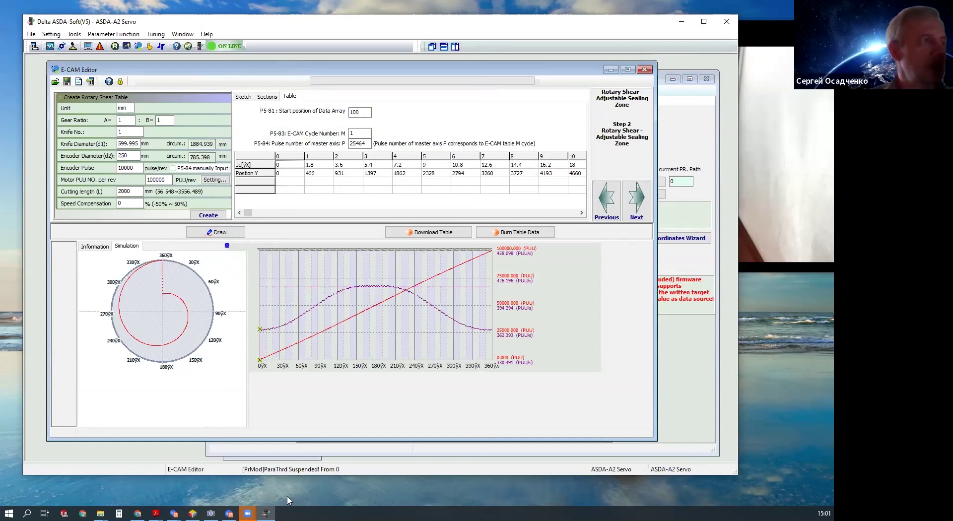
{"action": "mouse_move", "coordinate": [266, 514]}
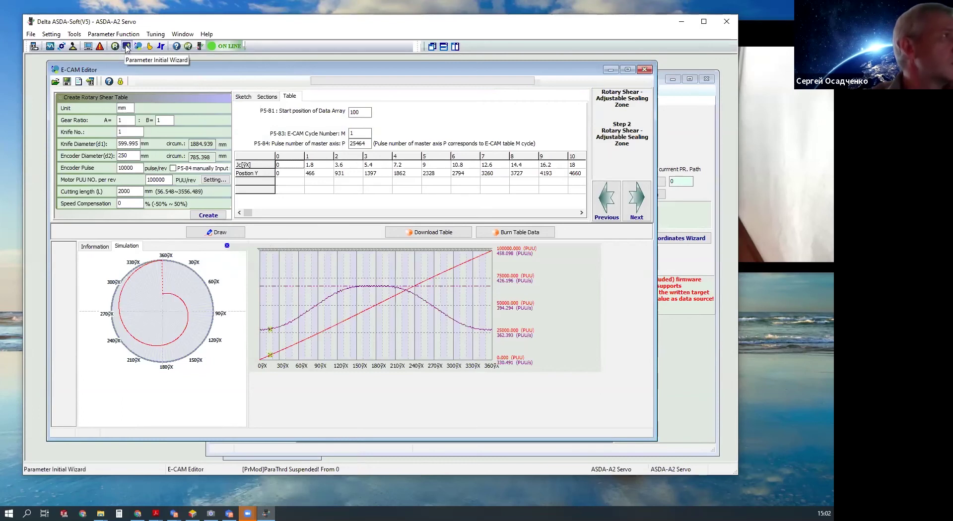
{"action": "left_click", "coordinate": [127, 46]}
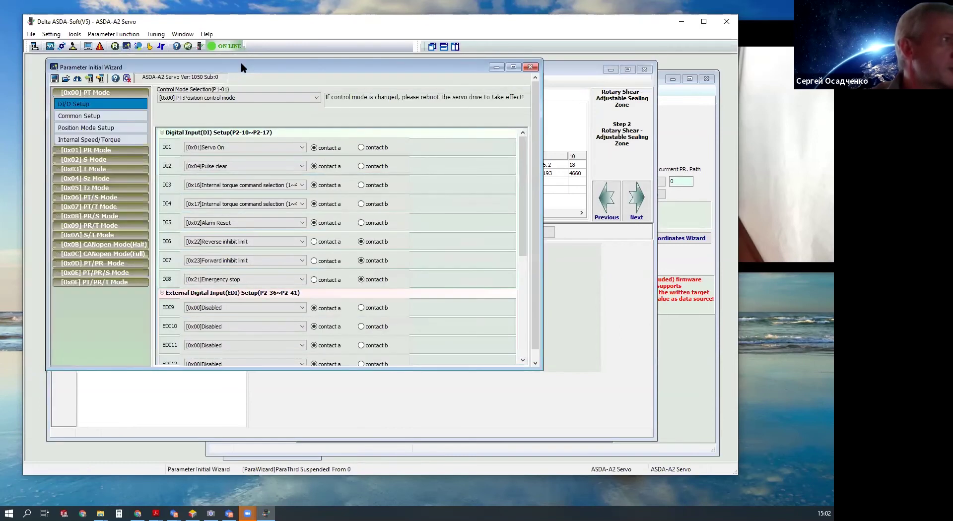
Step: Minimize the Parameter Initial Wizard and view the servo drive in the Camera app before returning to ASDA-Soft
{"action": "left_click", "coordinate": [496, 67]}
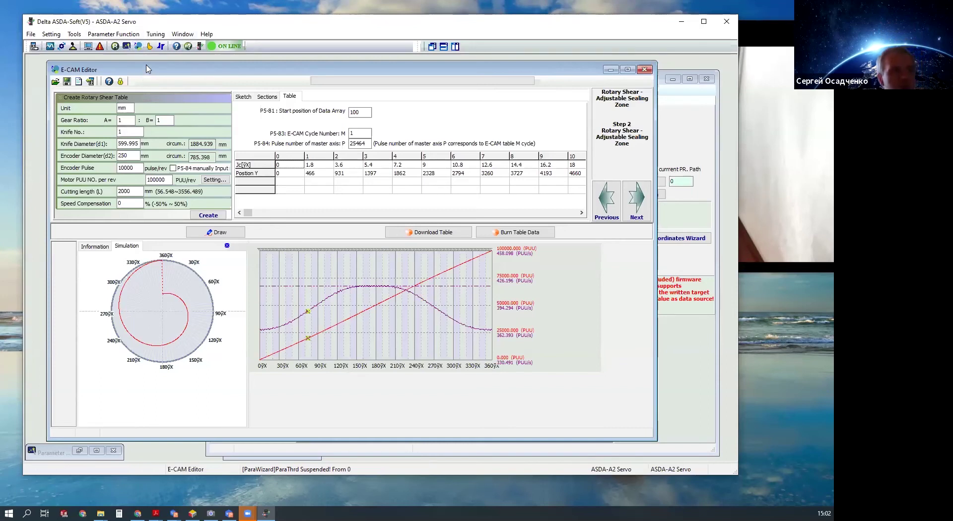
{"action": "left_click_drag", "start_coordinate": [147, 68], "coordinate": [145, 66]}
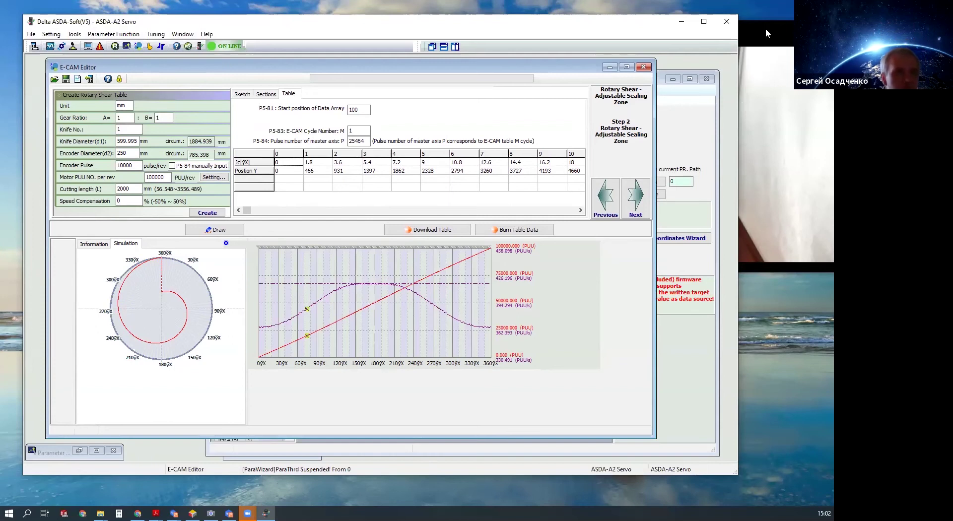
{"action": "key", "text": "alt+Tab"}
{"action": "left_click", "coordinate": [723, 20]}
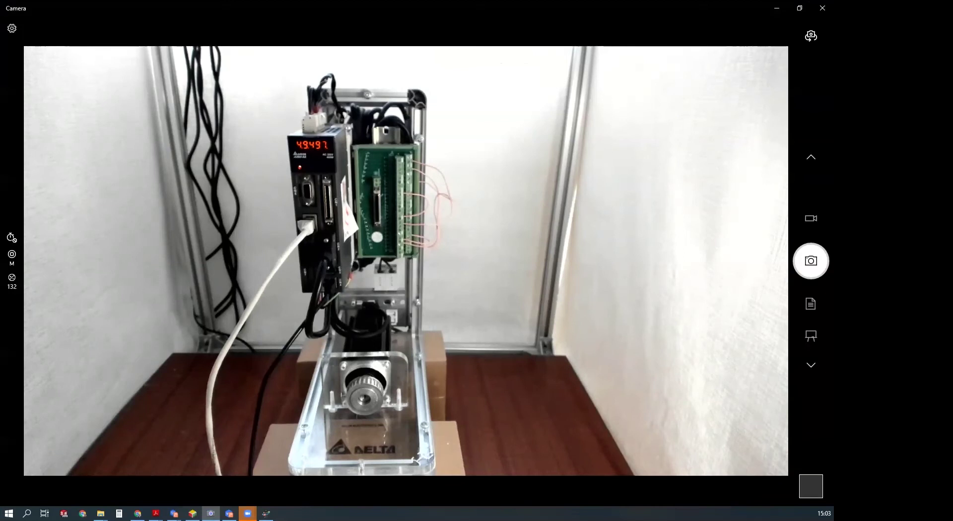
{"action": "mouse_move", "coordinate": [247, 513]}
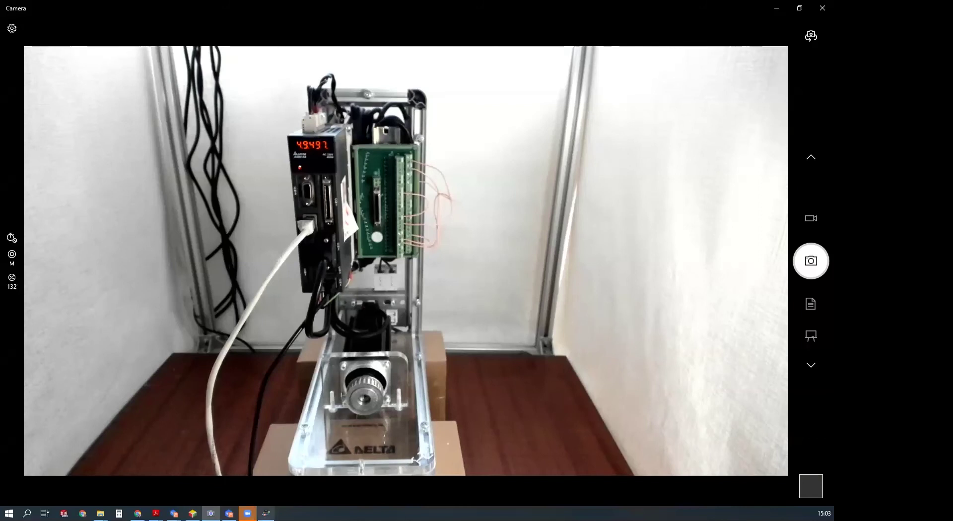
{"action": "left_click", "coordinate": [266, 513]}
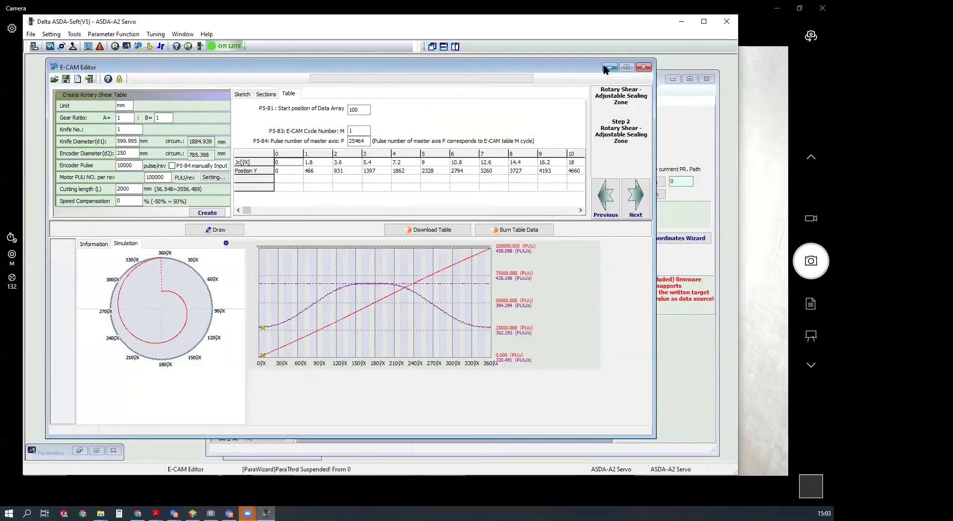
Step: Minimize the E-CAM Editor and bring the Parameter Editor and the Auto Gain Tuning window to the front in turn
{"action": "left_click", "coordinate": [506, 66]}
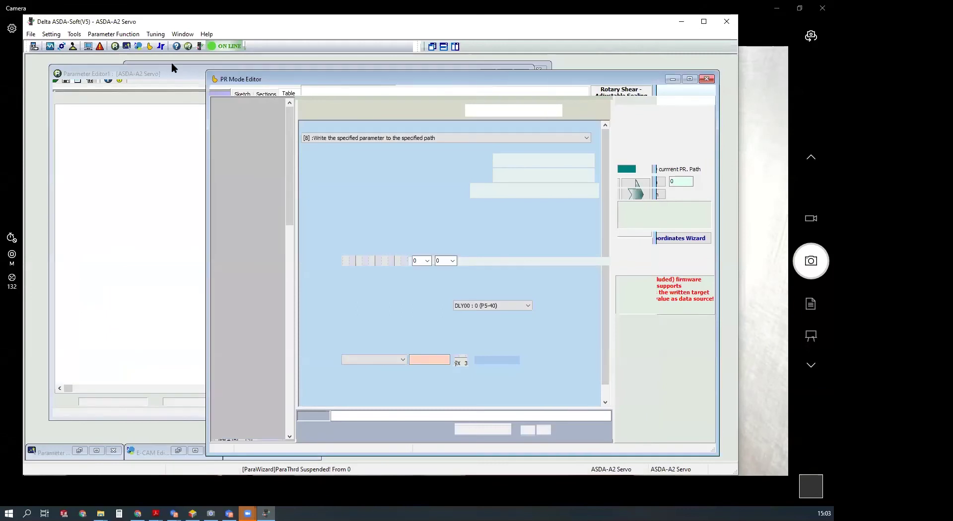
{"action": "left_click", "coordinate": [173, 61]}
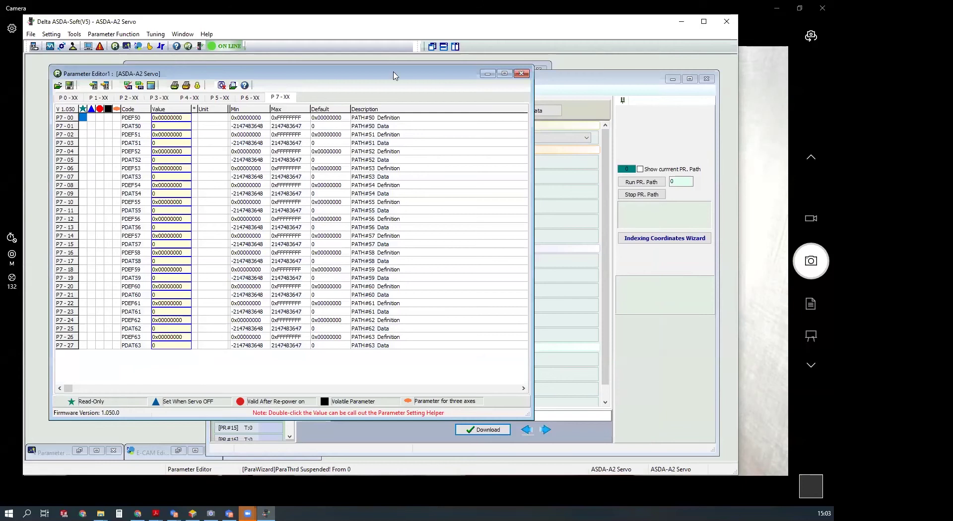
{"action": "left_click", "coordinate": [472, 60]}
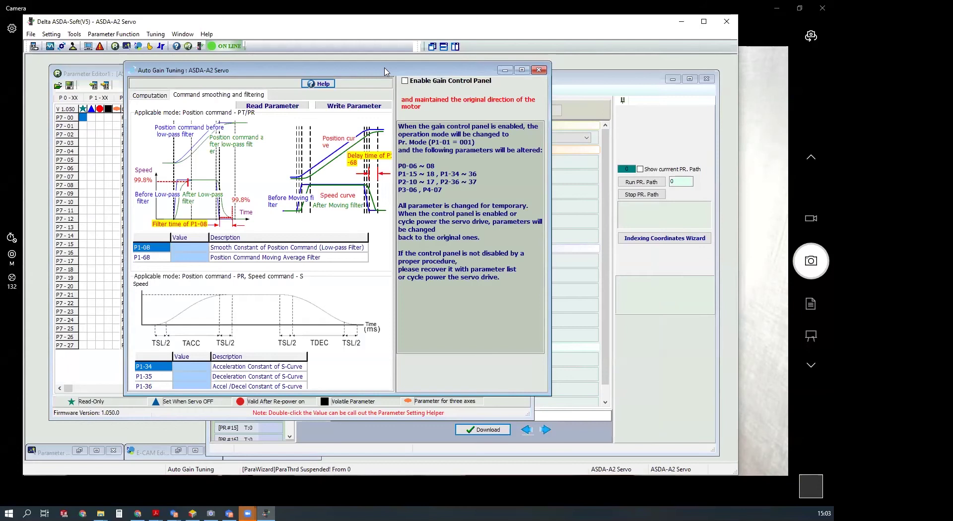
Step: Make the Auto Gain Tuning window taller and reposition it inside the main window
{"action": "left_click_drag", "start_coordinate": [385, 72], "coordinate": [388, 76]}
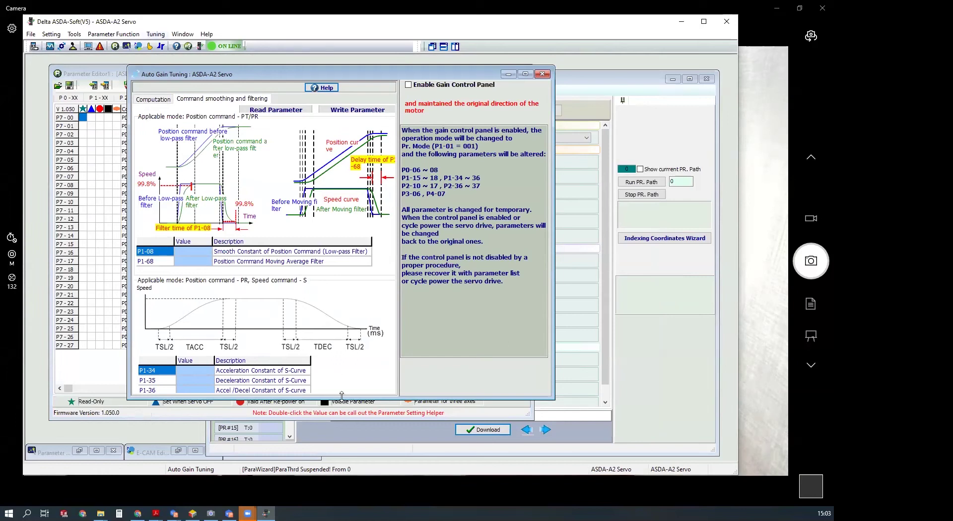
{"action": "left_click_drag", "start_coordinate": [342, 396], "coordinate": [343, 426]}
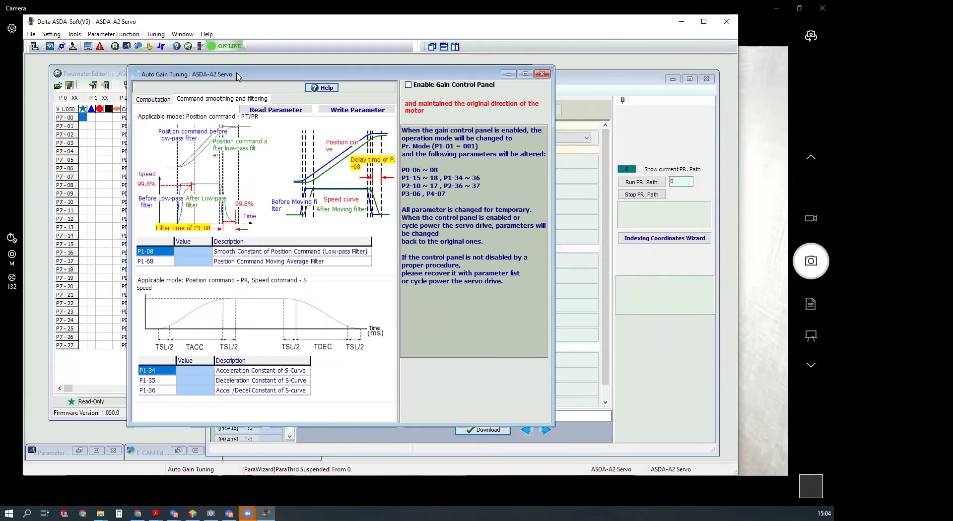
{"action": "left_click_drag", "start_coordinate": [237, 75], "coordinate": [239, 68]}
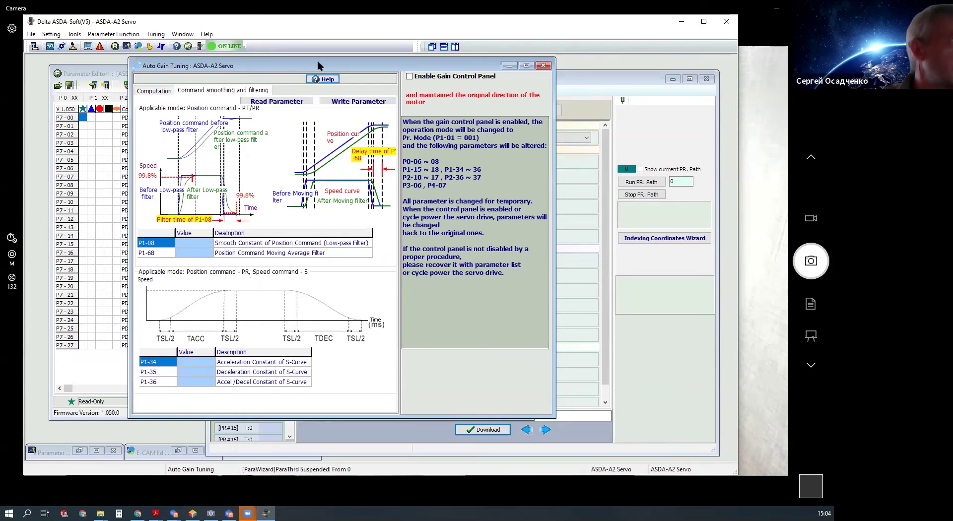
{"action": "left_click_drag", "start_coordinate": [333, 68], "coordinate": [370, 84]}
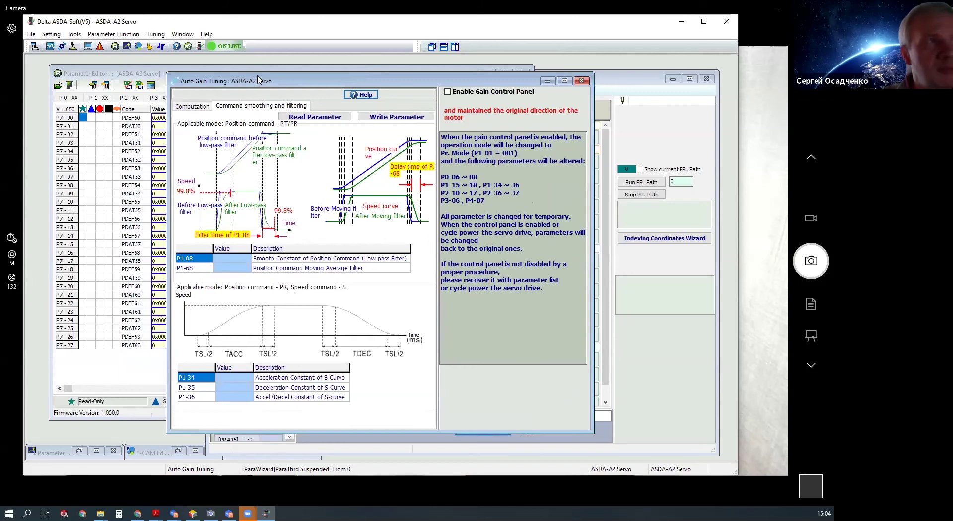
{"action": "left_click_drag", "start_coordinate": [258, 79], "coordinate": [258, 72]}
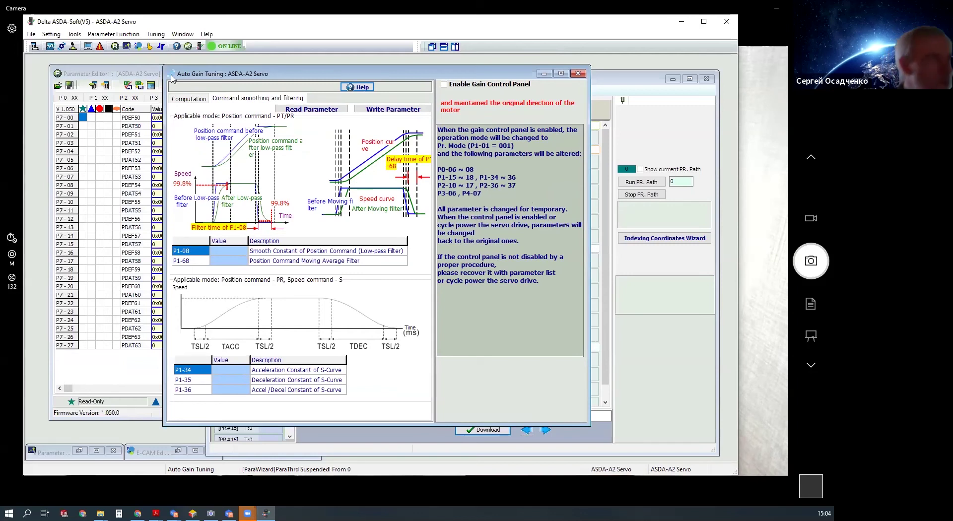
Step: Restore the Parameter Initial Wizard, show the PT Mode Common Setup and Position Mode Setup pages, and enlarge the window to fit all settings
{"action": "left_click", "coordinate": [124, 49]}
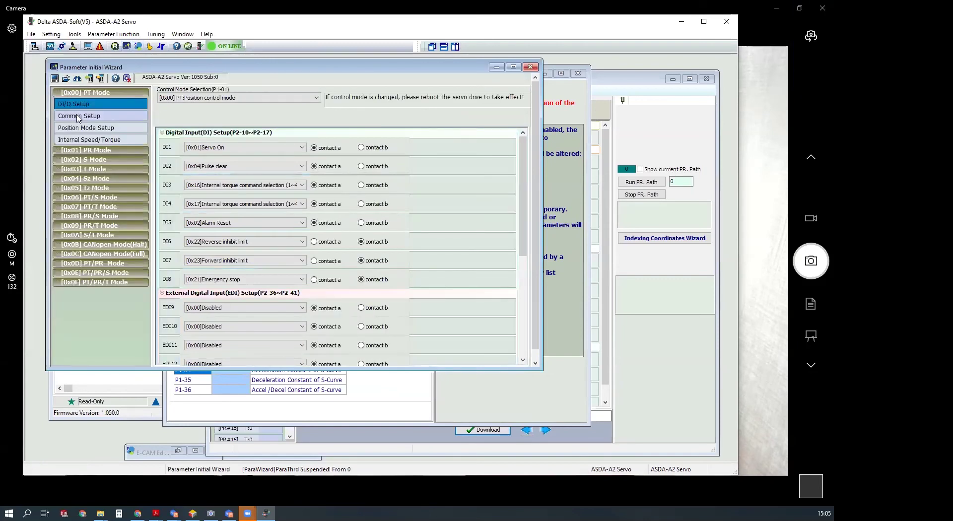
{"action": "left_click", "coordinate": [77, 117]}
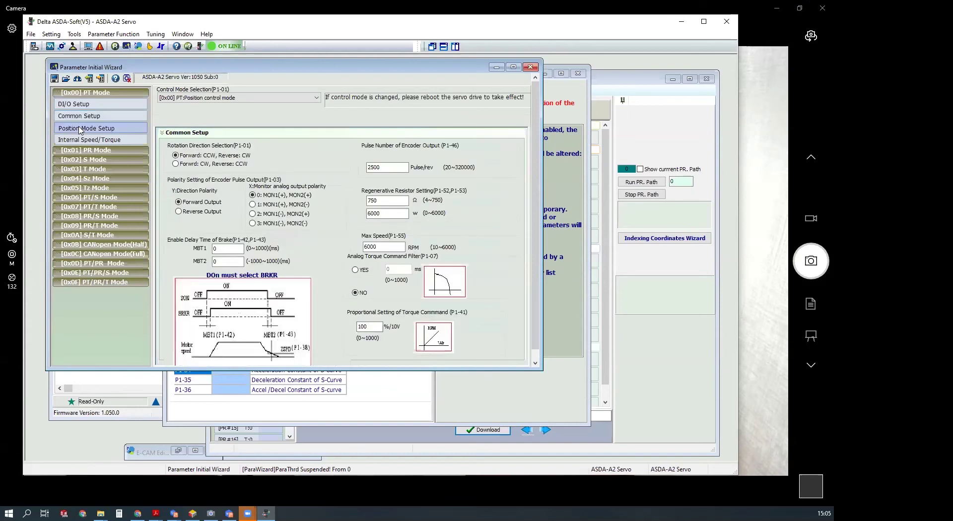
{"action": "left_click", "coordinate": [80, 129]}
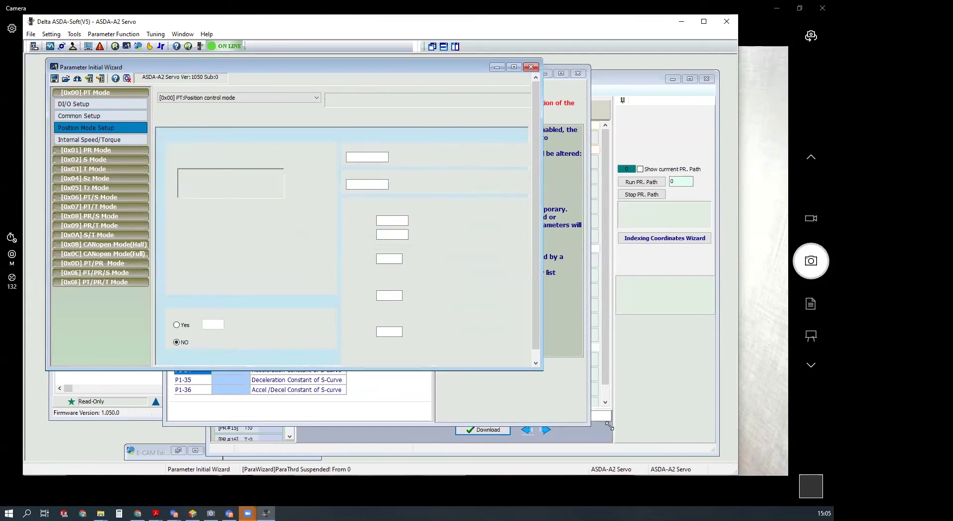
{"action": "left_click_drag", "start_coordinate": [559, 378], "coordinate": [617, 432]}
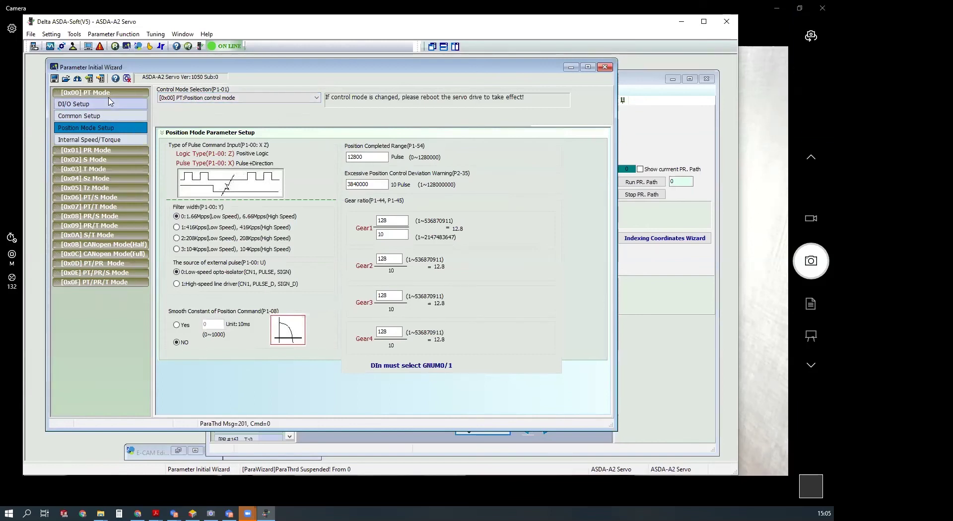
Step: Review the available modes in Control Mode Selection (P1-01) and leave the PT position control mode selected
{"action": "left_click", "coordinate": [262, 99]}
{"action": "scroll", "coordinate": [271, 149], "scroll_direction": "down", "scroll_amount": 2}
{"action": "scroll", "coordinate": [272, 150], "scroll_direction": "up", "scroll_amount": 2}
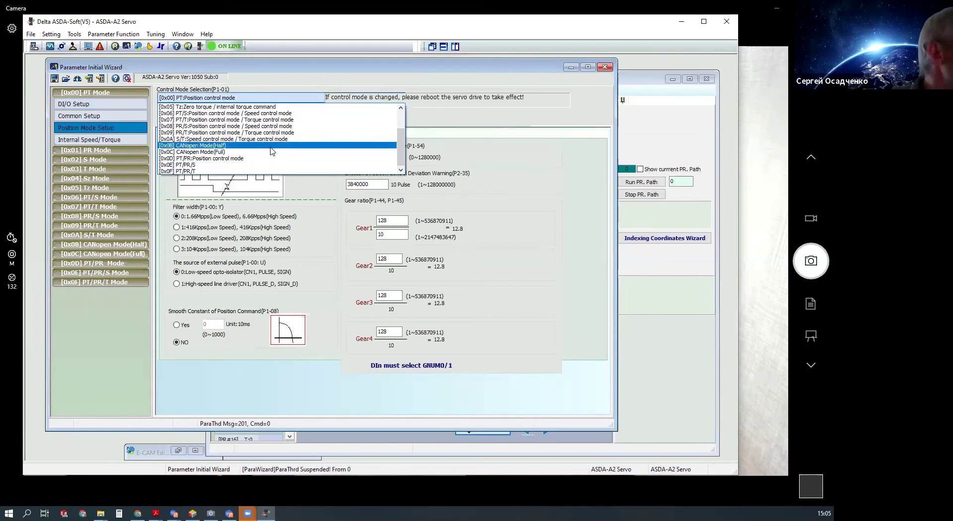
{"action": "left_click", "coordinate": [421, 112]}
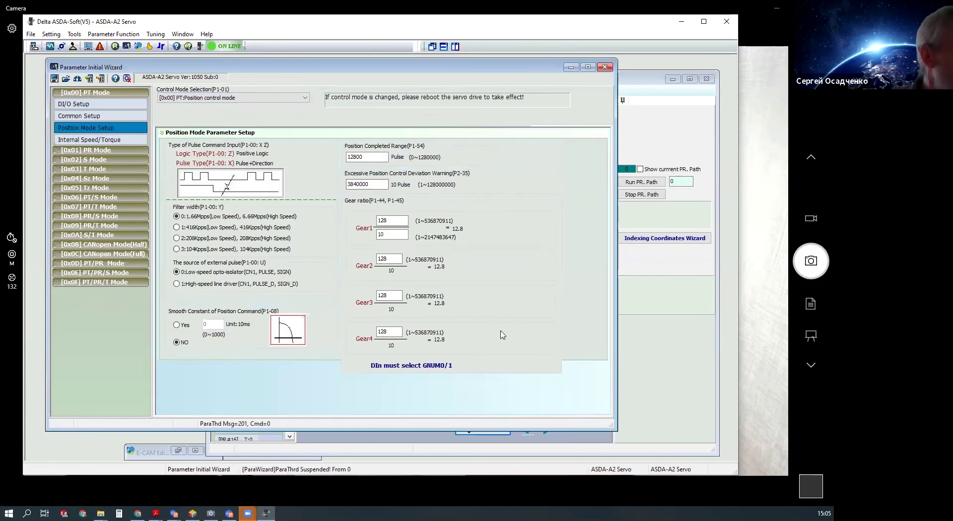
Step: Examine the Gear1 ratio numerator and highlight the Position Completed Range (P1-54) value
{"action": "left_click", "coordinate": [387, 220]}
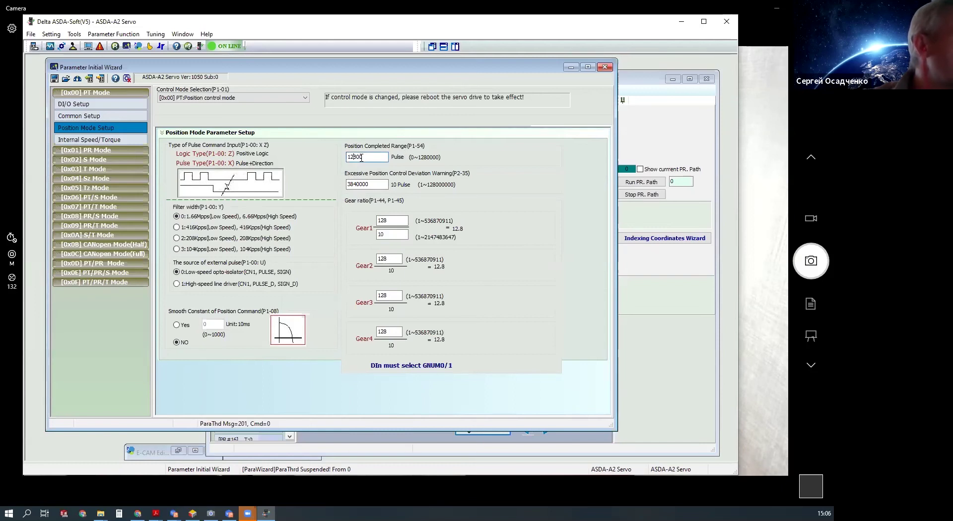
{"action": "mouse_move", "coordinate": [354, 157]}
{"action": "left_mouse_down"}
{"action": "mouse_move", "coordinate": [377, 155]}
{"action": "mouse_move", "coordinate": [347, 157]}
{"action": "left_mouse_up"}
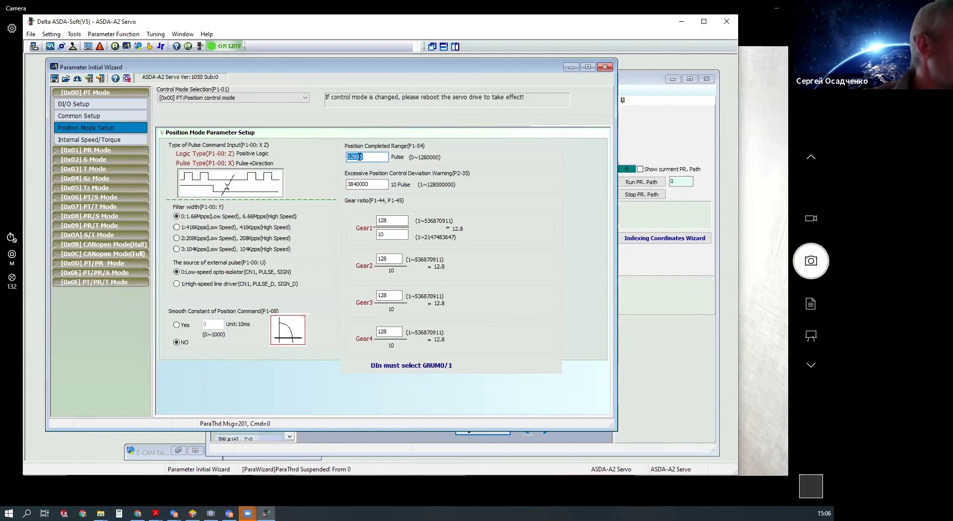
{"action": "left_click", "coordinate": [366, 157]}
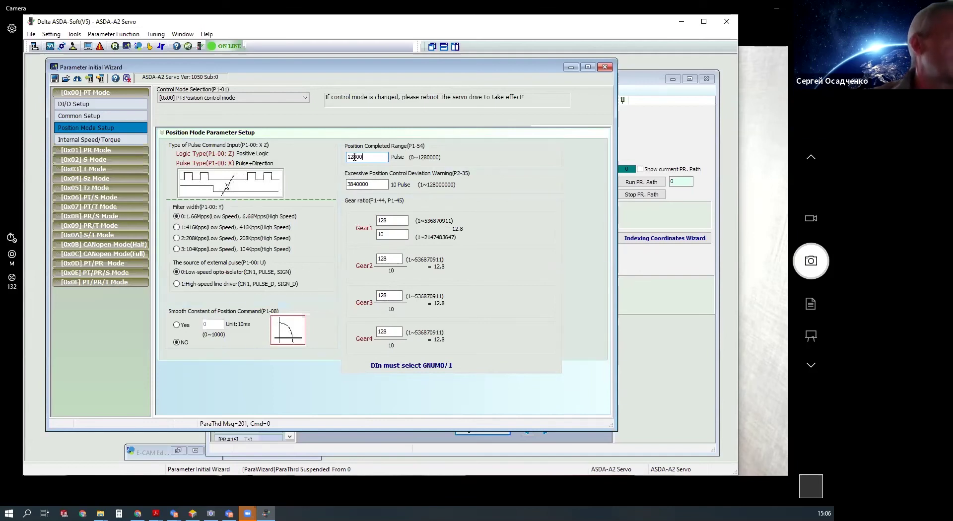
{"action": "left_click_drag", "start_coordinate": [355, 157], "coordinate": [347, 157]}
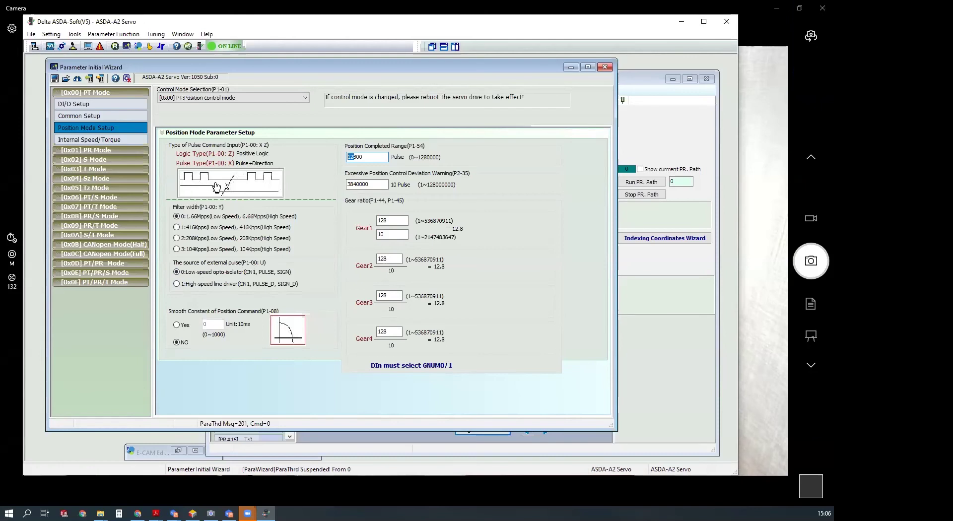
Step: Try the Negative Logic Pulse+Symbol option for the type of pulse command input (P1-00) and cancel the choice
{"action": "left_click", "coordinate": [222, 217]}
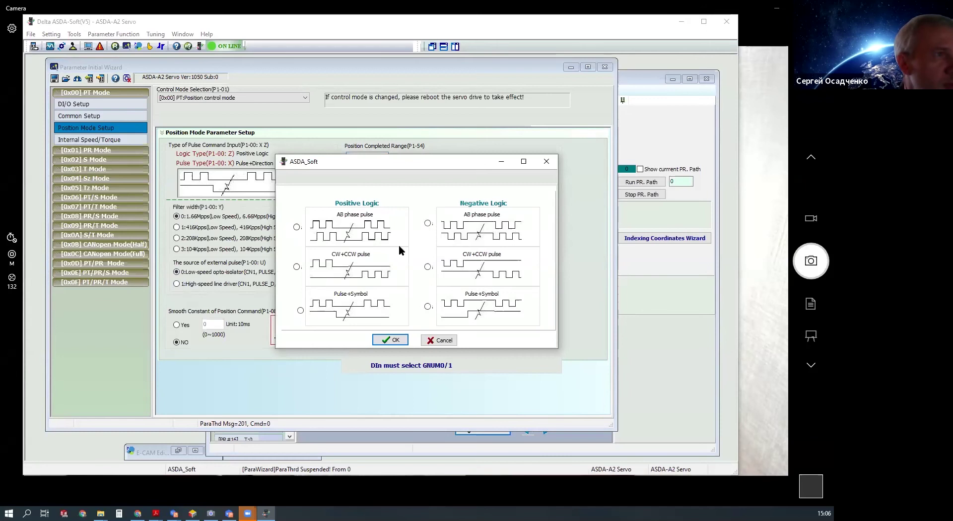
{"action": "left_click", "coordinate": [429, 307]}
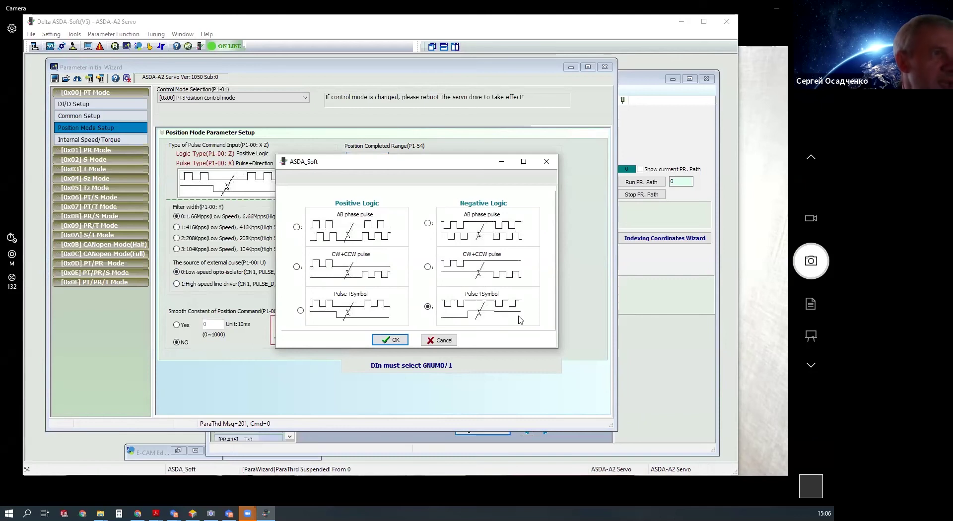
{"action": "left_click_drag", "start_coordinate": [387, 168], "coordinate": [422, 231]}
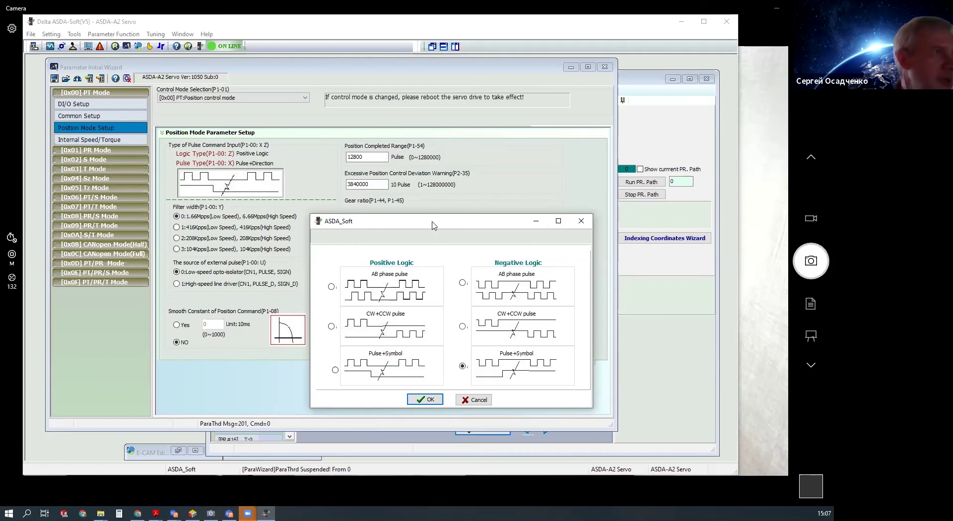
{"action": "left_click_drag", "start_coordinate": [433, 218], "coordinate": [433, 201]}
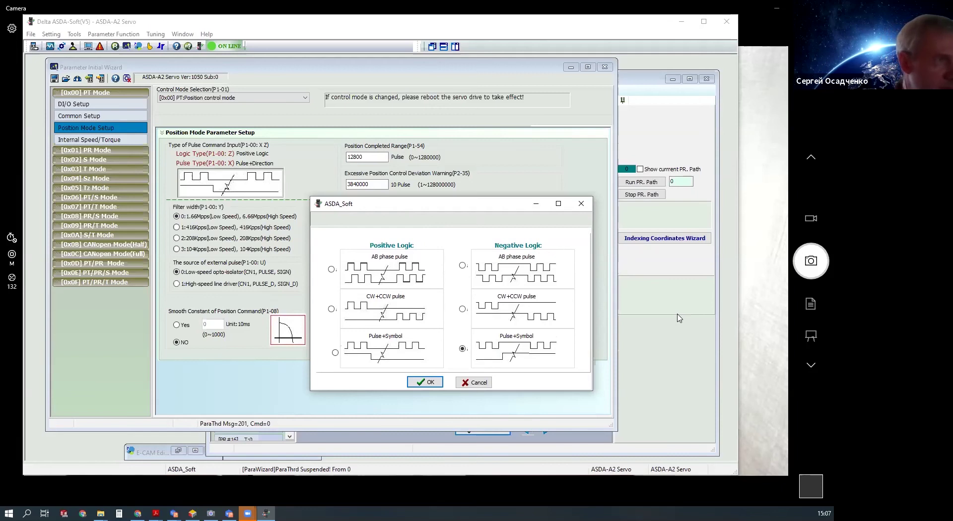
{"action": "left_click", "coordinate": [482, 381]}
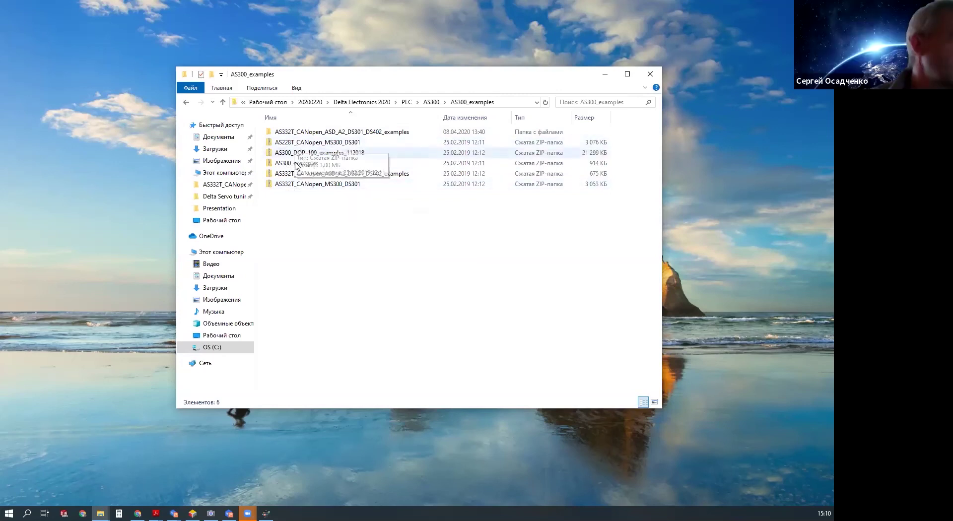
Step: Open the AS332T_CANopen_ASD_A2_DS301_DS402 example folder in File Explorer and widen the name column to show longer file names
{"action": "double_click", "coordinate": [300, 133]}
{"action": "double_click", "coordinate": [301, 133]}
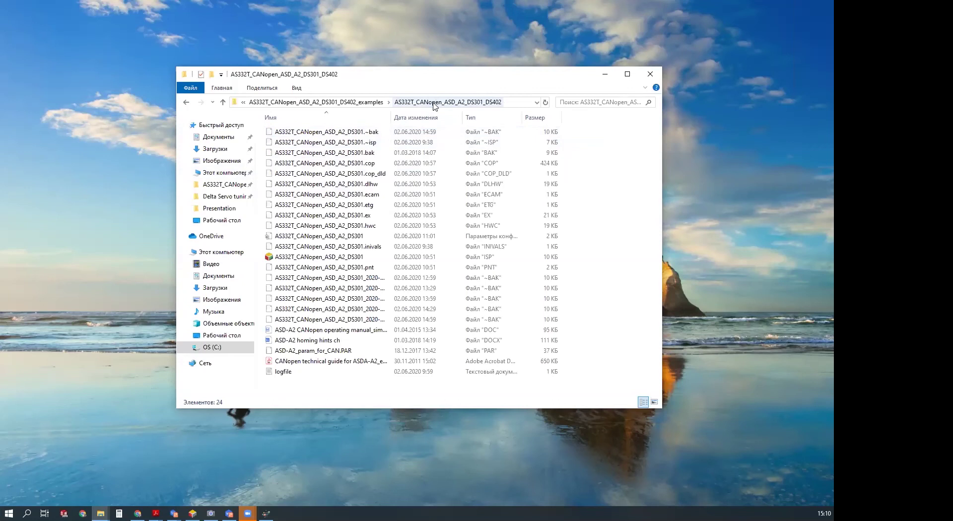
{"action": "left_click_drag", "start_coordinate": [392, 114], "coordinate": [418, 113]}
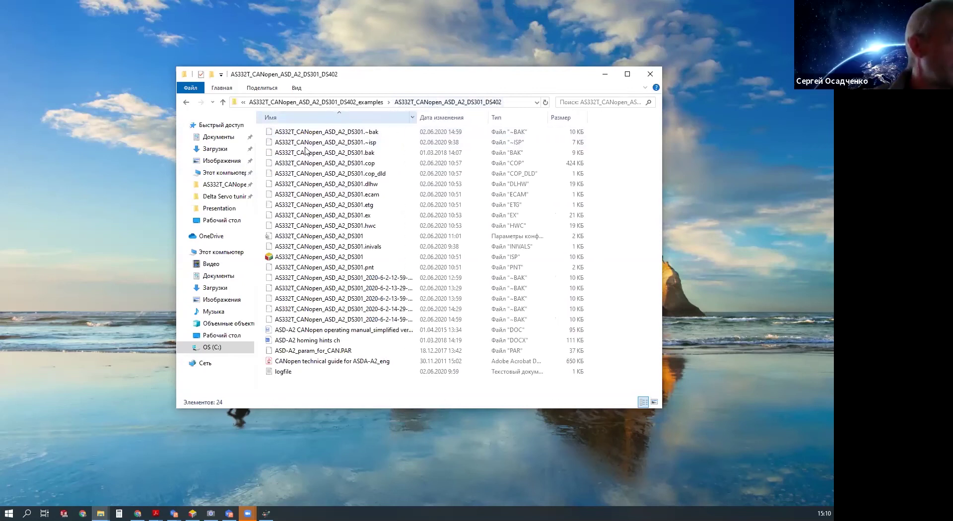
Step: Open the ASD-A2 CANopen operating manual document, view its Parameters Setting of A2 Servo Drive section, and minimize it
{"action": "left_click", "coordinate": [298, 258]}
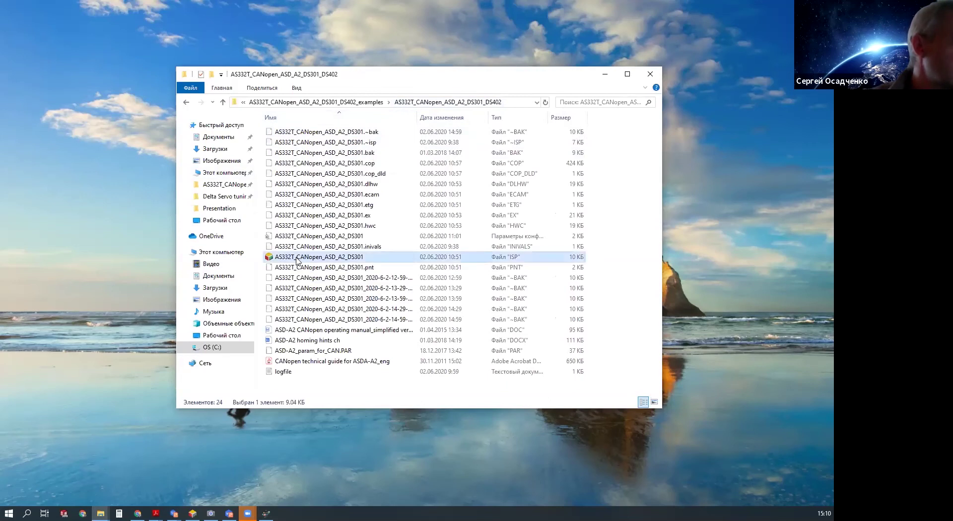
{"action": "left_click", "coordinate": [321, 332]}
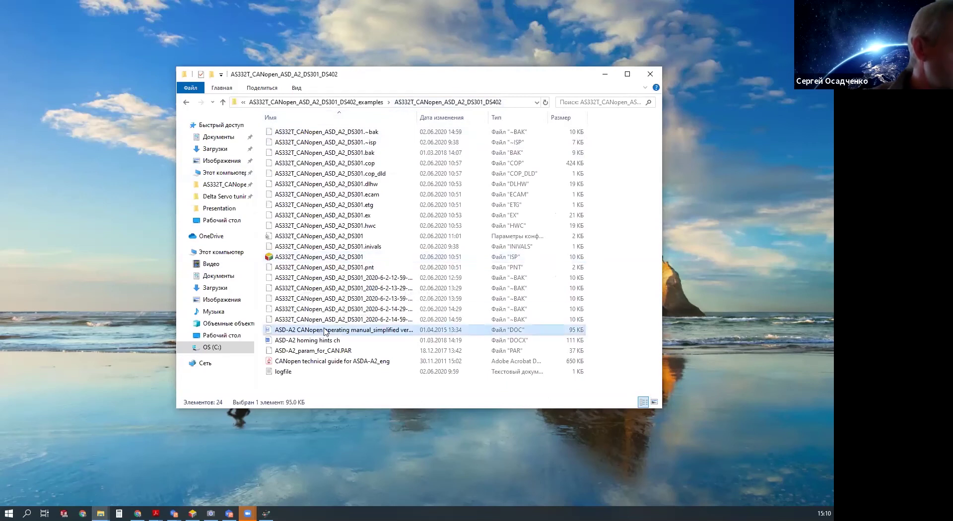
{"action": "double_click", "coordinate": [322, 331]}
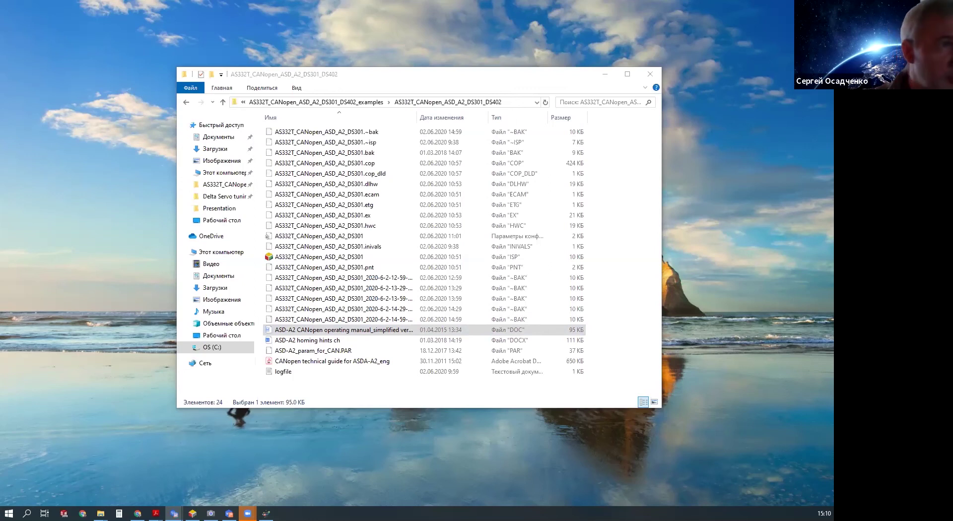
{"action": "key", "text": "Return"}
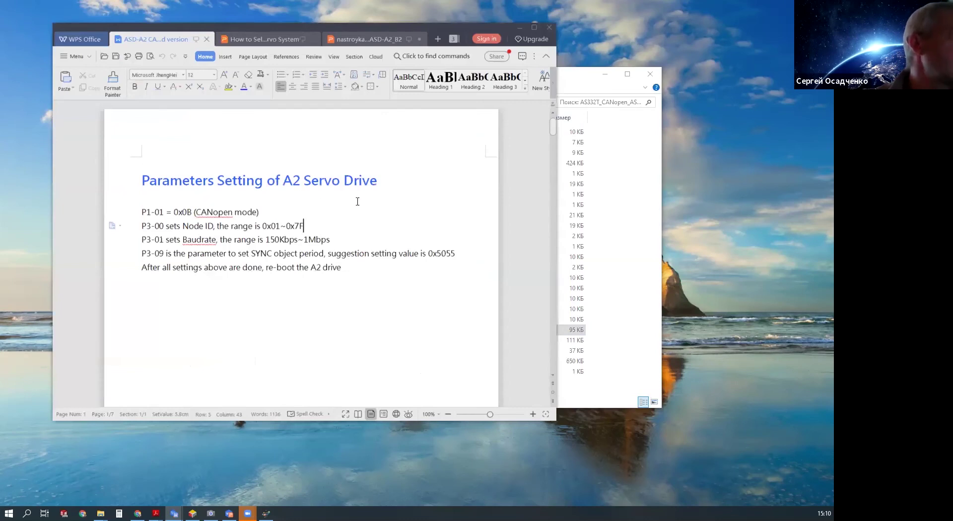
{"action": "left_click", "coordinate": [518, 27]}
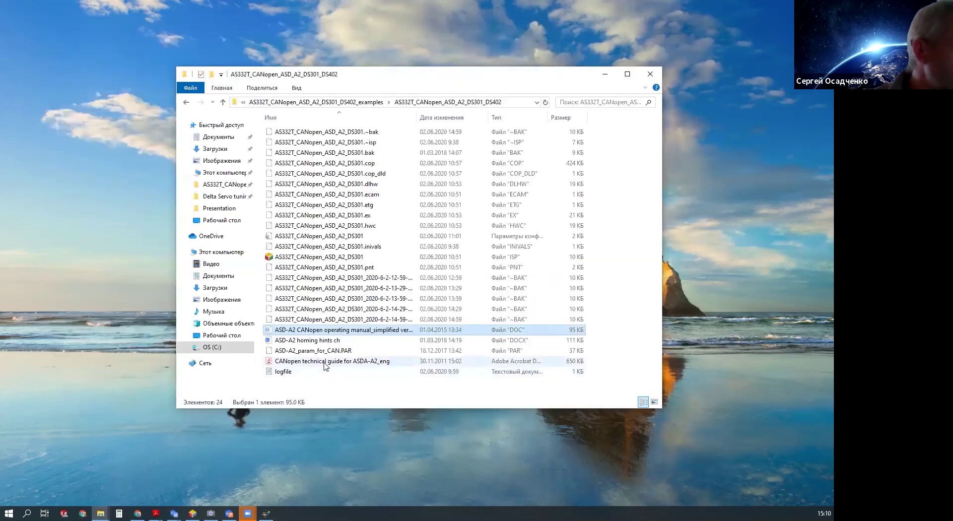
Step: Open the CANopen technical guide for ASDA-A2 PDF, fit it to the page, view its Manual Overview, and minimize the reader
{"action": "left_click", "coordinate": [324, 362]}
{"action": "double_click", "coordinate": [299, 362]}
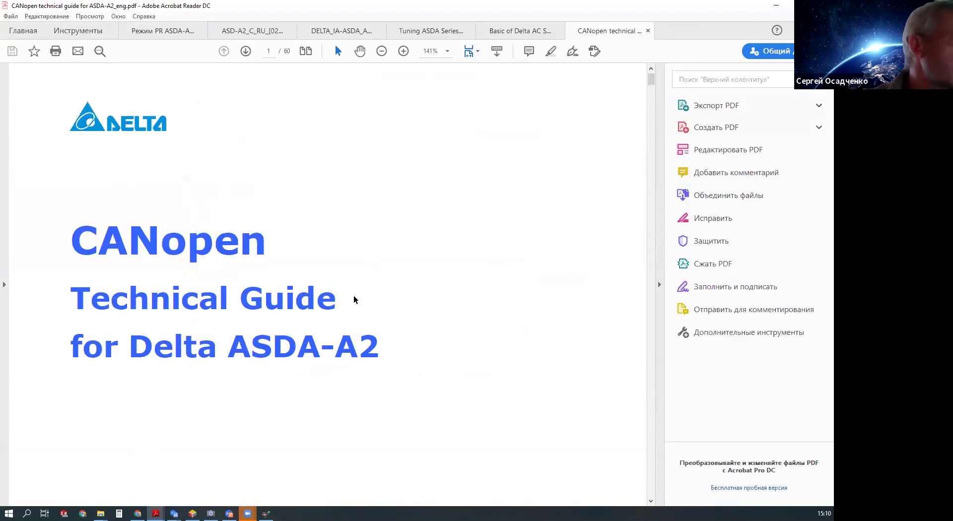
{"action": "left_click", "coordinate": [475, 52]}
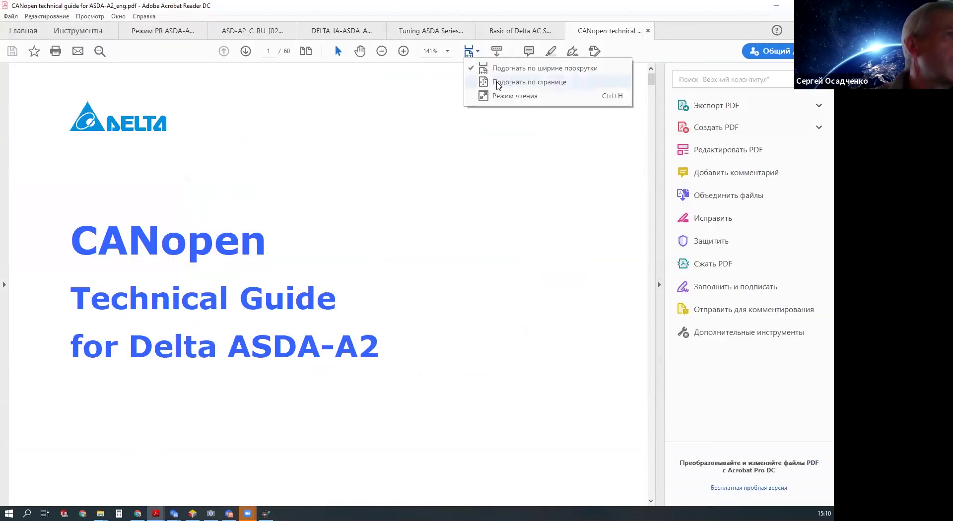
{"action": "left_click", "coordinate": [496, 83]}
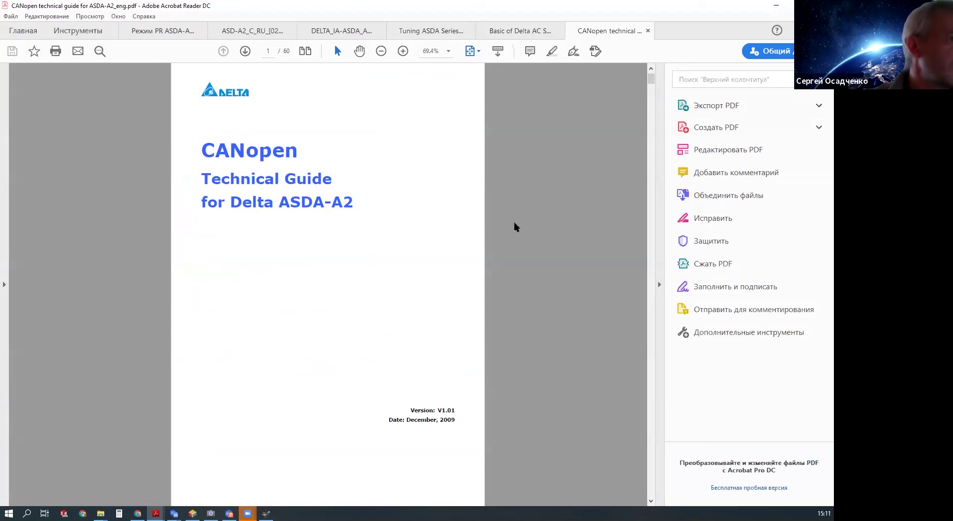
{"action": "scroll", "coordinate": [546, 307], "scroll_direction": "down", "scroll_amount": 2}
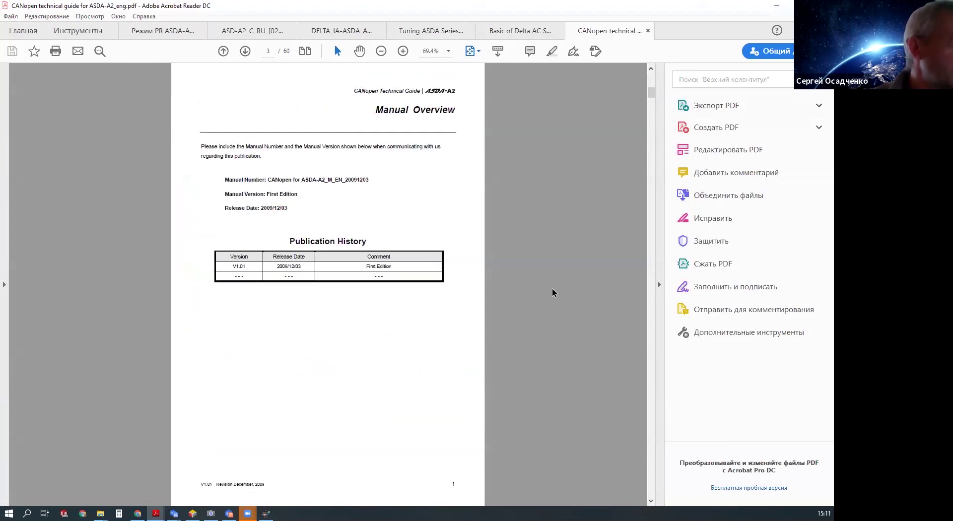
{"action": "left_click", "coordinate": [777, 6]}
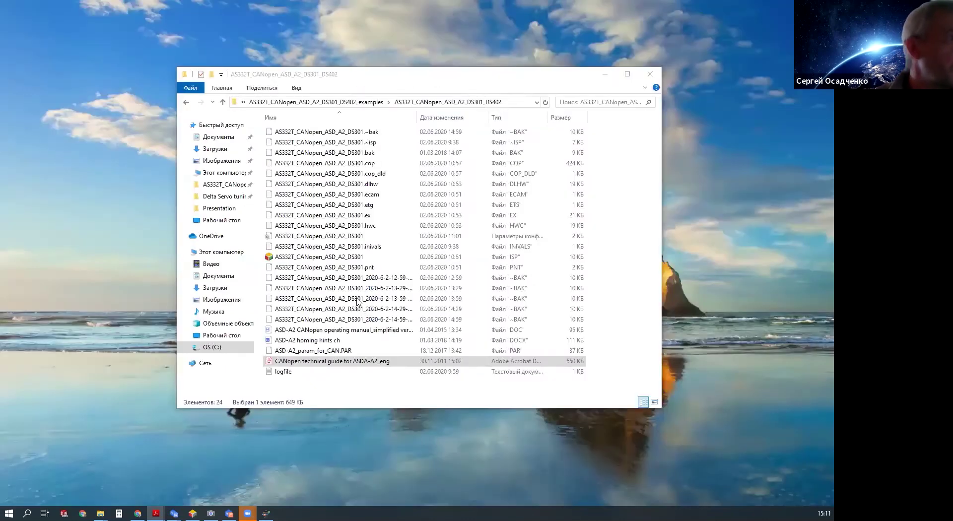
Step: Open the AS332T_CANopen_ASD_A2_DS301 project in ISPSoft, enlarge its window and the PPM program, and widen the project tree and symbol table
{"action": "left_click", "coordinate": [320, 258]}
{"action": "double_click", "coordinate": [320, 258]}
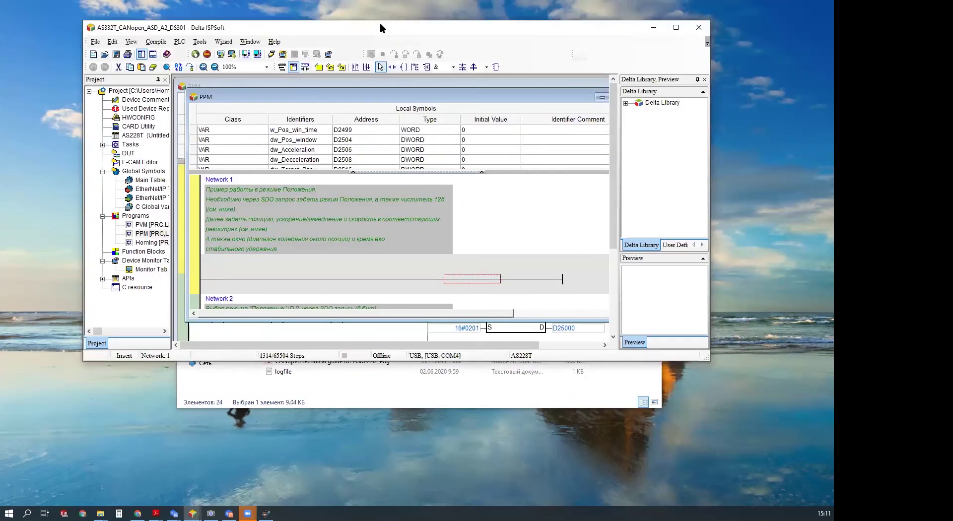
{"action": "left_click_drag", "start_coordinate": [379, 27], "coordinate": [340, 15]}
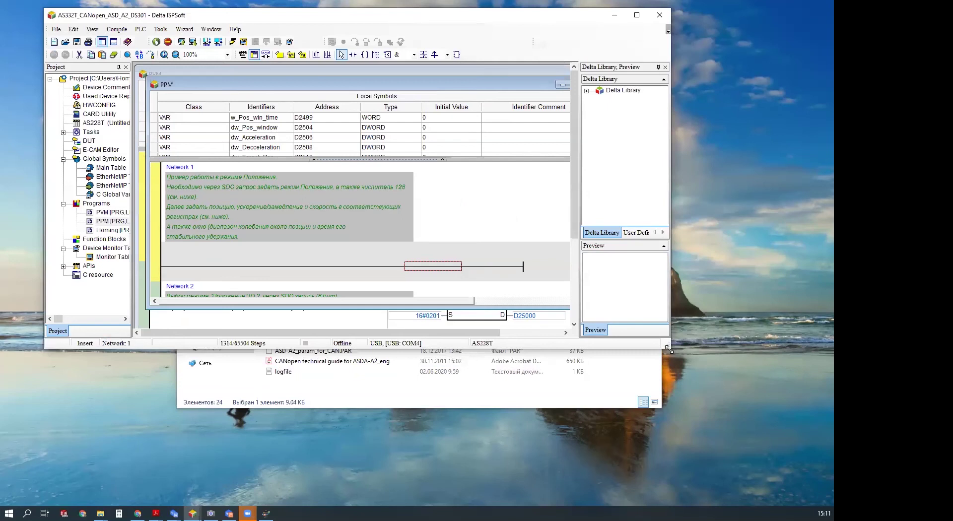
{"action": "left_click_drag", "start_coordinate": [669, 350], "coordinate": [734, 485]}
{"action": "left_click", "coordinate": [579, 85]}
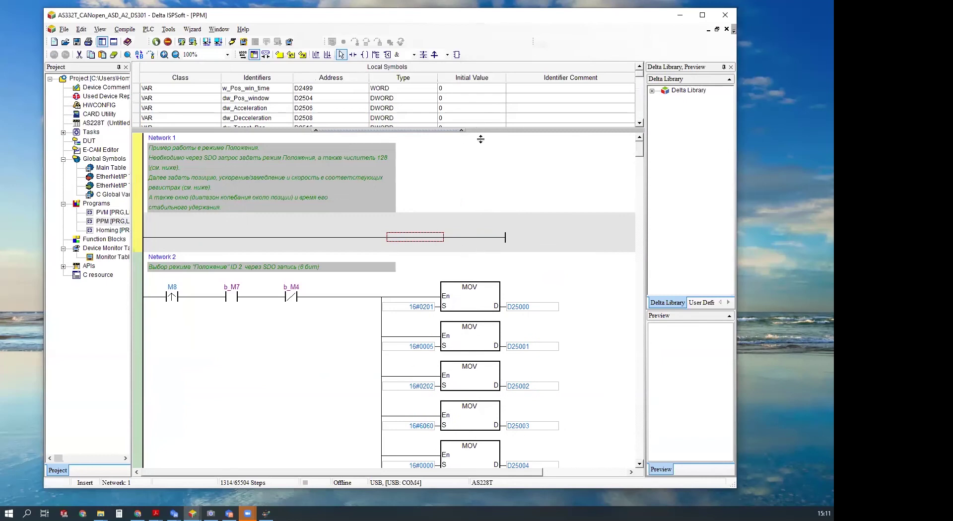
{"action": "left_click_drag", "start_coordinate": [481, 130], "coordinate": [480, 139]}
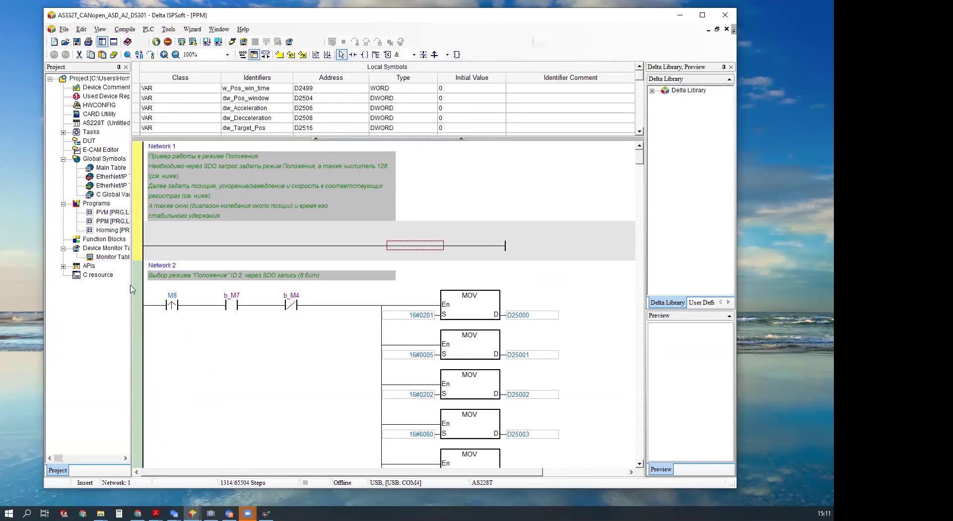
{"action": "left_click_drag", "start_coordinate": [131, 290], "coordinate": [145, 286]}
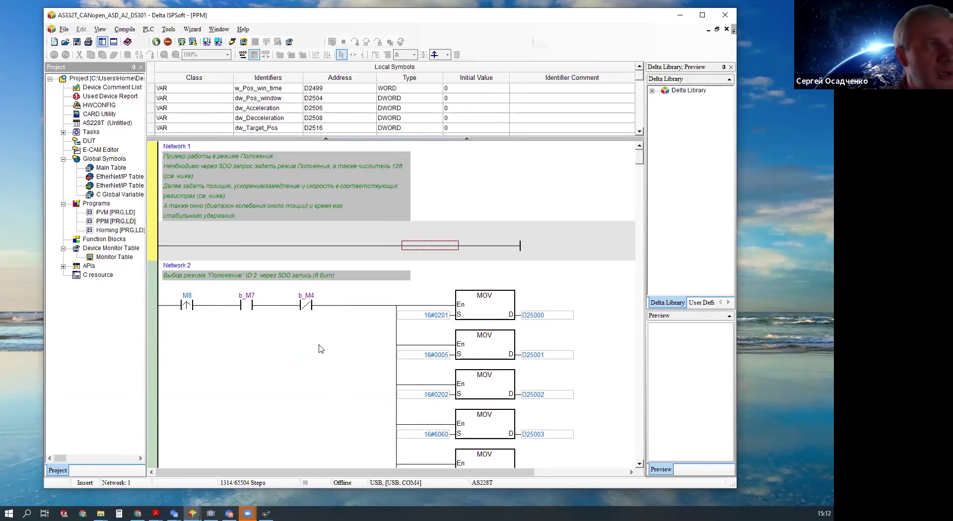
Step: Examine the position mode comments and MOV instructions in Networks 1 and 2 of the PPM program
{"action": "scroll", "coordinate": [320, 349], "scroll_direction": "down", "scroll_amount": 1}
{"action": "scroll", "coordinate": [308, 356], "scroll_direction": "down", "scroll_amount": 1}
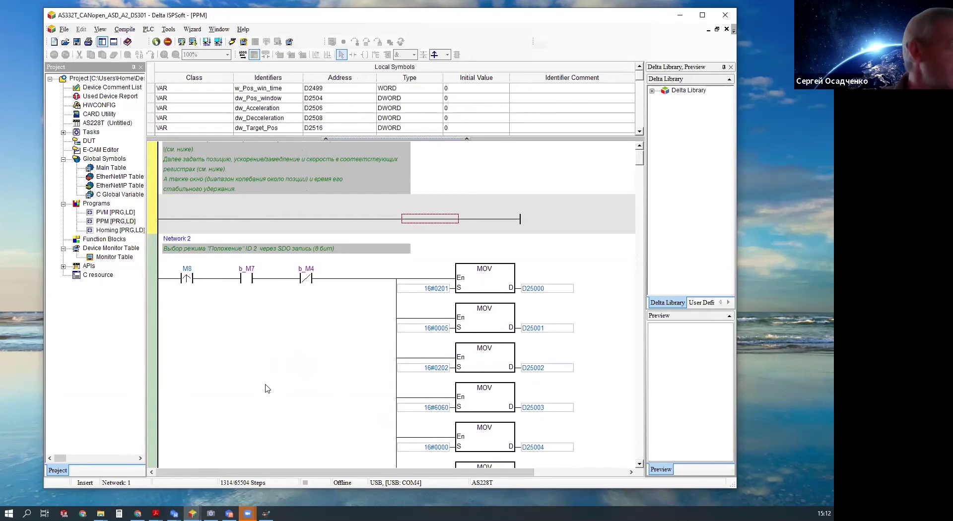
{"action": "scroll", "coordinate": [267, 388], "scroll_direction": "up", "scroll_amount": 2}
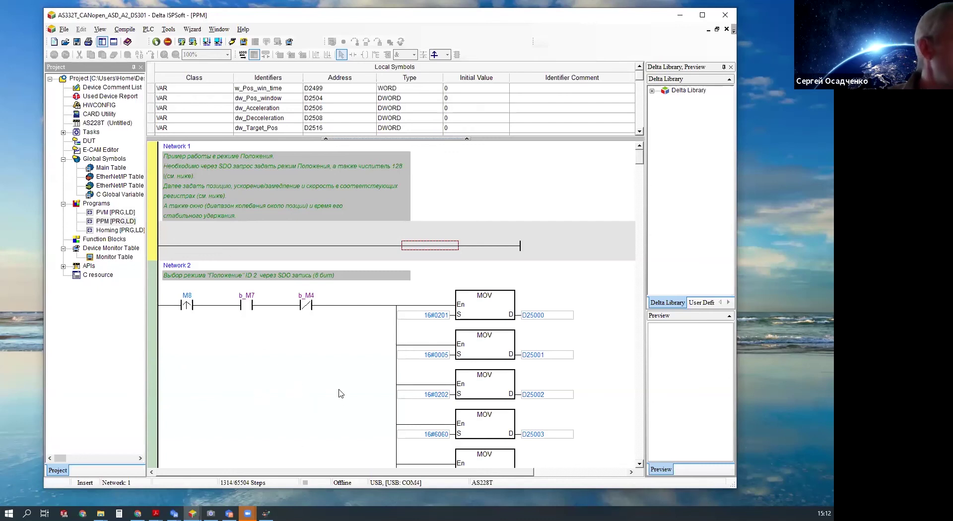
{"action": "left_click", "coordinate": [312, 404]}
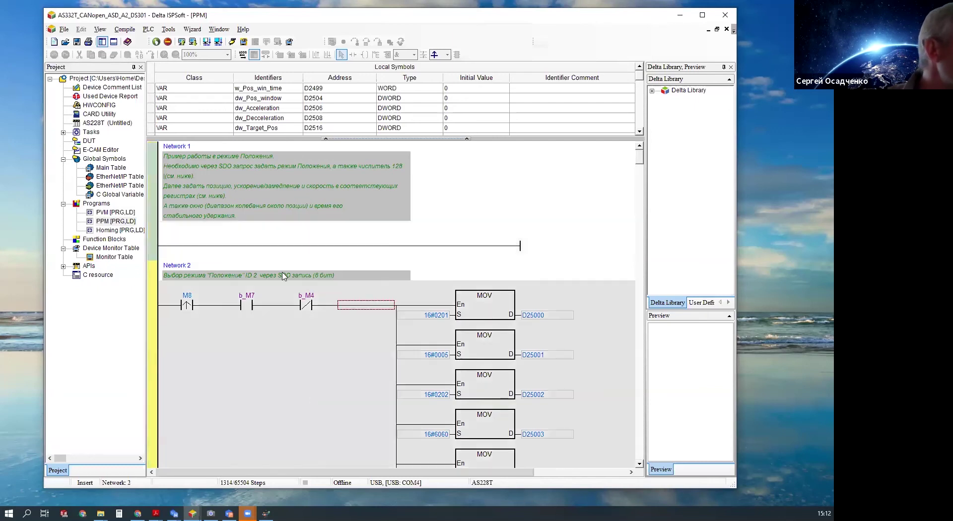
Step: Open the project's hardware configuration in HWCONFIG and maximize its window
{"action": "double_click", "coordinate": [93, 105]}
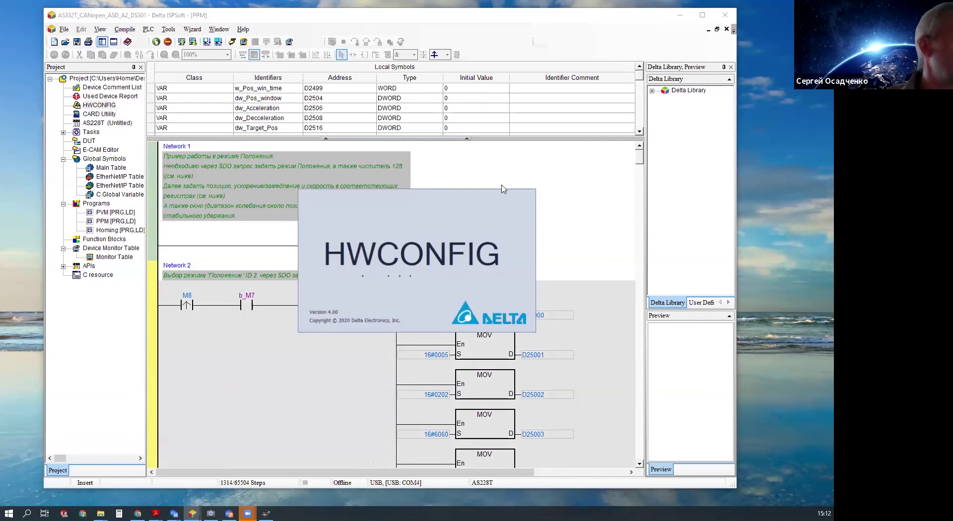
{"action": "left_click", "coordinate": [168, 30]}
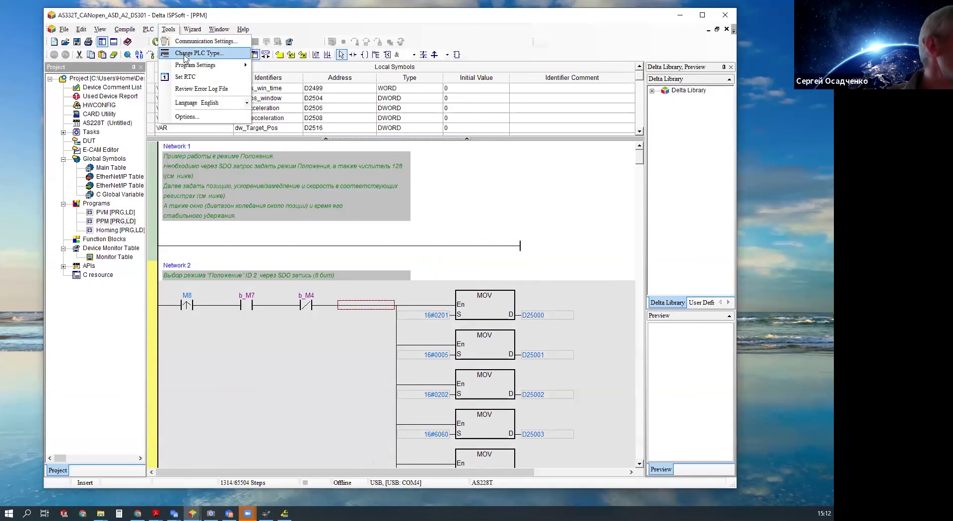
{"action": "left_click", "coordinate": [492, 487]}
{"action": "left_click", "coordinate": [362, 440]}
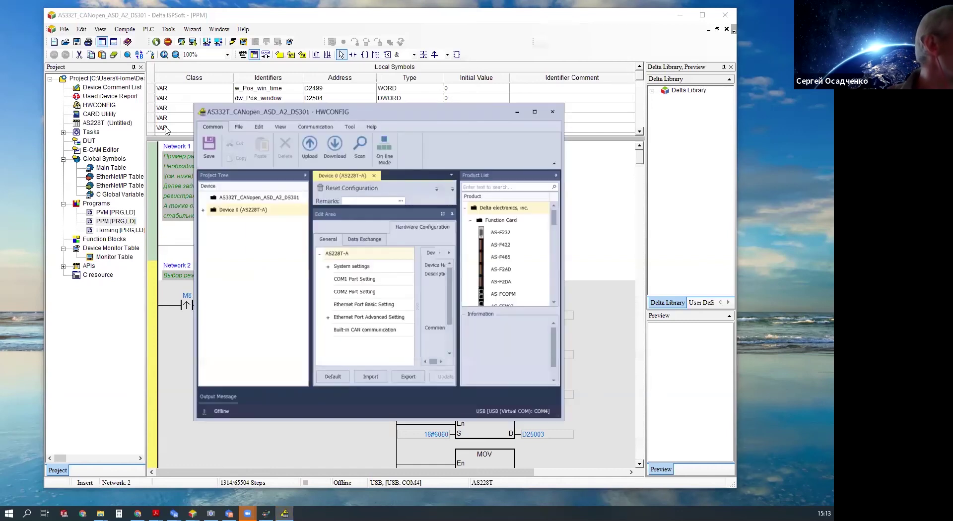
{"action": "double_click", "coordinate": [461, 118]}
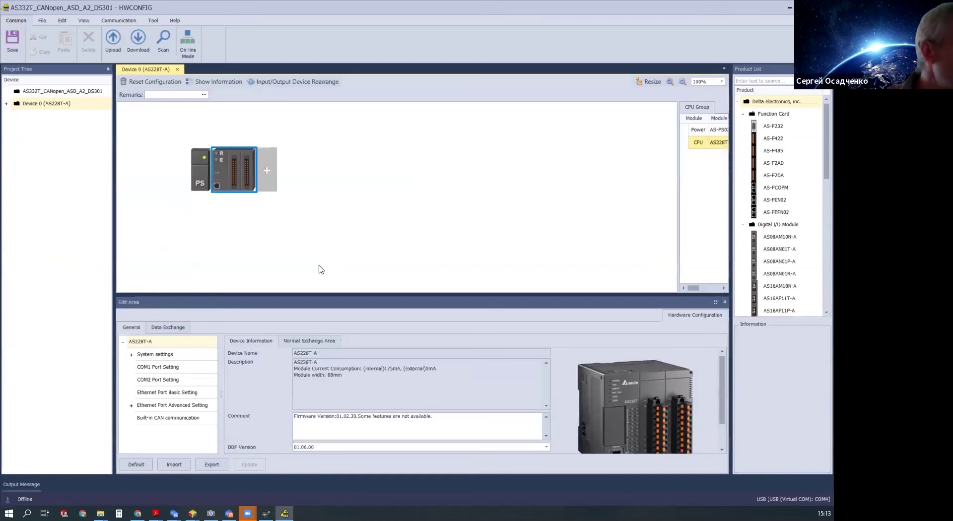
Step: Enlarge the edit area, show the AS228T-A built-in CAN communication settings, and view the available CAN port work modes
{"action": "left_click_drag", "start_coordinate": [287, 300], "coordinate": [290, 260]}
{"action": "left_click", "coordinate": [162, 382]}
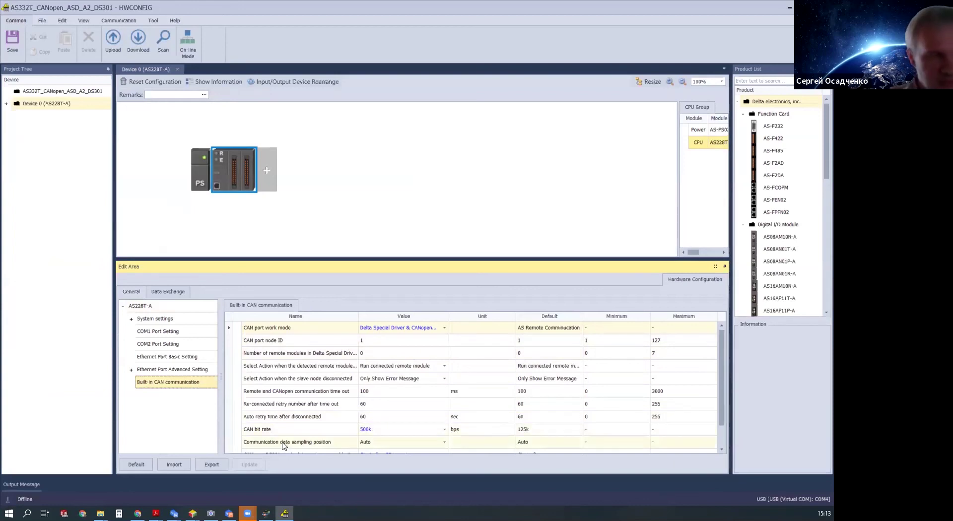
{"action": "left_click", "coordinate": [394, 328]}
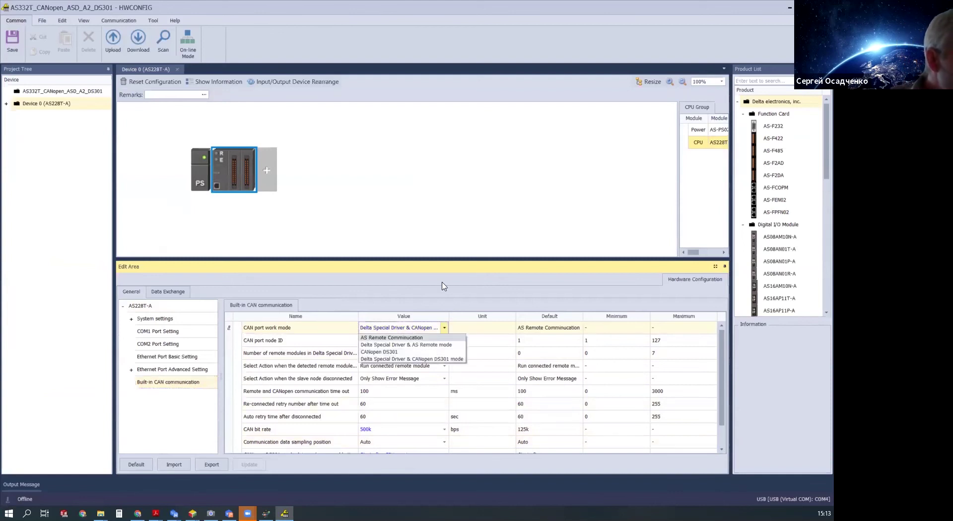
{"action": "left_click", "coordinate": [460, 296]}
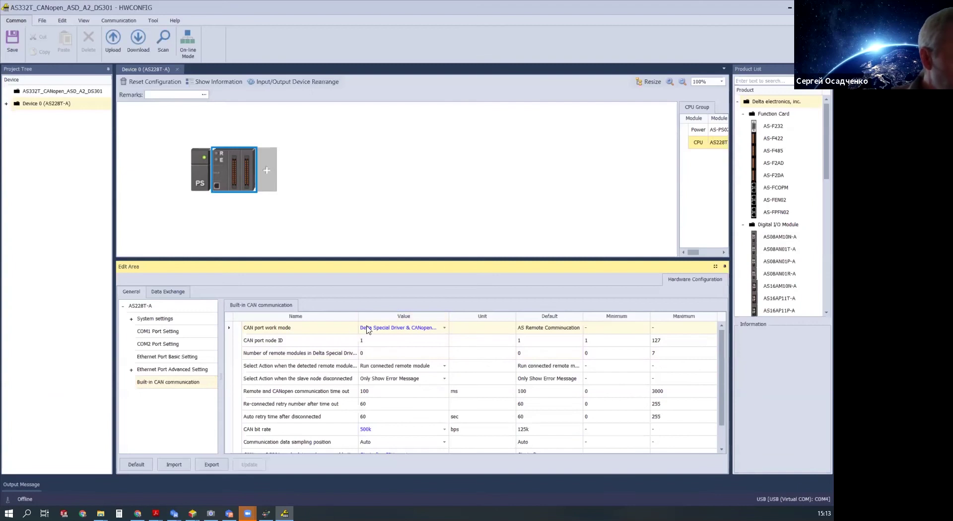
Step: Launch CANopen Builder as the communication software for the AS228T-A CPU and enlarge its window
{"action": "right_click", "coordinate": [217, 170]}
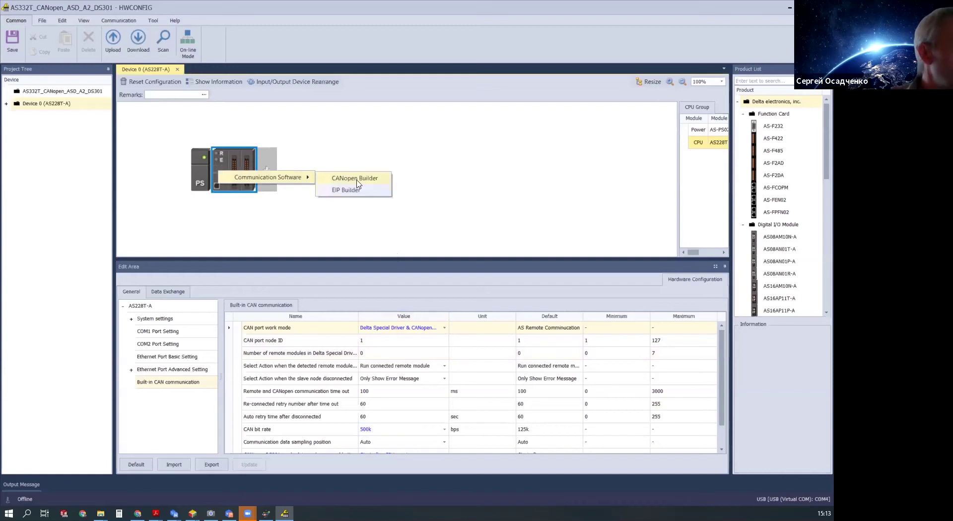
{"action": "left_click", "coordinate": [306, 142]}
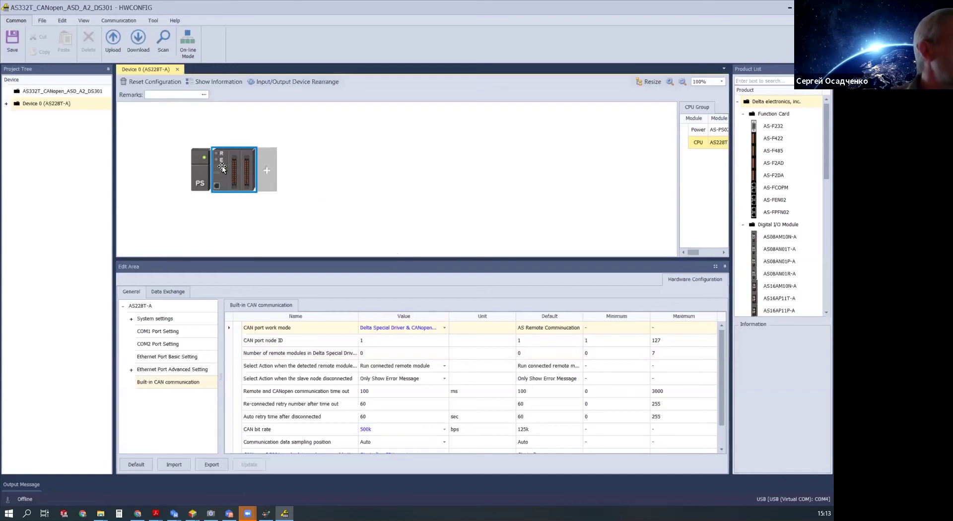
{"action": "right_click", "coordinate": [222, 168]}
{"action": "mouse_move", "coordinate": [281, 174]}
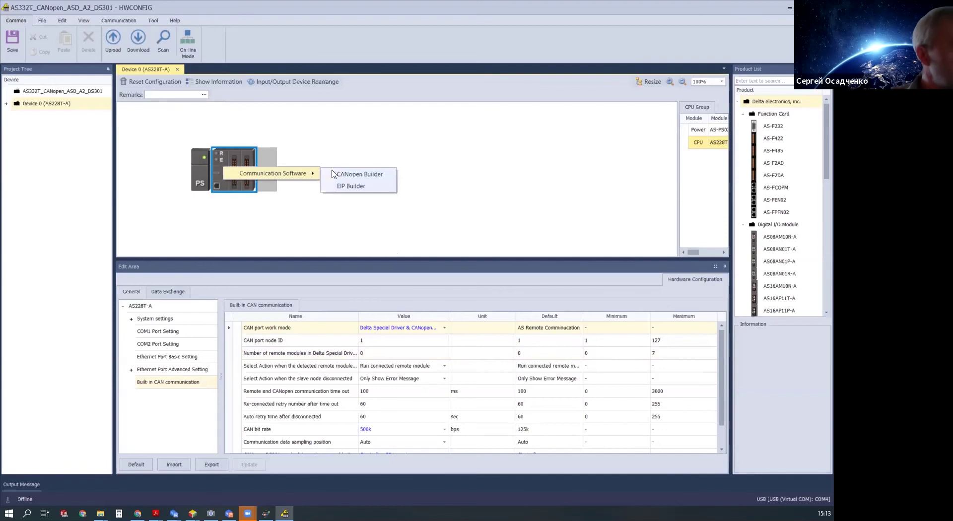
{"action": "left_click", "coordinate": [368, 176]}
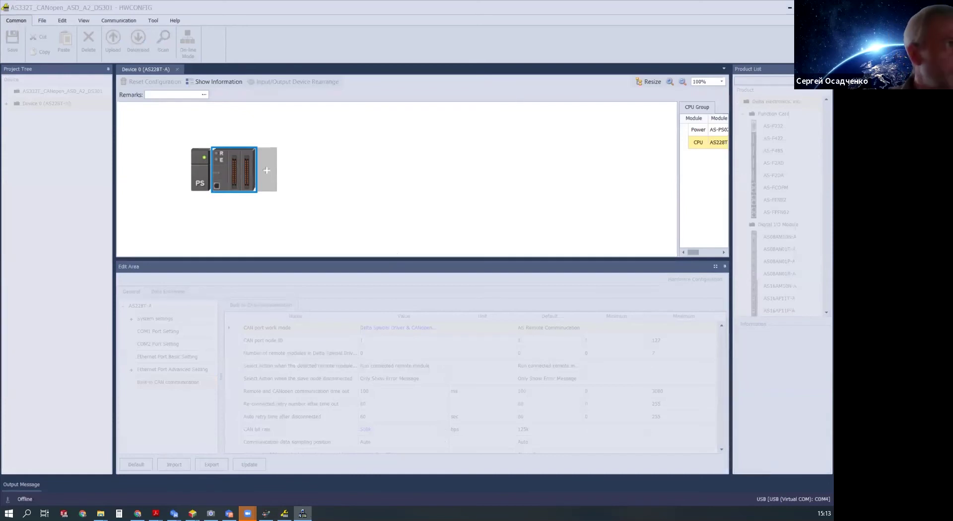
{"action": "left_click_drag", "start_coordinate": [445, 335], "coordinate": [452, 393]}
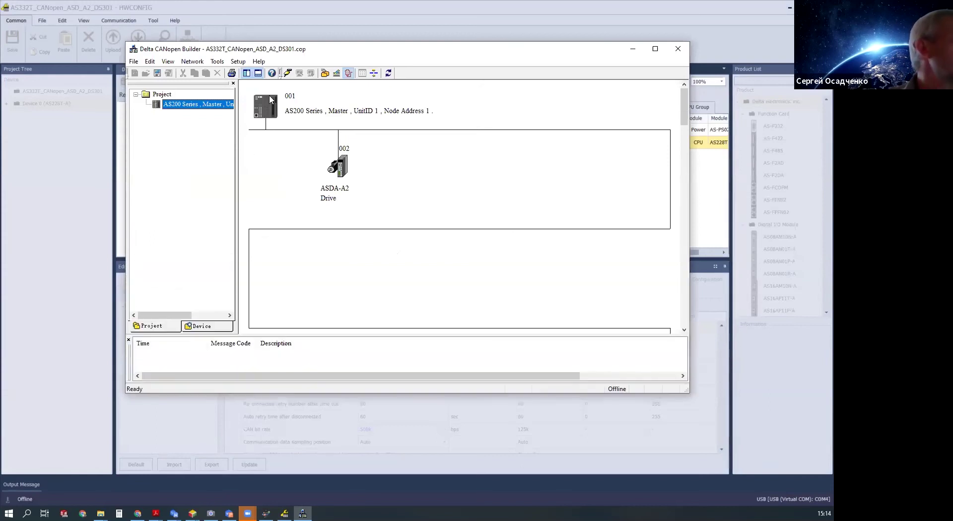
Step: Try to switch the CANopen Builder project to online mode
{"action": "left_click", "coordinate": [267, 178]}
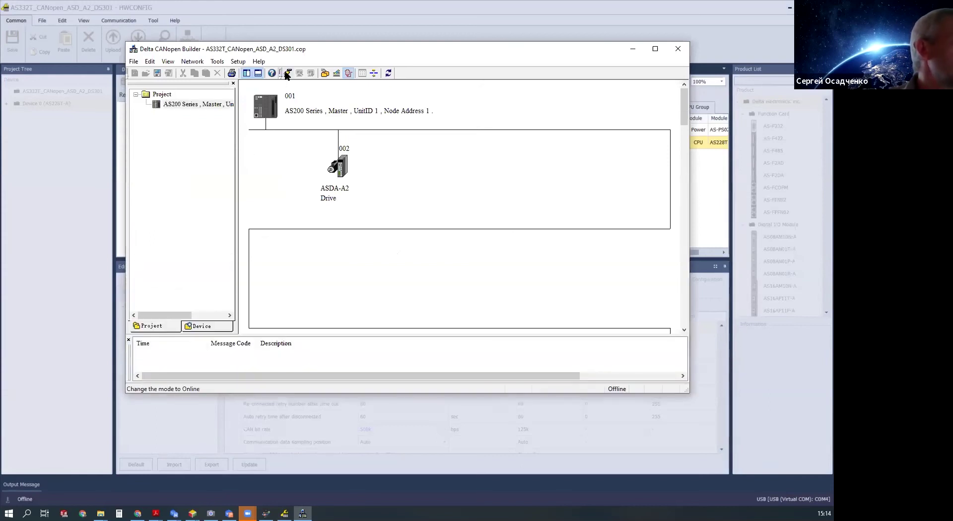
{"action": "left_click", "coordinate": [288, 74]}
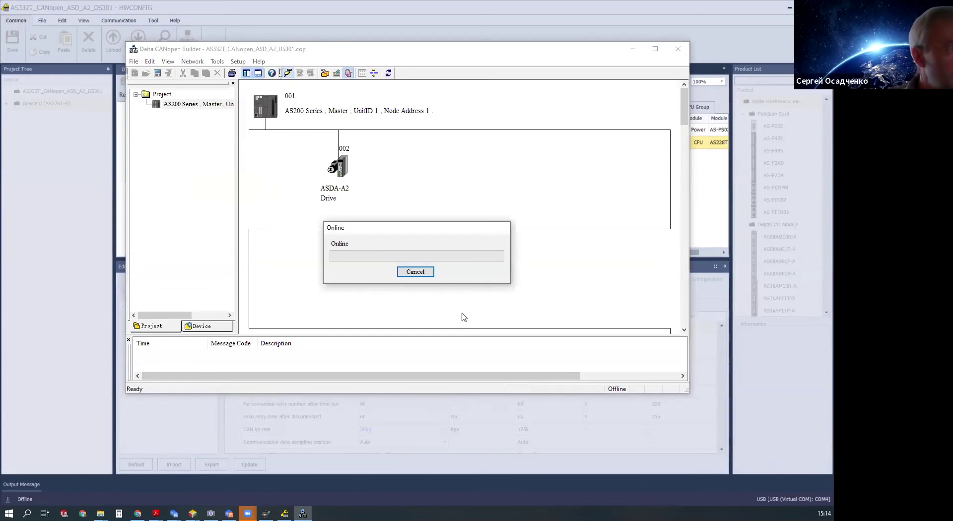
{"action": "left_click", "coordinate": [456, 279]}
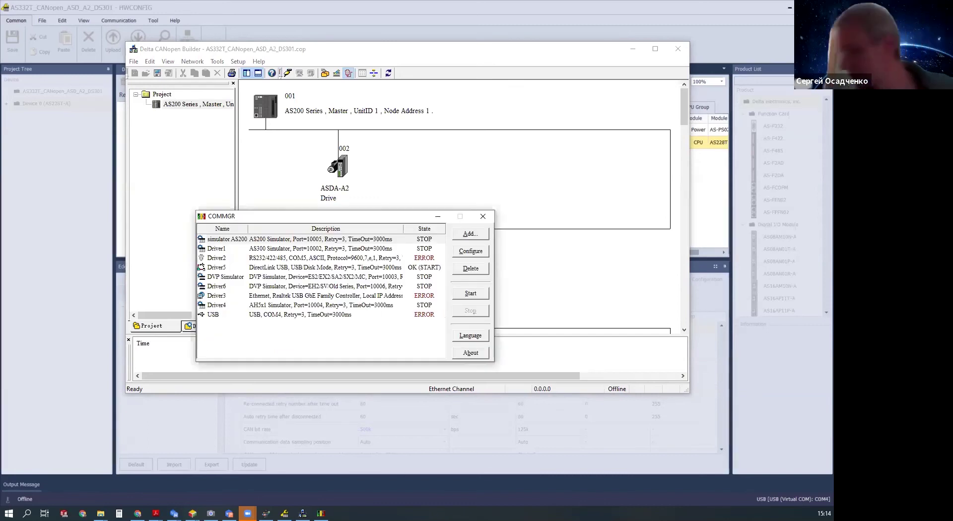
Step: Check the properties of the USB driver in COMMGR, close them unchanged, and minimize COMMGR
{"action": "mouse_move", "coordinate": [302, 514]}
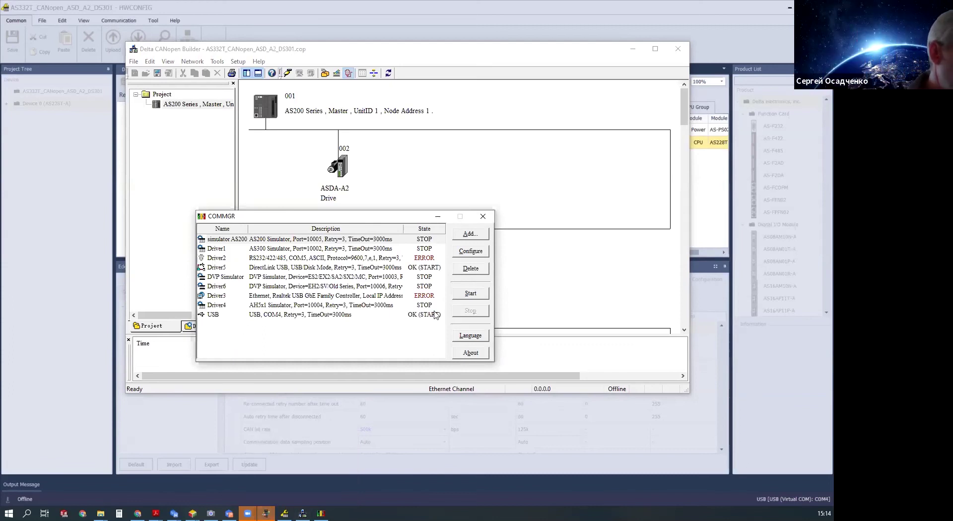
{"action": "left_click", "coordinate": [279, 317]}
{"action": "double_click", "coordinate": [279, 316]}
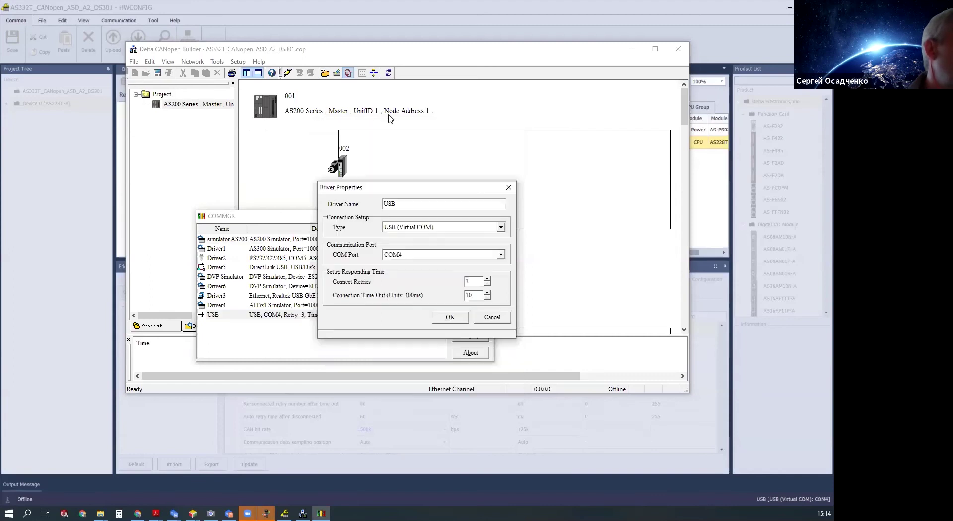
{"action": "left_click", "coordinate": [509, 187]}
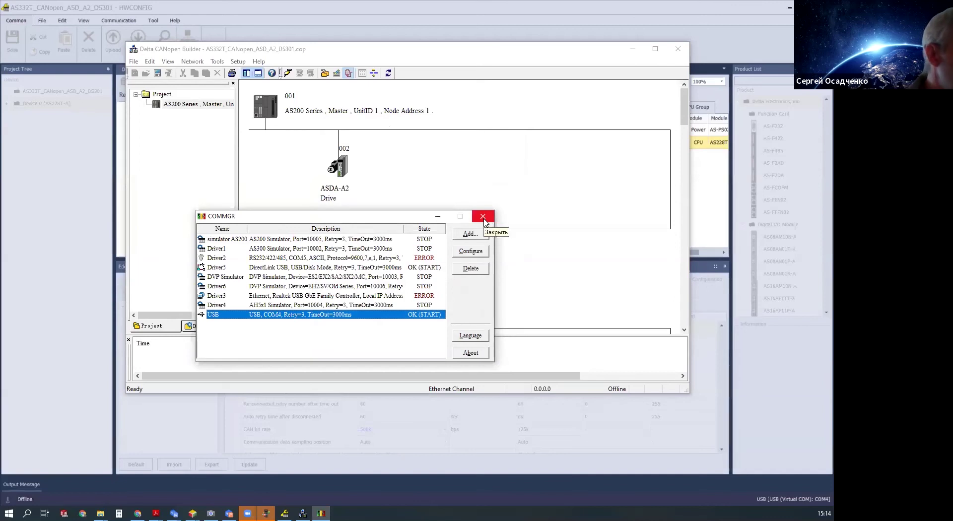
{"action": "left_click", "coordinate": [438, 216]}
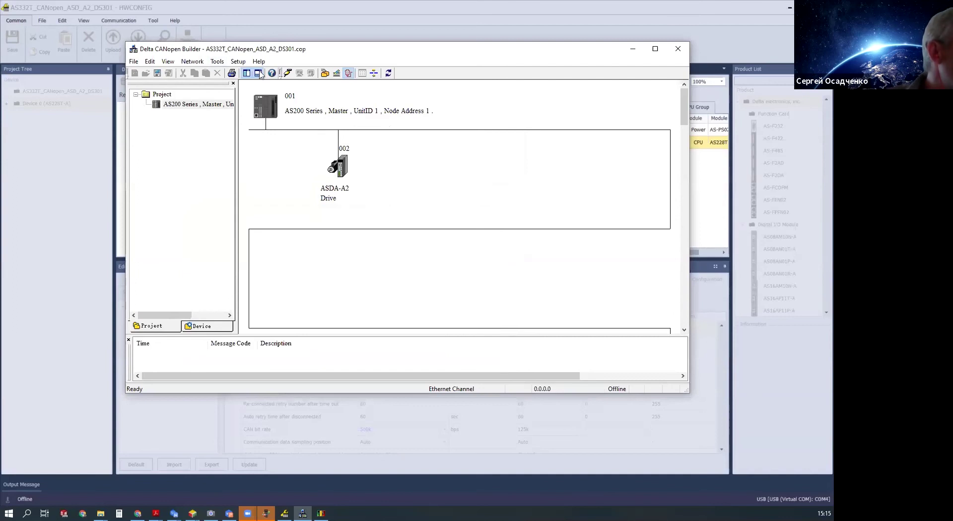
Step: Switch CANopen Builder to online mode, start scanning the network for nodes, and cancel the scan
{"action": "left_click", "coordinate": [288, 73]}
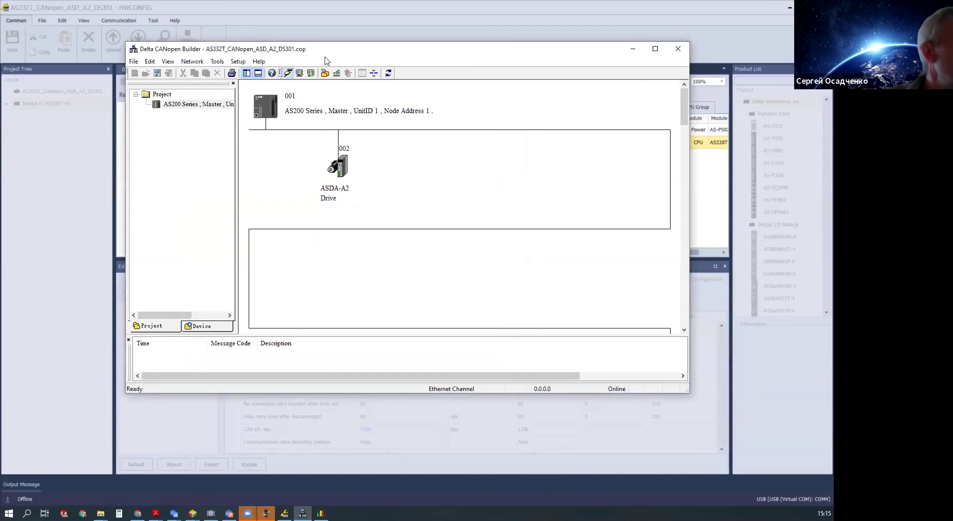
{"action": "left_click", "coordinate": [300, 74]}
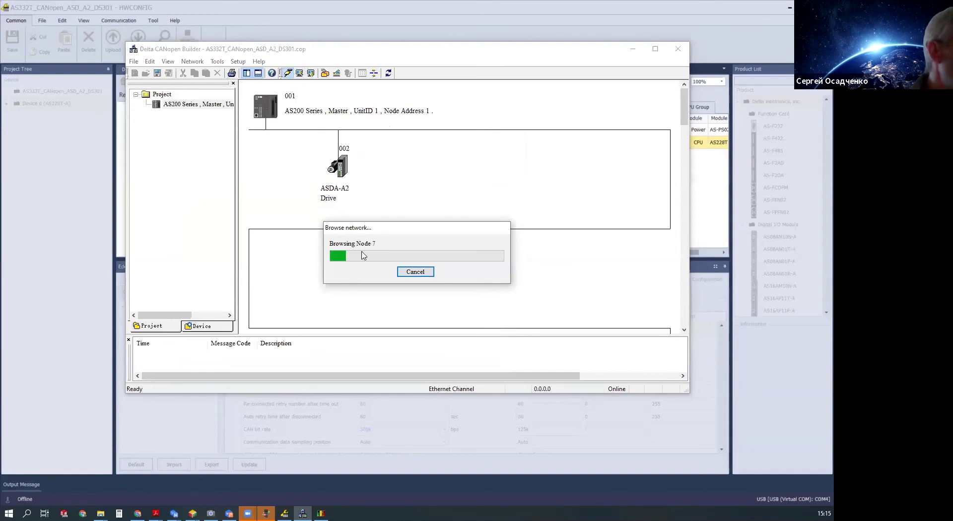
{"action": "left_click", "coordinate": [415, 272]}
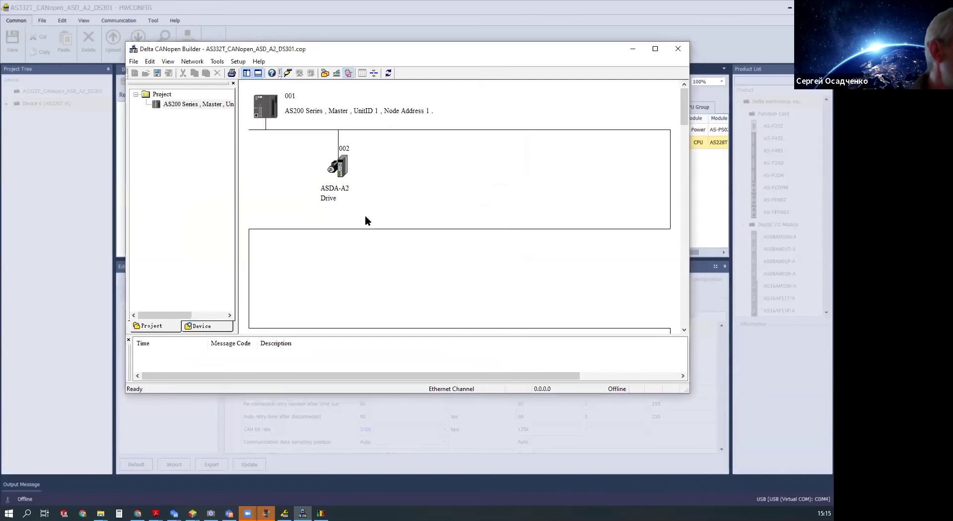
Step: Add an ASDA-A2 Drive from the Delta Electronics vendor device list to the network as a second slave
{"action": "left_click", "coordinate": [198, 327]}
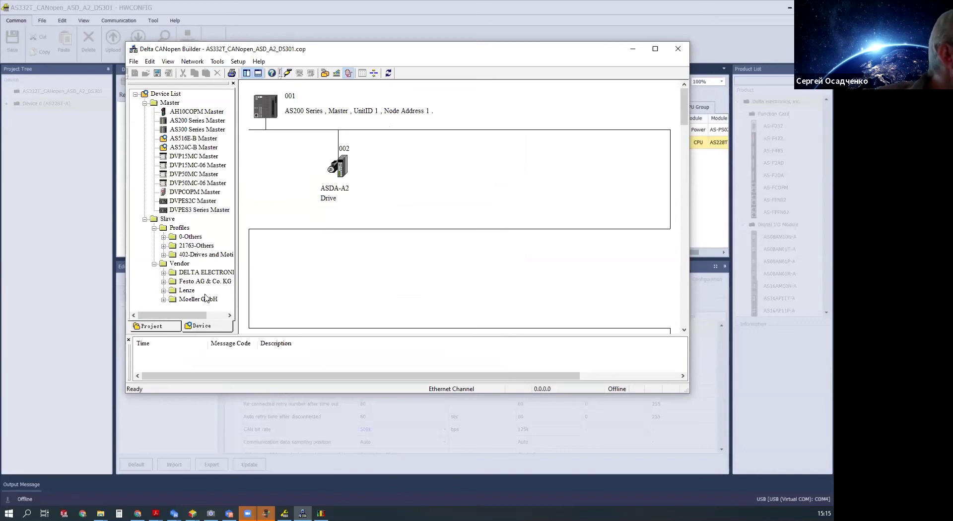
{"action": "double_click", "coordinate": [171, 274]}
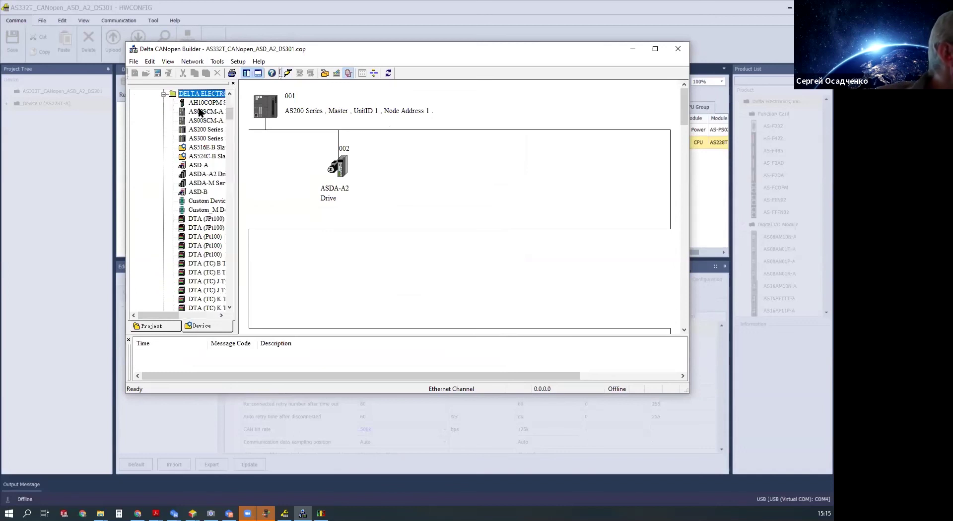
{"action": "left_click", "coordinate": [208, 142]}
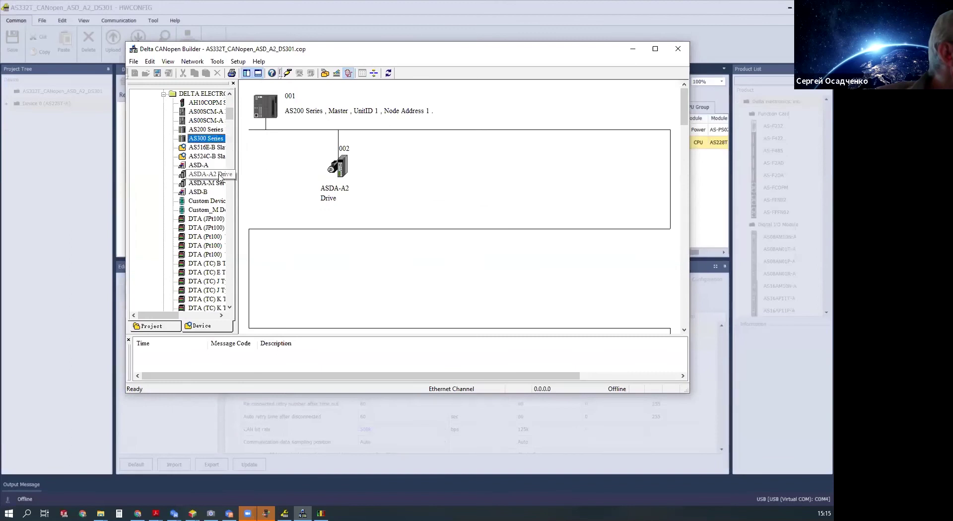
{"action": "left_click_drag", "start_coordinate": [192, 174], "coordinate": [408, 160]}
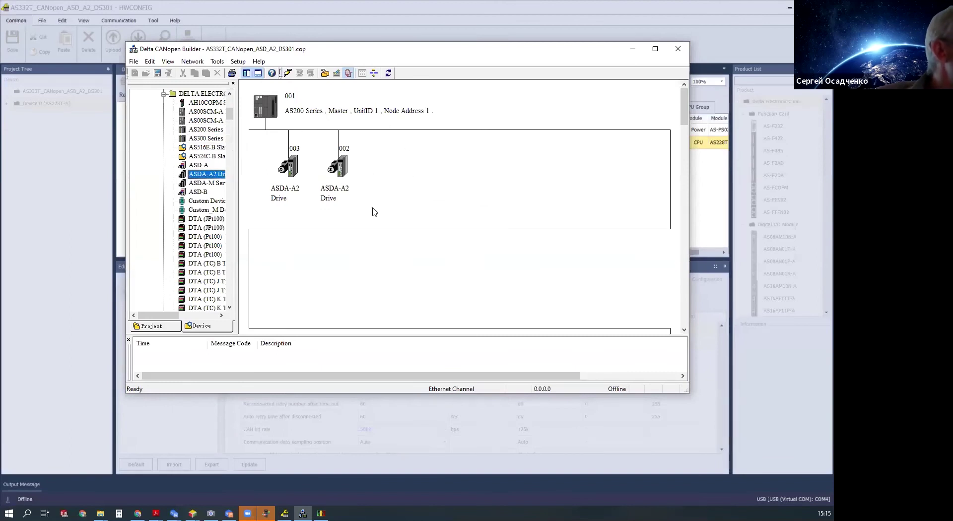
Step: Go online with both ASDA-A2 drives in the project, scan the CANopen network, and stop the scan
{"action": "left_click", "coordinate": [287, 73]}
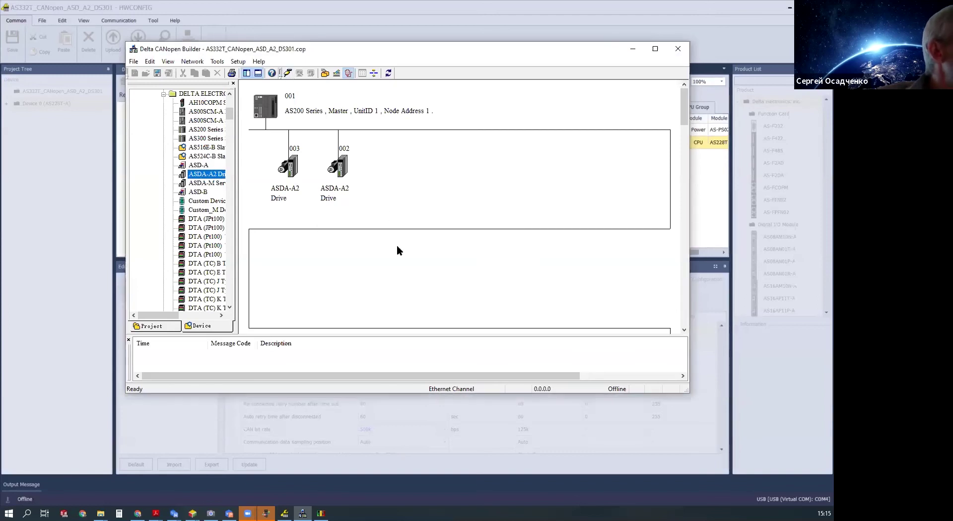
{"action": "left_click", "coordinate": [300, 73]}
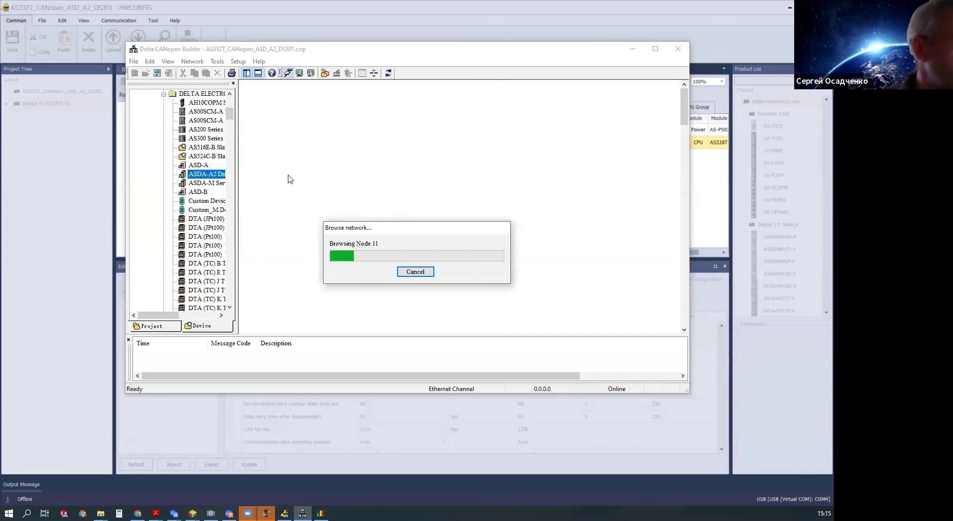
{"action": "left_click", "coordinate": [412, 272]}
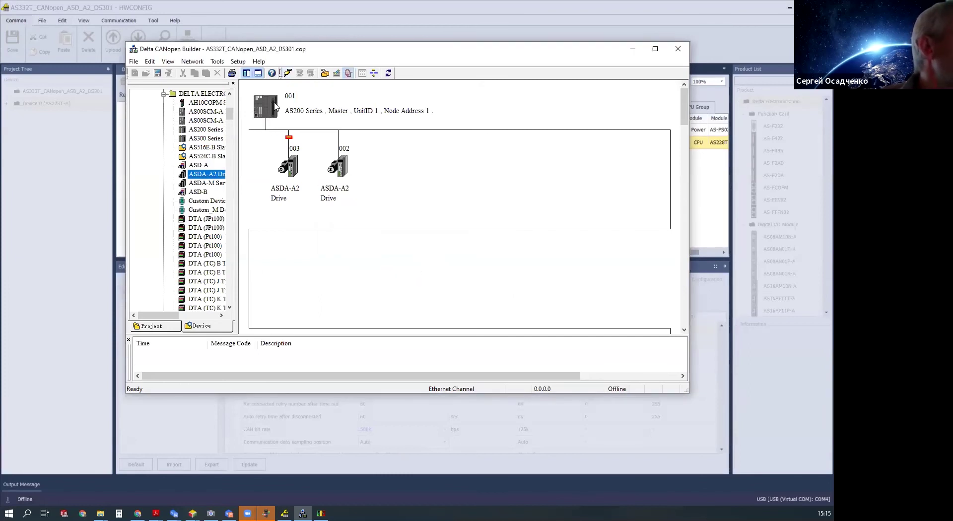
Step: Delete the ASDA-A2 Drive at node 003 from the network
{"action": "left_click", "coordinate": [340, 166]}
{"action": "left_click", "coordinate": [295, 168]}
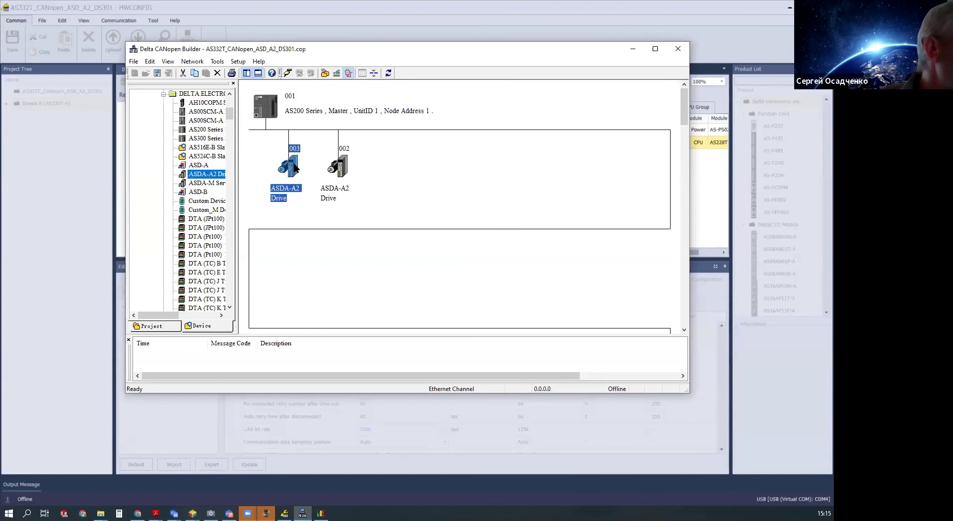
{"action": "key", "text": "Delete"}
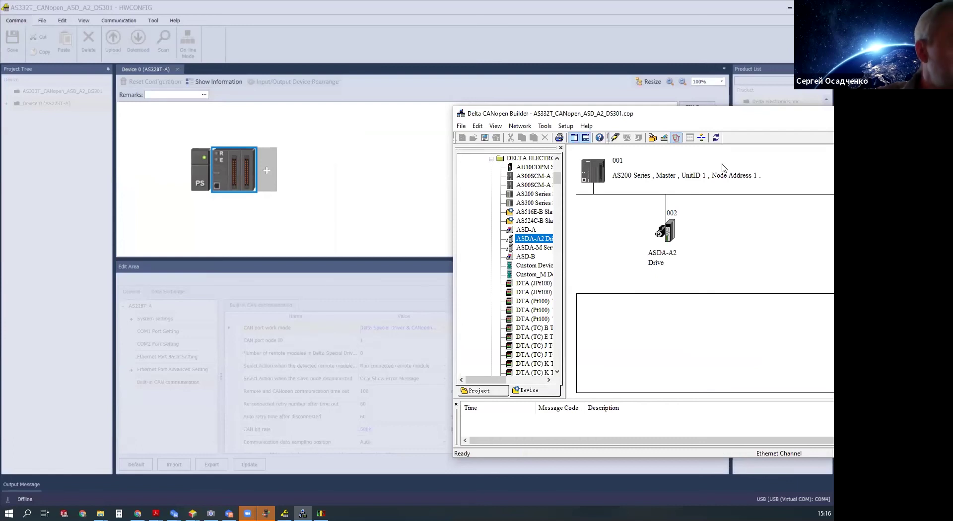
{"action": "left_click_drag", "start_coordinate": [674, 109], "coordinate": [423, 88]}
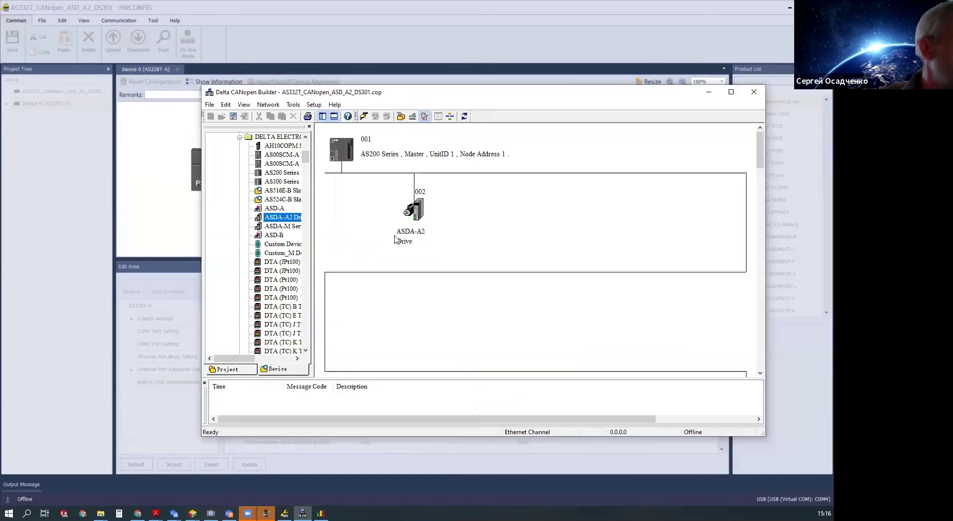
{"action": "double_click", "coordinate": [421, 195]}
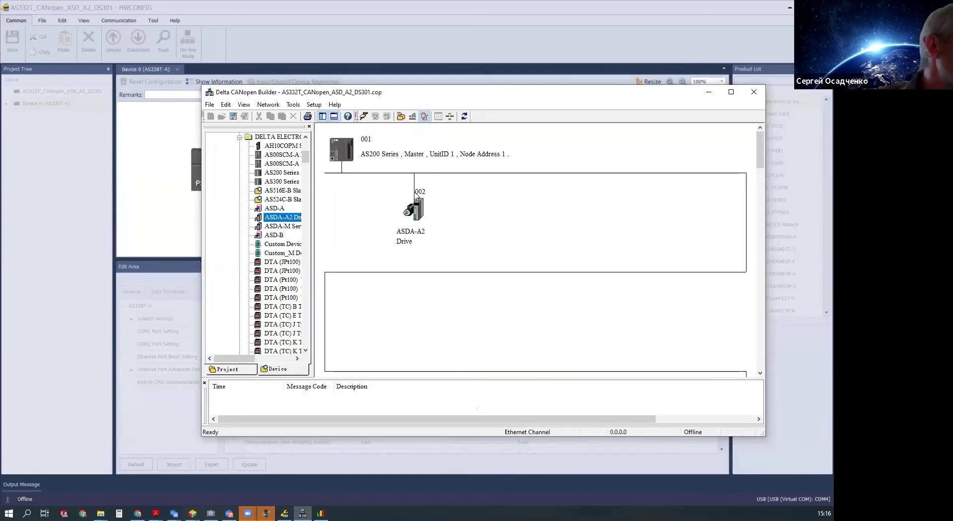
{"action": "left_click", "coordinate": [423, 194]}
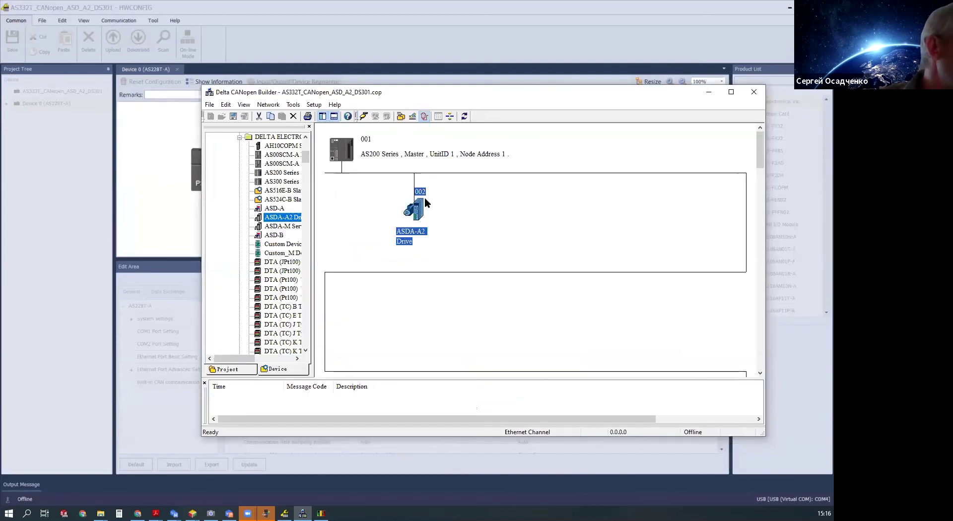
{"action": "left_click", "coordinate": [437, 203]}
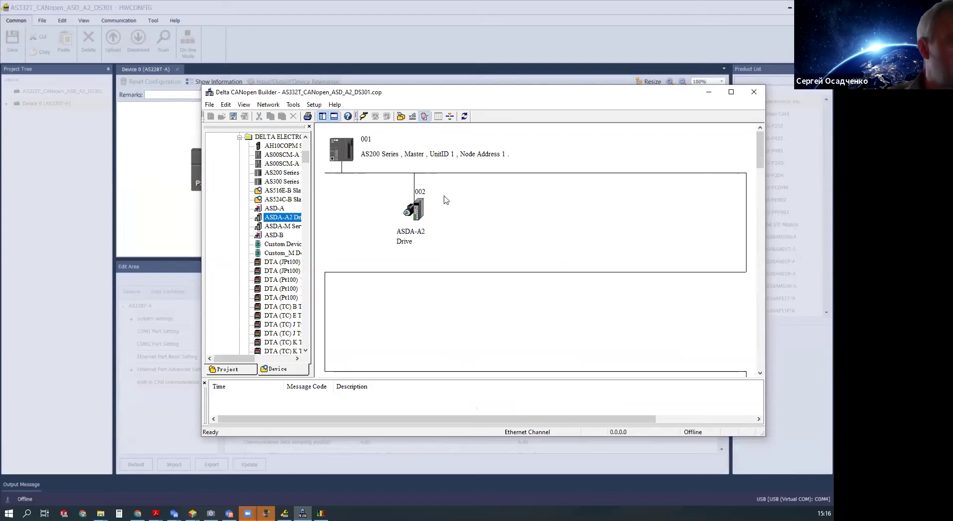
{"action": "left_click", "coordinate": [422, 195]}
{"action": "left_click", "coordinate": [451, 212]}
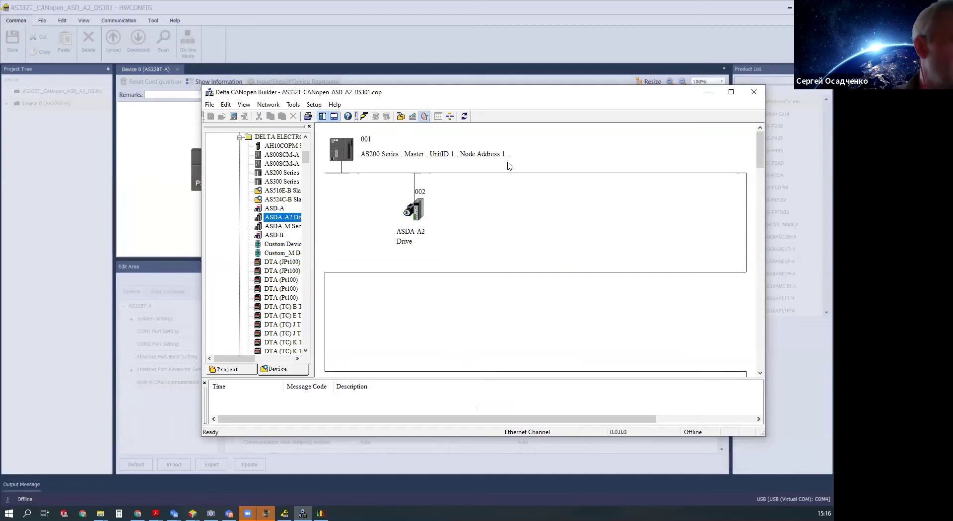
{"action": "left_click_drag", "start_coordinate": [487, 60], "coordinate": [485, 58]}
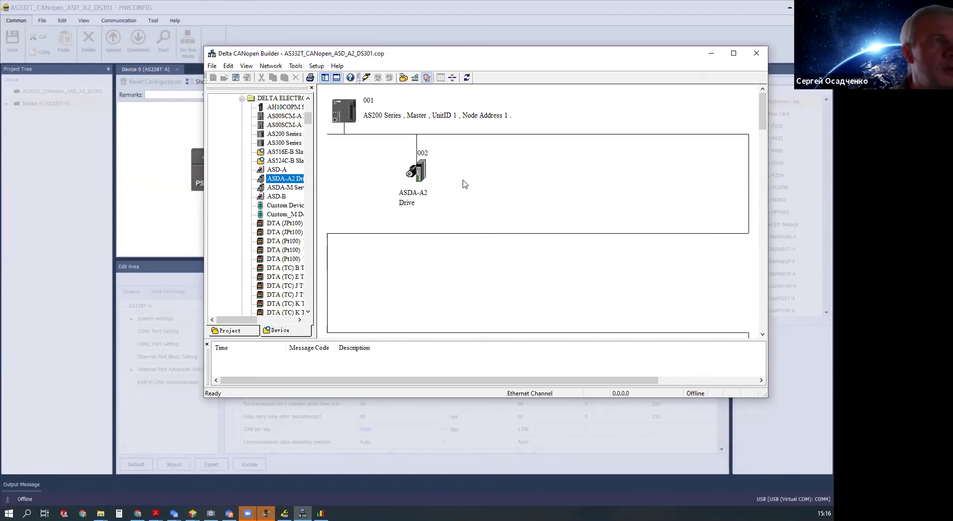
{"action": "left_click", "coordinate": [424, 172]}
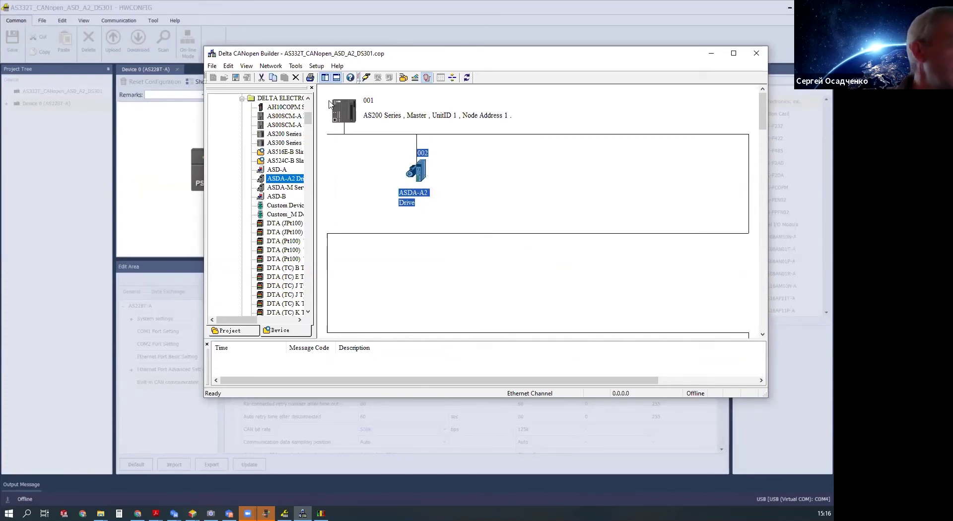
{"action": "left_click", "coordinate": [445, 111]}
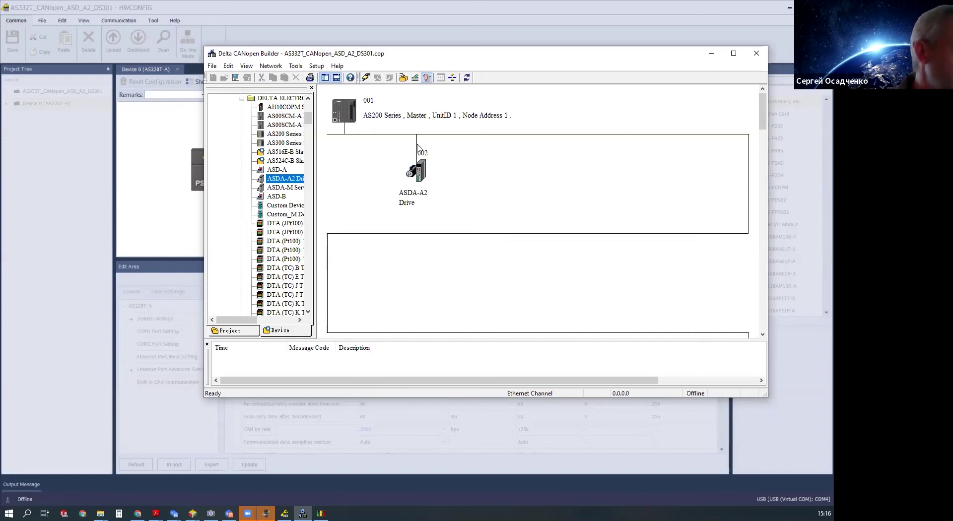
{"action": "left_click", "coordinate": [292, 67]}
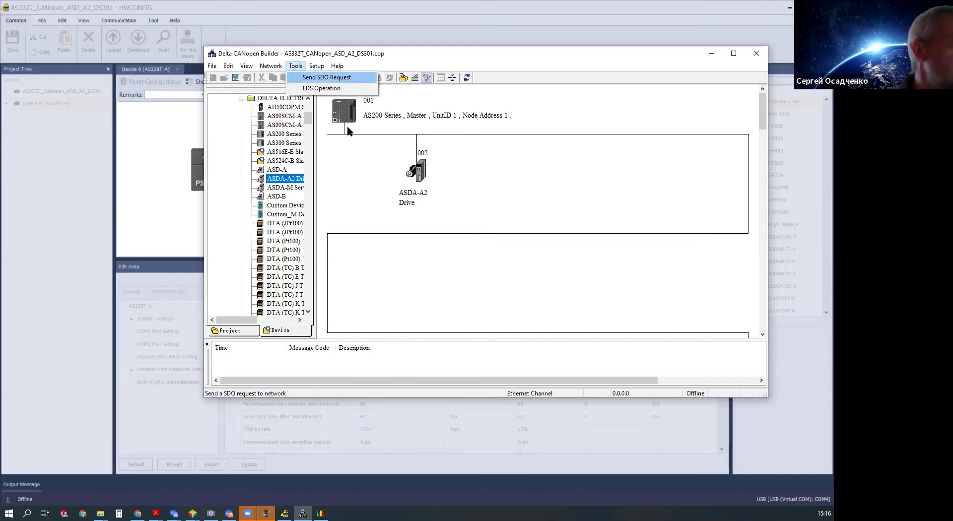
{"action": "left_click", "coordinate": [302, 78]}
{"action": "left_click", "coordinate": [581, 144]}
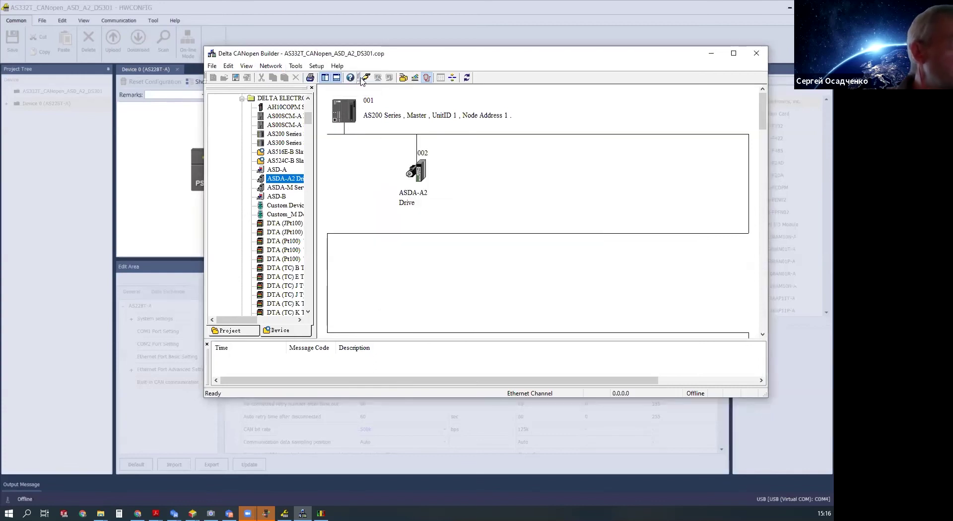
Step: Switch the network project to online mode and start a Send SDO Request
{"action": "left_click", "coordinate": [366, 78]}
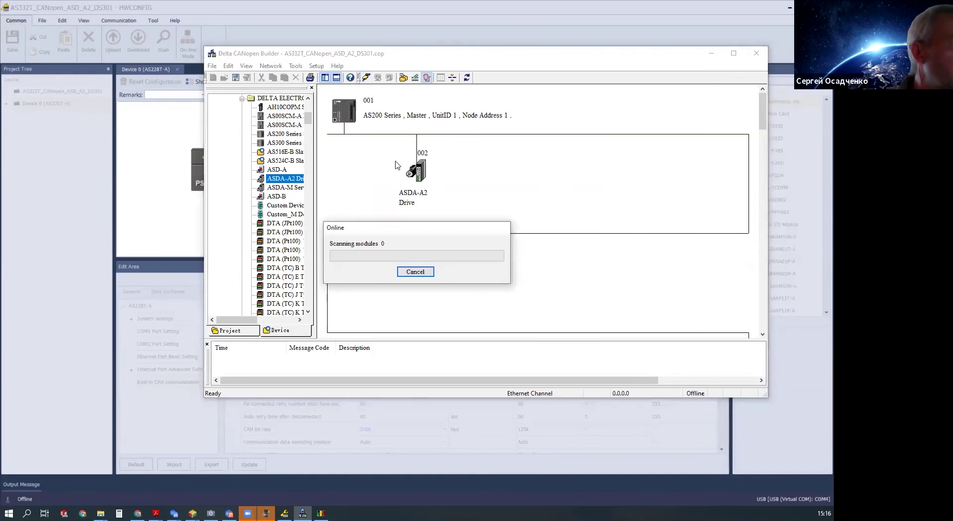
{"action": "left_click", "coordinate": [293, 66]}
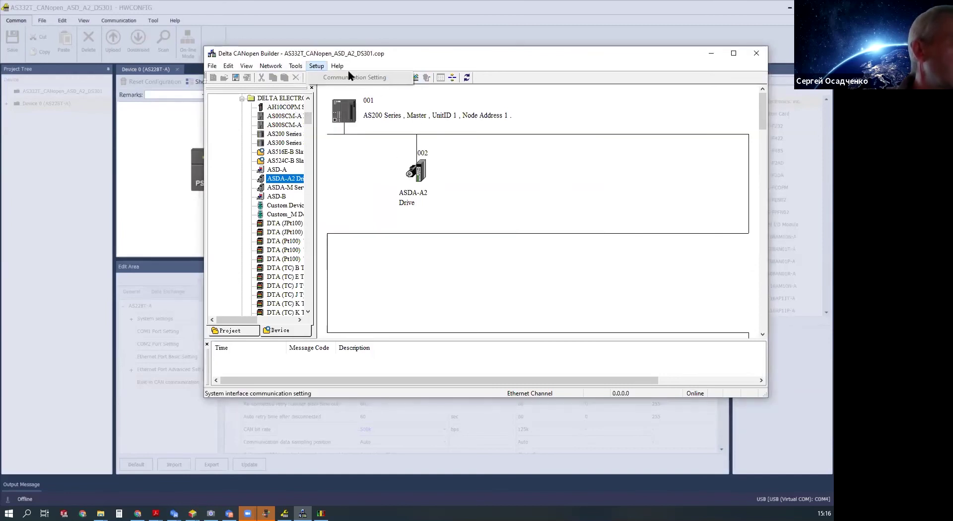
{"action": "mouse_move", "coordinate": [283, 66]}
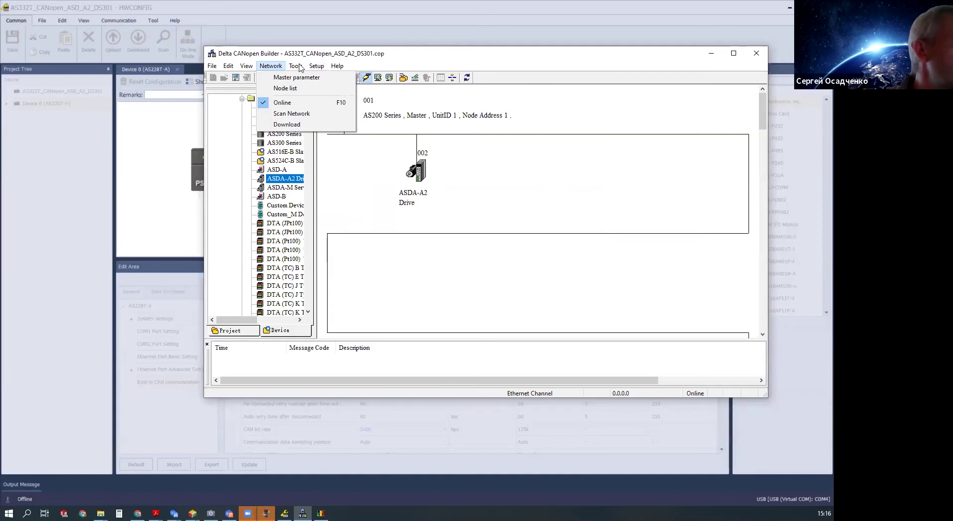
{"action": "left_click", "coordinate": [311, 78]}
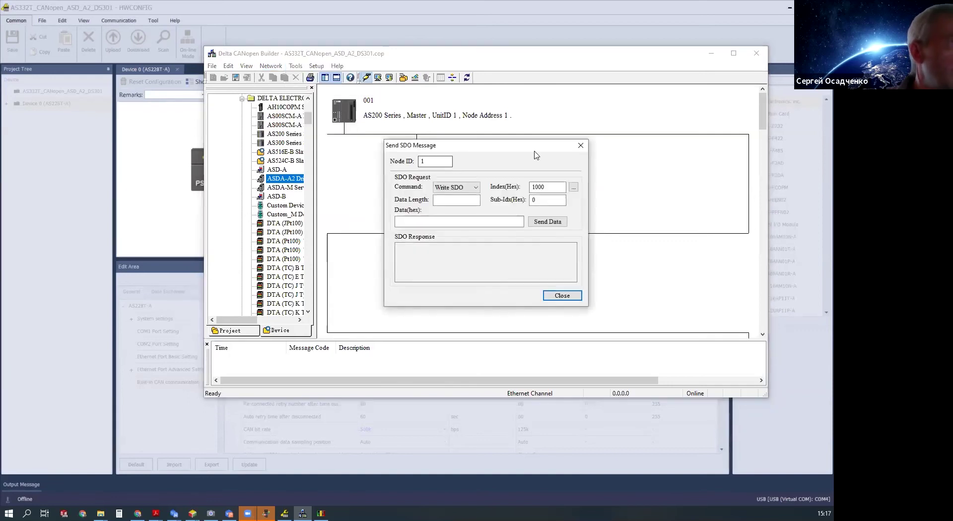
Step: Send a Read SDO request to node 2 for index 1000, sub-index 0, with data 4
{"action": "left_click_drag", "start_coordinate": [534, 149], "coordinate": [656, 169]}
{"action": "type", "text": "2"}
{"action": "left_click", "coordinate": [577, 207]}
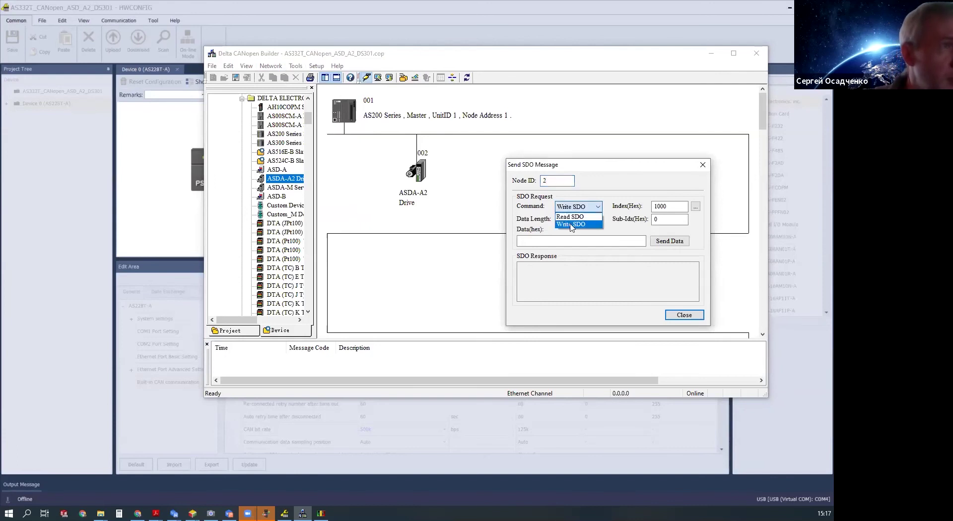
{"action": "left_click", "coordinate": [571, 222]}
{"action": "left_click", "coordinate": [676, 209]}
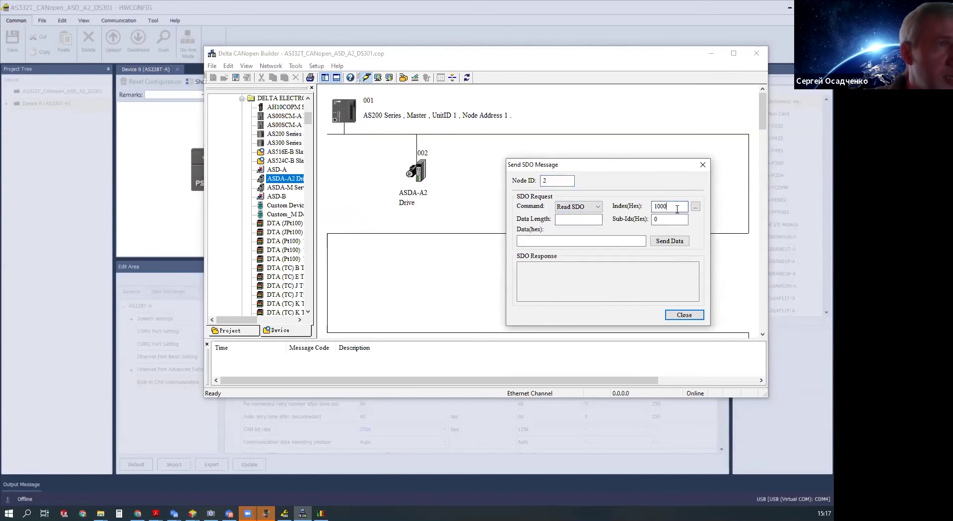
{"action": "double_click", "coordinate": [652, 209]}
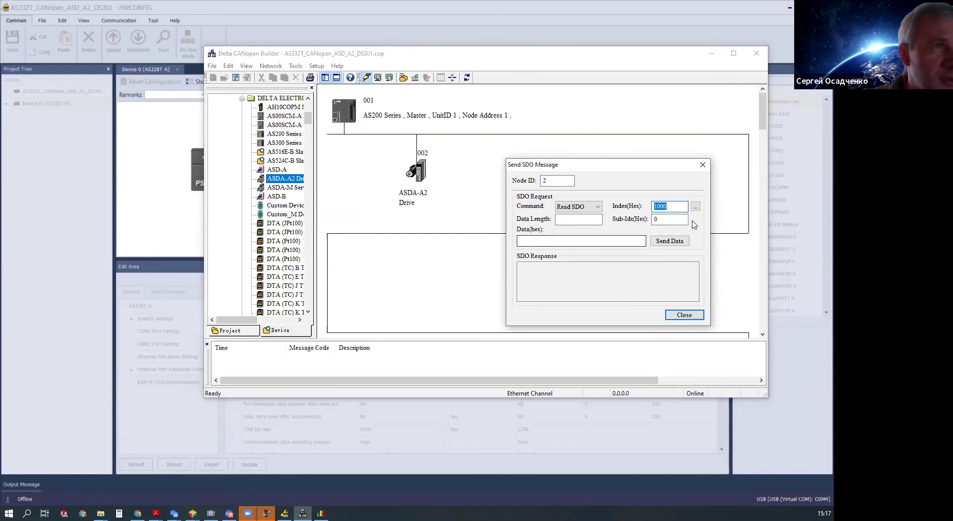
{"action": "left_click", "coordinate": [518, 241]}
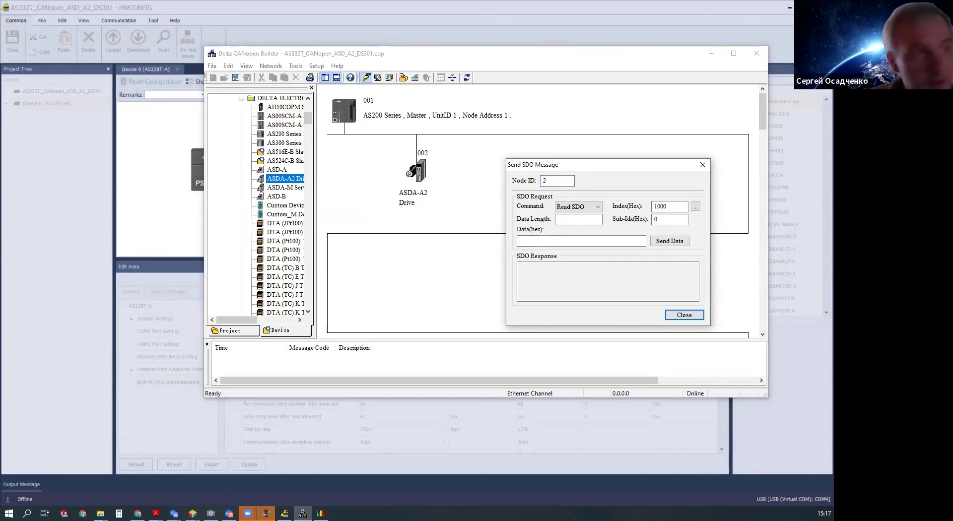
{"action": "left_click", "coordinate": [663, 244]}
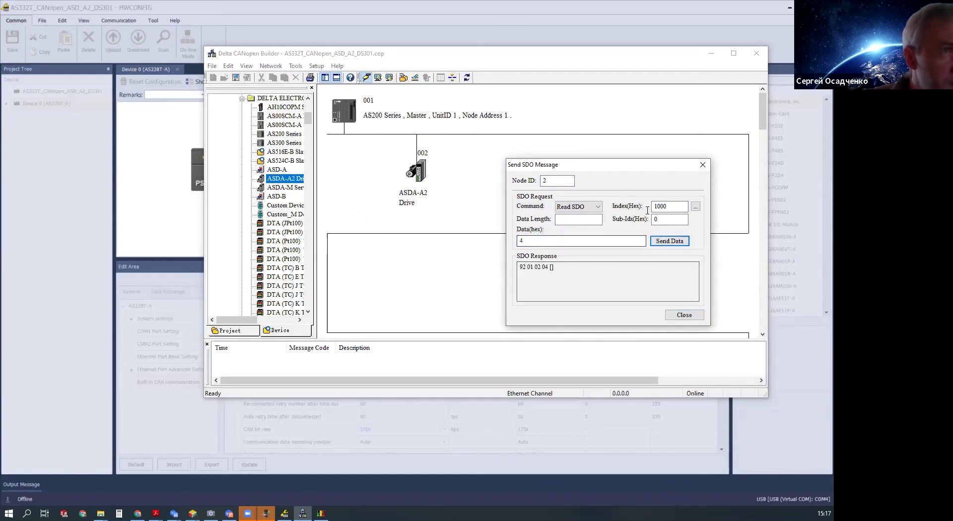
Step: Choose object P0-00 (index 2000, sub-index 0) from the available EDS objects for the SDO request
{"action": "double_click", "coordinate": [664, 205]}
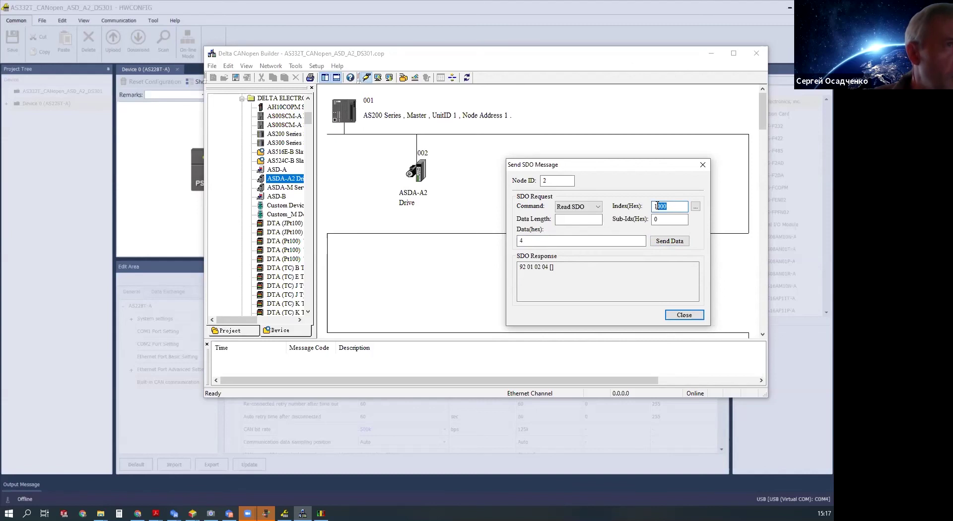
{"action": "left_click", "coordinate": [540, 269]}
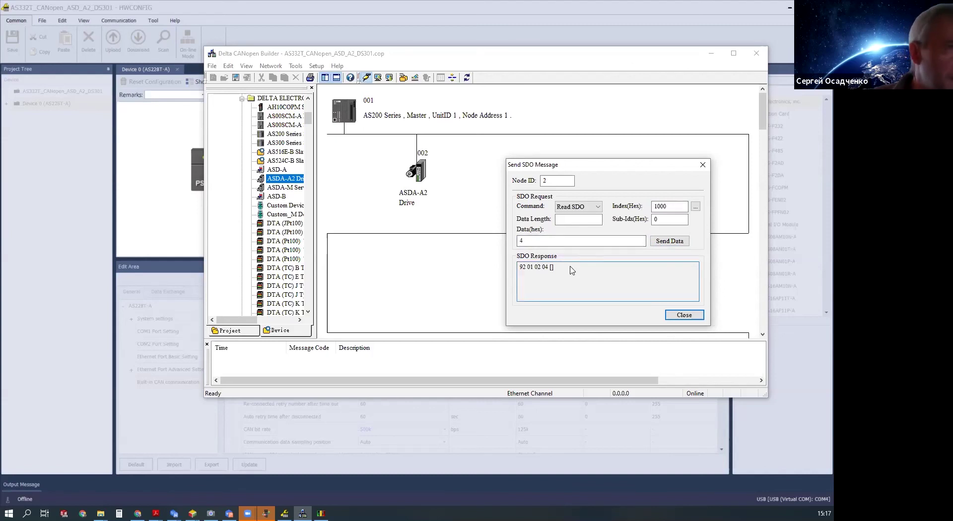
{"action": "left_click", "coordinate": [695, 207]}
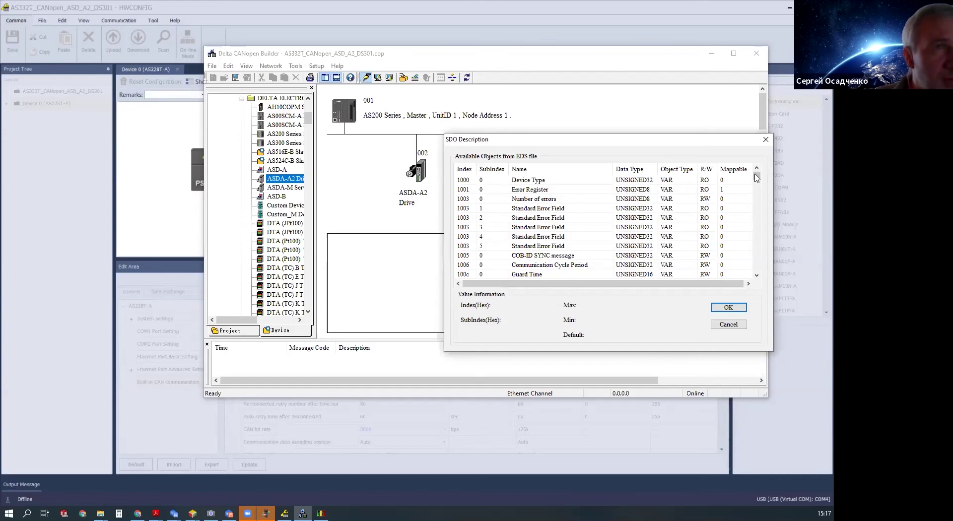
{"action": "mouse_move", "coordinate": [758, 180]}
{"action": "left_mouse_down"}
{"action": "mouse_move", "coordinate": [763, 209]}
{"action": "mouse_move", "coordinate": [767, 191]}
{"action": "left_mouse_up"}
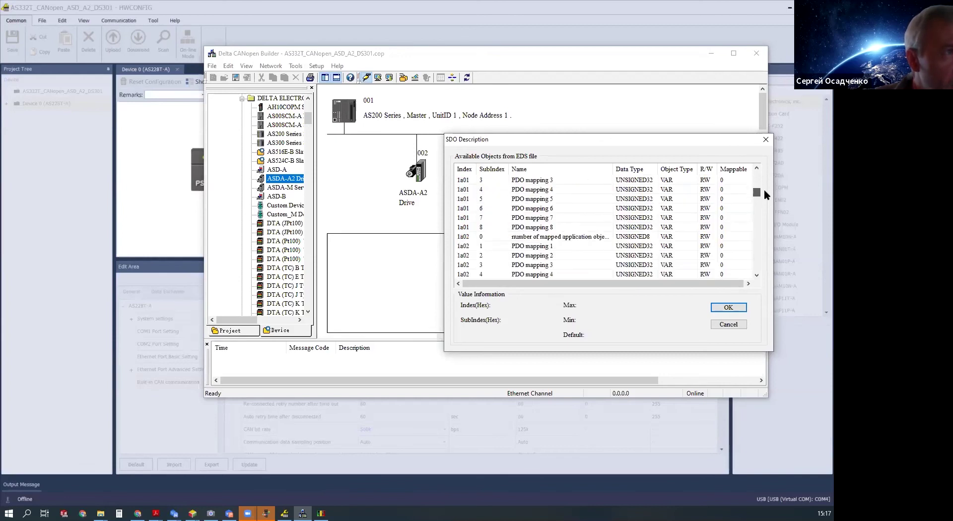
{"action": "scroll", "coordinate": [621, 222], "scroll_direction": "down", "scroll_amount": 1}
{"action": "scroll", "coordinate": [620, 222], "scroll_direction": "down", "scroll_amount": 2}
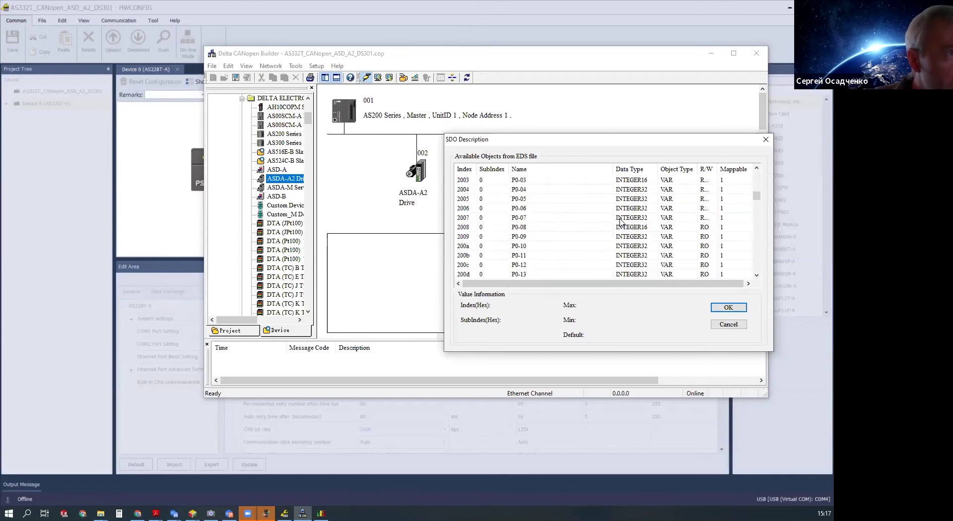
{"action": "left_click", "coordinate": [519, 237]}
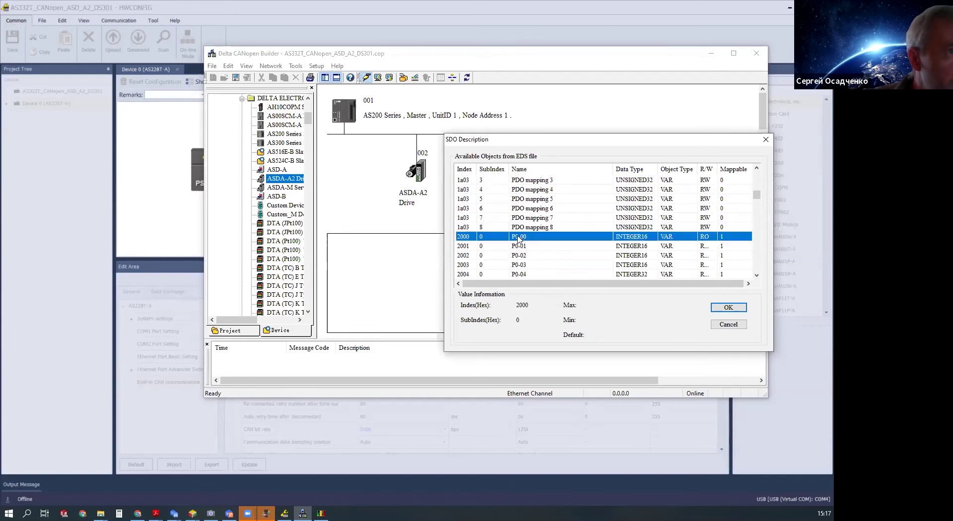
{"action": "left_click", "coordinate": [724, 308]}
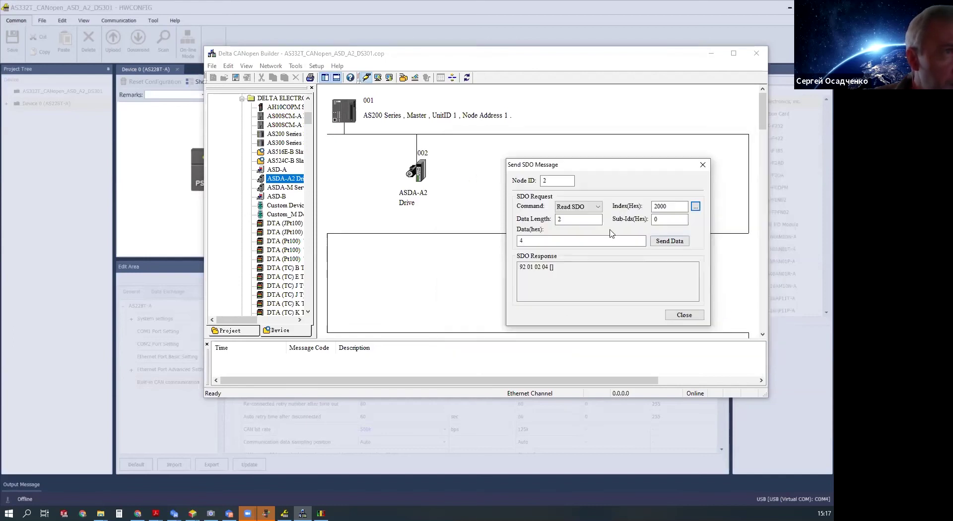
Step: Send the Read SDO request to node 2 for index 2000, sub-index 0, and inspect the returned bytes
{"action": "left_click", "coordinate": [669, 242]}
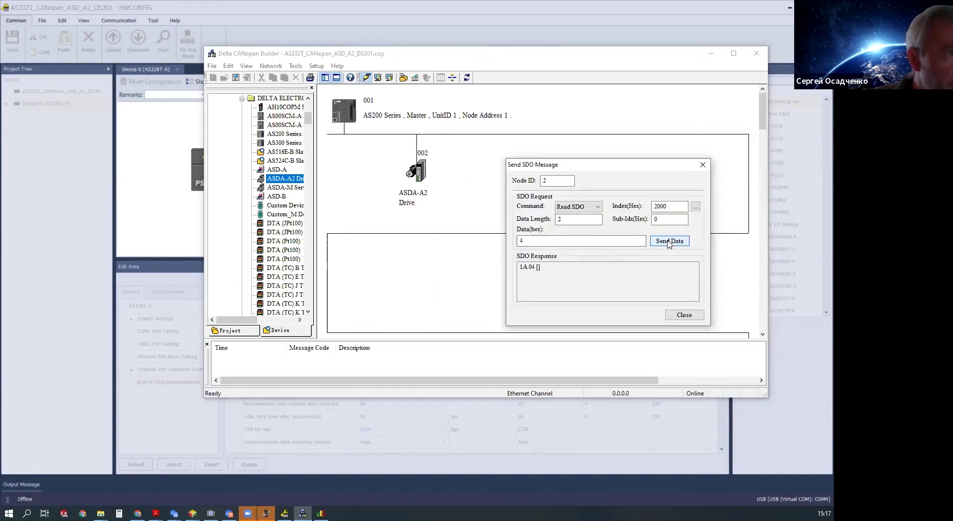
{"action": "left_click_drag", "start_coordinate": [530, 270], "coordinate": [517, 268]}
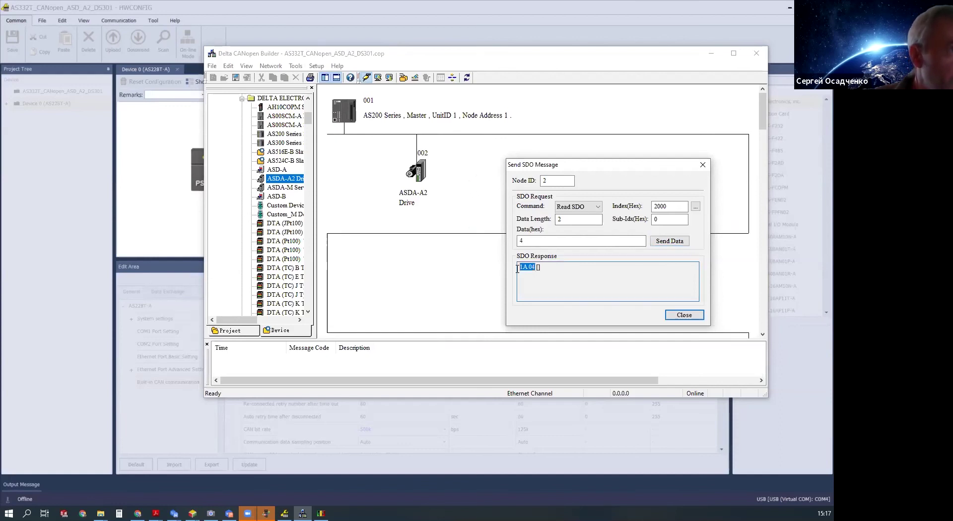
{"action": "left_click", "coordinate": [571, 275]}
Step: Browse the available EDS objects down to the P5 parameters without choosing one, and close the SDO message dialog
{"action": "left_click", "coordinate": [696, 207]}
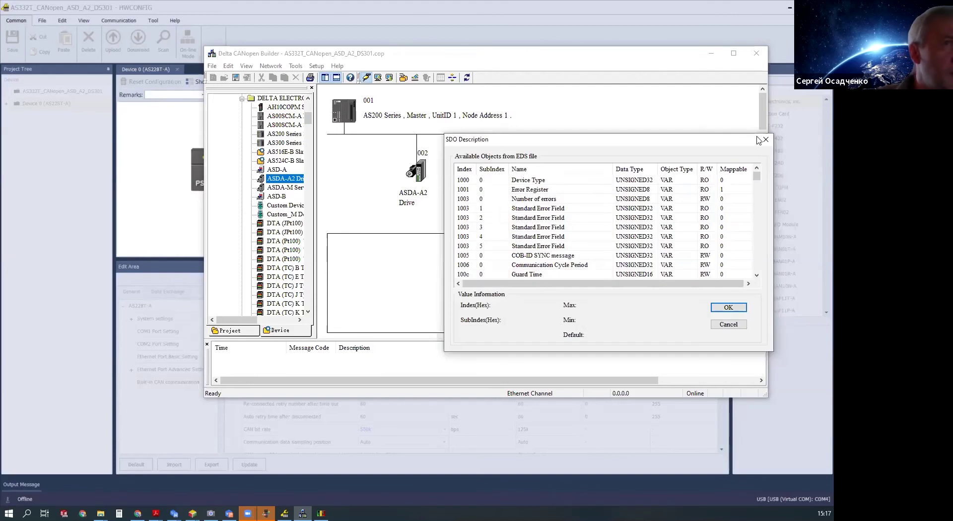
{"action": "left_click_drag", "start_coordinate": [756, 177], "coordinate": [756, 244]}
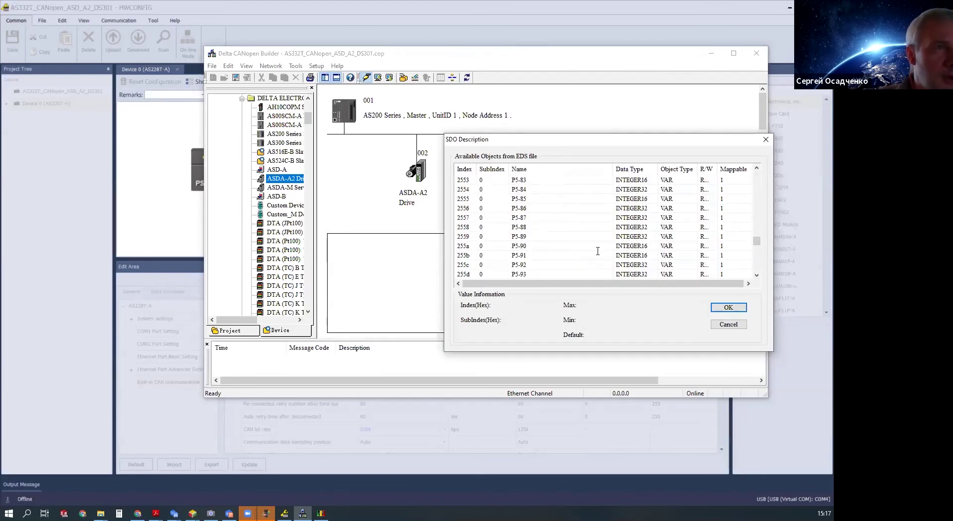
{"action": "left_click", "coordinate": [726, 325]}
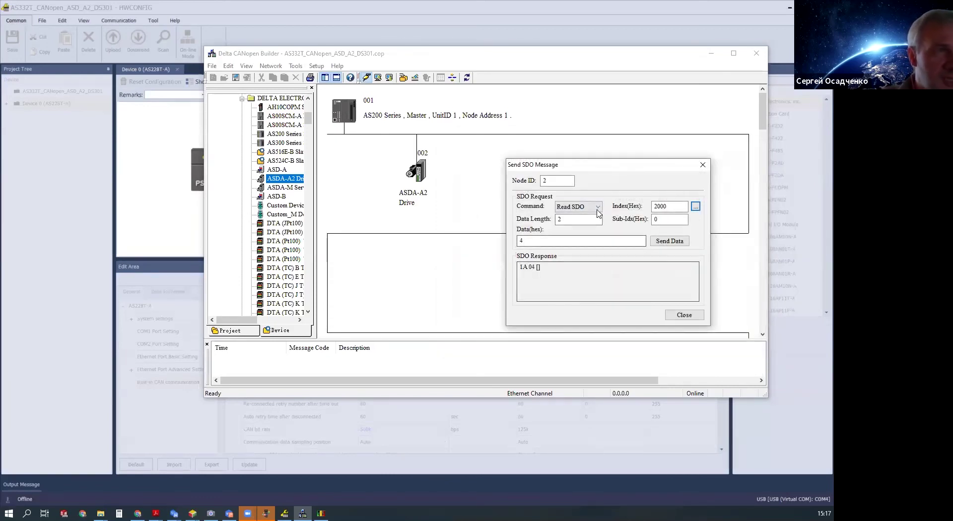
{"action": "left_click", "coordinate": [702, 165]}
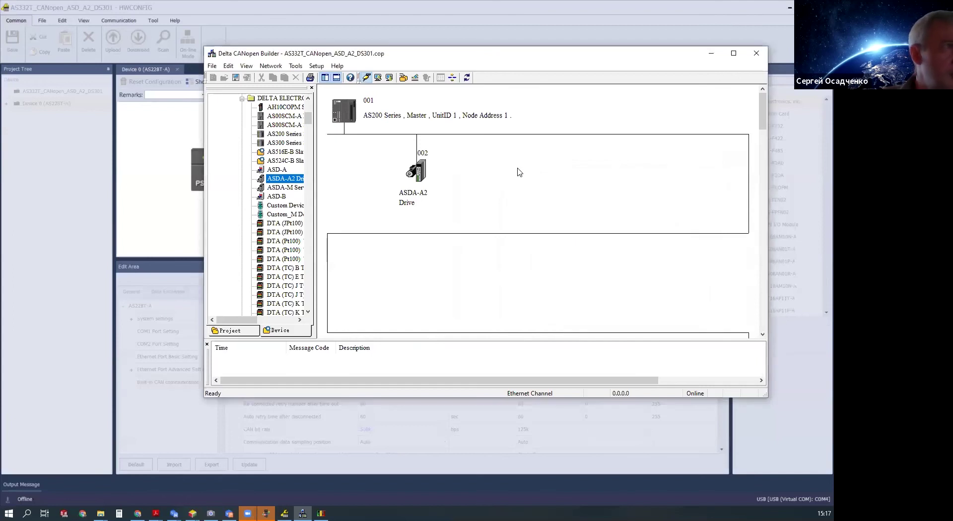
Step: Download the CANopen network configuration to the PLC, allowing it to be stopped and returned to the running state
{"action": "left_click", "coordinate": [390, 78]}
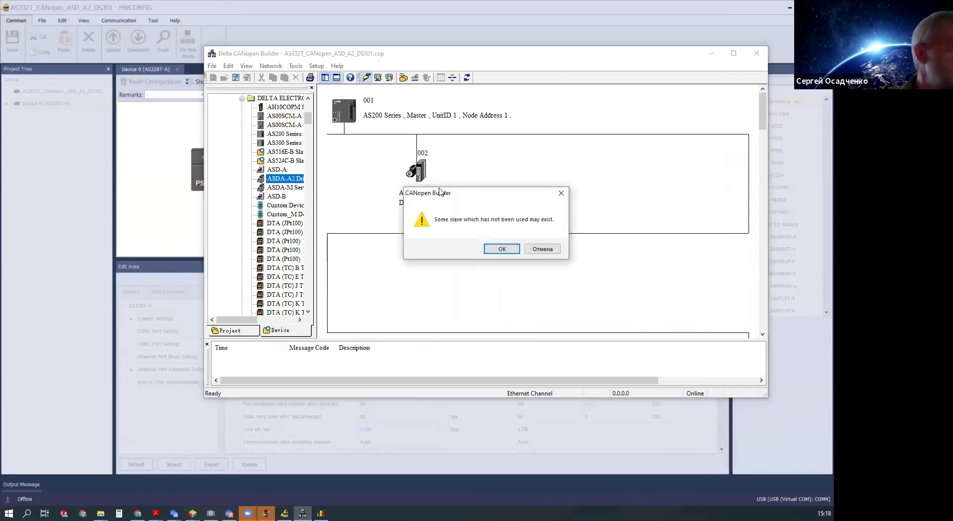
{"action": "left_click", "coordinate": [504, 250]}
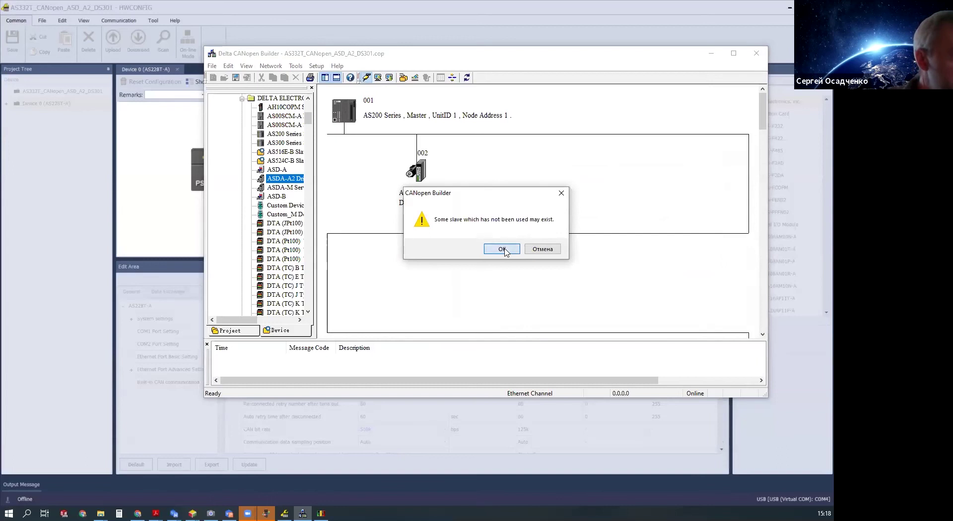
{"action": "left_click", "coordinate": [503, 249]}
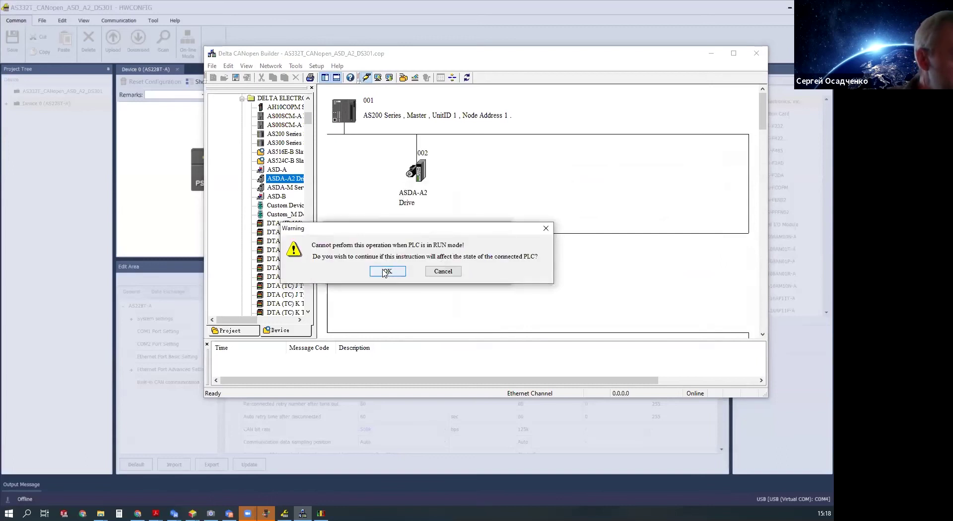
{"action": "left_click", "coordinate": [386, 273]}
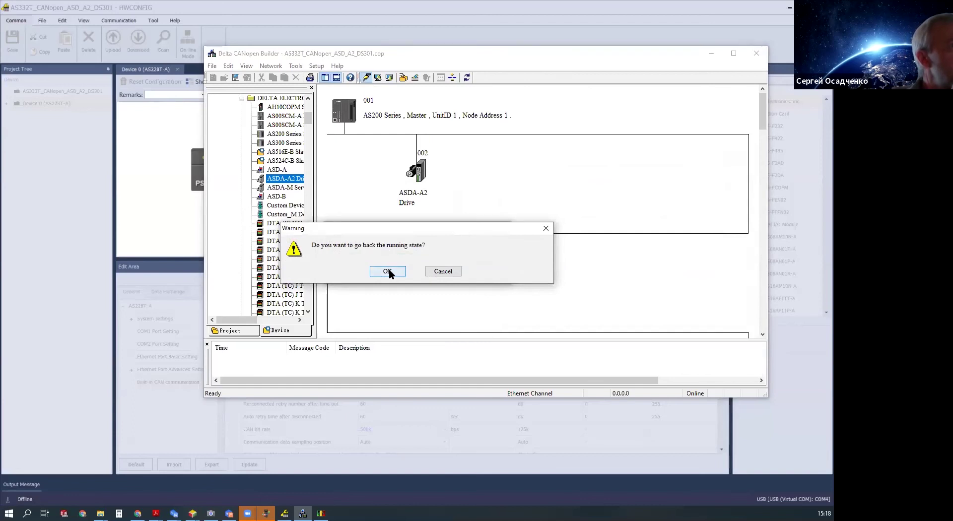
{"action": "left_click", "coordinate": [387, 271]}
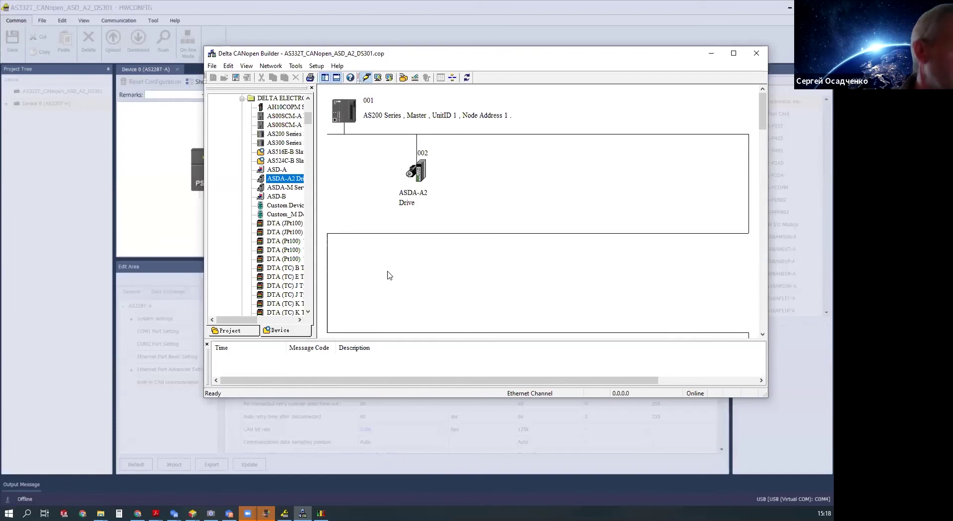
Step: Close CANopen Builder and download the HWCONFIG General and Data Exchange settings to Device 0, recovering its previous executing status
{"action": "left_click_drag", "start_coordinate": [436, 61], "coordinate": [411, 66]}
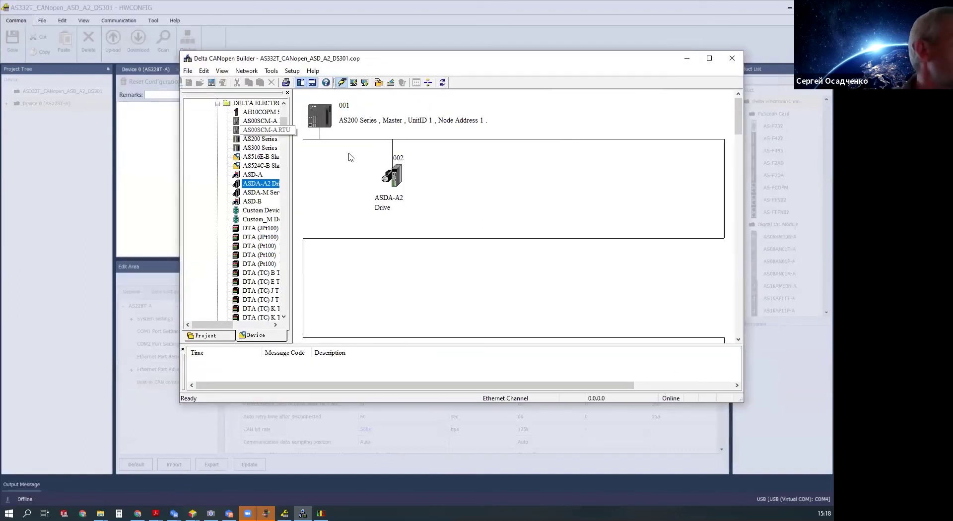
{"action": "left_click", "coordinate": [732, 58]}
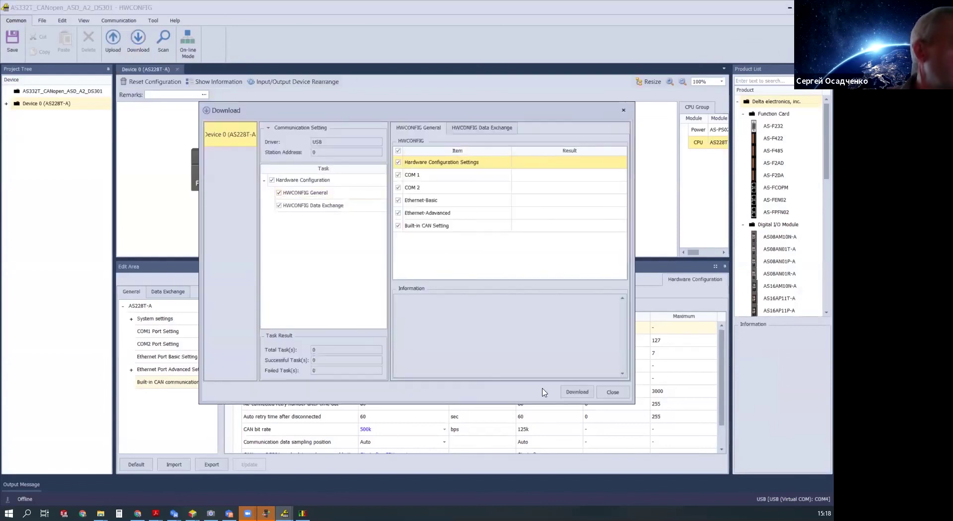
{"action": "left_click", "coordinate": [578, 393]}
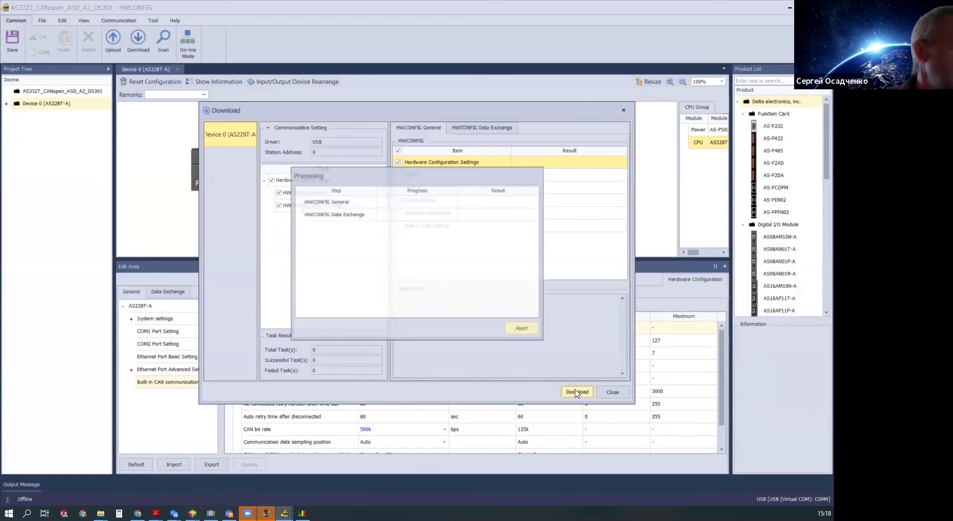
{"action": "left_click", "coordinate": [396, 271]}
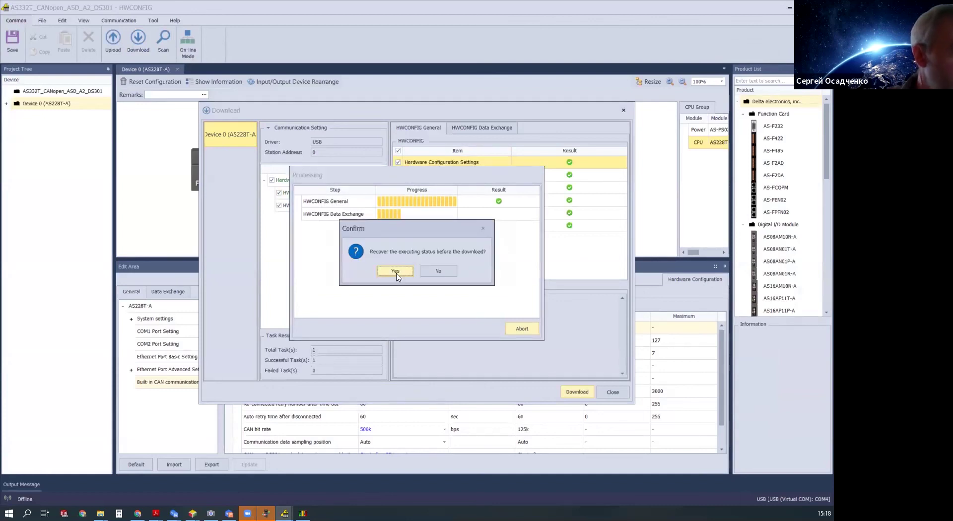
{"action": "left_click", "coordinate": [395, 271]}
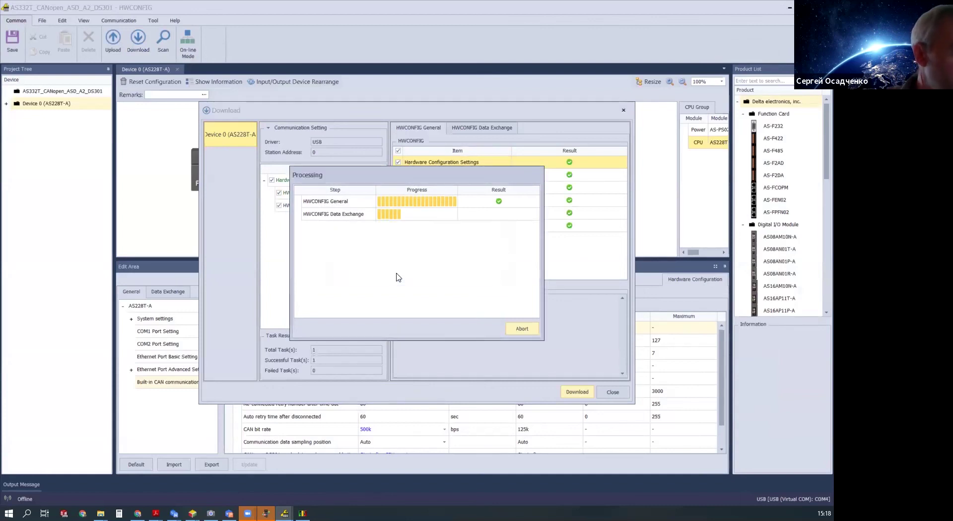
{"action": "left_click", "coordinate": [613, 393]}
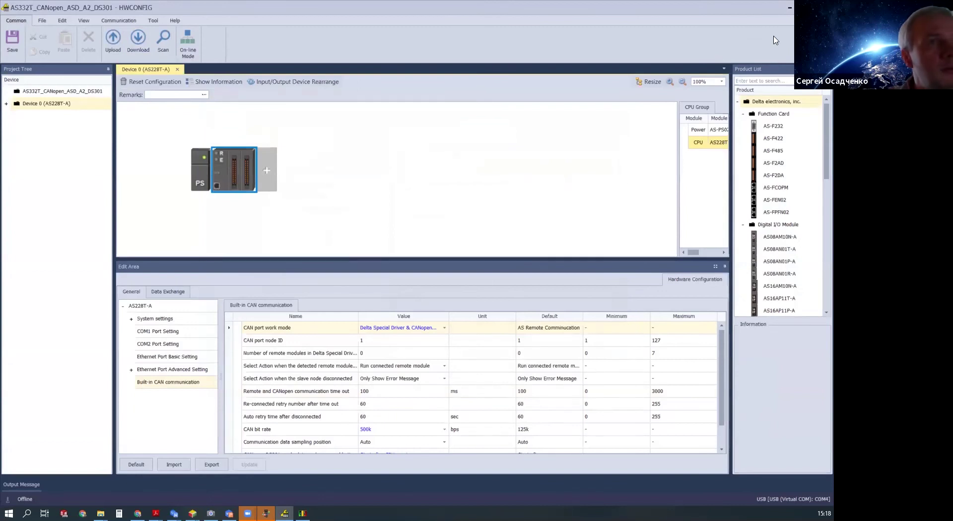
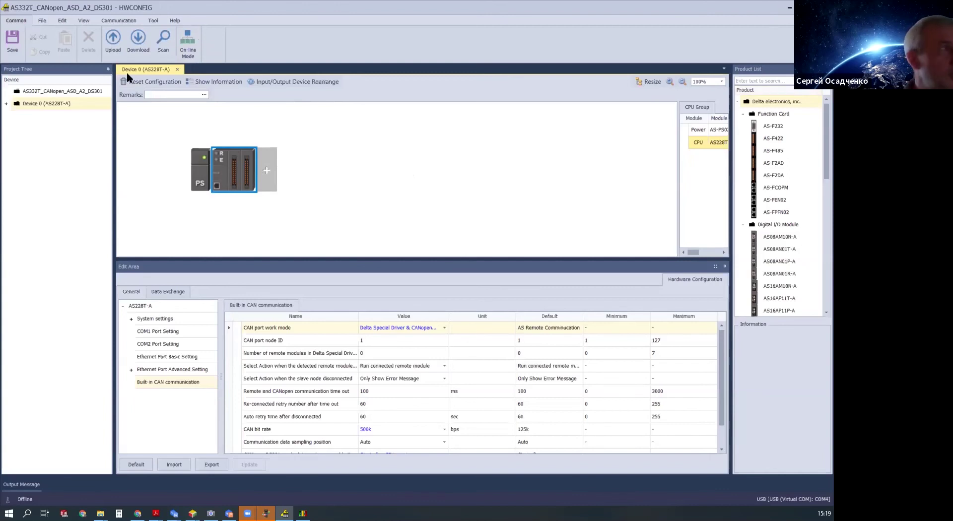
Step: Save and close the hardware configuration, and start online monitoring of the PPM program in ISPSoft
{"action": "left_click", "coordinate": [12, 41]}
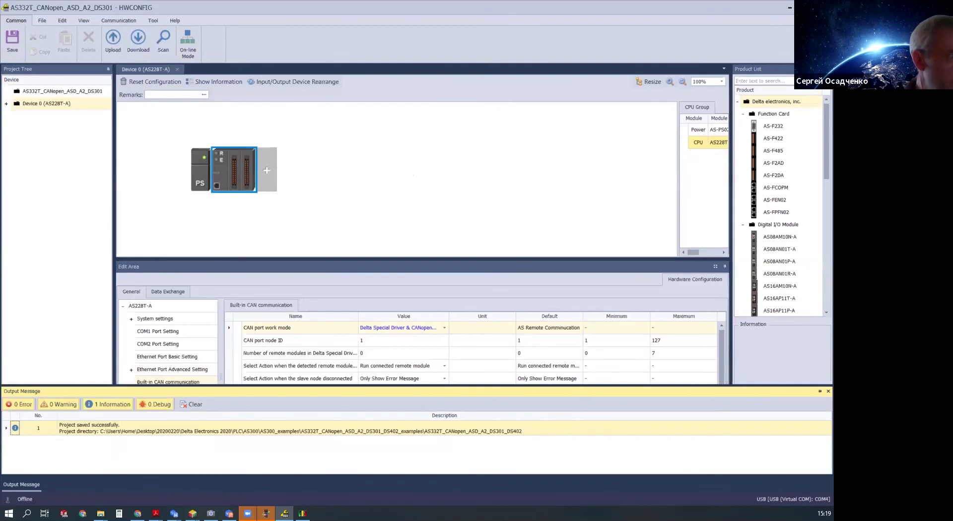
{"action": "key", "text": "alt+F4"}
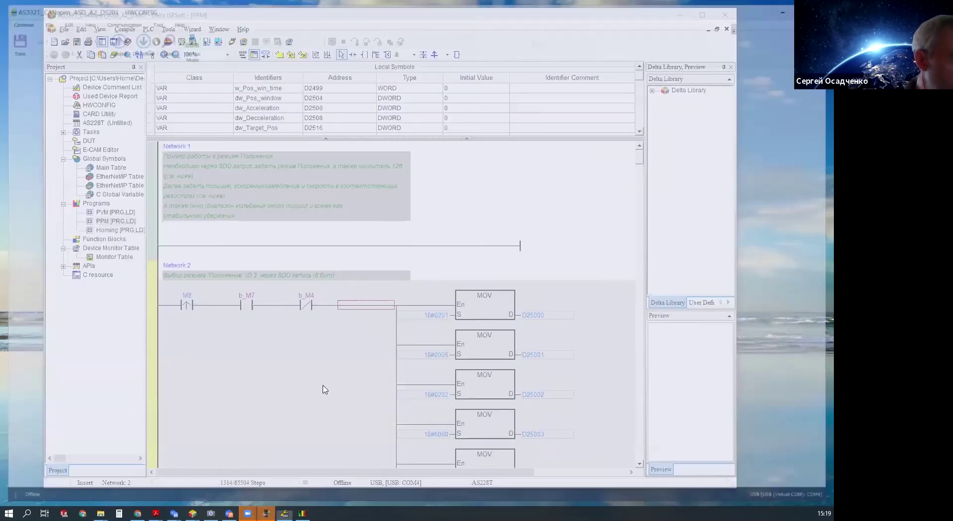
{"action": "left_click", "coordinate": [232, 41]}
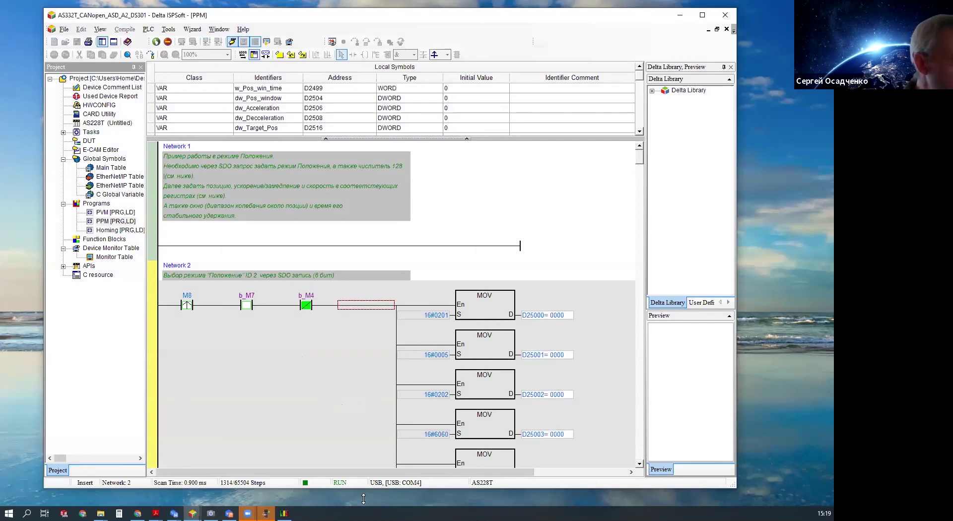
{"action": "left_click_drag", "start_coordinate": [363, 499], "coordinate": [366, 502]}
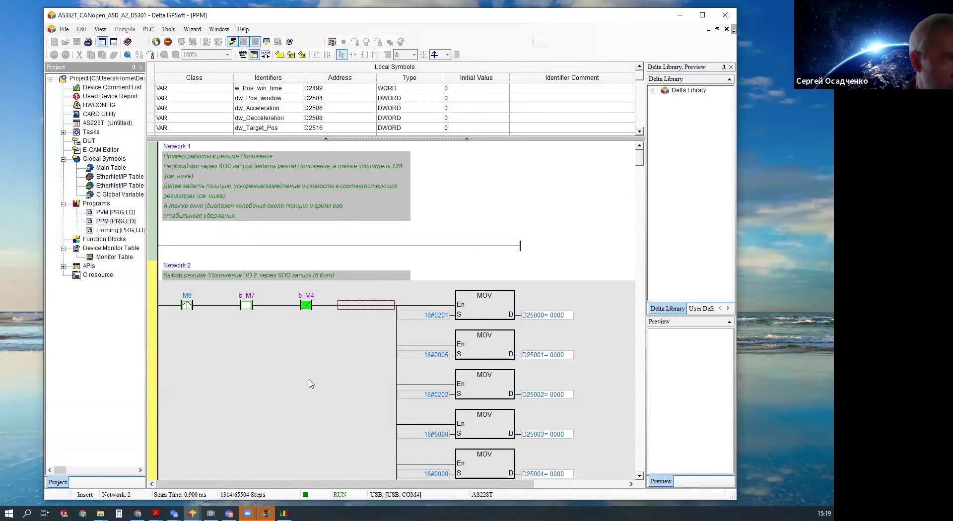
{"action": "scroll", "coordinate": [311, 383], "scroll_direction": "down", "scroll_amount": 1}
{"action": "scroll", "coordinate": [297, 363], "scroll_direction": "up", "scroll_amount": 1}
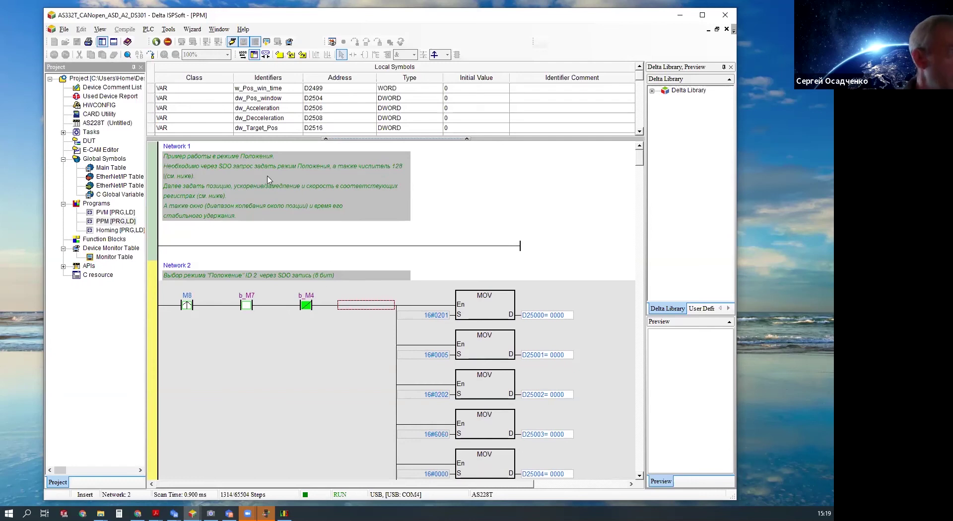
Step: Open the PVM program and set the b_M4 and M5 contacts on in Network 2
{"action": "left_click", "coordinate": [99, 205]}
{"action": "double_click", "coordinate": [105, 213]}
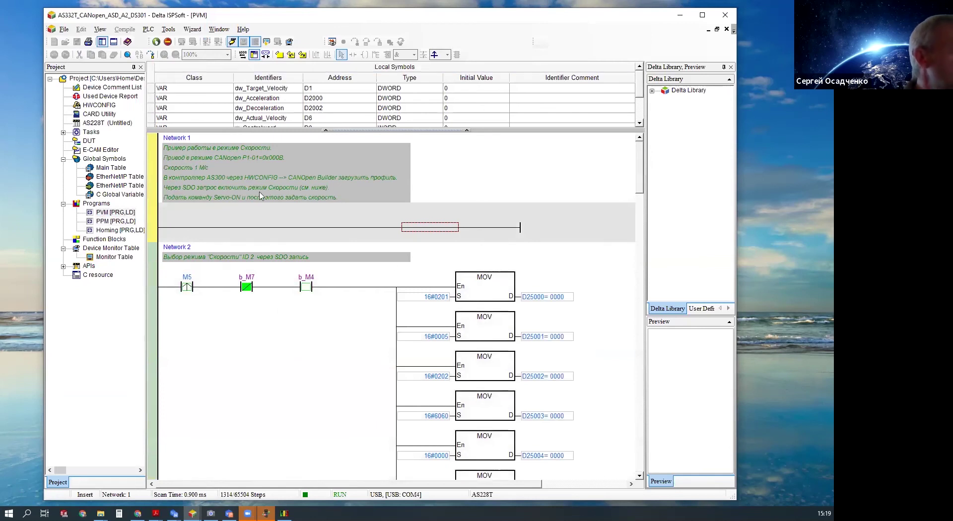
{"action": "right_click", "coordinate": [305, 288]}
{"action": "left_click", "coordinate": [341, 33]}
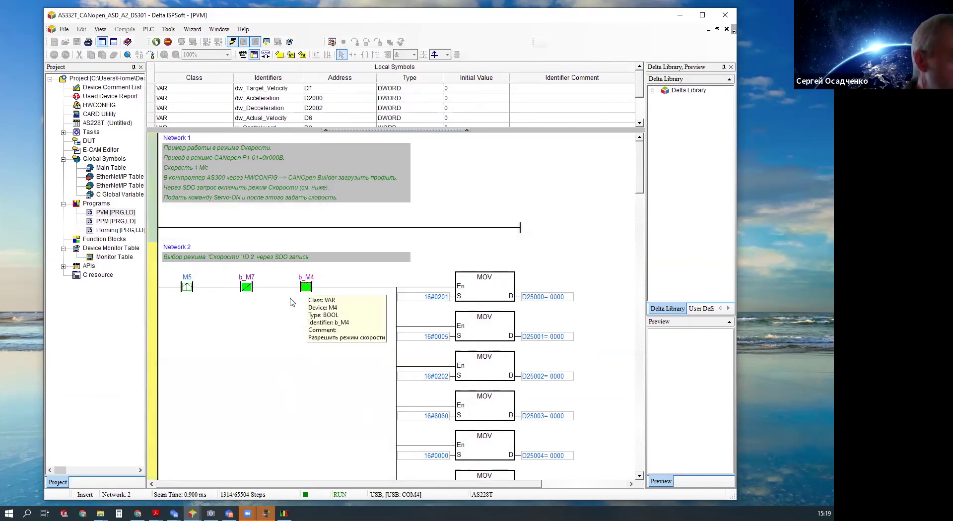
{"action": "right_click", "coordinate": [188, 288]}
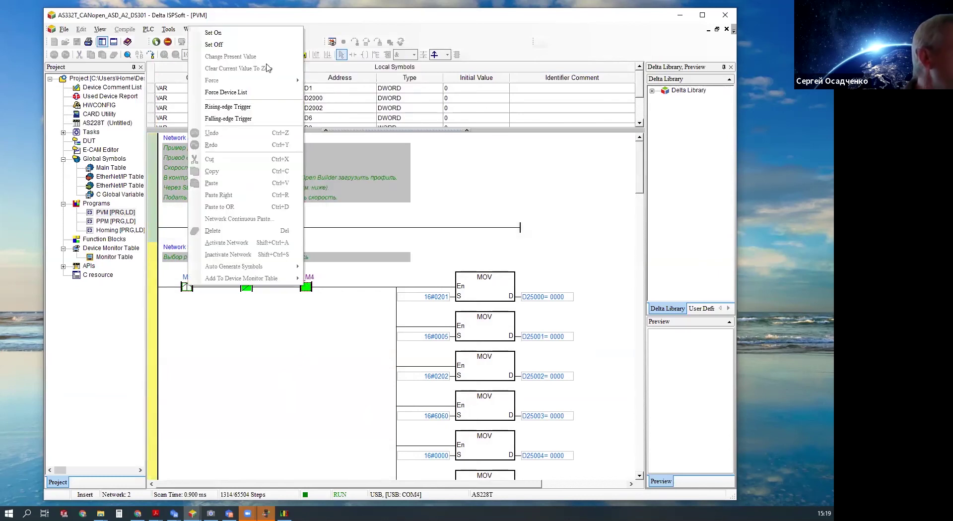
{"action": "left_click", "coordinate": [214, 32]}
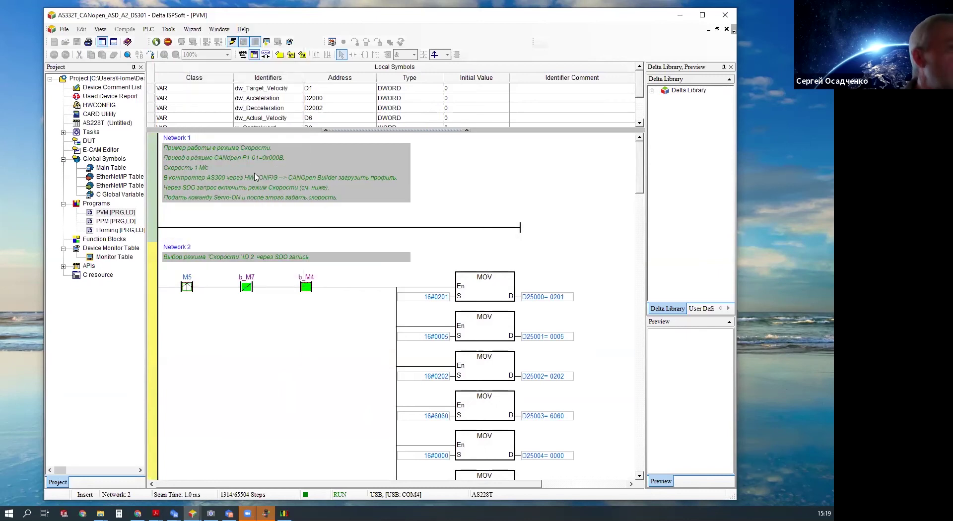
Step: Switch the monitoring data format to Automatically and back to Hexadecimal
{"action": "scroll", "coordinate": [278, 336], "scroll_direction": "down", "scroll_amount": 1}
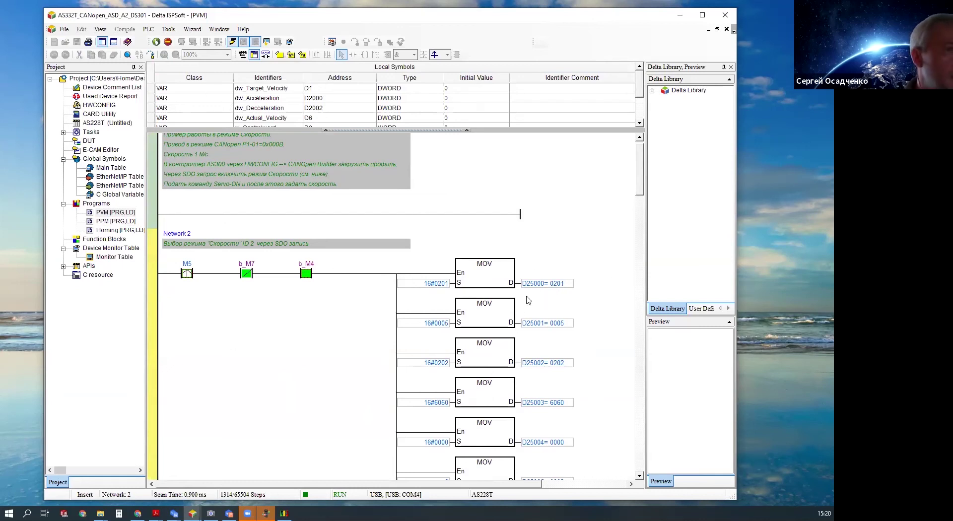
{"action": "left_click", "coordinate": [100, 29]}
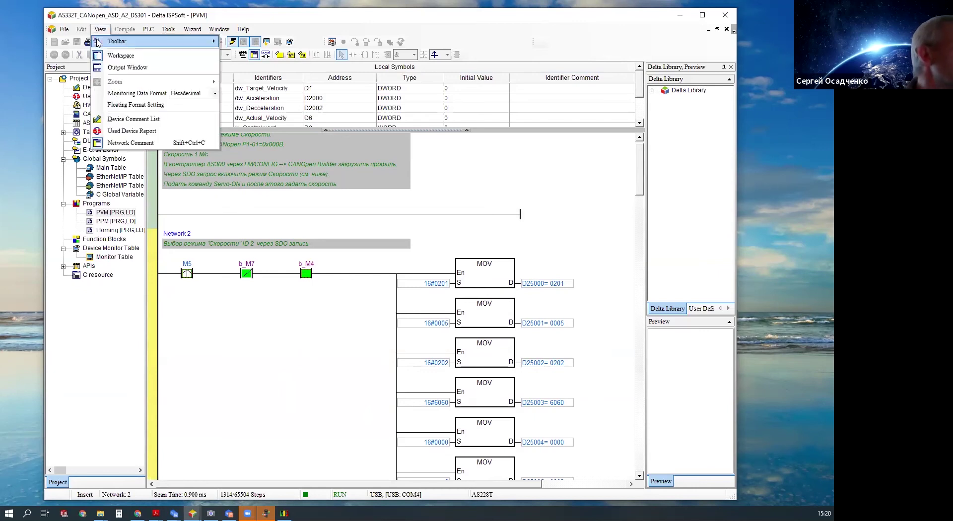
{"action": "left_click", "coordinate": [215, 94]}
{"action": "left_click", "coordinate": [239, 93]}
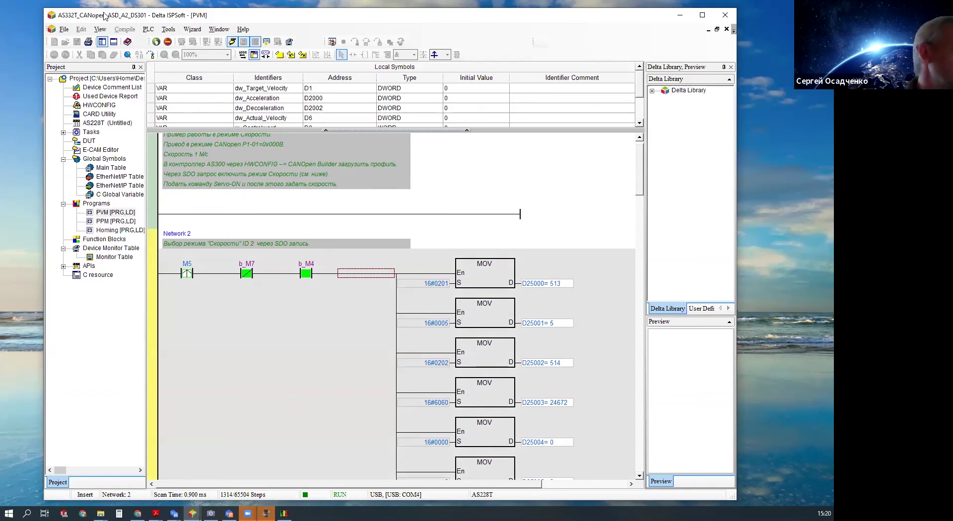
{"action": "left_click", "coordinate": [100, 29]}
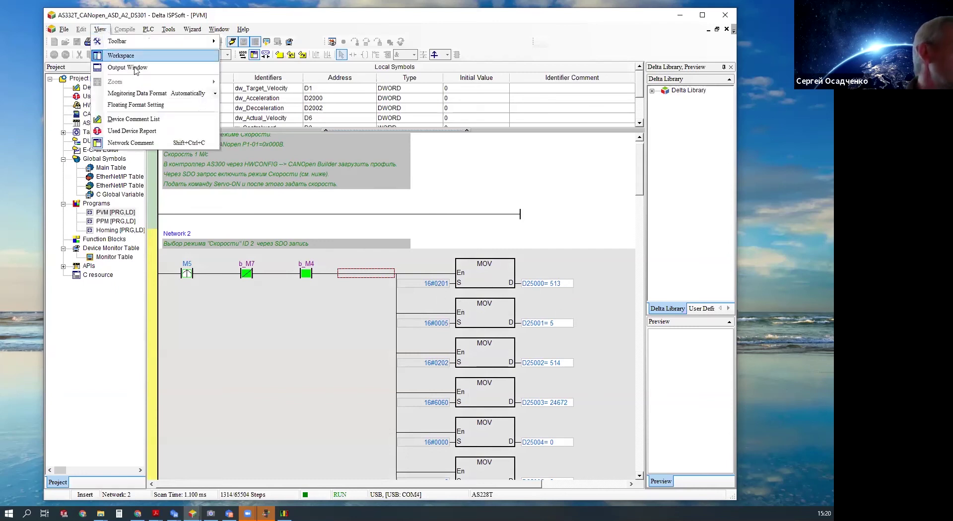
{"action": "left_click", "coordinate": [211, 93]}
{"action": "left_click", "coordinate": [236, 116]}
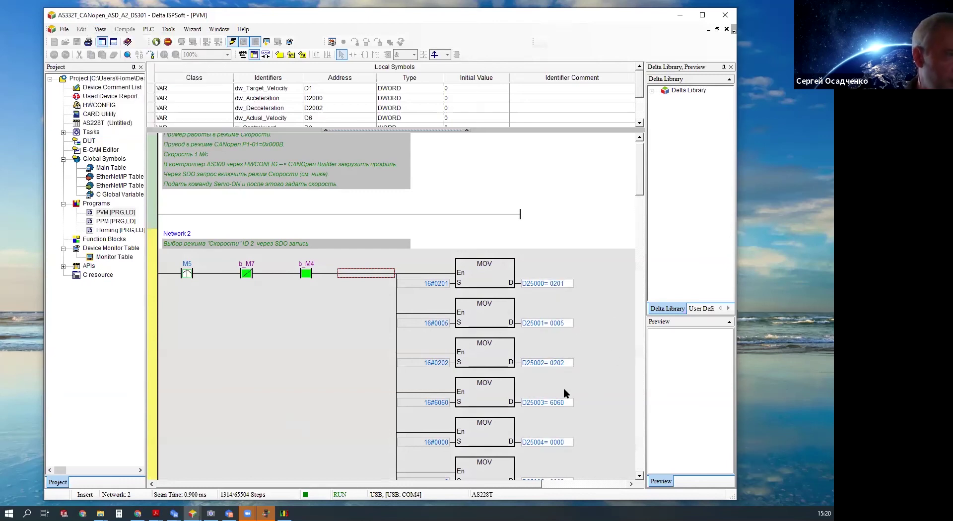
Step: Examine the MOV instructions, their destination registers and the M6 coil in Network 2 of the PVM program
{"action": "scroll", "coordinate": [228, 353], "scroll_direction": "down", "scroll_amount": 3}
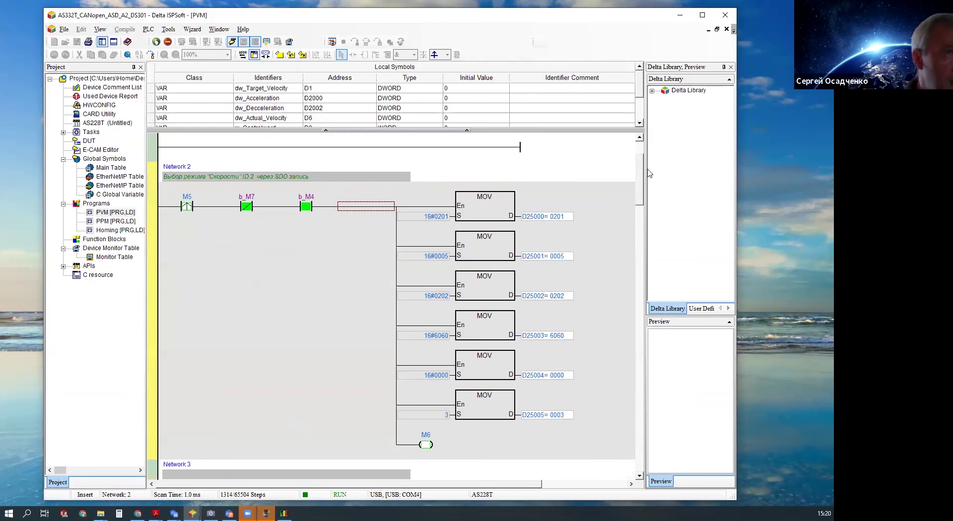
{"action": "left_click_drag", "start_coordinate": [639, 174], "coordinate": [640, 169]}
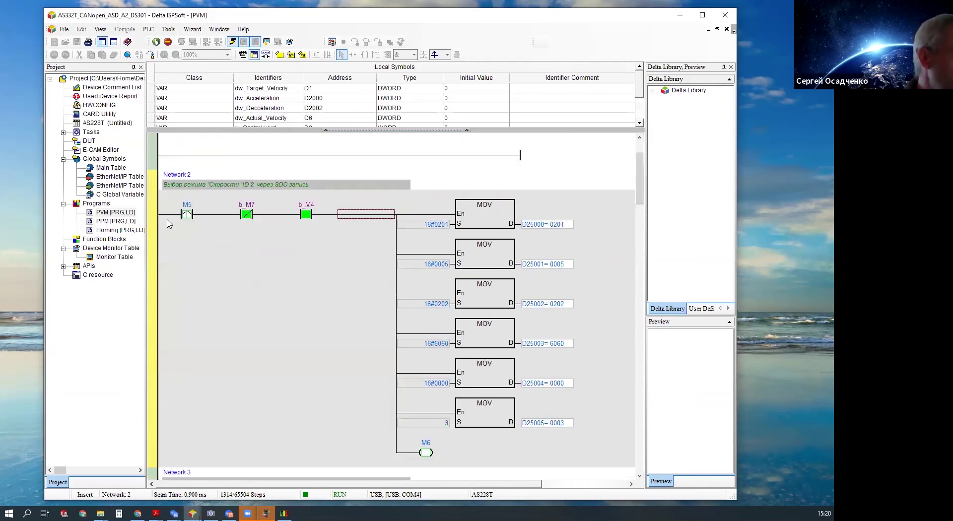
{"action": "right_click", "coordinate": [185, 216]}
{"action": "key", "text": "Escape"}
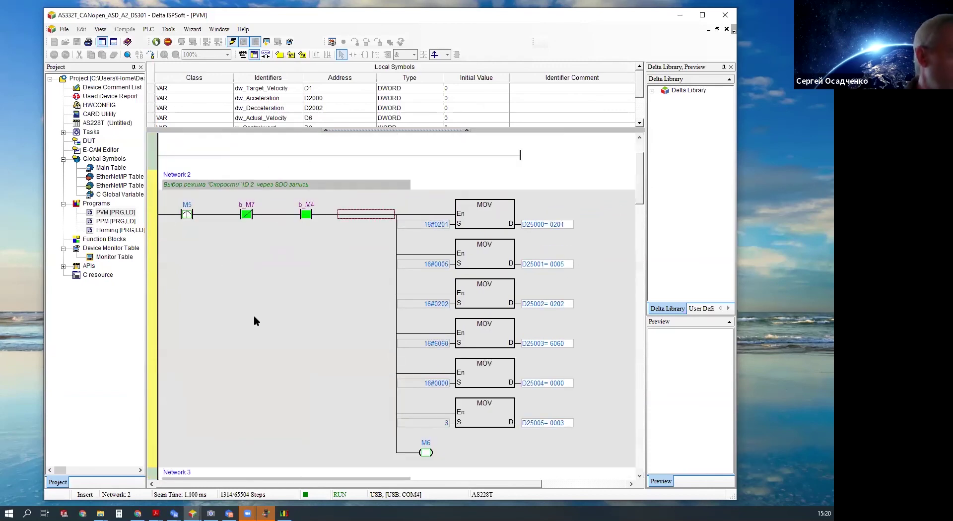
Step: Examine Networks 3 to 9 of the PVM program, including the SDO read of the control mode and the Servo-Off and Servo-On commands
{"action": "scroll", "coordinate": [255, 323], "scroll_direction": "down", "scroll_amount": 8}
{"action": "scroll", "coordinate": [253, 323], "scroll_direction": "down", "scroll_amount": 5}
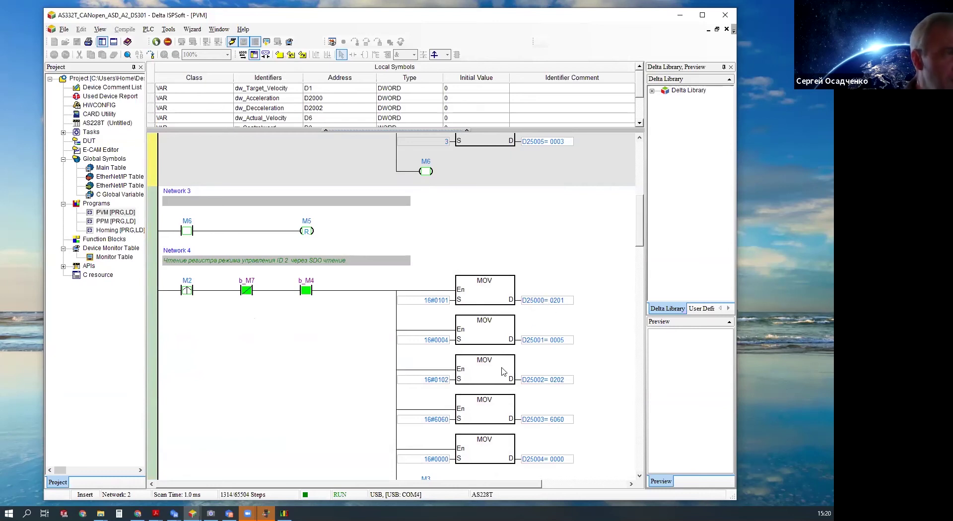
{"action": "scroll", "coordinate": [536, 405], "scroll_direction": "down", "scroll_amount": 3}
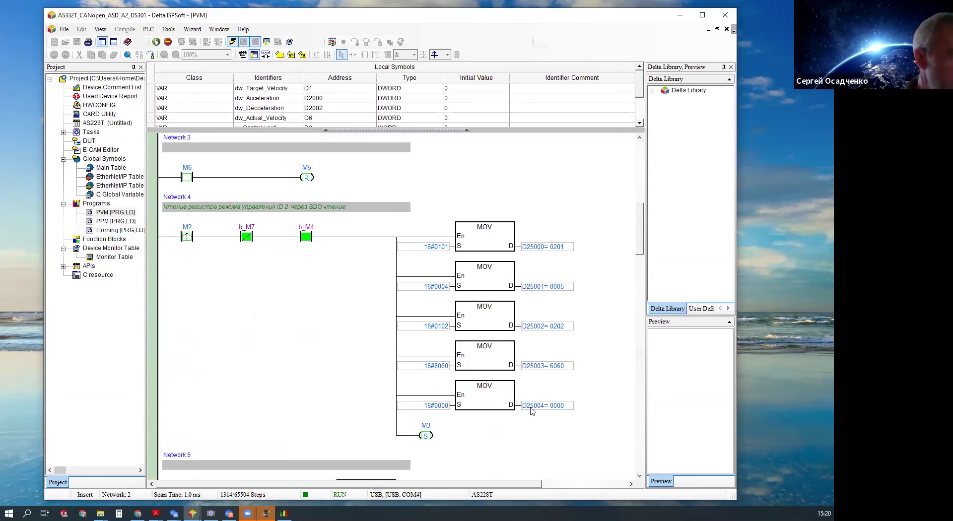
{"action": "scroll", "coordinate": [267, 340], "scroll_direction": "up", "scroll_amount": 2}
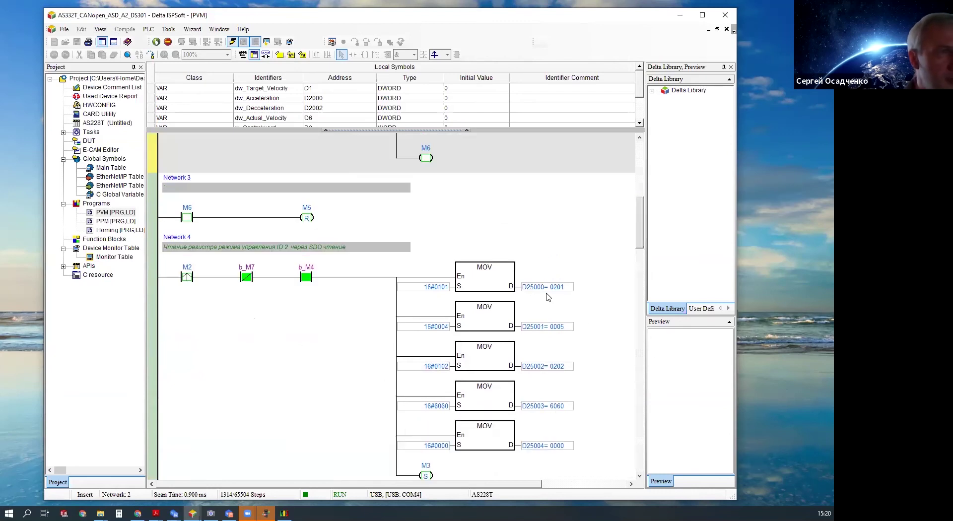
{"action": "scroll", "coordinate": [348, 323], "scroll_direction": "down", "scroll_amount": 4}
{"action": "scroll", "coordinate": [322, 330], "scroll_direction": "down", "scroll_amount": 6}
{"action": "scroll", "coordinate": [410, 208], "scroll_direction": "up", "scroll_amount": 3}
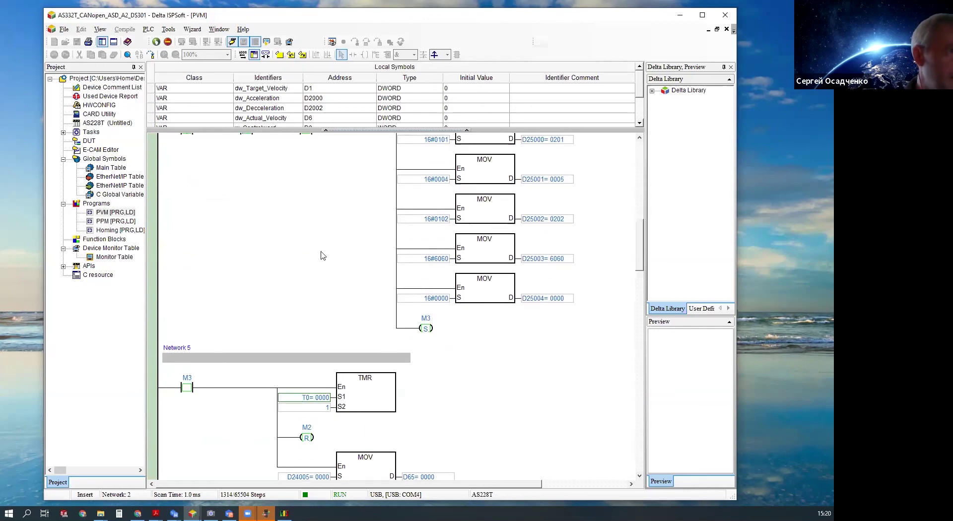
{"action": "scroll", "coordinate": [546, 300], "scroll_direction": "down", "scroll_amount": 8}
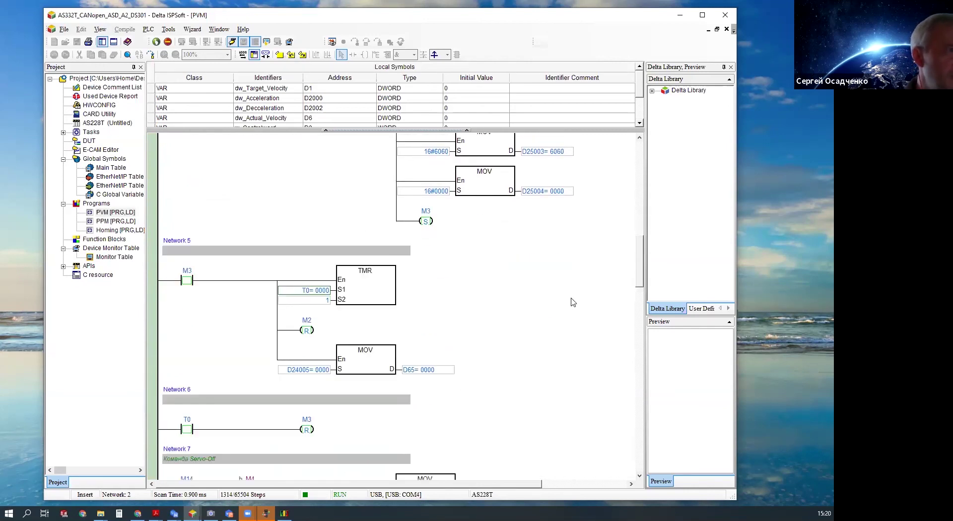
{"action": "scroll", "coordinate": [576, 300], "scroll_direction": "down", "scroll_amount": 2}
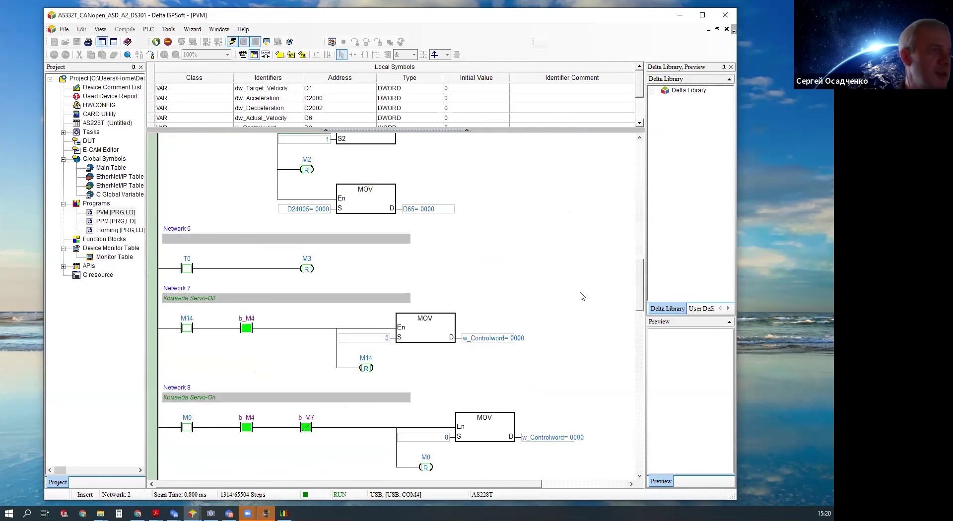
{"action": "scroll", "coordinate": [593, 301], "scroll_direction": "down", "scroll_amount": 1}
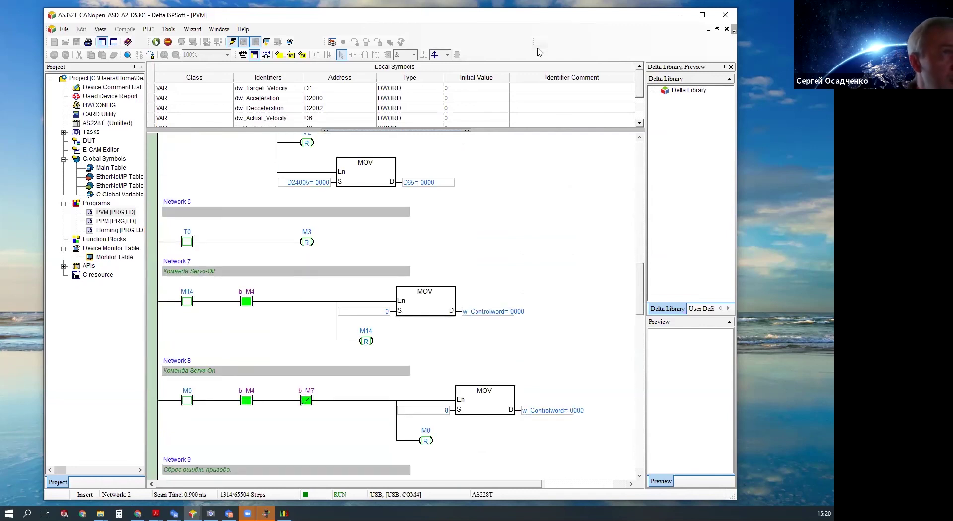
Step: Set the M0 contact on in Network 8 of the PVM program to issue the Servo-On command
{"action": "left_click_drag", "start_coordinate": [579, 20], "coordinate": [547, 21]}
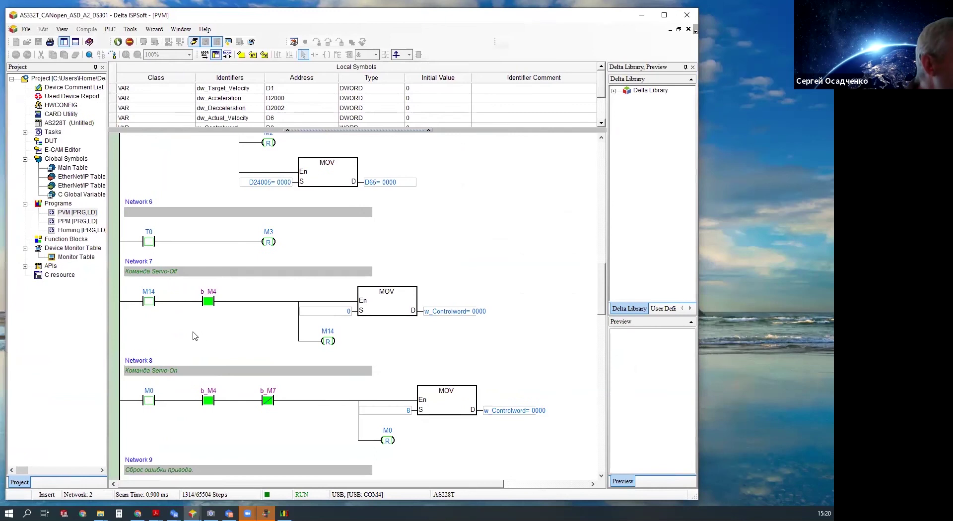
{"action": "scroll", "coordinate": [193, 334], "scroll_direction": "down", "scroll_amount": 1}
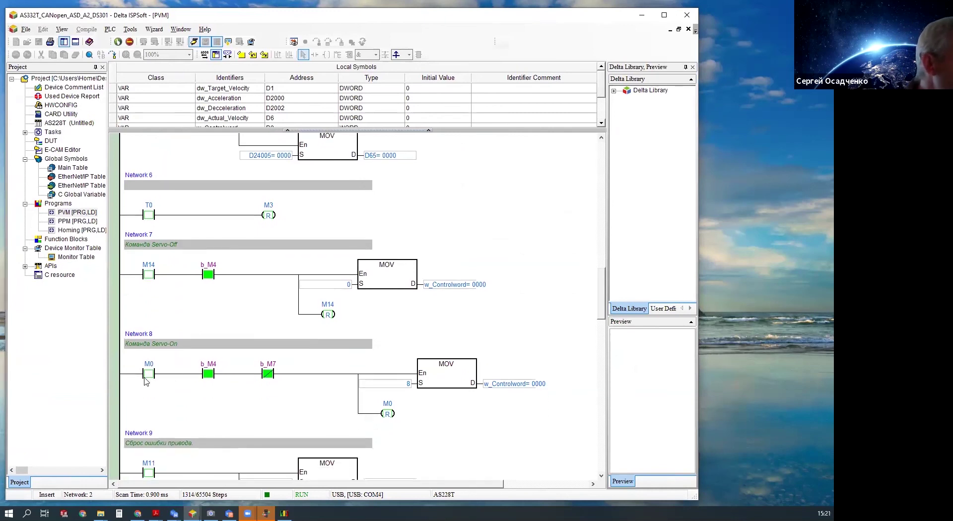
{"action": "right_click", "coordinate": [147, 375]}
{"action": "left_click", "coordinate": [188, 121]}
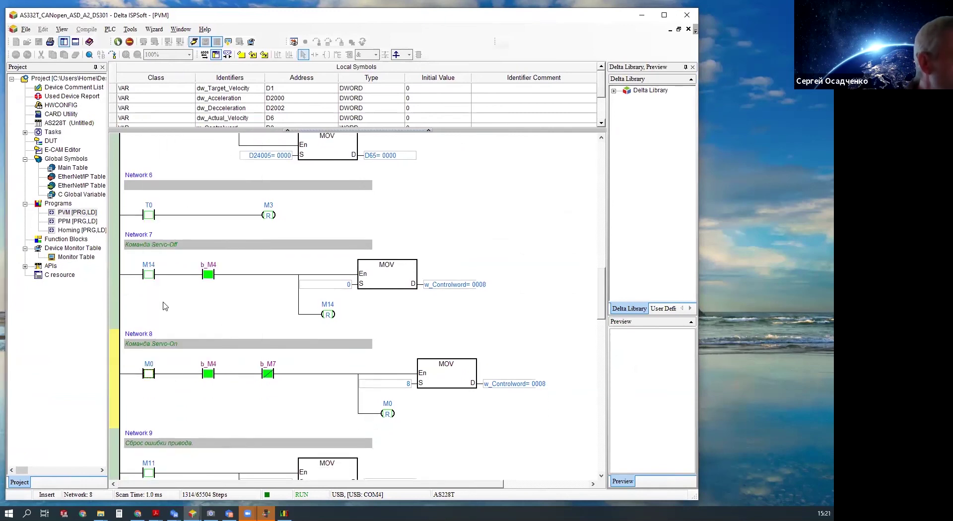
{"action": "scroll", "coordinate": [190, 373], "scroll_direction": "down", "scroll_amount": 2}
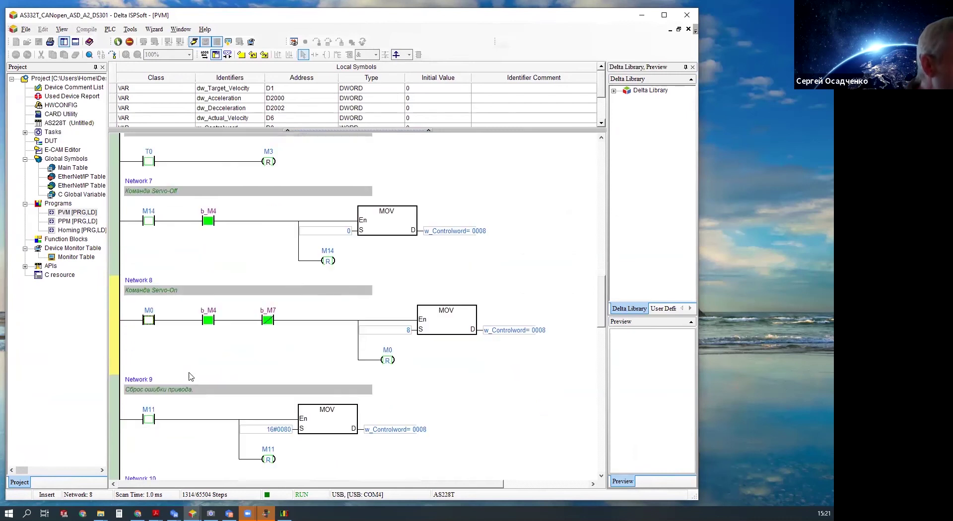
{"action": "scroll", "coordinate": [204, 390], "scroll_direction": "down", "scroll_amount": 1}
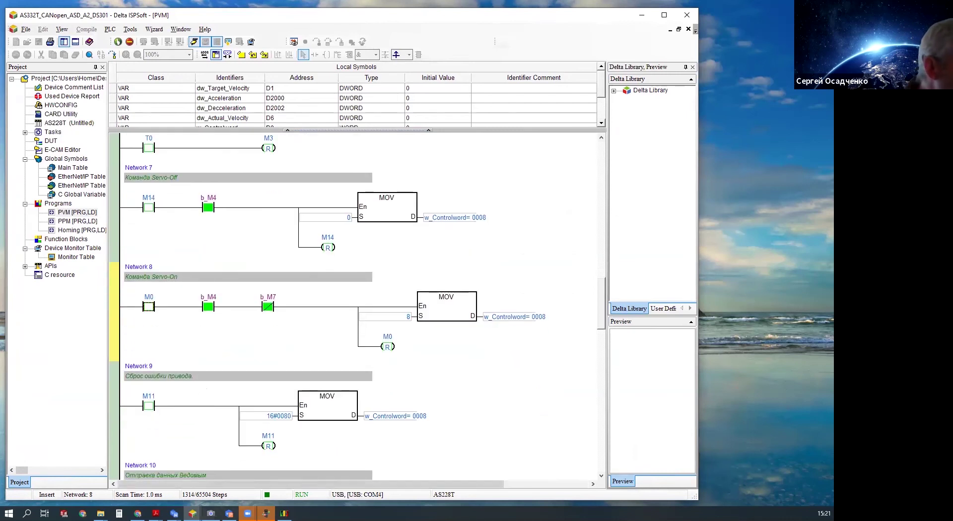
Step: Bring up the Camera window, place it beside ISPSoft, and return to the PVM program
{"action": "key", "text": "alt+Tab"}
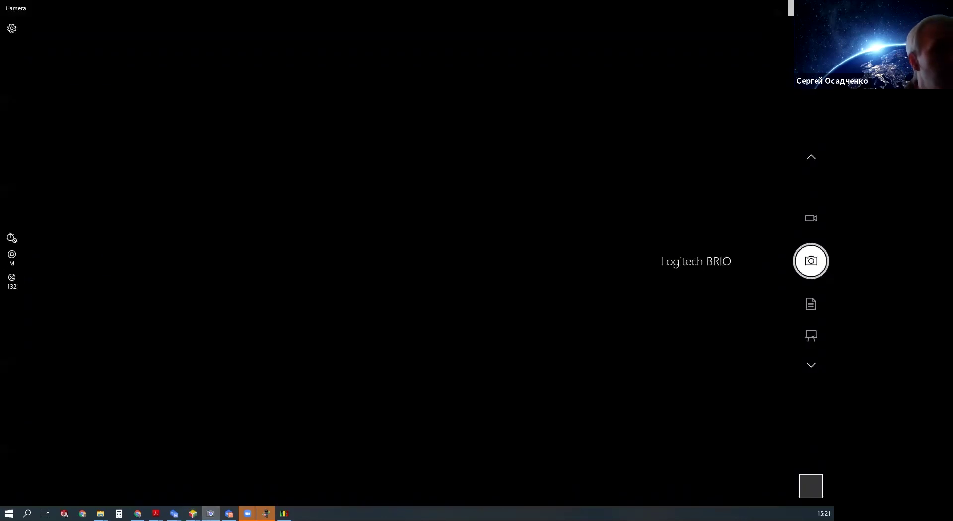
{"action": "left_click_drag", "start_coordinate": [620, 8], "coordinate": [735, 20]}
{"action": "left_click", "coordinate": [327, 306]}
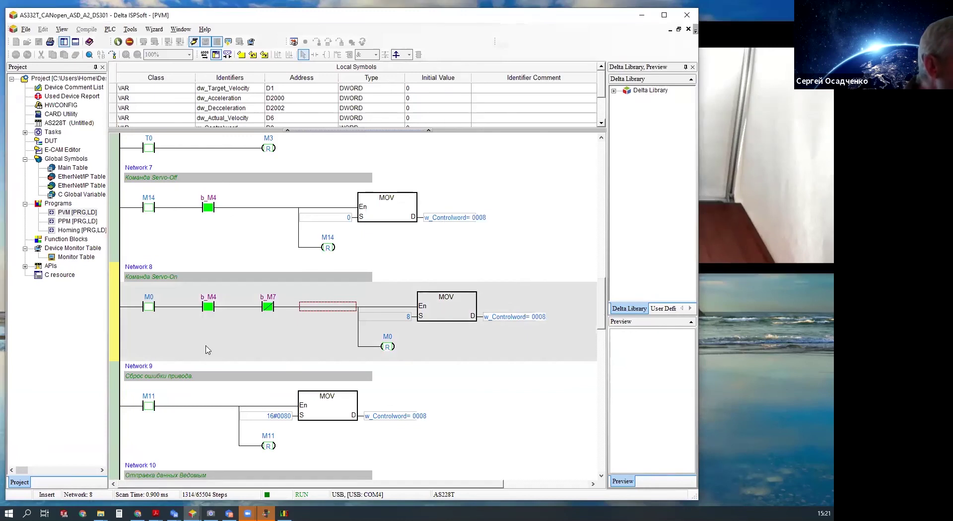
Step: Examine the PVM networks through Network 14, including fault reset, data sent to and received from the slaves, and the SDO reset
{"action": "scroll", "coordinate": [207, 350], "scroll_direction": "up", "scroll_amount": 6}
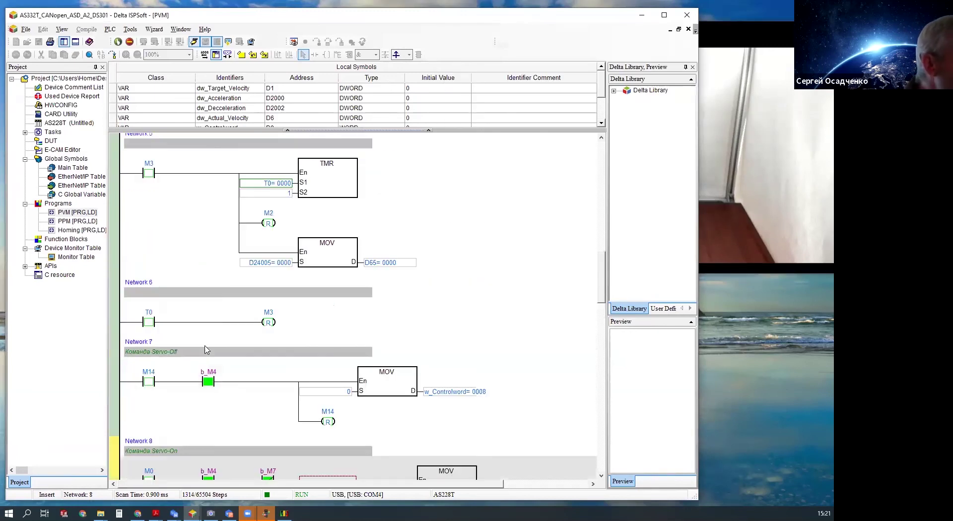
{"action": "scroll", "coordinate": [207, 350], "scroll_direction": "up", "scroll_amount": 3}
{"action": "left_click_drag", "start_coordinate": [601, 236], "coordinate": [607, 287]}
{"action": "scroll", "coordinate": [607, 287], "scroll_direction": "down", "scroll_amount": 3}
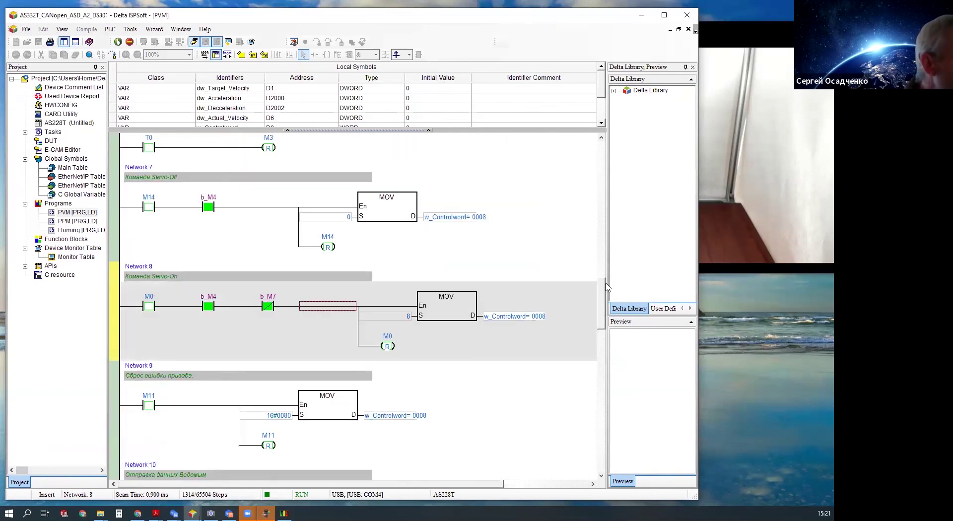
{"action": "scroll", "coordinate": [606, 287], "scroll_direction": "down", "scroll_amount": 3}
{"action": "scroll", "coordinate": [606, 320], "scroll_direction": "down", "scroll_amount": 12}
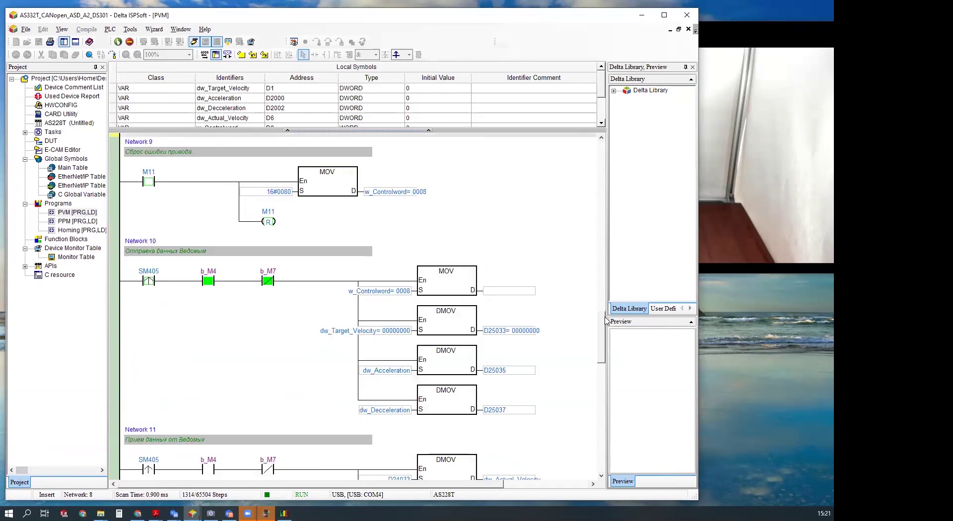
{"action": "scroll", "coordinate": [617, 290], "scroll_direction": "up", "scroll_amount": 15}
{"action": "scroll", "coordinate": [620, 248], "scroll_direction": "down", "scroll_amount": 15}
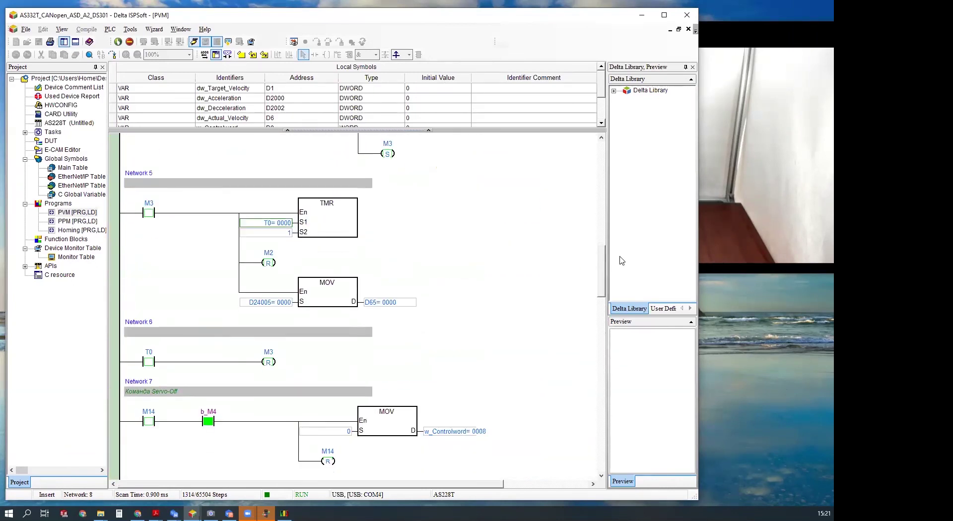
{"action": "scroll", "coordinate": [616, 341], "scroll_direction": "up", "scroll_amount": 2}
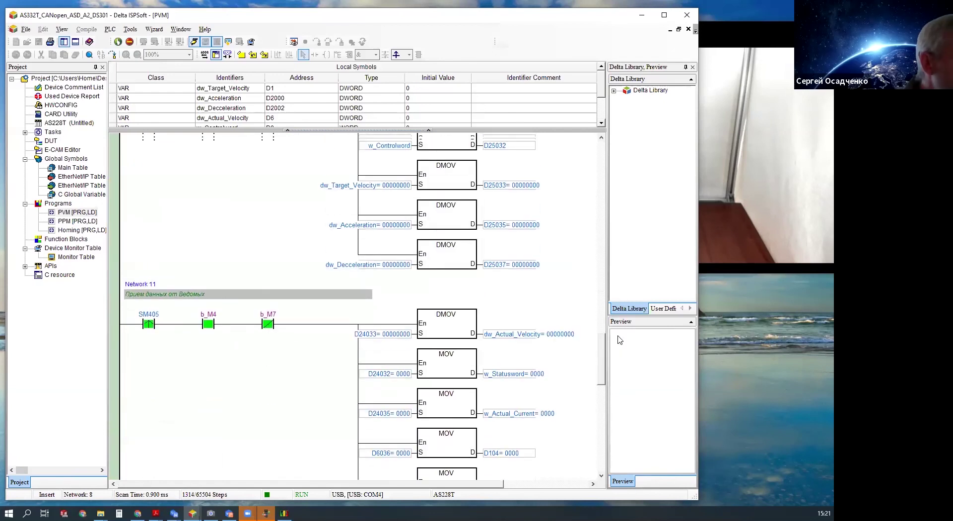
{"action": "scroll", "coordinate": [618, 344], "scroll_direction": "down", "scroll_amount": 1}
{"action": "scroll", "coordinate": [620, 366], "scroll_direction": "down", "scroll_amount": 3}
{"action": "scroll", "coordinate": [624, 396], "scroll_direction": "down", "scroll_amount": 3}
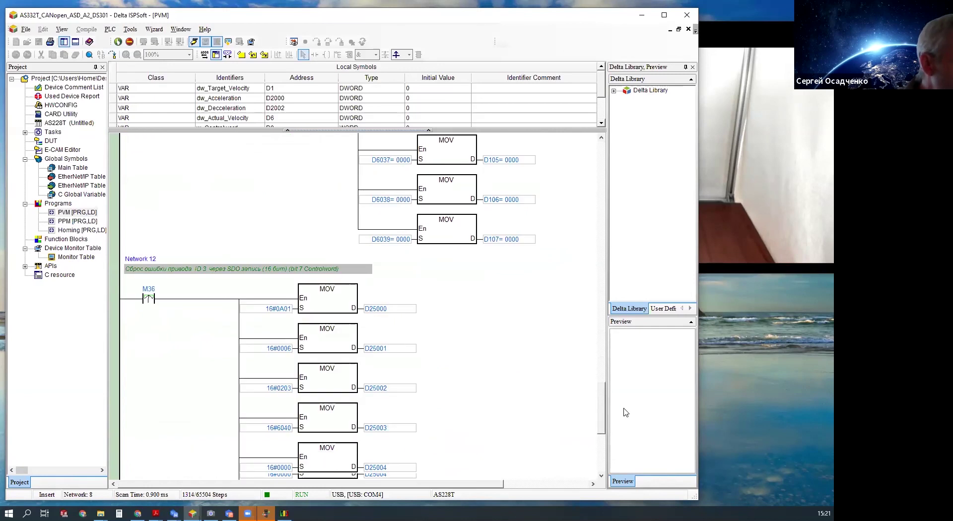
{"action": "scroll", "coordinate": [624, 396], "scroll_direction": "down", "scroll_amount": 6}
{"action": "scroll", "coordinate": [638, 438], "scroll_direction": "up", "scroll_amount": 1}
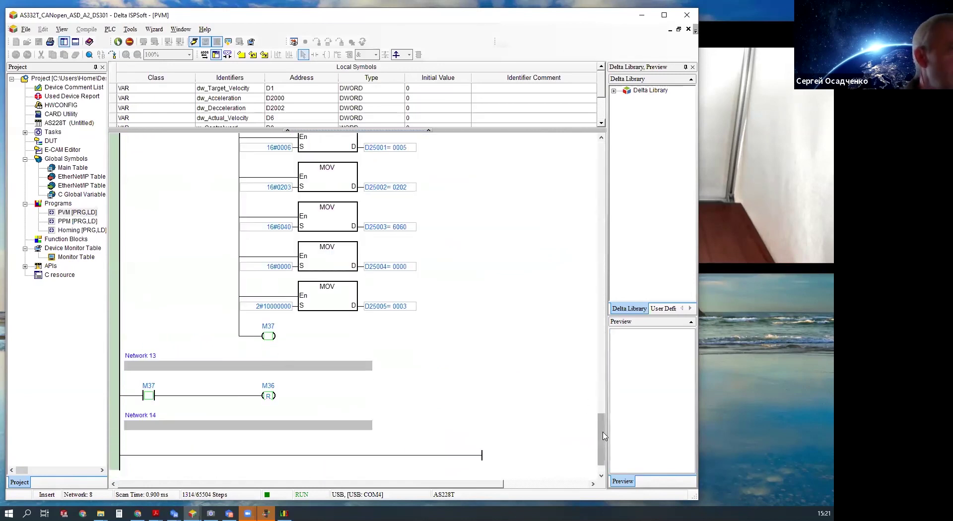
Step: Issue the Servo-On command again by setting the M0 contact on in Network 8
{"action": "left_click_drag", "start_coordinate": [605, 435], "coordinate": [607, 294]}
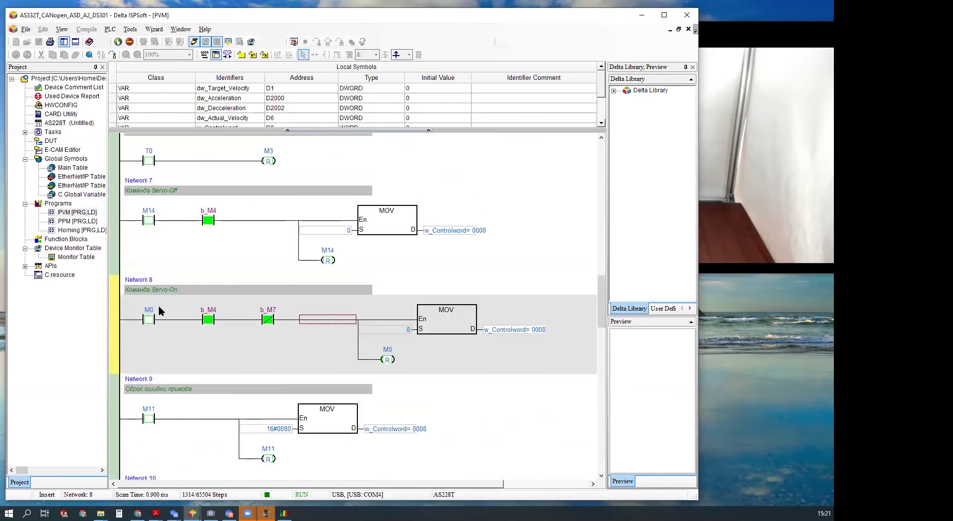
{"action": "right_click", "coordinate": [149, 318]}
{"action": "left_click", "coordinate": [180, 77]}
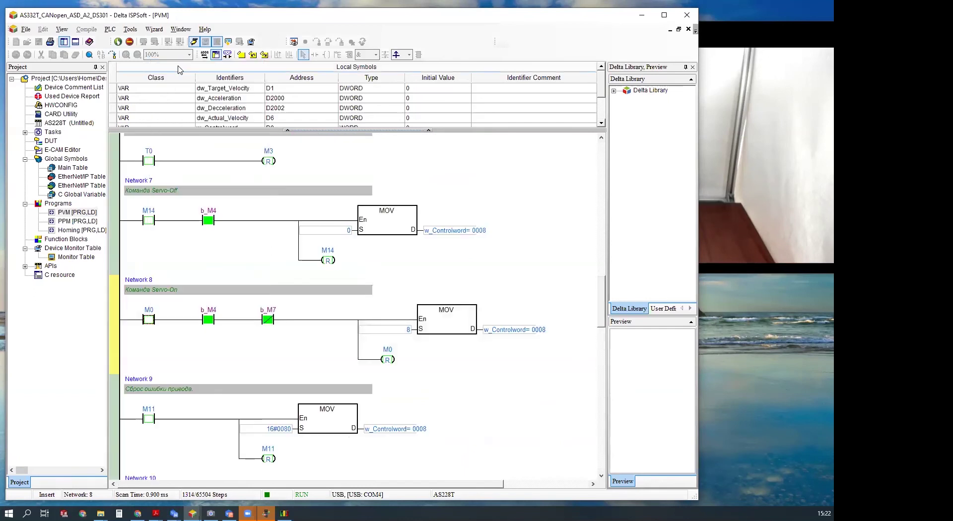
{"action": "left_click", "coordinate": [201, 353]}
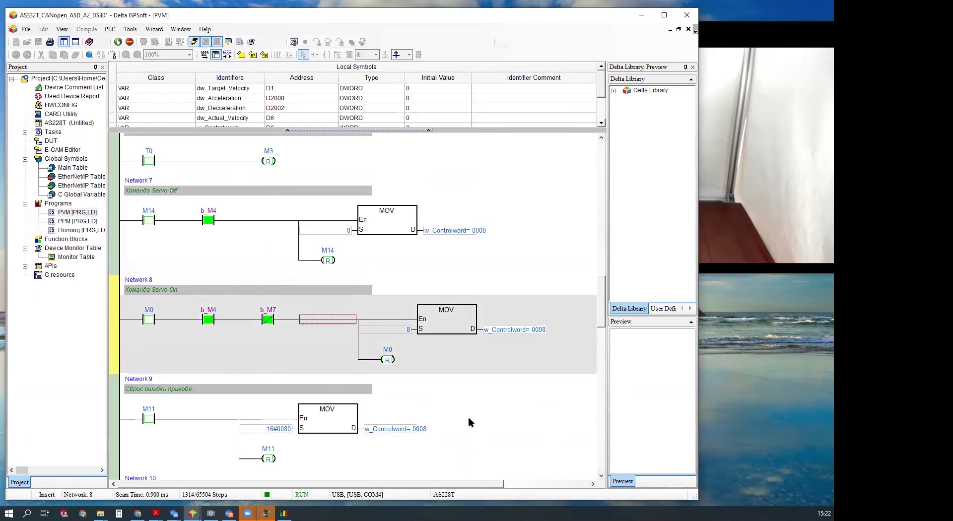
Step: Switch to ASDA-Soft, dismiss the device access message, and open the Parameter Editor
{"action": "left_click_drag", "start_coordinate": [601, 303], "coordinate": [604, 283]}
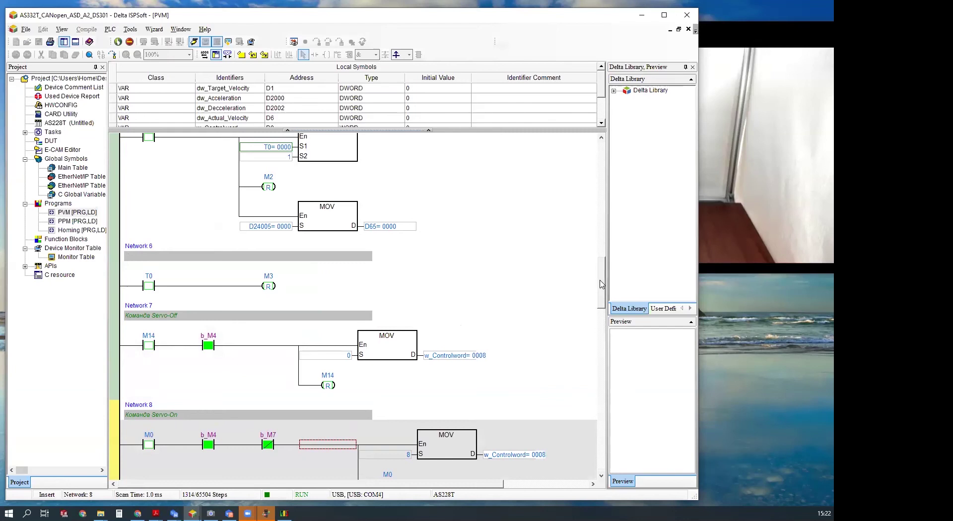
{"action": "left_click_drag", "start_coordinate": [602, 284], "coordinate": [595, 153]}
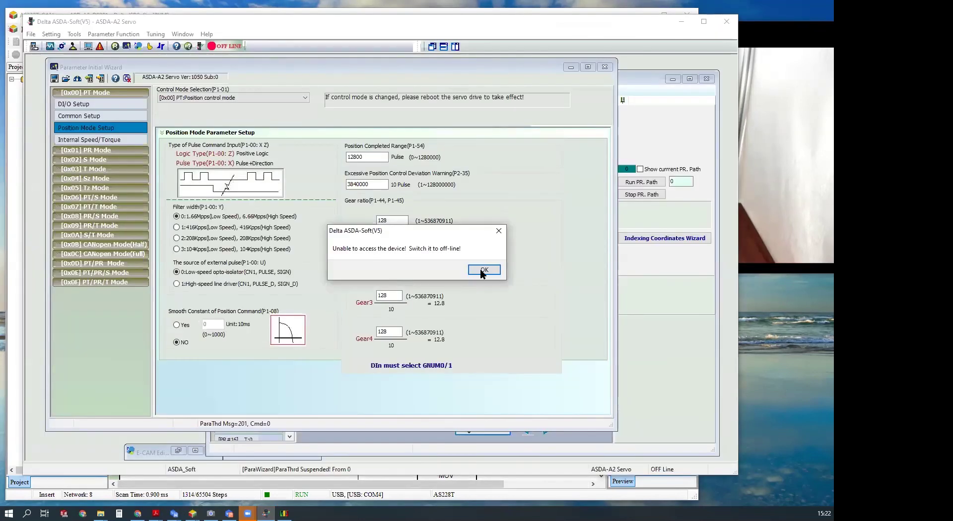
{"action": "left_click", "coordinate": [482, 269]}
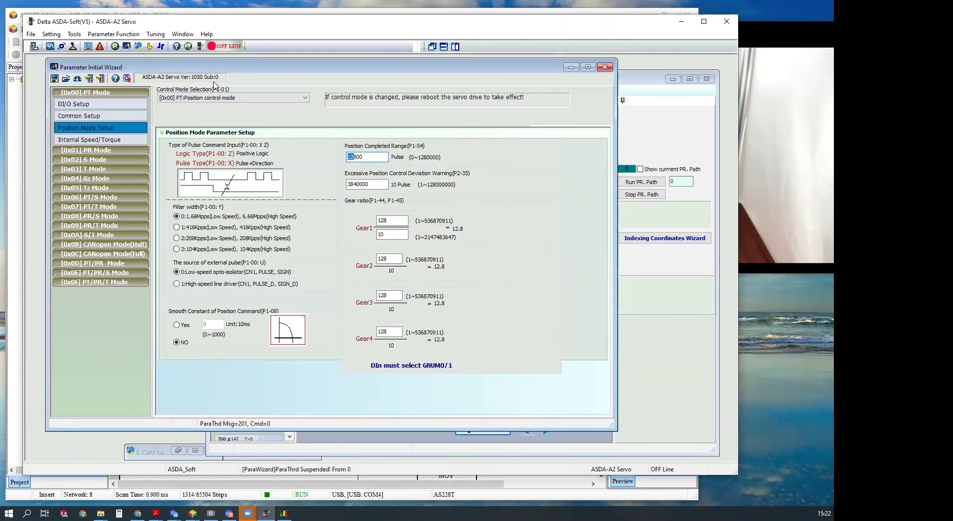
{"action": "left_click", "coordinate": [114, 47]}
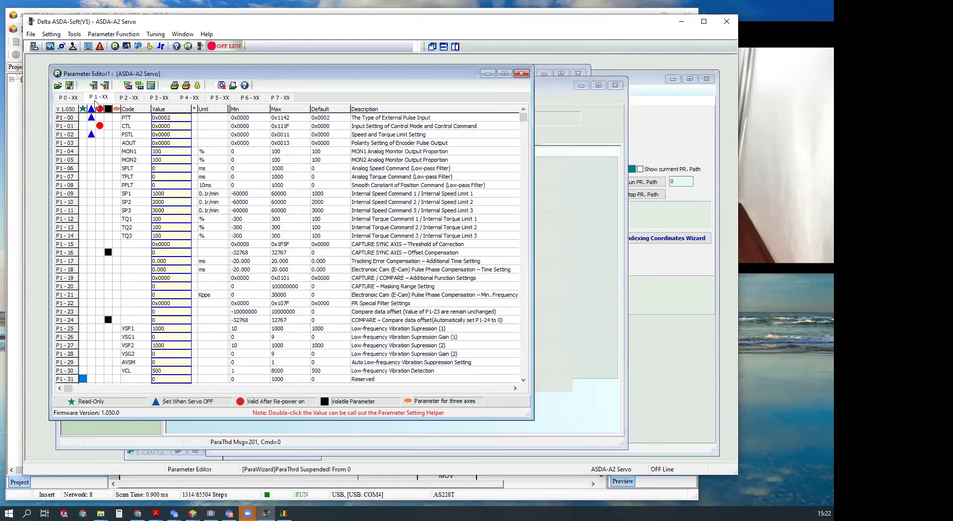
Step: Put the servo connection online and read the ASDA-A2 drive's parameters into the Parameter Editor
{"action": "left_click", "coordinate": [225, 46]}
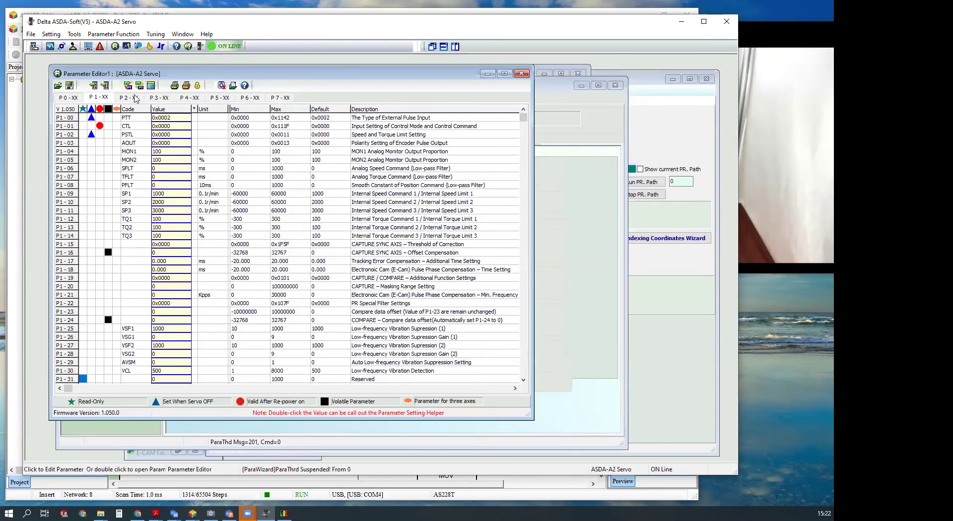
{"action": "left_click", "coordinate": [104, 86]}
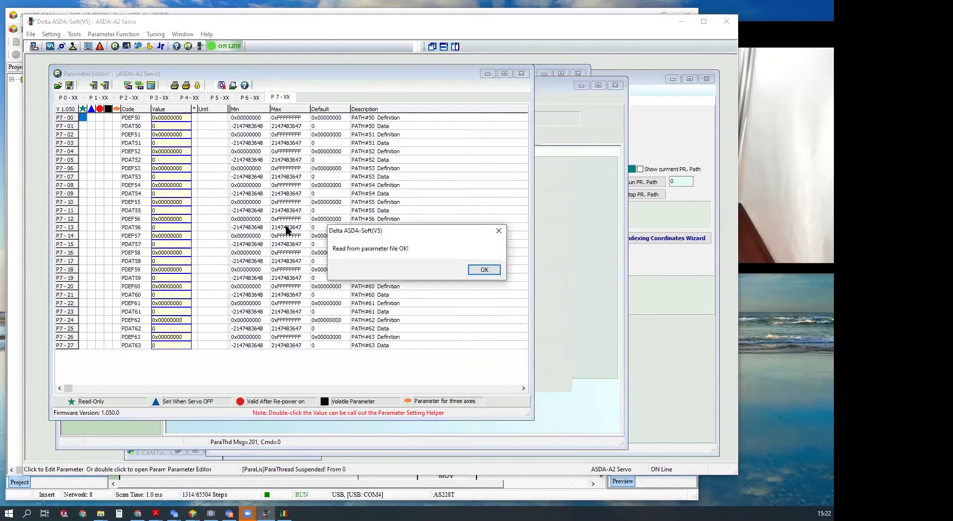
{"action": "left_click", "coordinate": [482, 270]}
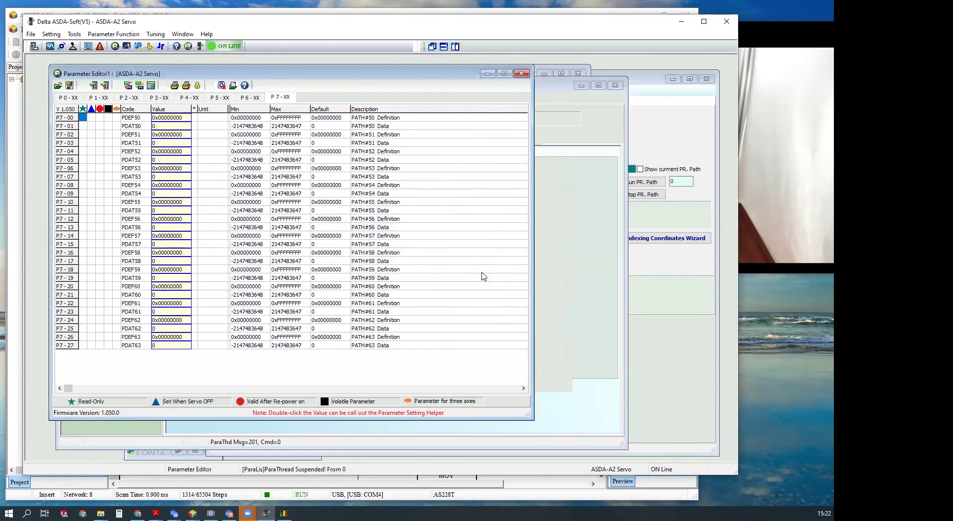
Step: Set parameter P1-01 to [0x0B] CANopen Mode(Half), write it to the servo, and dismiss the restart notice
{"action": "left_click", "coordinate": [97, 98]}
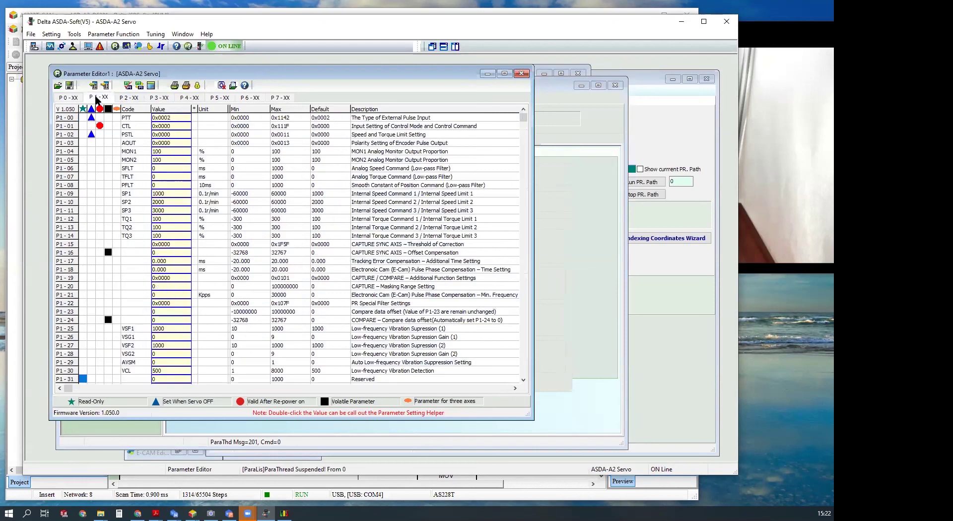
{"action": "double_click", "coordinate": [168, 126]}
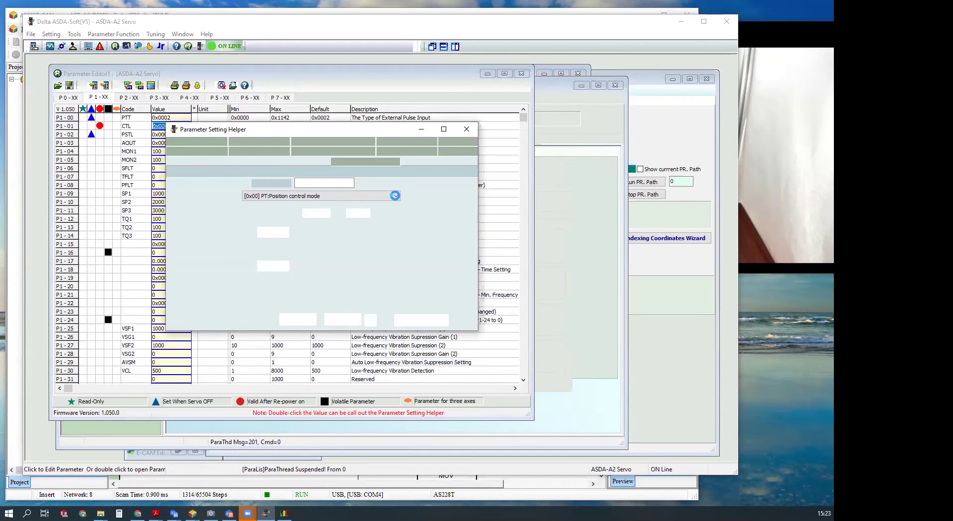
{"action": "left_click", "coordinate": [396, 197]}
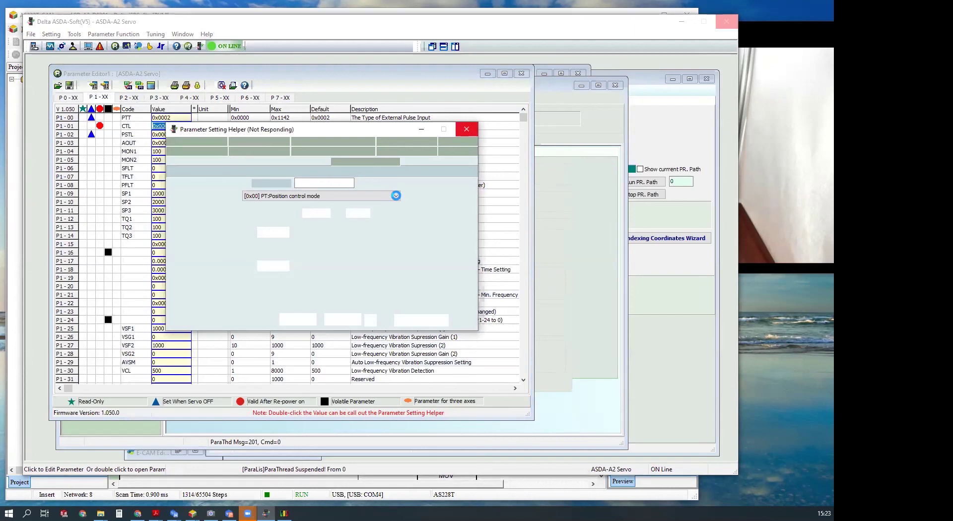
{"action": "left_click", "coordinate": [397, 197]}
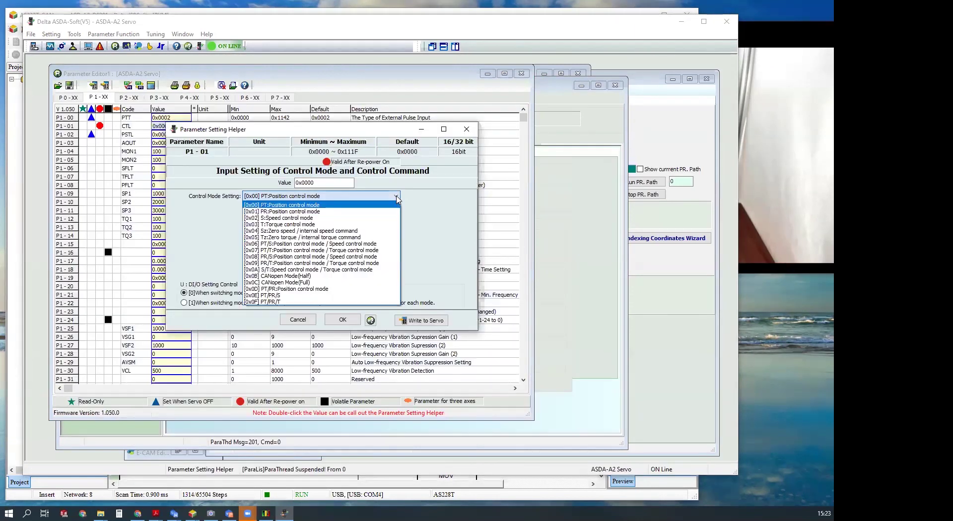
{"action": "left_click", "coordinate": [295, 276]}
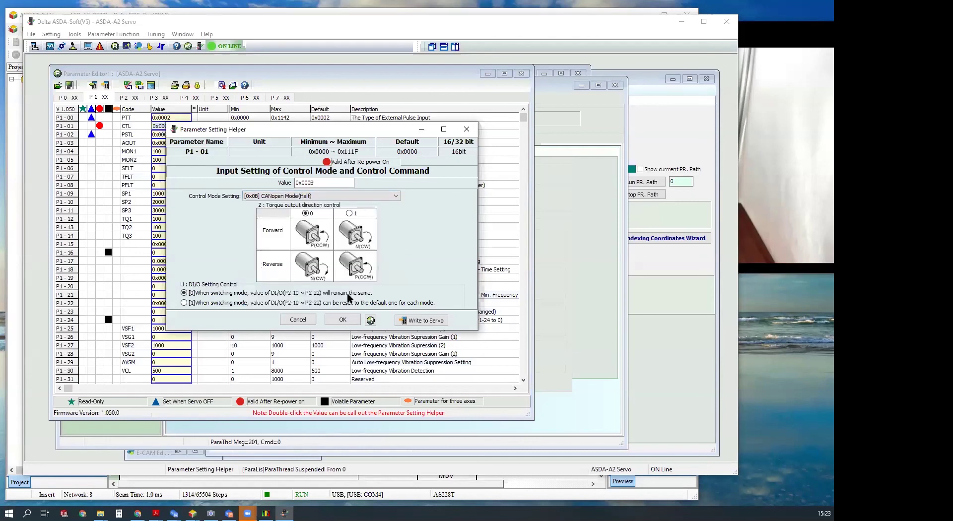
{"action": "left_click", "coordinate": [425, 321]}
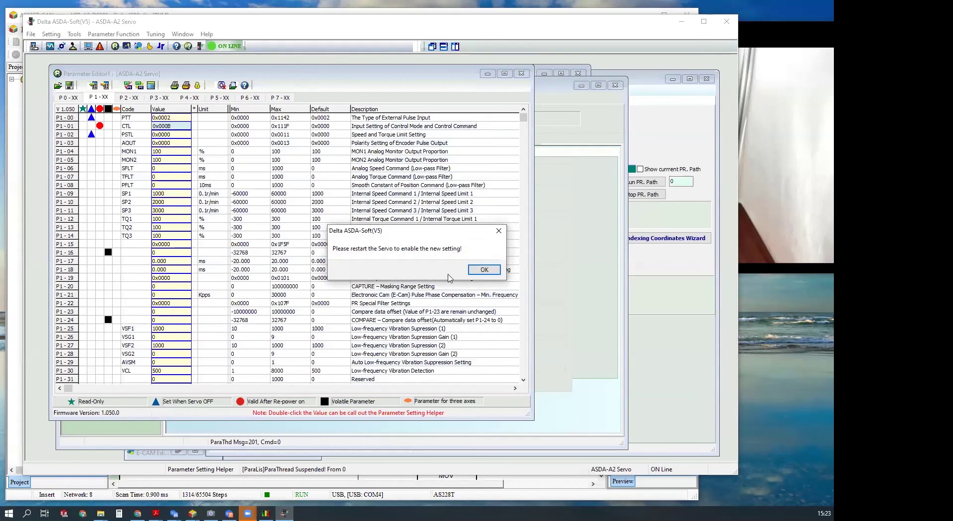
{"action": "left_click", "coordinate": [484, 269]}
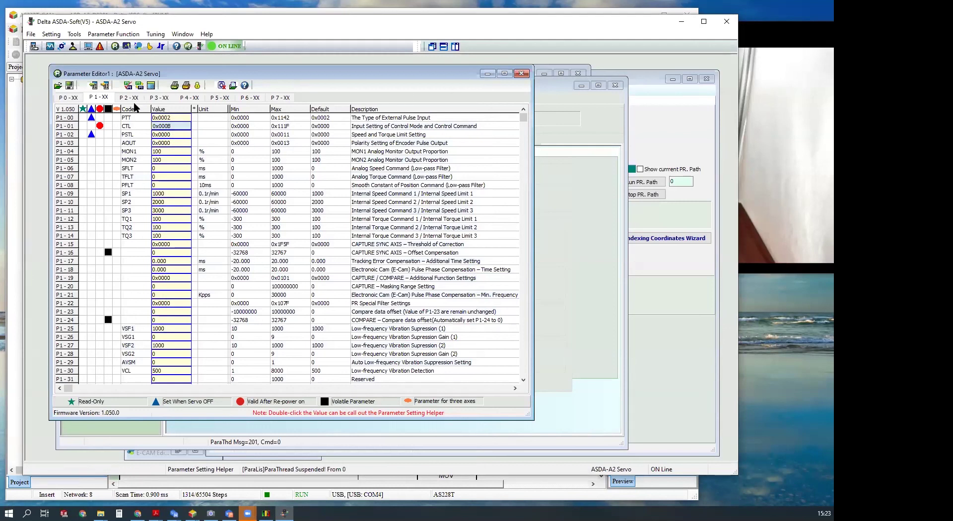
Step: Read all of the drive's parameters into the Parameter Editor again and dismiss the completion message
{"action": "left_click", "coordinate": [95, 86]}
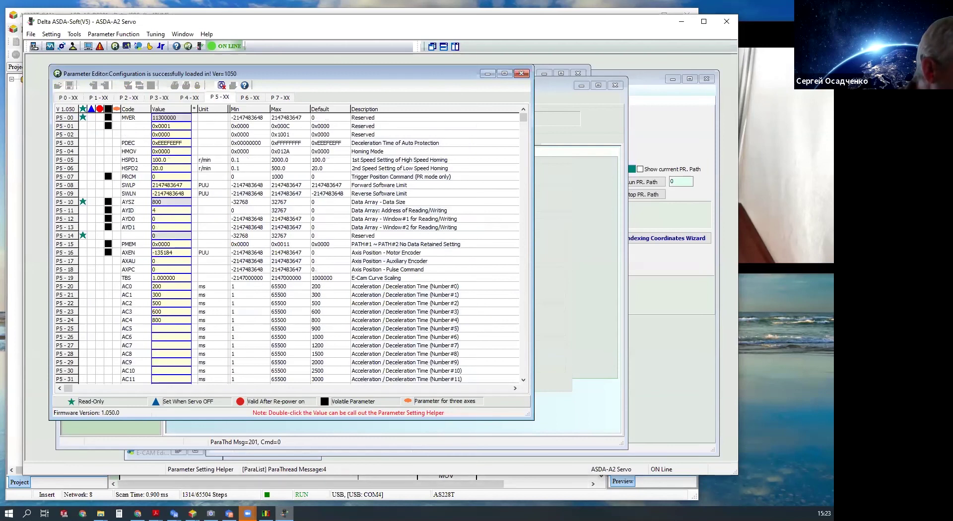
{"action": "mouse_move", "coordinate": [266, 513]}
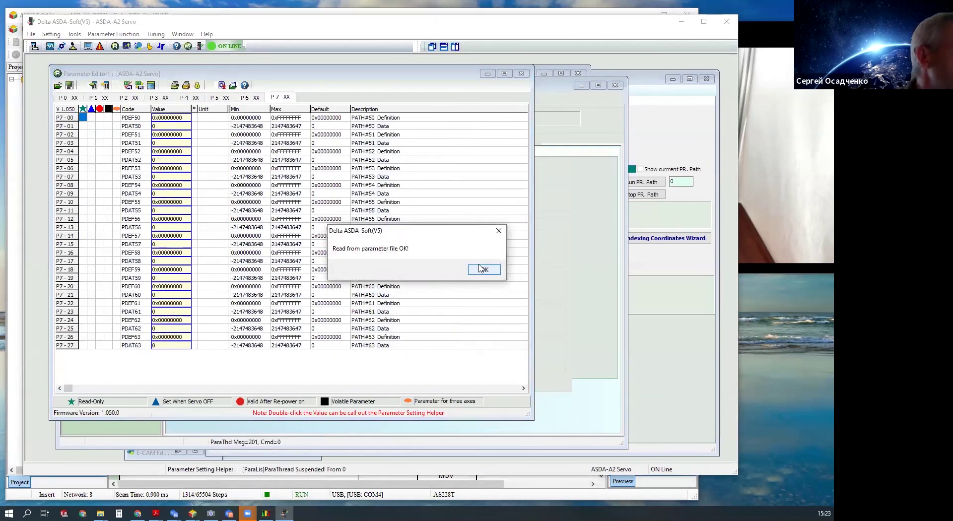
{"action": "left_click", "coordinate": [485, 271]}
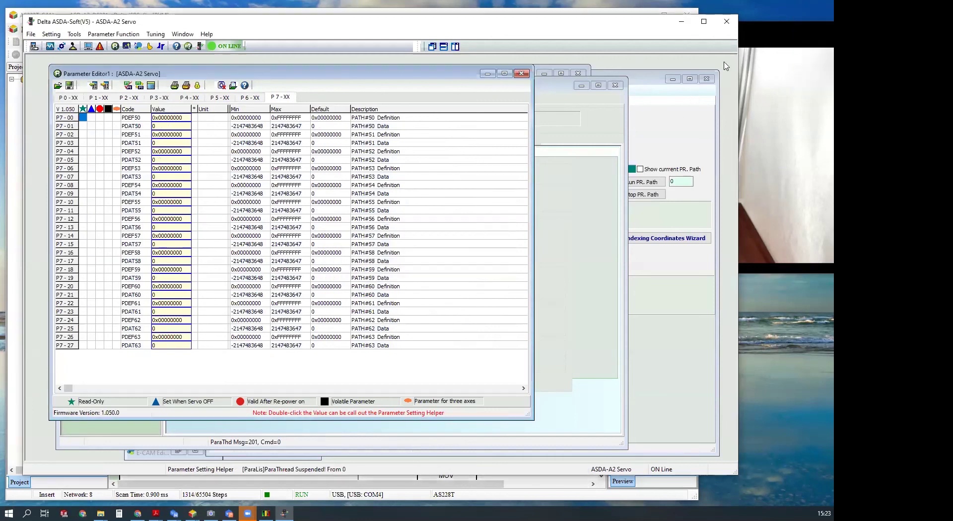
Step: Check the drive in the Camera window and review the control mode value of P1-01 in the P1-XX parameter group
{"action": "left_click", "coordinate": [767, 31]}
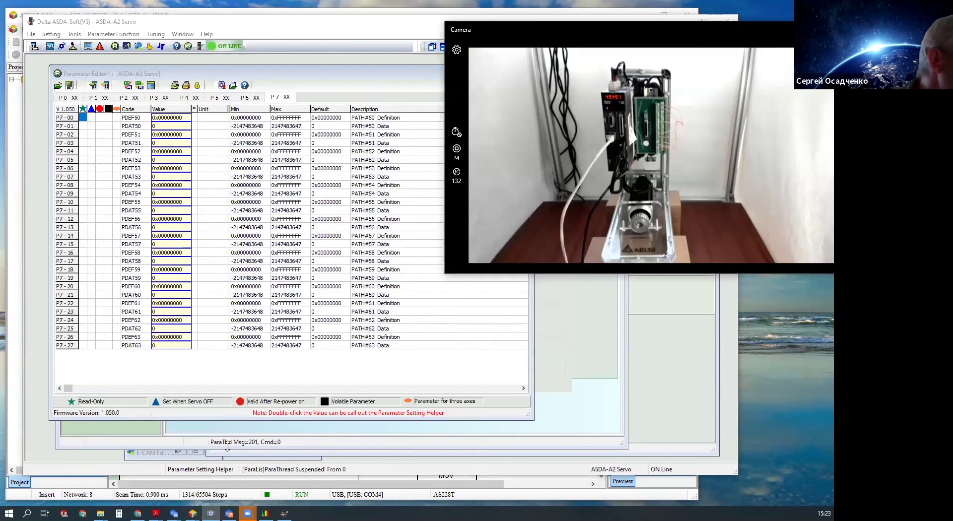
{"action": "mouse_move", "coordinate": [229, 514]}
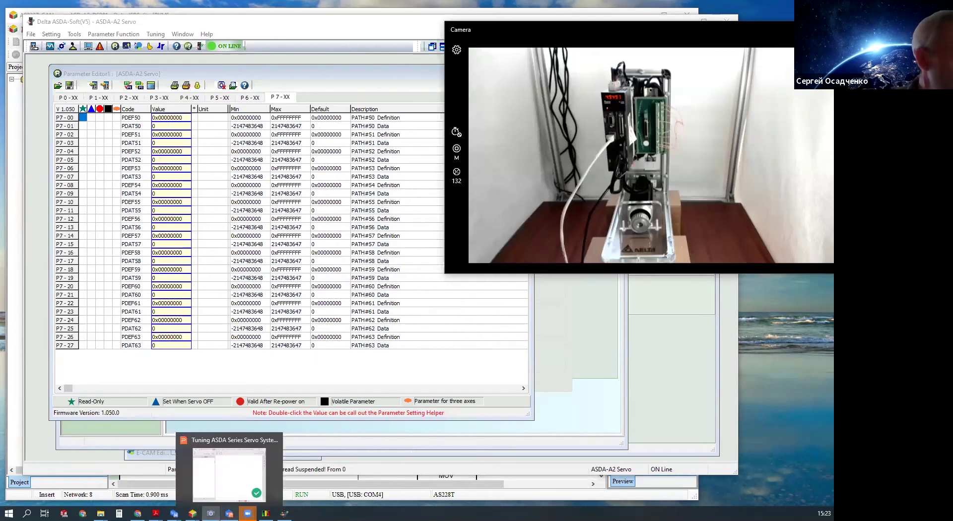
{"action": "left_click", "coordinate": [119, 73]}
{"action": "left_click", "coordinate": [91, 98]}
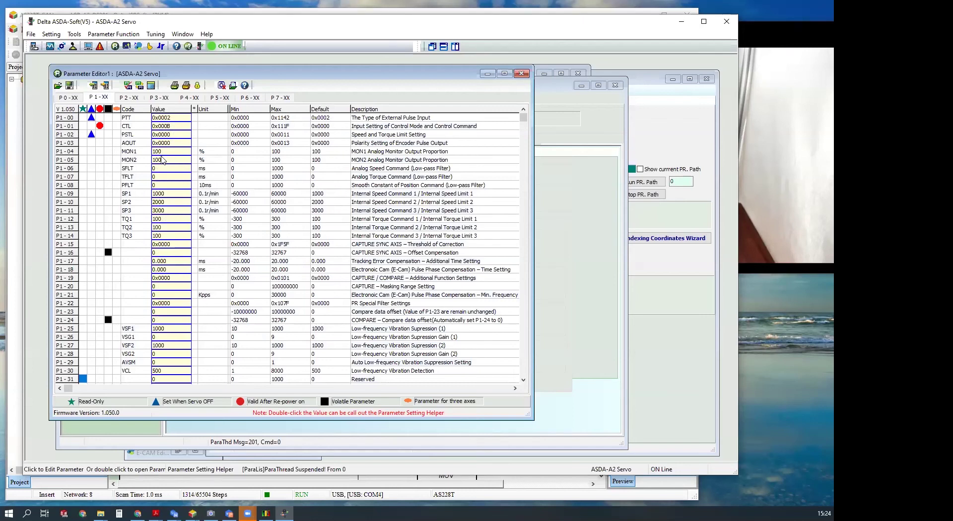
{"action": "left_click", "coordinate": [766, 28]}
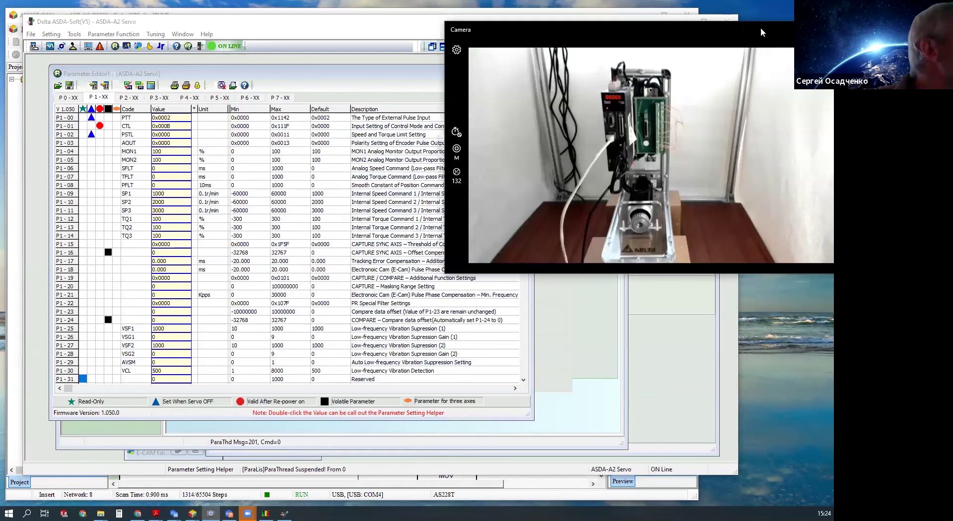
{"action": "left_click", "coordinate": [193, 74]}
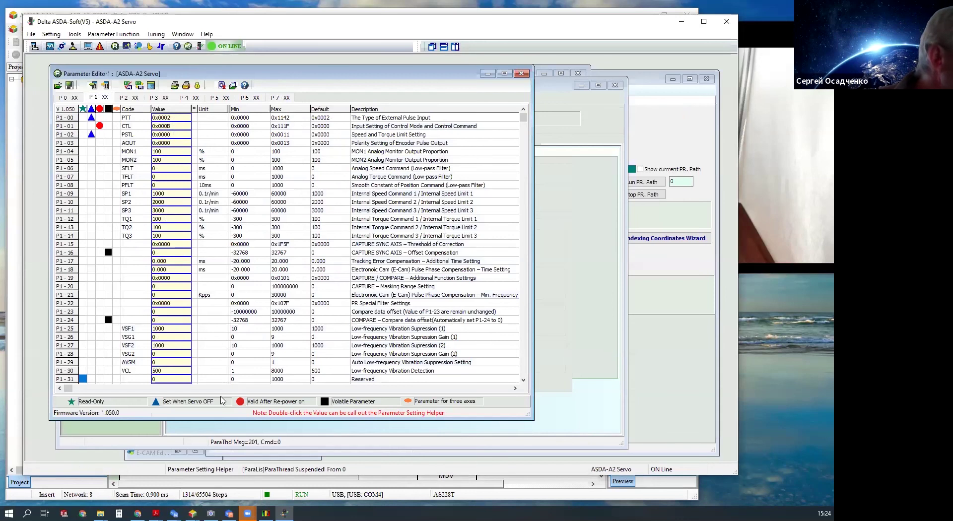
Step: Switch to the PVM program in ISPSoft and request velocity mode for ID 2 by setting the M5 contact on in Network 2
{"action": "double_click", "coordinate": [357, 494]}
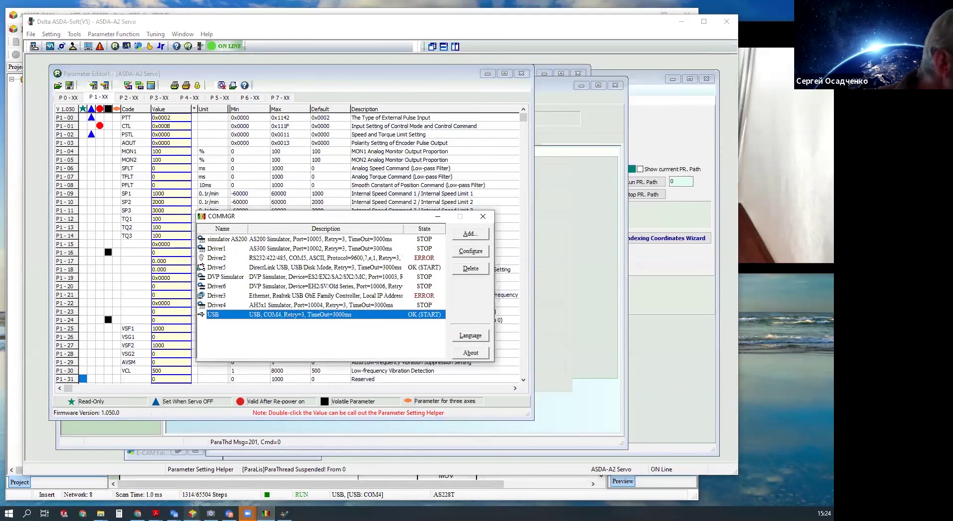
{"action": "mouse_move", "coordinate": [193, 514]}
{"action": "mouse_move", "coordinate": [226, 488]}
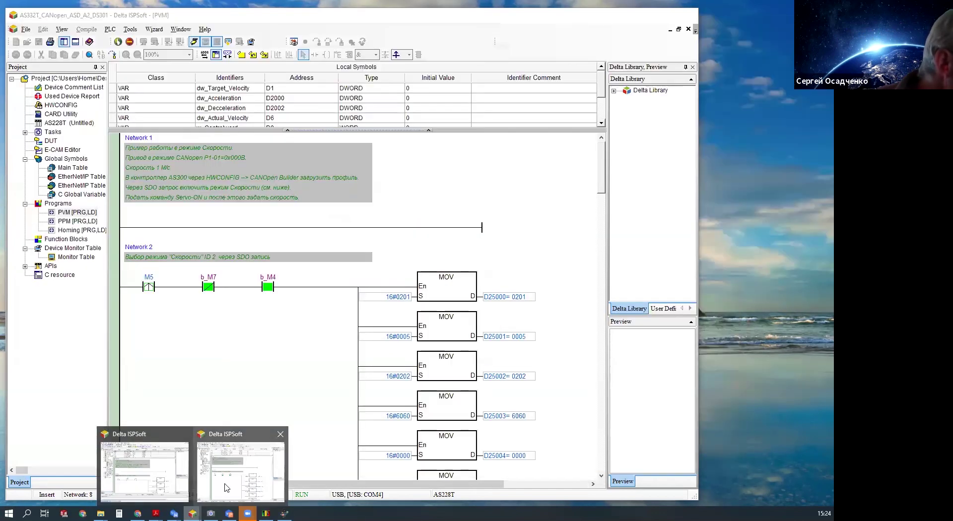
{"action": "left_click", "coordinate": [226, 487]}
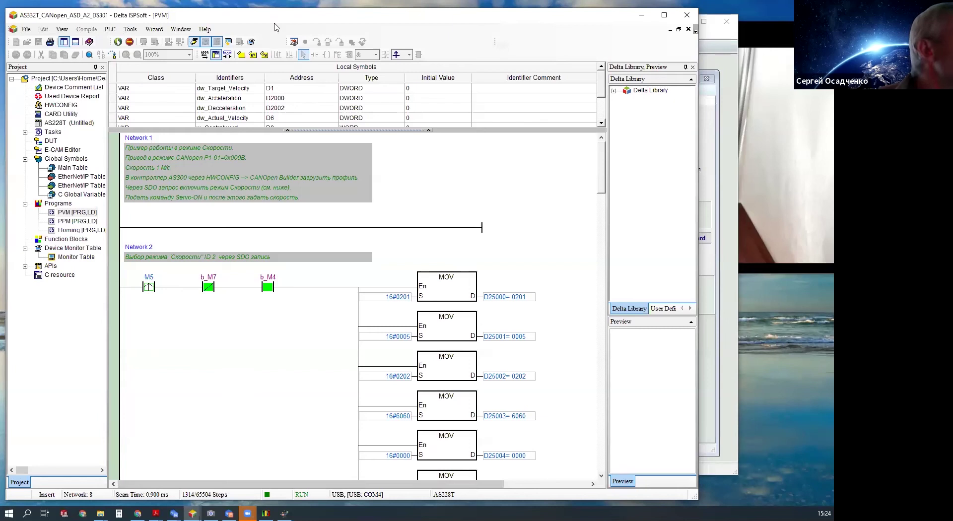
{"action": "left_click_drag", "start_coordinate": [263, 21], "coordinate": [269, 16]}
{"action": "left_click", "coordinate": [181, 338]}
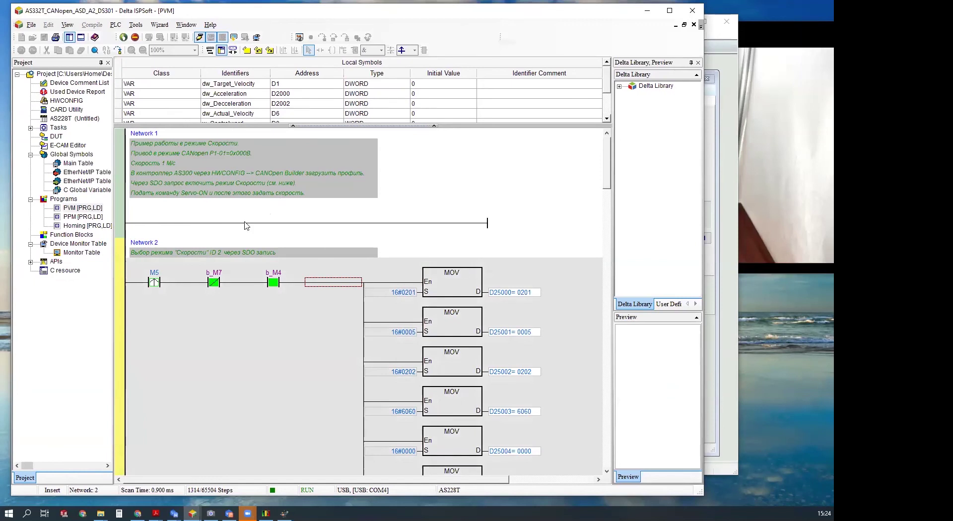
{"action": "right_click", "coordinate": [154, 283]}
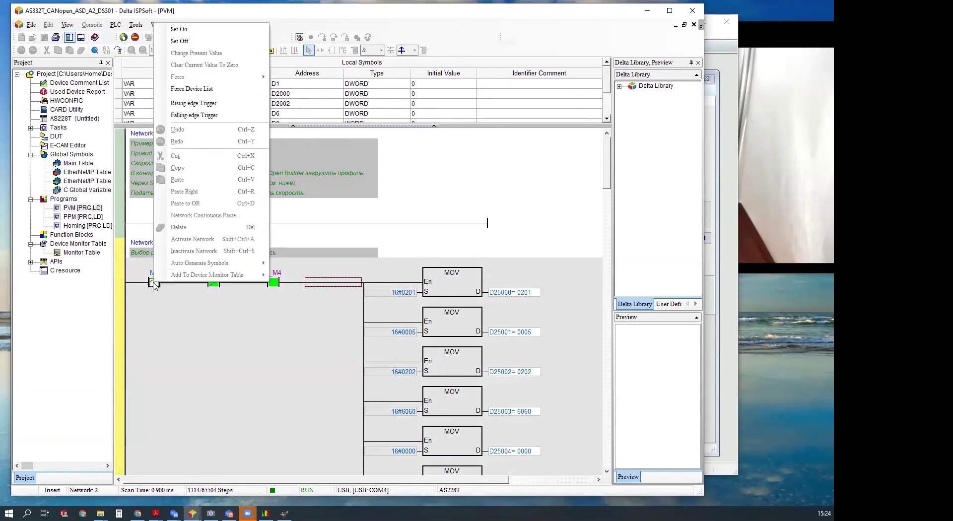
{"action": "left_click", "coordinate": [188, 30]}
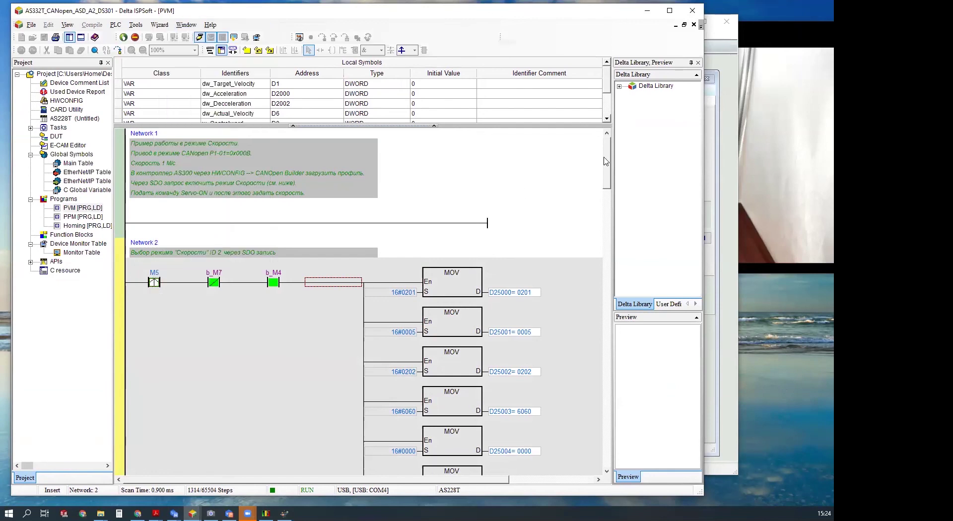
Step: Issue the Servo-On command by setting the M0 contact on in Network 8
{"action": "scroll", "coordinate": [596, 180], "scroll_direction": "down", "scroll_amount": 10}
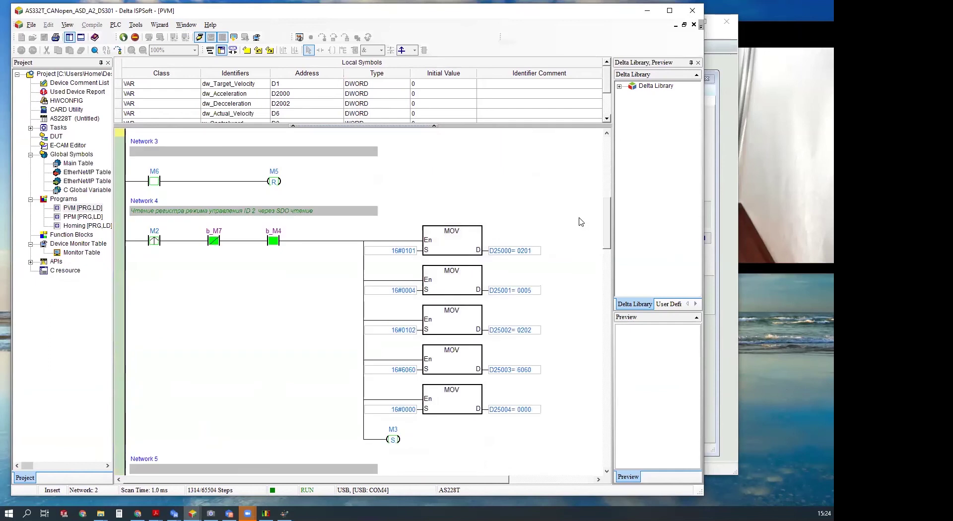
{"action": "scroll", "coordinate": [567, 237], "scroll_direction": "down", "scroll_amount": 10}
{"action": "scroll", "coordinate": [536, 293], "scroll_direction": "up", "scroll_amount": 20}
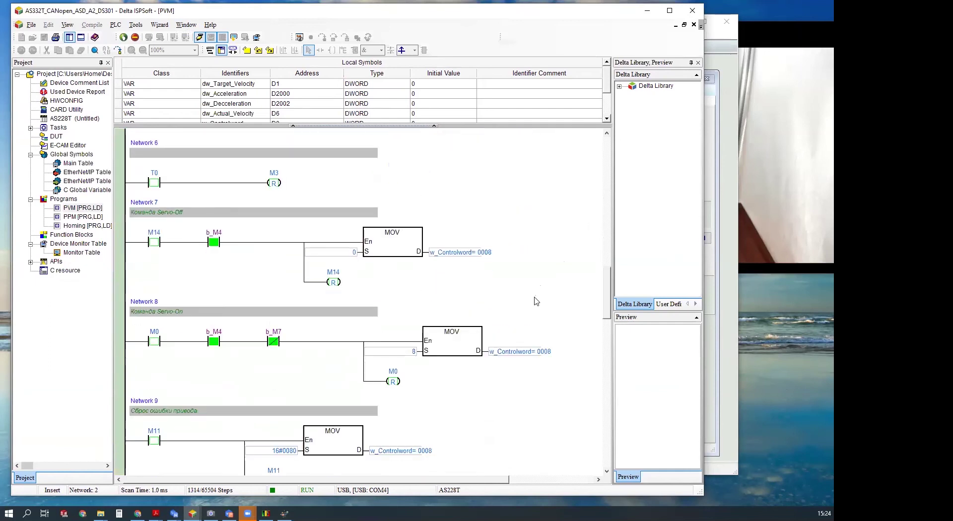
{"action": "scroll", "coordinate": [545, 298], "scroll_direction": "down", "scroll_amount": 10}
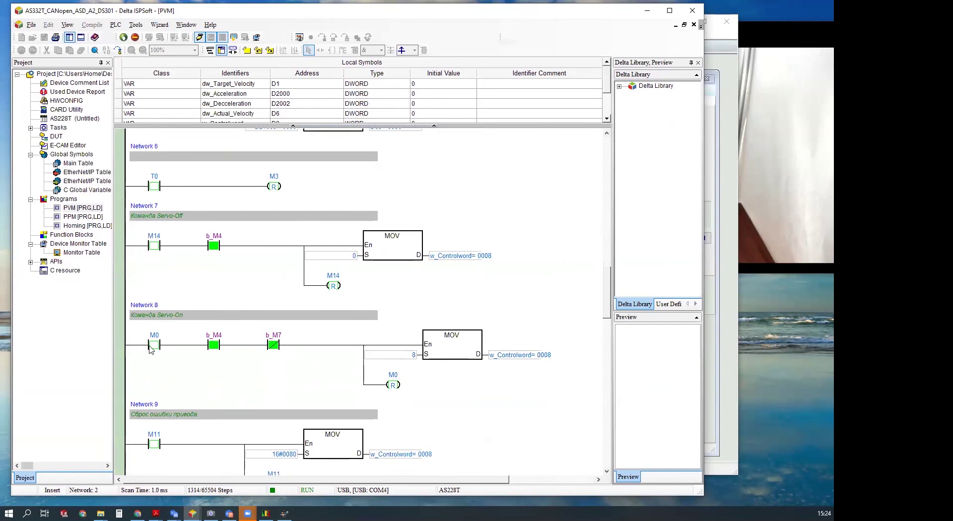
{"action": "right_click", "coordinate": [152, 347]}
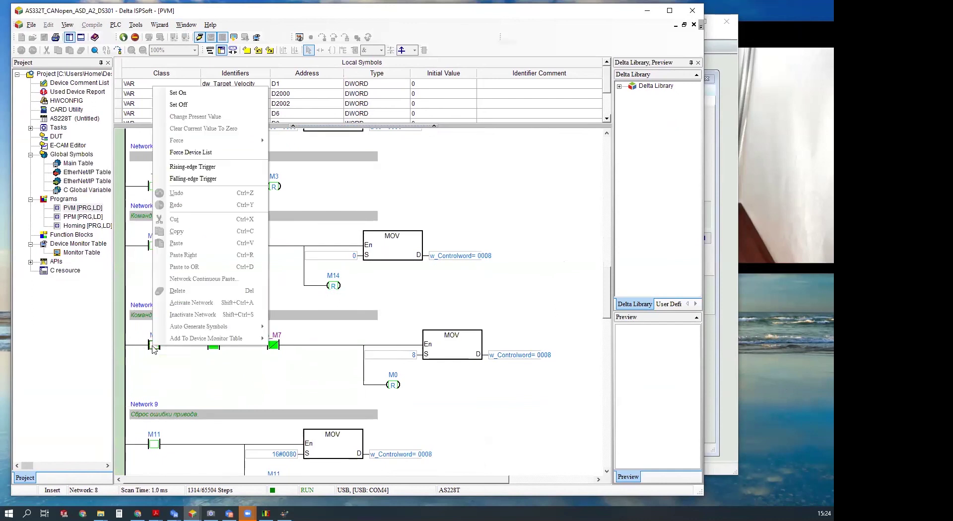
{"action": "left_click", "coordinate": [192, 94]}
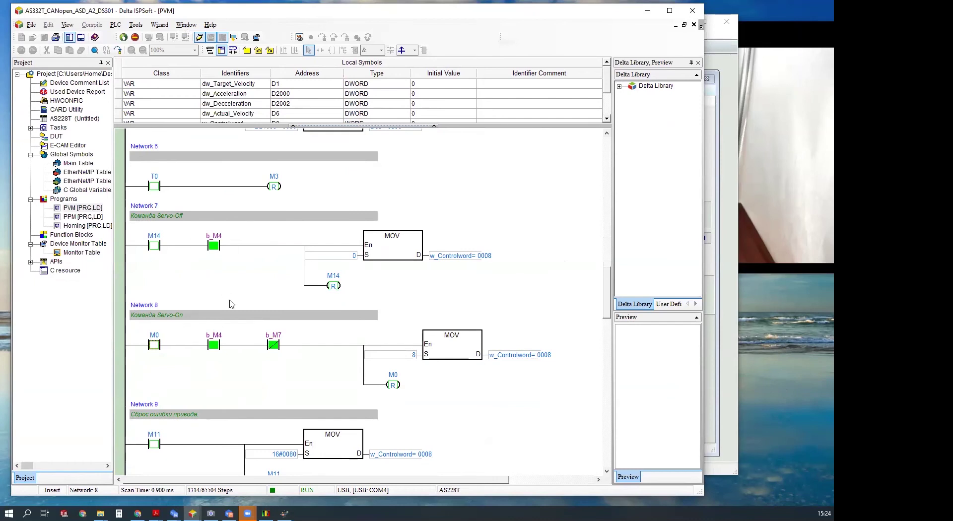
Step: Examine the live PVM networks from the slave data transfer in Network 10 back up to Network 1
{"action": "scroll", "coordinate": [230, 304], "scroll_direction": "down", "scroll_amount": 6}
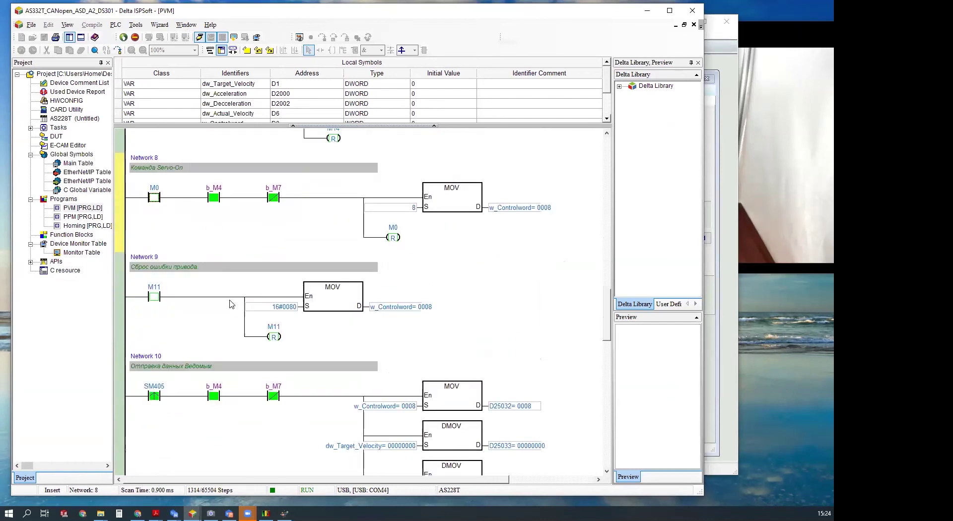
{"action": "scroll", "coordinate": [230, 304], "scroll_direction": "down", "scroll_amount": 9}
{"action": "scroll", "coordinate": [230, 304], "scroll_direction": "up", "scroll_amount": 4}
{"action": "scroll", "coordinate": [229, 305], "scroll_direction": "up", "scroll_amount": 13}
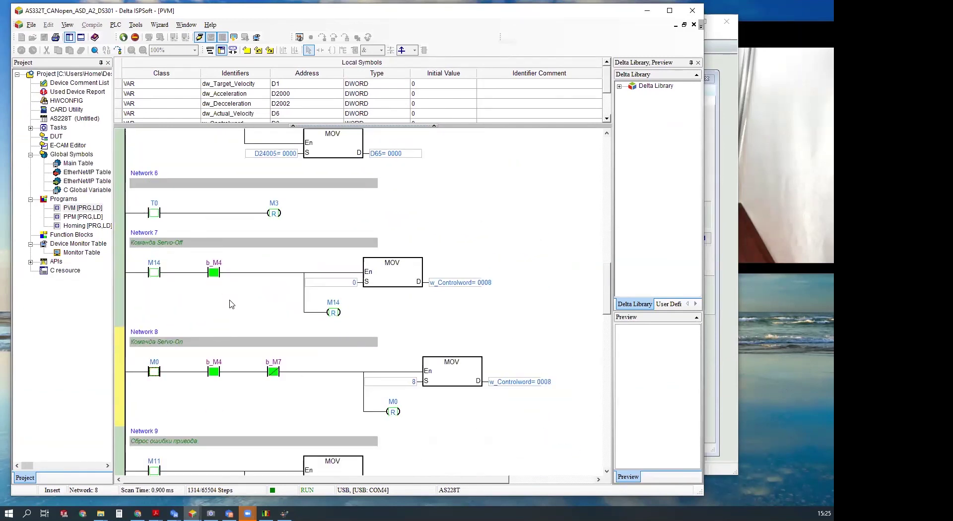
{"action": "scroll", "coordinate": [230, 305], "scroll_direction": "up", "scroll_amount": 16}
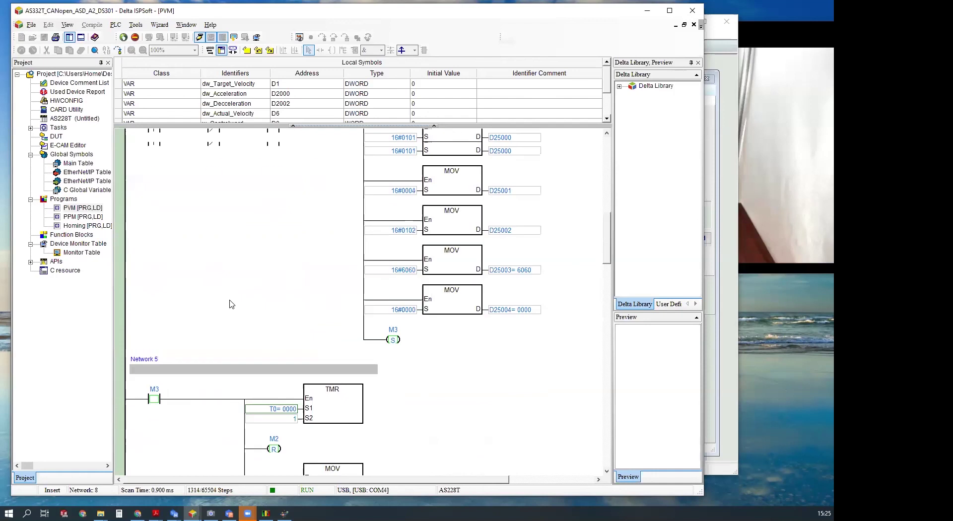
{"action": "scroll", "coordinate": [230, 304], "scroll_direction": "up", "scroll_amount": 2}
{"action": "scroll", "coordinate": [229, 305], "scroll_direction": "up", "scroll_amount": 15}
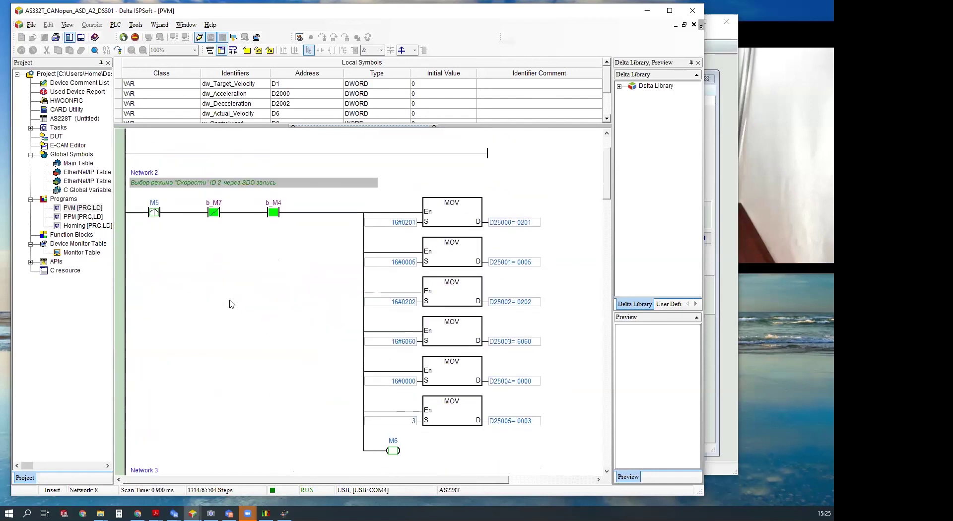
{"action": "scroll", "coordinate": [230, 304], "scroll_direction": "up", "scroll_amount": 3}
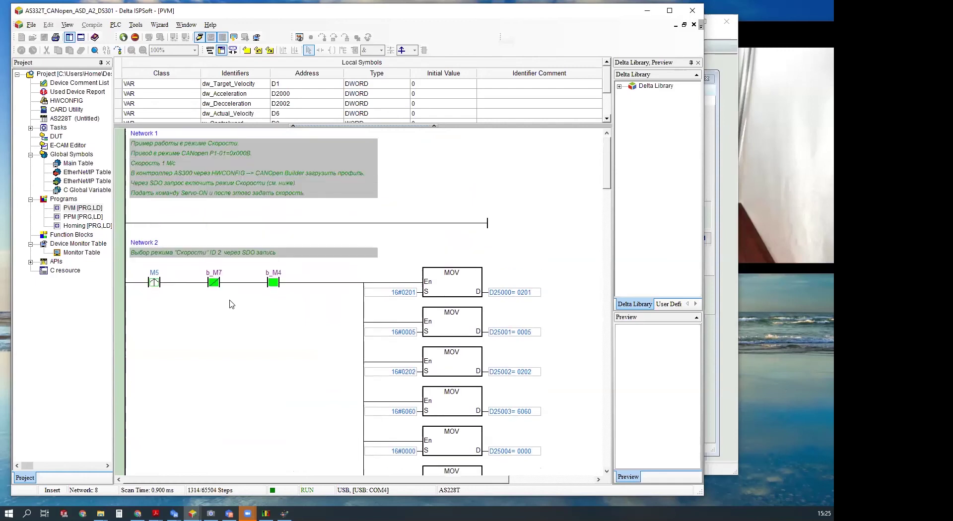
Step: Repeat the SDO velocity mode selection by setting the M5 contact in Network 2 on again
{"action": "left_click", "coordinate": [68, 219]}
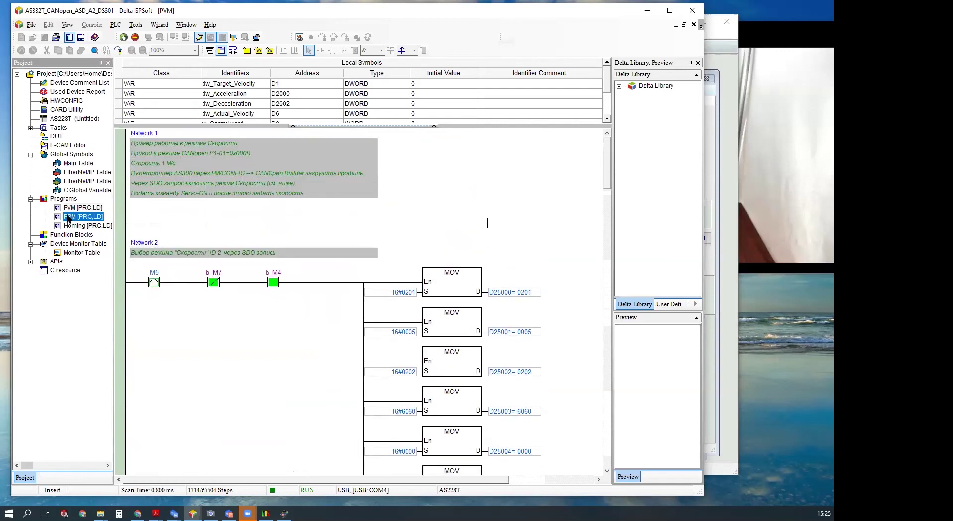
{"action": "left_click", "coordinate": [155, 284]}
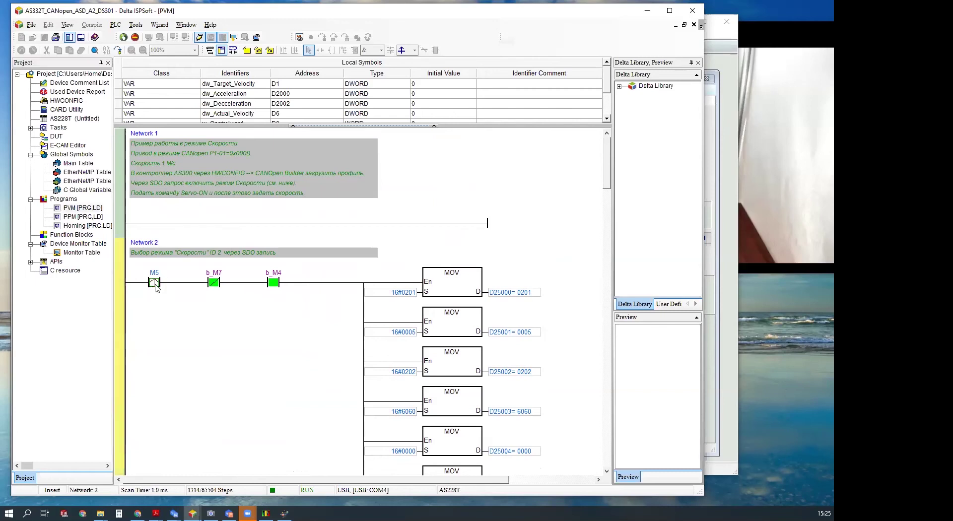
{"action": "right_click", "coordinate": [156, 286]}
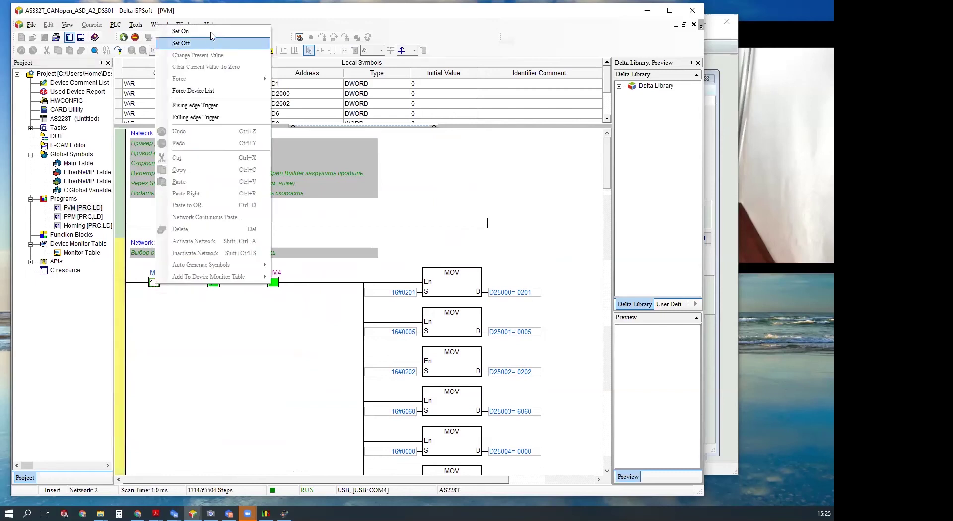
{"action": "left_click", "coordinate": [192, 34]}
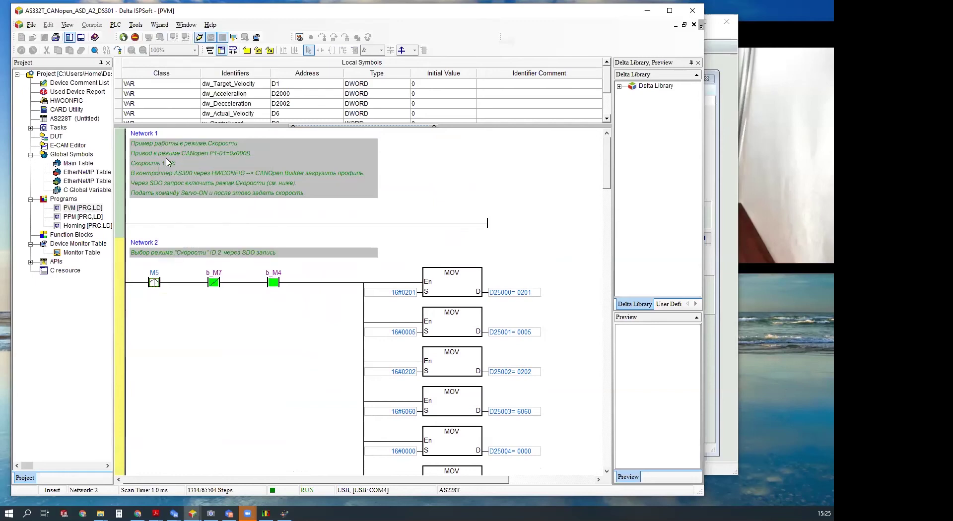
Step: Examine Network 4 of the PVM program, which reads the control mode register of ID 2 through SDO
{"action": "left_click", "coordinate": [189, 347]}
{"action": "scroll", "coordinate": [189, 347], "scroll_direction": "down", "scroll_amount": 8}
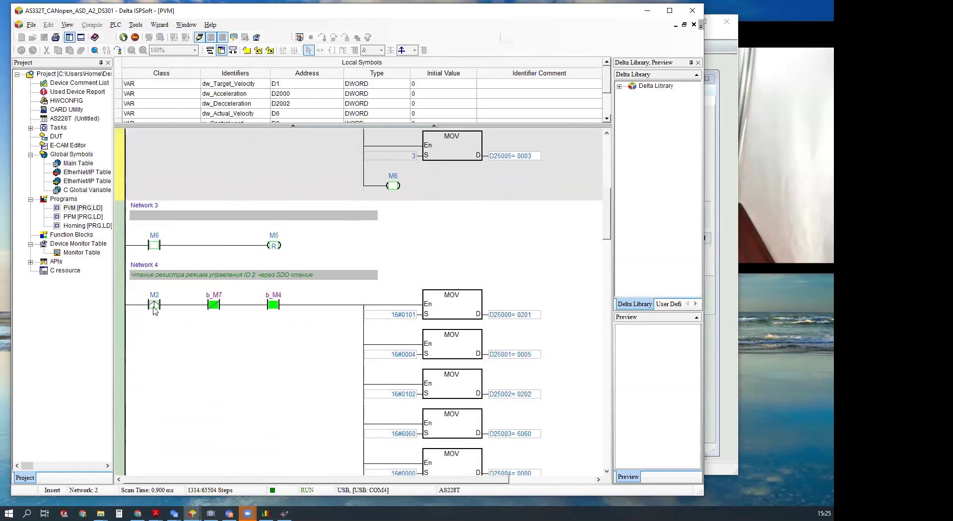
{"action": "scroll", "coordinate": [231, 332], "scroll_direction": "down", "scroll_amount": 3}
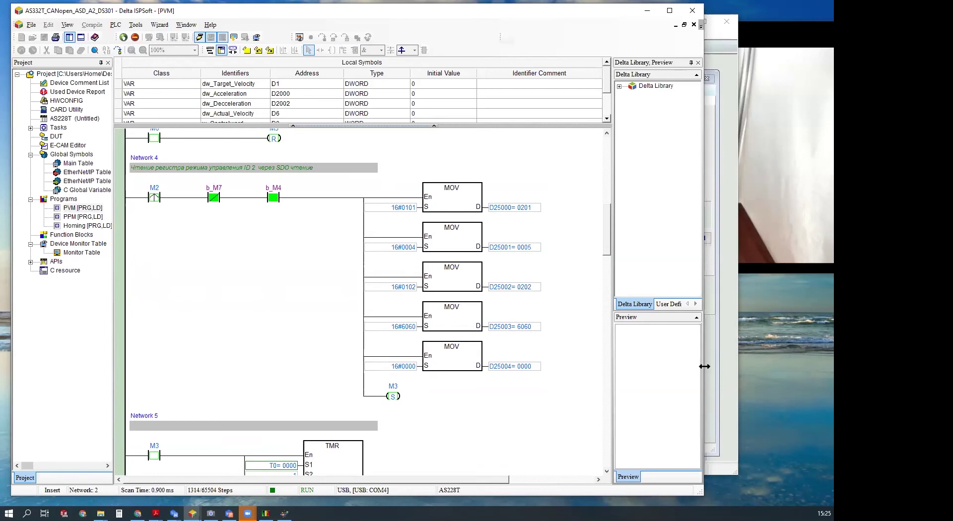
{"action": "left_click_drag", "start_coordinate": [705, 366], "coordinate": [771, 366]}
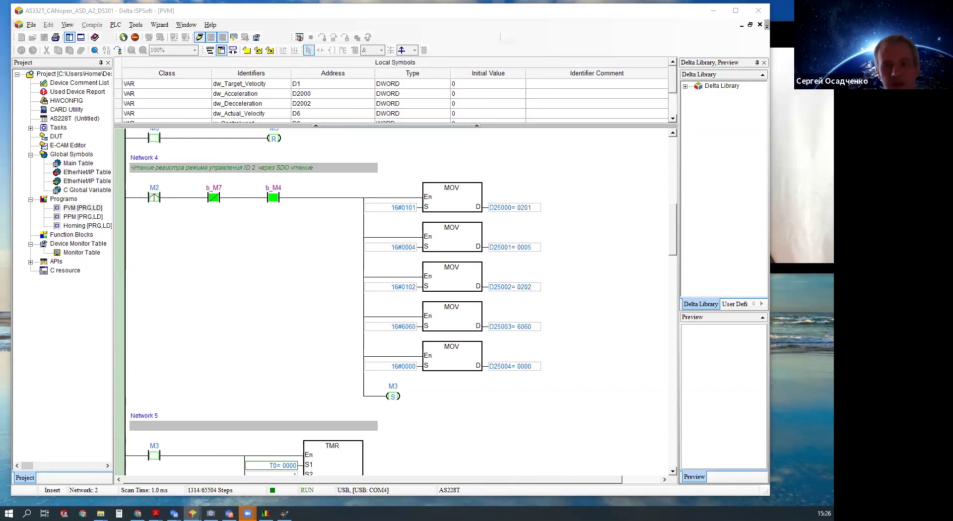
Step: Clear the desktop by closing COMMGR and ASDA-Soft and minimizing the ISPSoft and project folder windows
{"action": "left_click", "coordinate": [710, 11]}
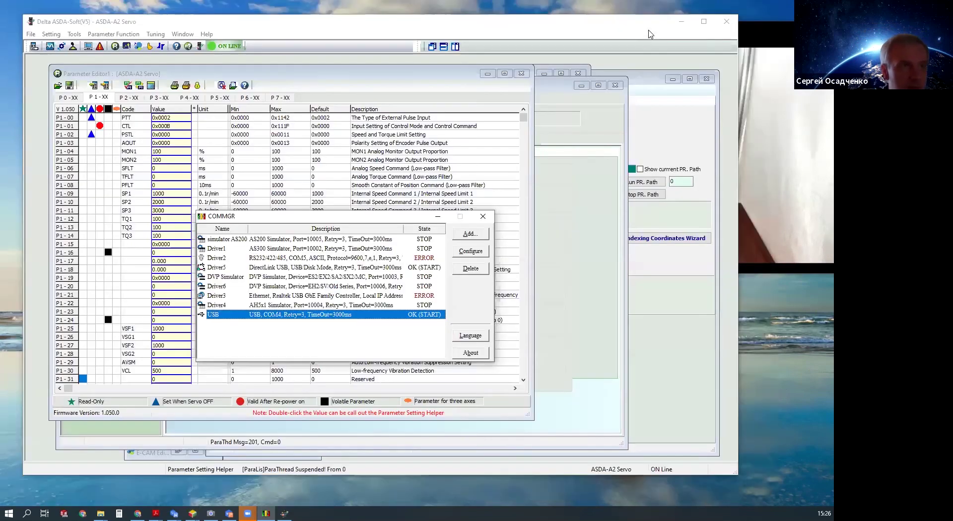
{"action": "left_click", "coordinate": [482, 217]}
{"action": "left_click", "coordinate": [725, 20]}
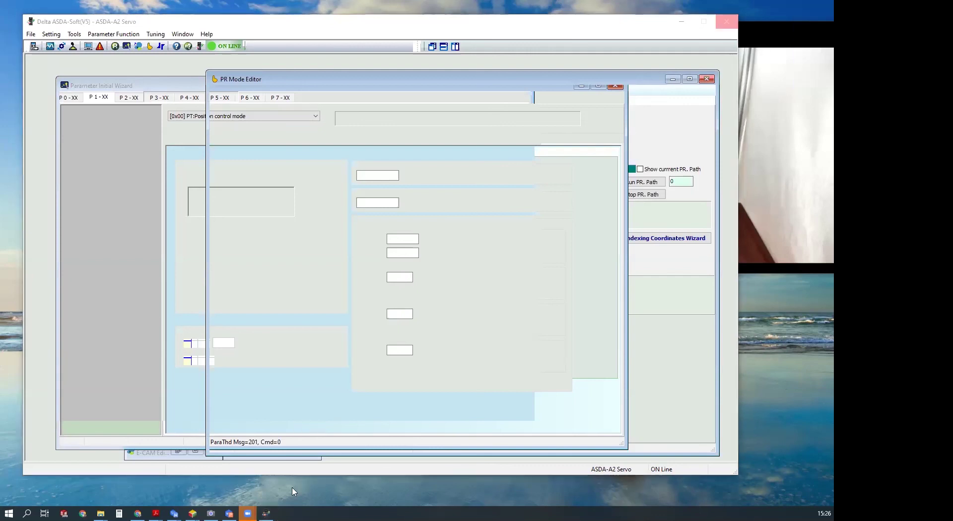
{"action": "left_click", "coordinate": [681, 21]}
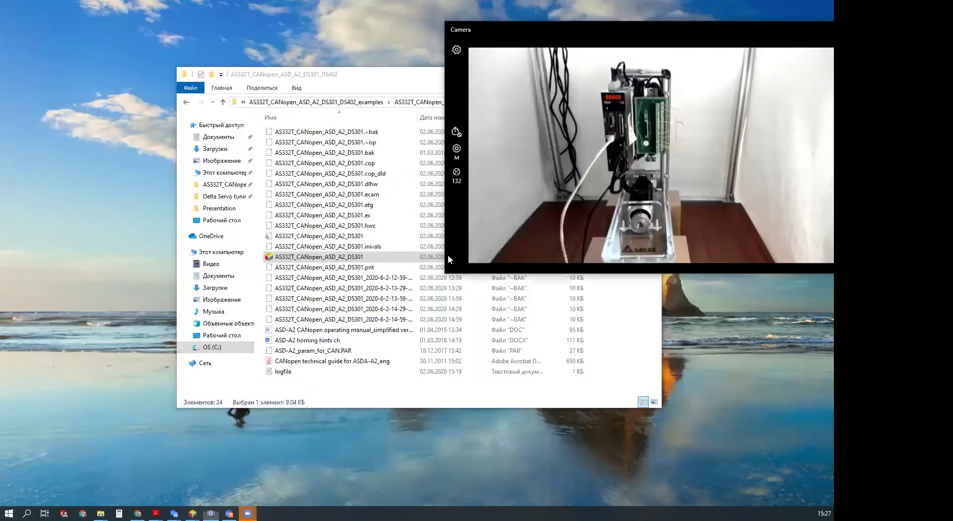
{"action": "left_click", "coordinate": [359, 76]}
{"action": "left_click", "coordinate": [605, 75]}
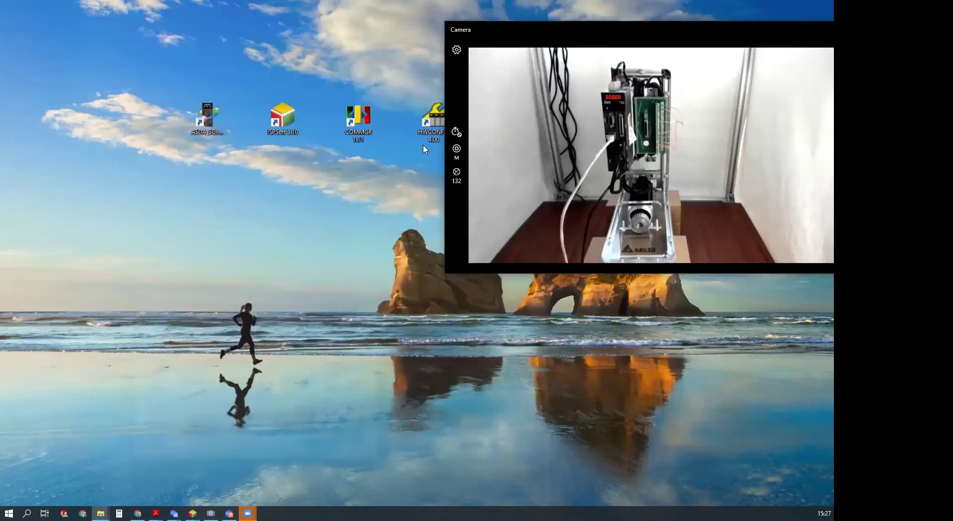
Step: Move the Camera window toward the middle of the desktop so the HWCONFIG shortcut is uncovered
{"action": "left_click", "coordinate": [318, 217]}
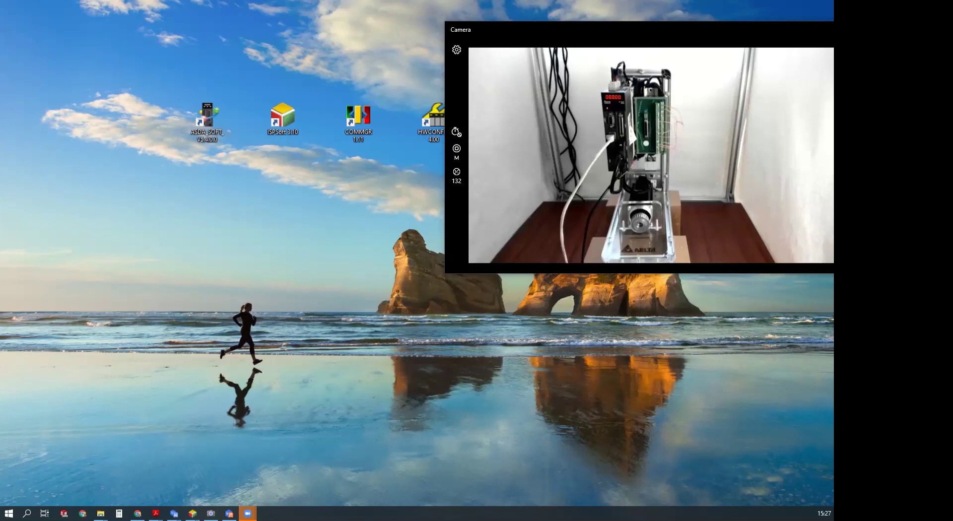
{"action": "left_click", "coordinate": [657, 40]}
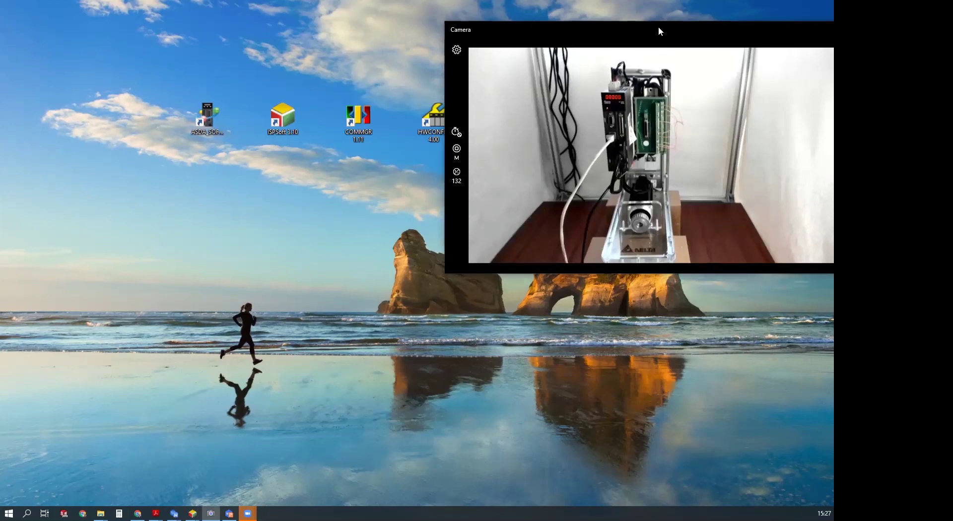
{"action": "left_click_drag", "start_coordinate": [659, 27], "coordinate": [527, 174]}
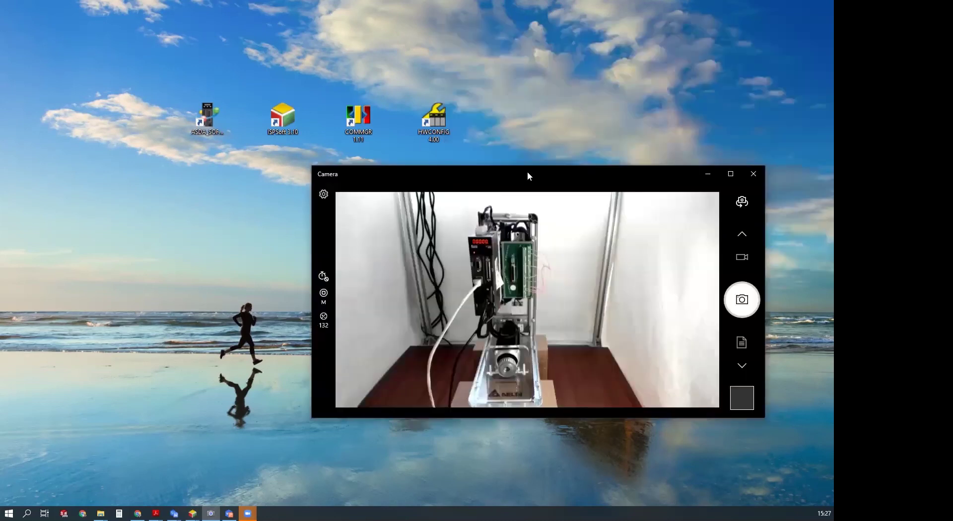
Step: Launch HWCONFIG 4.00 and create the new project Untitled0 with the IFD8540 Bluetooth Gateway as its device
{"action": "left_click", "coordinate": [439, 121]}
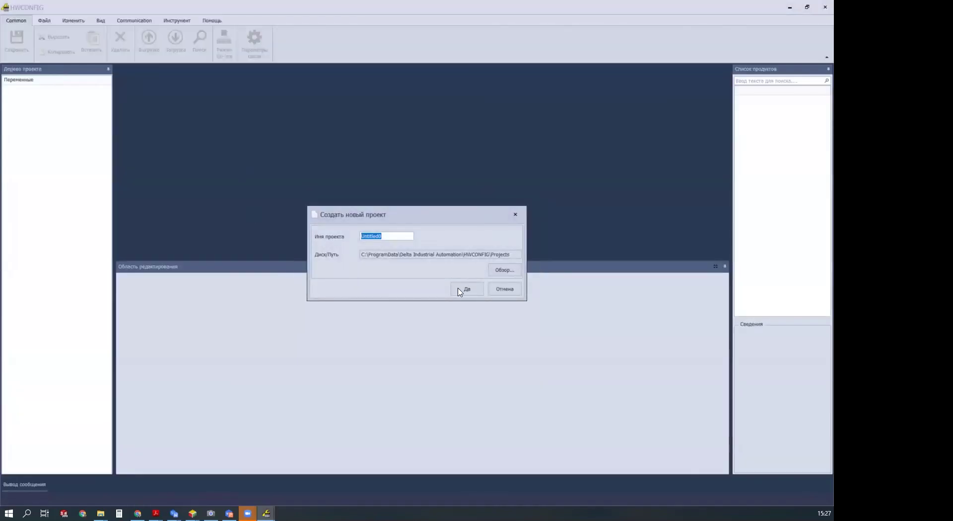
{"action": "left_click", "coordinate": [466, 293]}
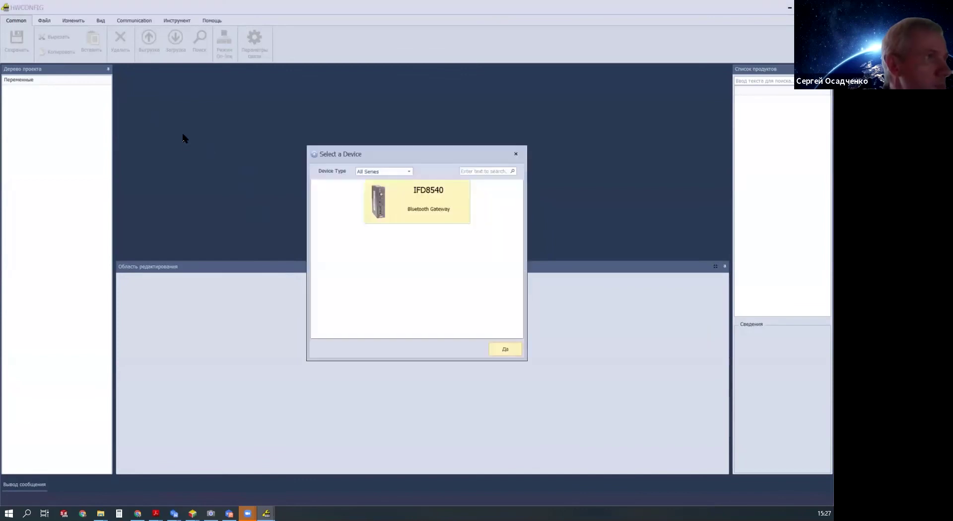
{"action": "double_click", "coordinate": [397, 211]}
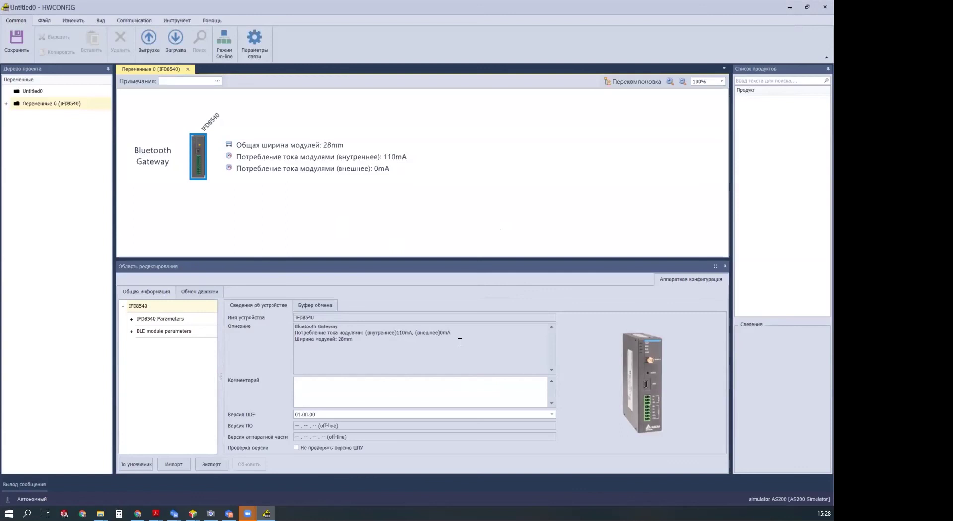
Step: Review the BLE Basic, BLE Advanced and IFD8540 Basic parameters of the Bluetooth gateway, finishing by closing HWCONFIG
{"action": "left_click", "coordinate": [131, 333]}
{"action": "left_click", "coordinate": [158, 346]}
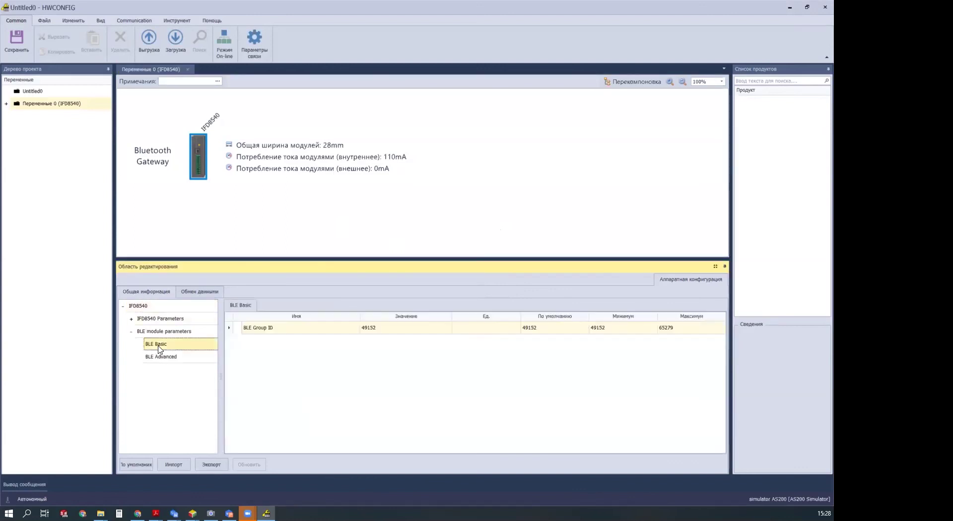
{"action": "left_click", "coordinate": [159, 357]}
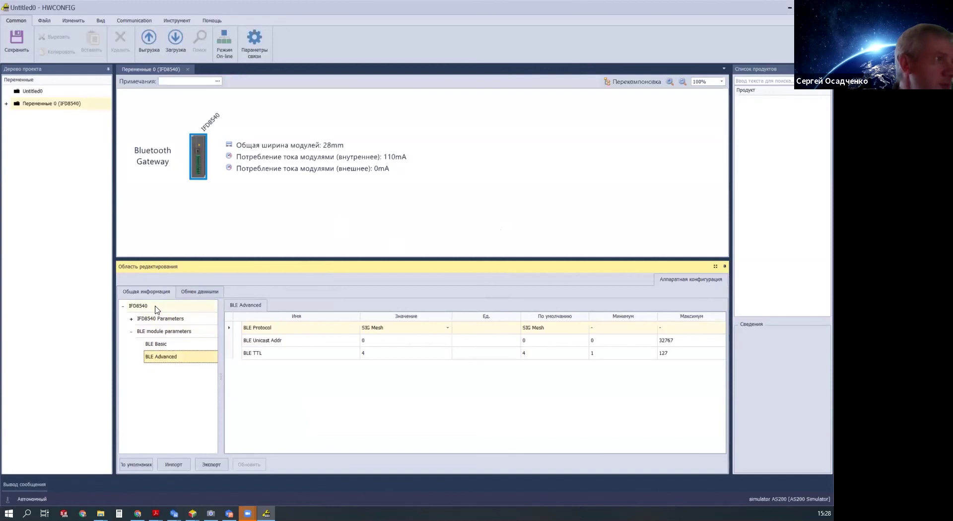
{"action": "left_click", "coordinate": [132, 319]}
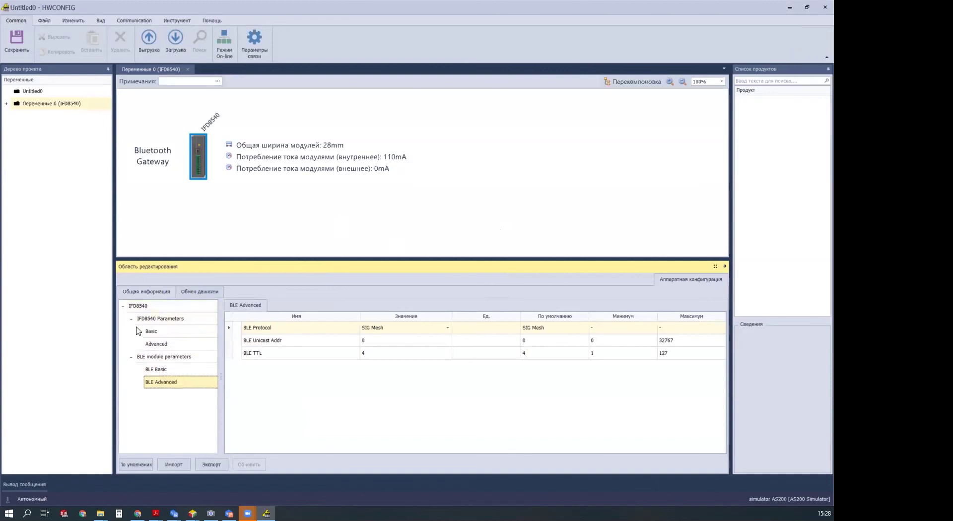
{"action": "left_click", "coordinate": [199, 152]}
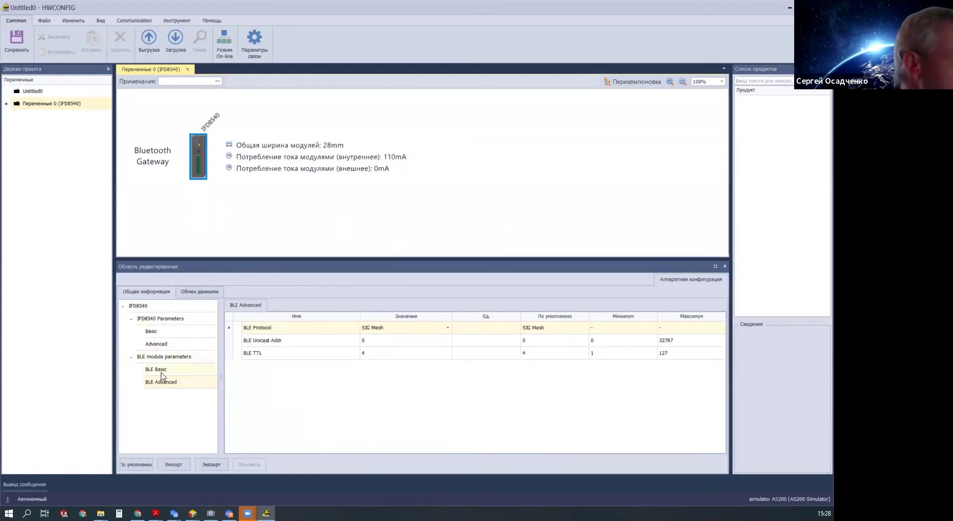
{"action": "left_click", "coordinate": [152, 333]}
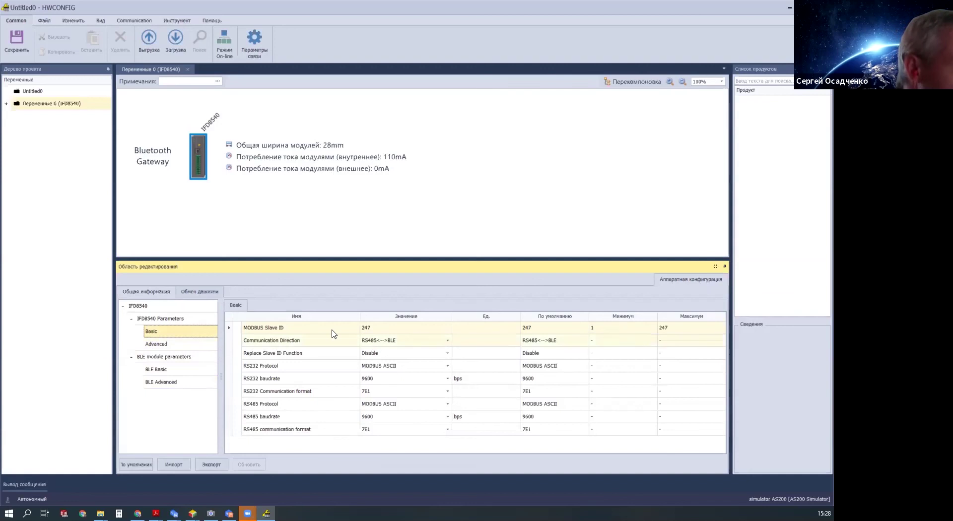
{"action": "left_click", "coordinate": [329, 210]}
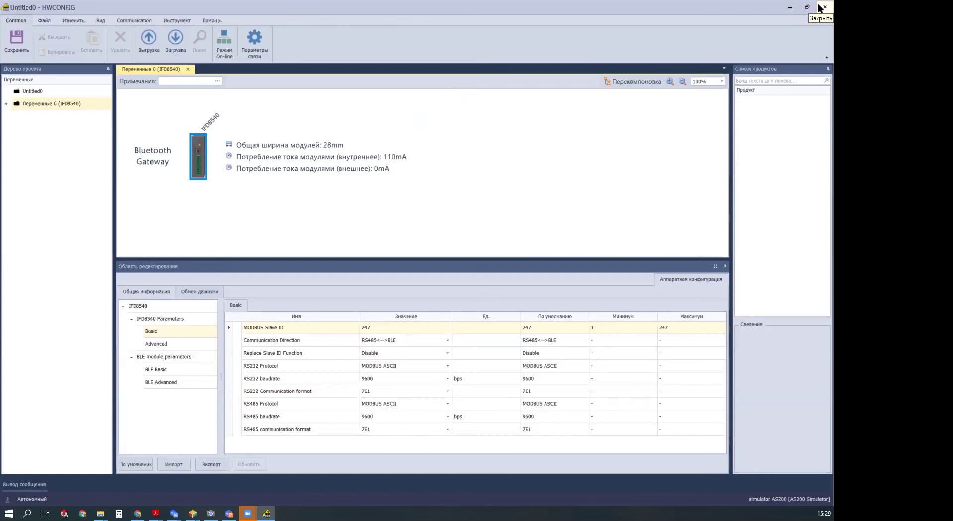
{"action": "left_click", "coordinate": [820, 7]}
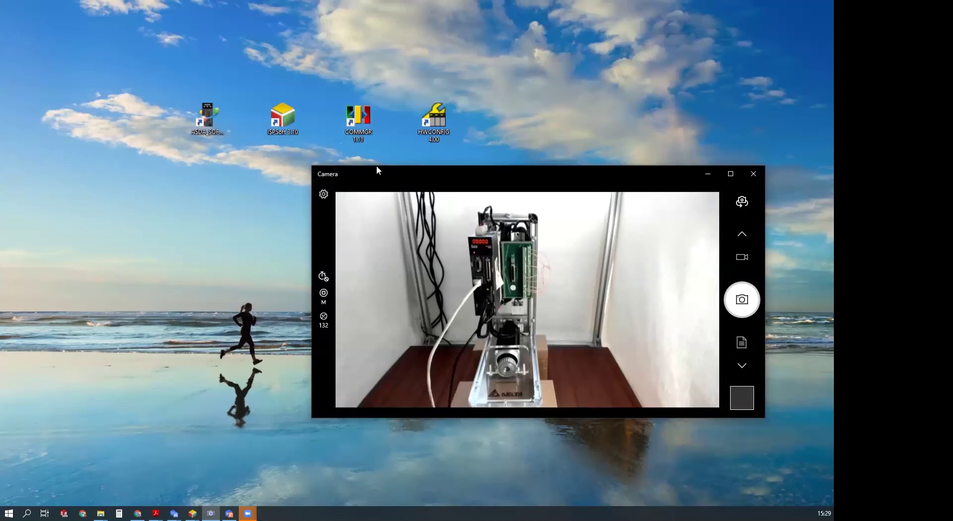
Step: Reposition the Camera window just below the row of desktop shortcuts
{"action": "left_click_drag", "start_coordinate": [376, 166], "coordinate": [274, 189]}
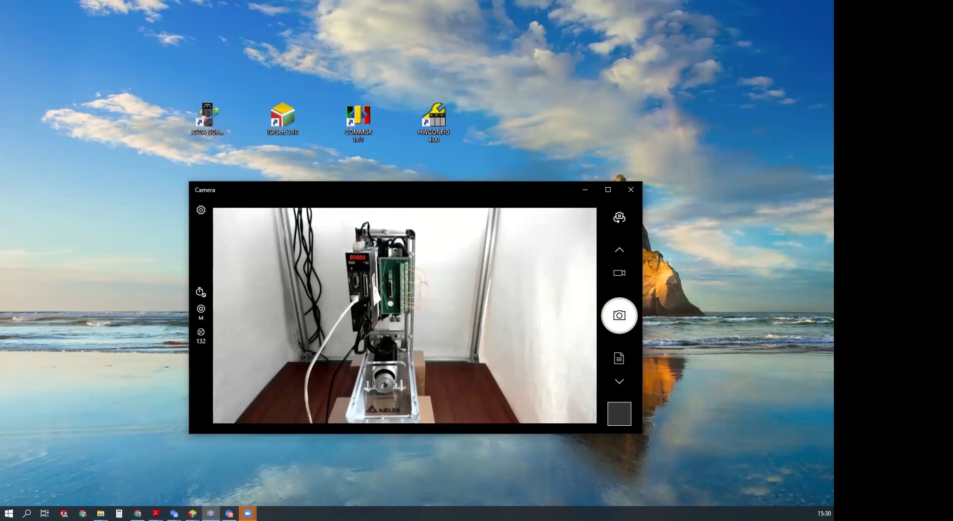
{"action": "left_click", "coordinate": [434, 119]}
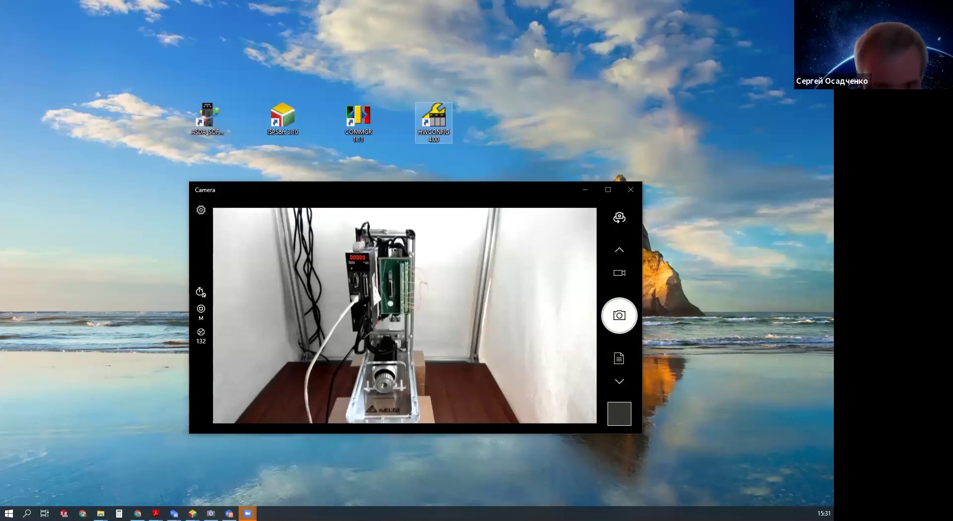
Step: Switch to the ASDA-A2 user manual in Adobe Acrobat Reader and skip ahead to the Chapter 3 wiring pages
{"action": "key", "text": "alt+Tab"}
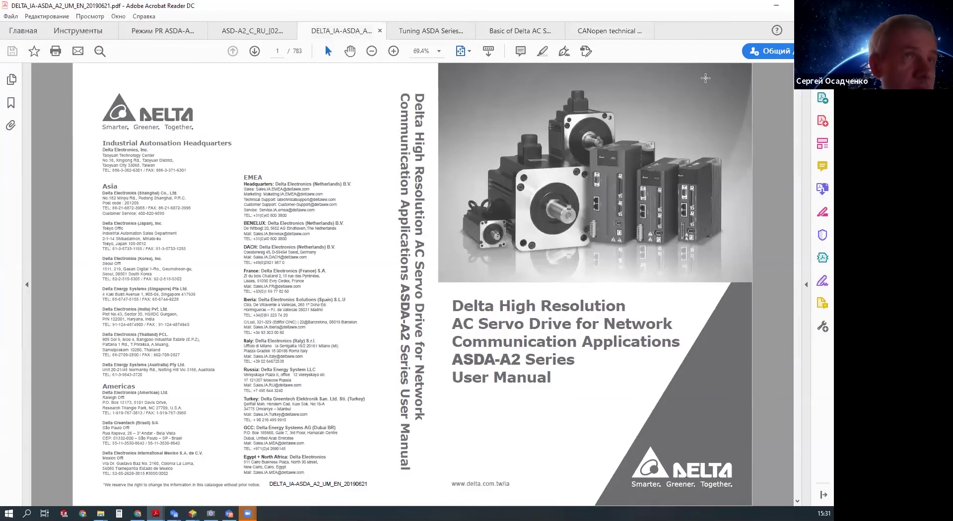
{"action": "left_click_drag", "start_coordinate": [796, 74], "coordinate": [801, 139]}
{"action": "left_click_drag", "start_coordinate": [803, 132], "coordinate": [804, 124]}
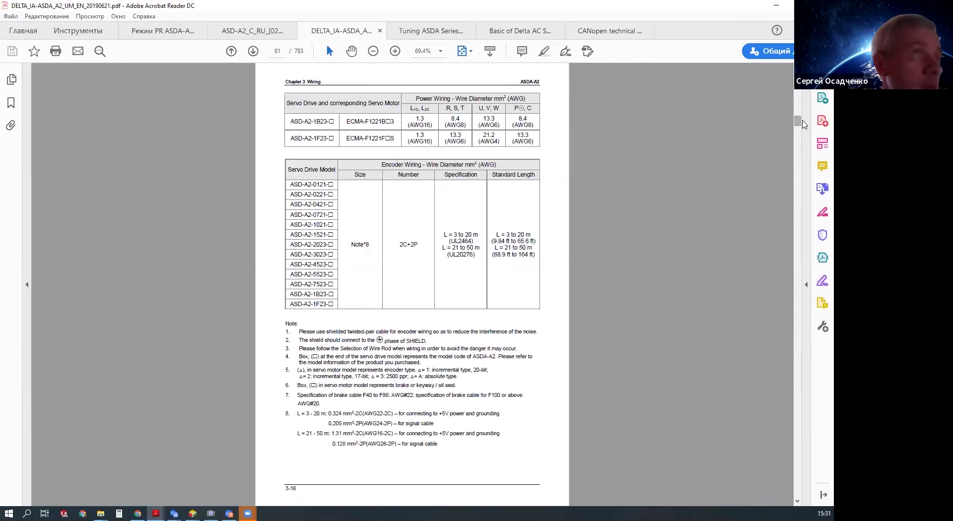